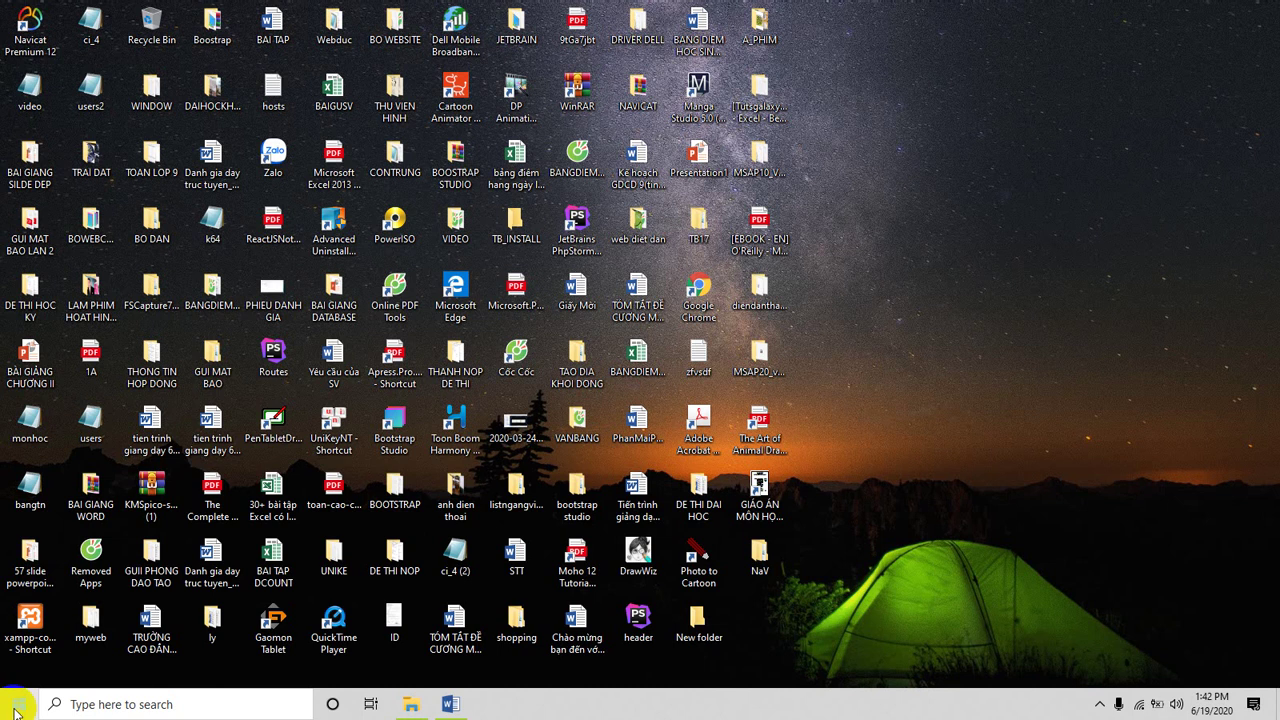
Launch Adobe Photoshop CS2 from the A section of the Start menu's app list.
left_click(15, 711)
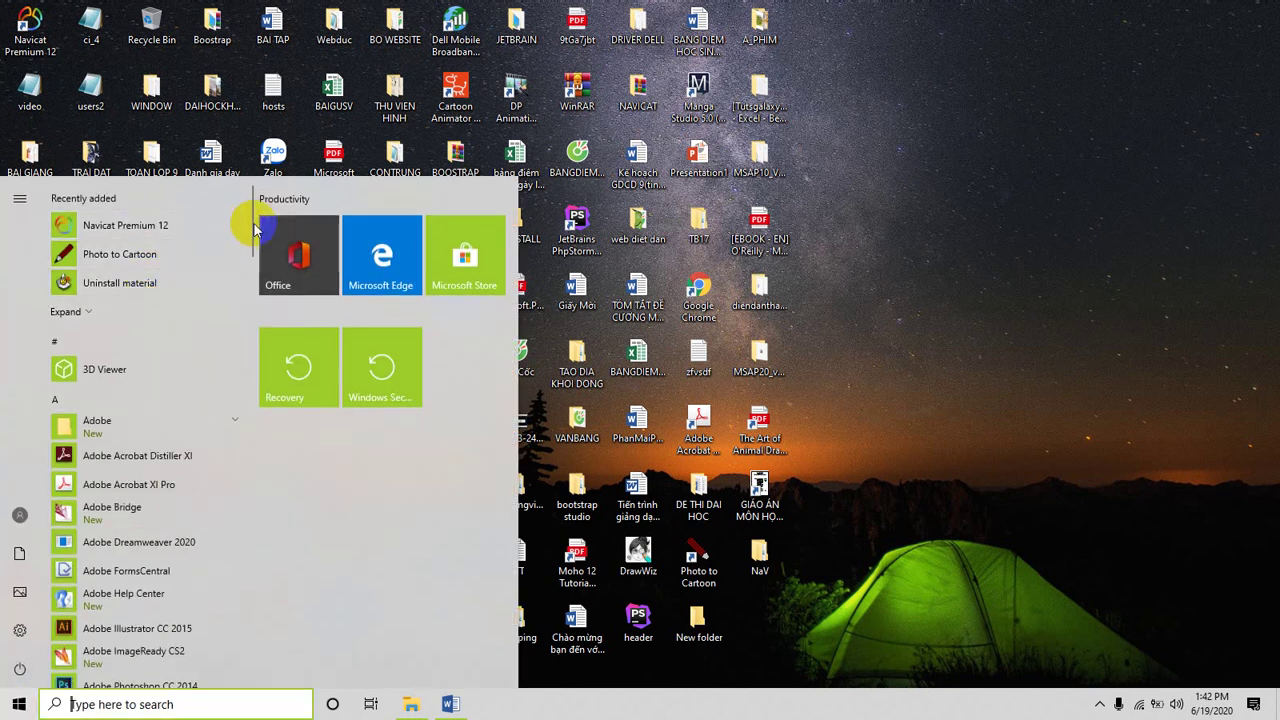
left_click_drag(250, 235, 246, 297)
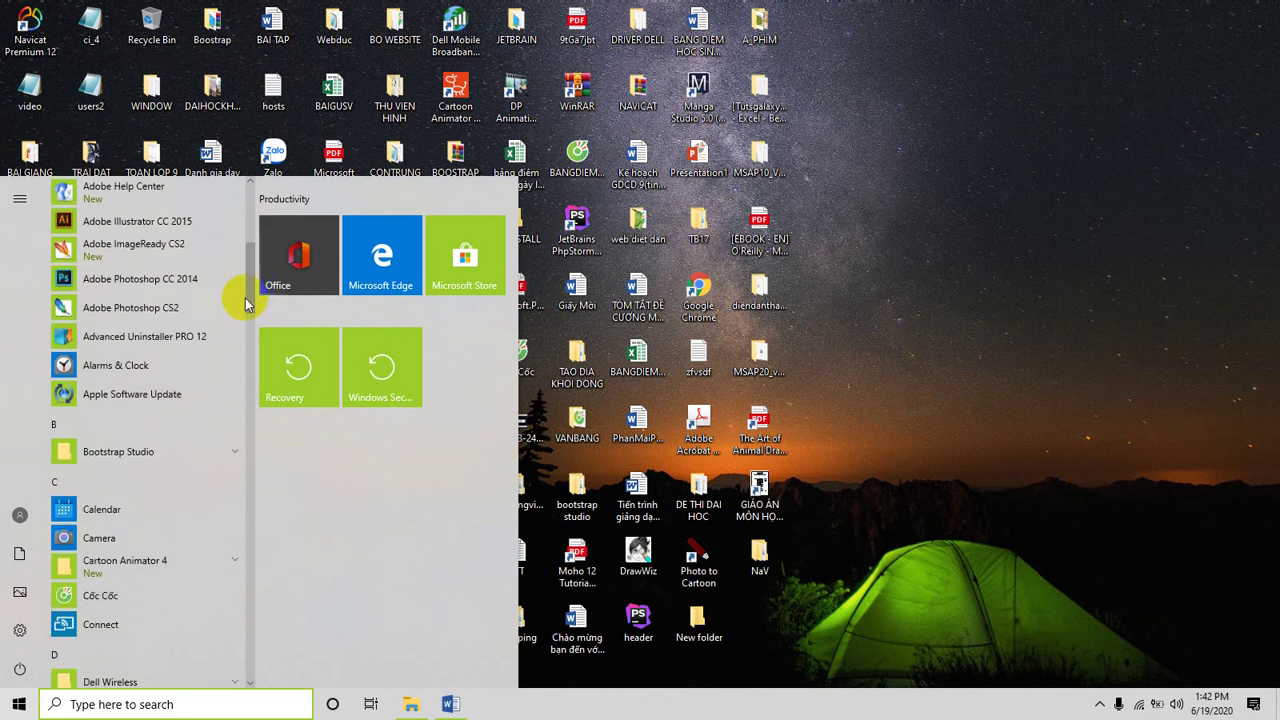
left_click(113, 317)
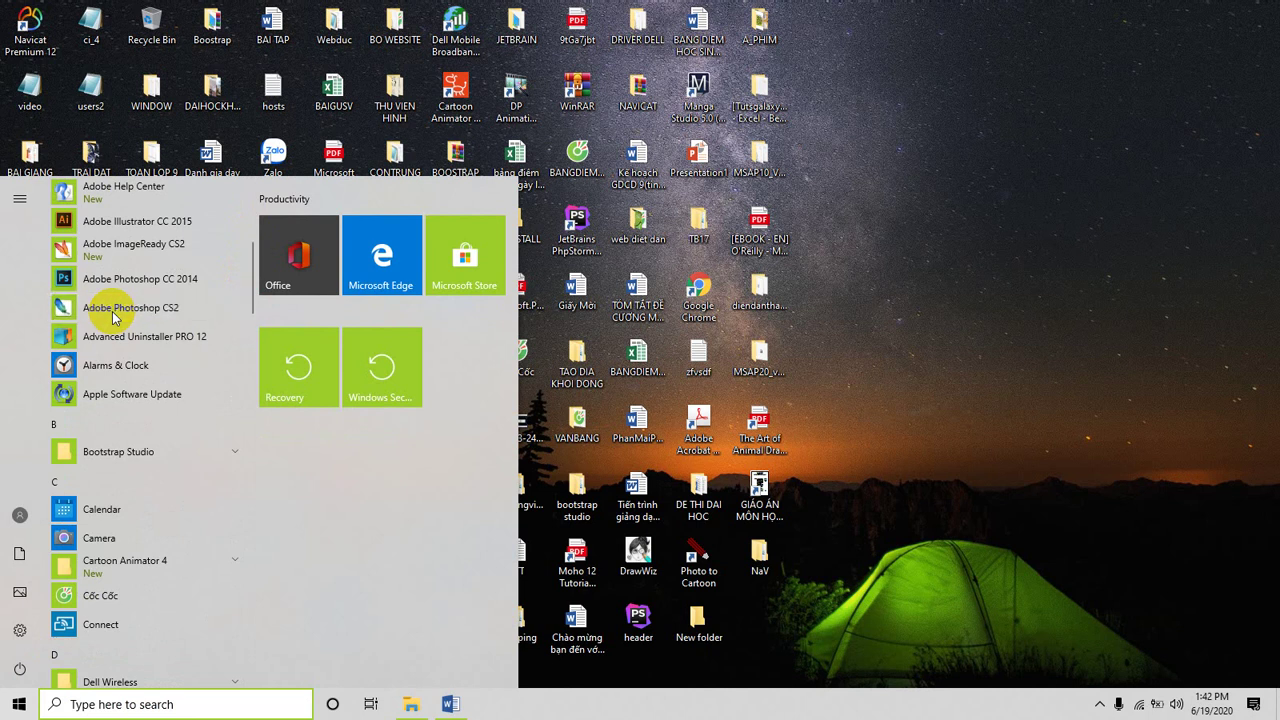
left_click(113, 310)
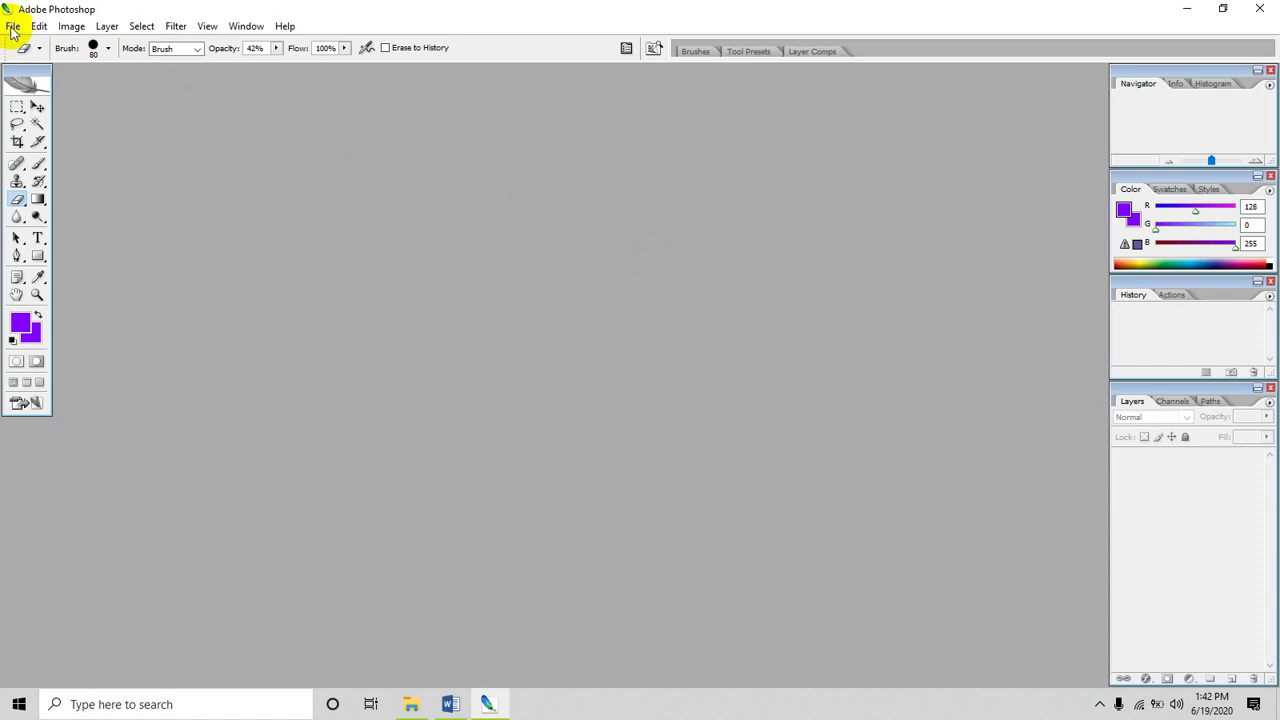
Open chup-hinh-cuoi-studio-15.jpg from Desktop > A_PHIM, declining the registration prompts.
left_click(12, 28)
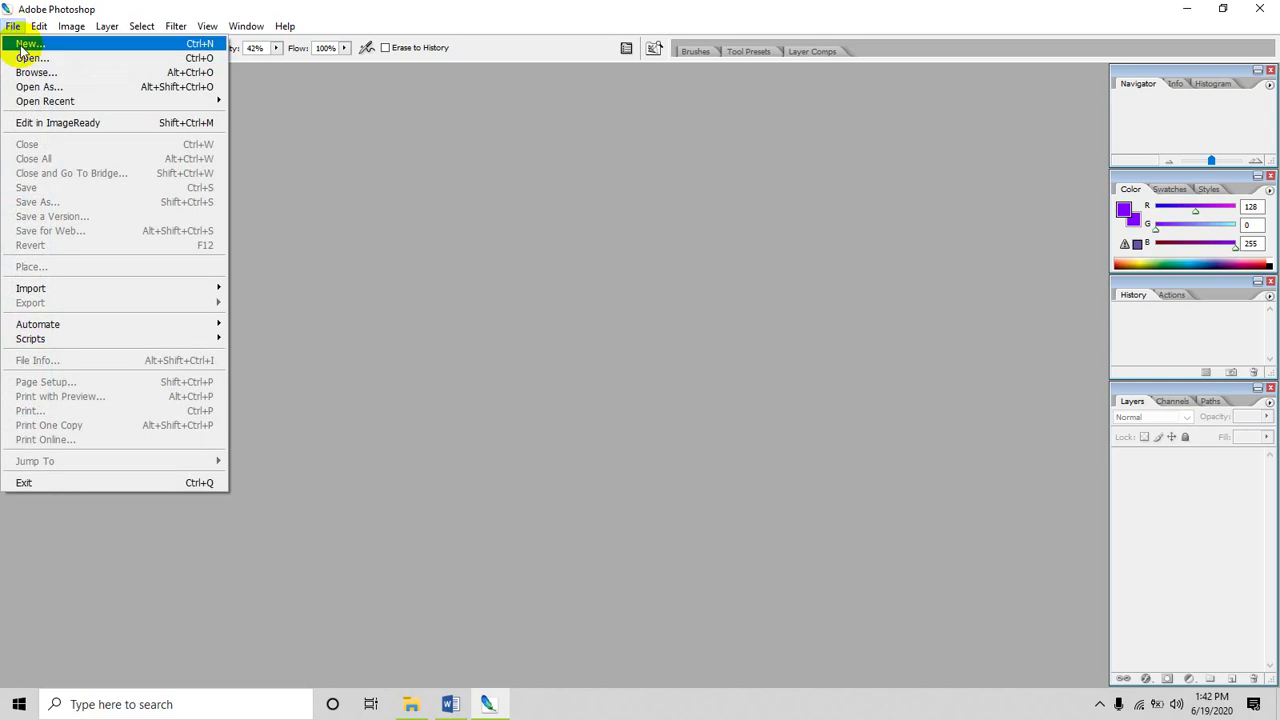
left_click(27, 58)
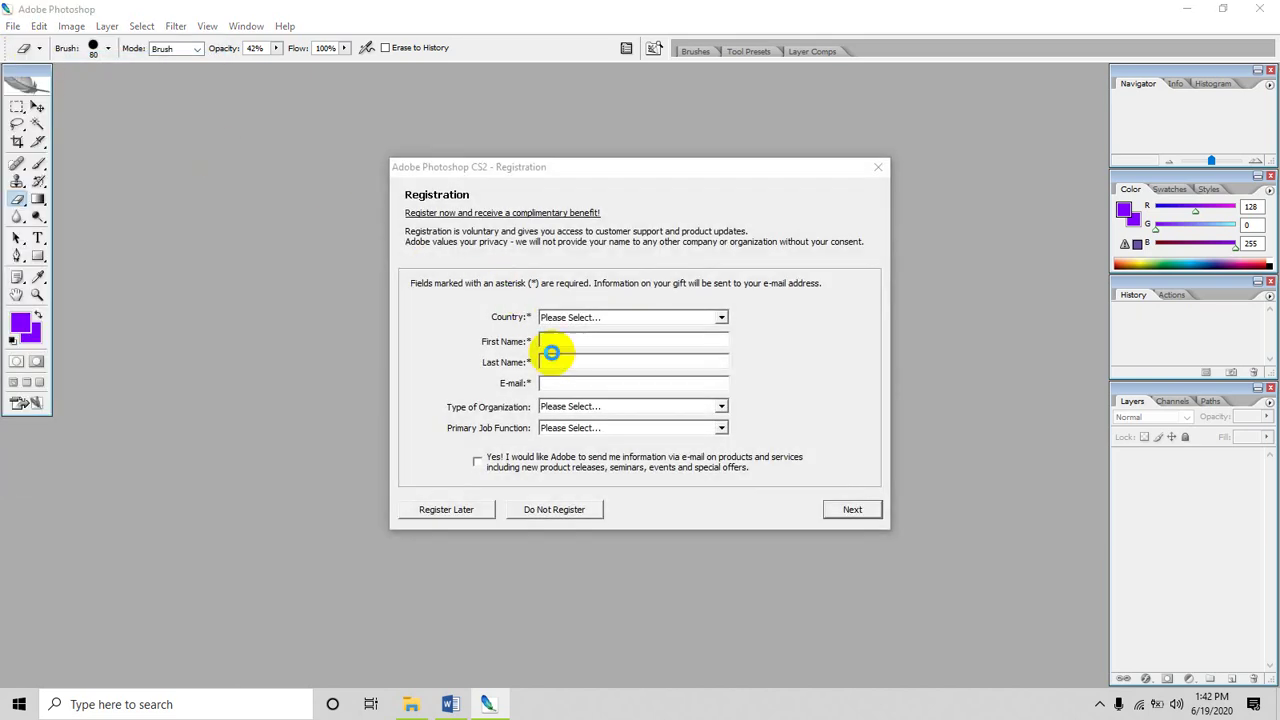
left_click(560, 506)
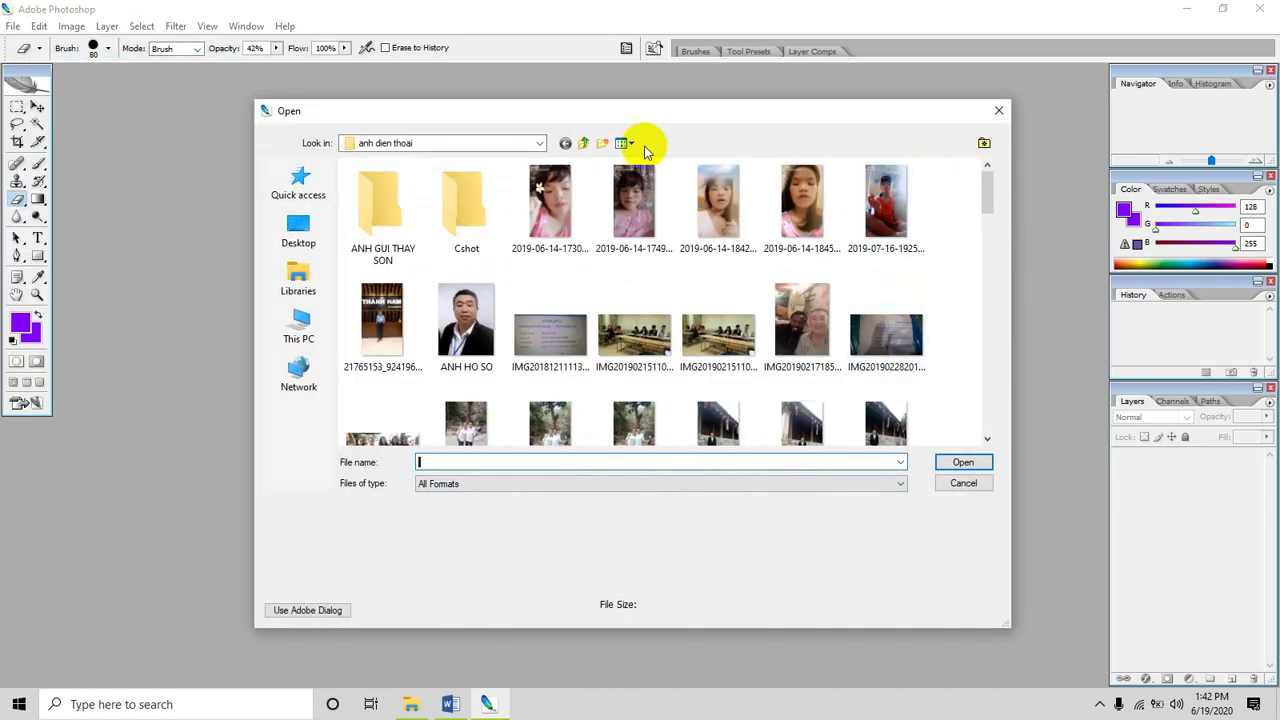
left_click(305, 234)
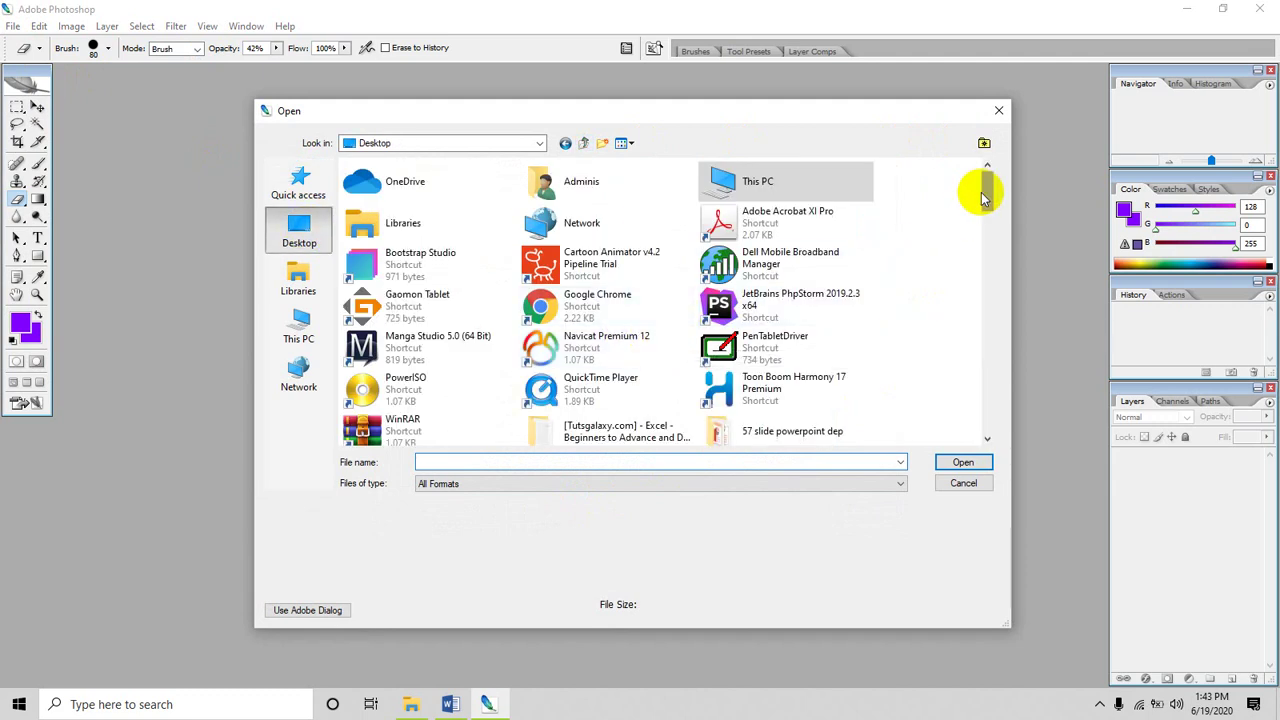
left_click_drag(985, 195, 996, 215)
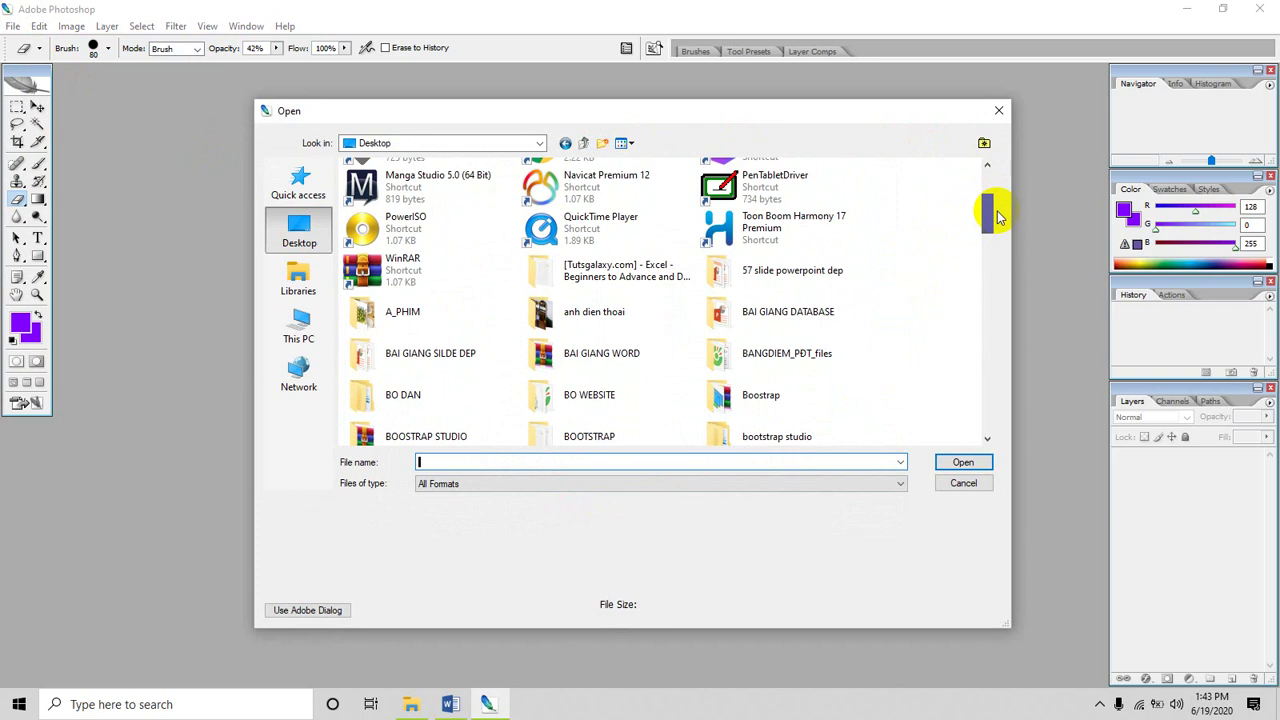
double_click(398, 322)
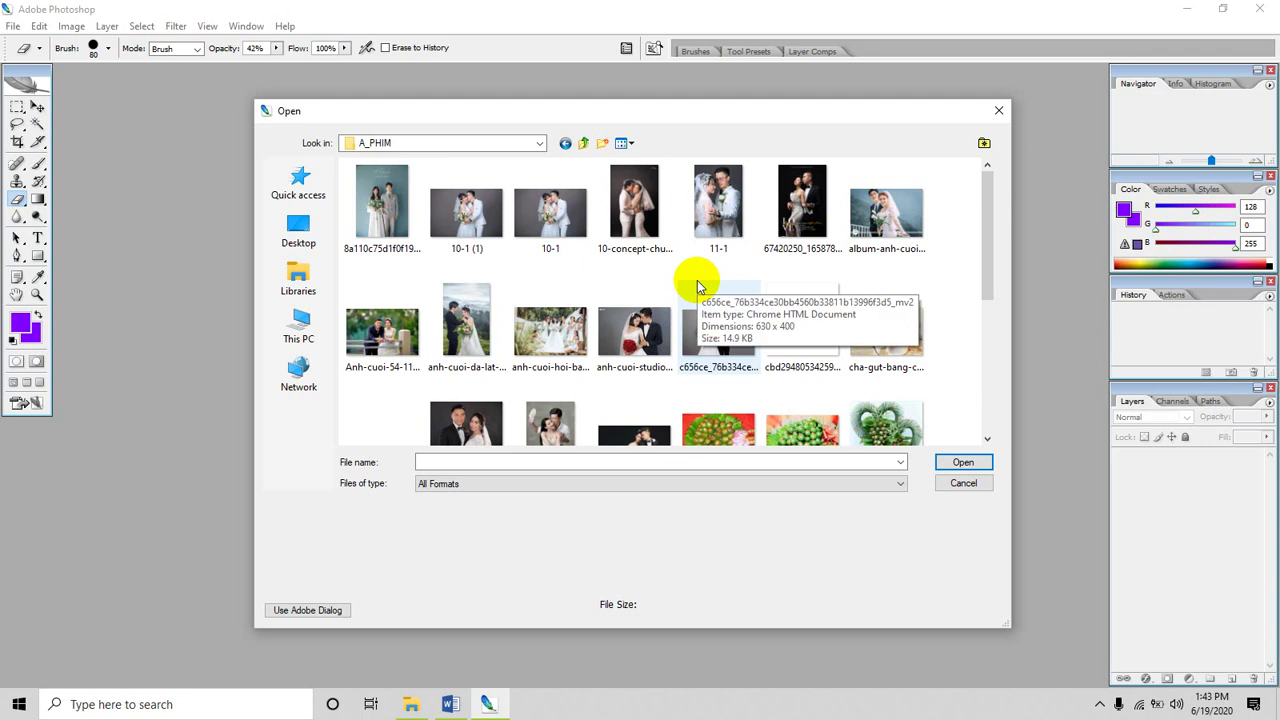
scroll(720, 330, "down", 3)
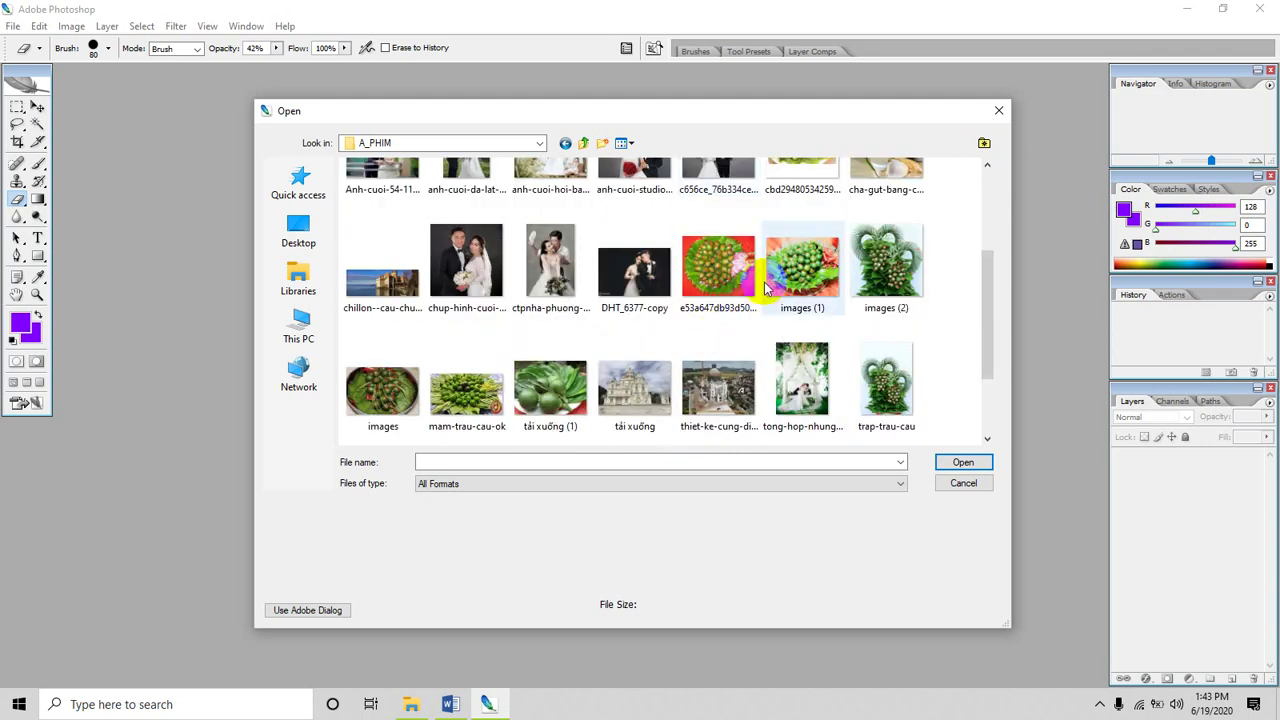
scroll(760, 310, "up", 3)
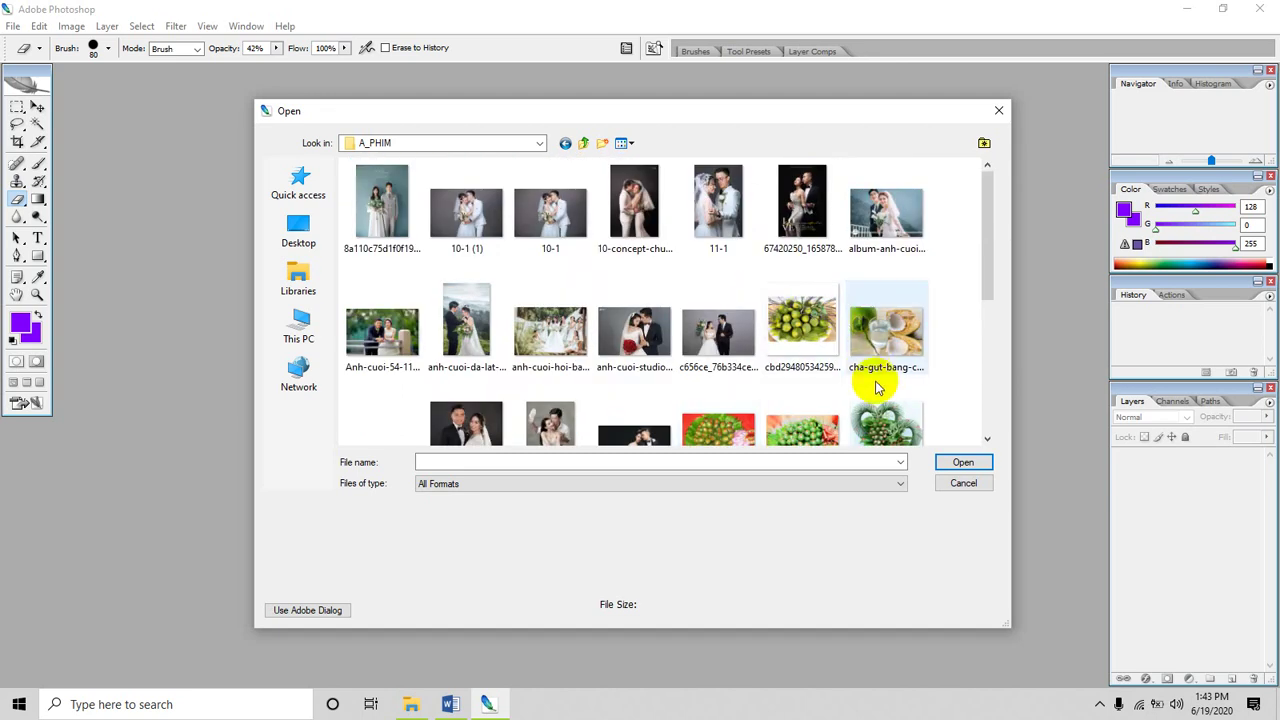
scroll(876, 385, "down", 5)
scroll(880, 260, "up", 4)
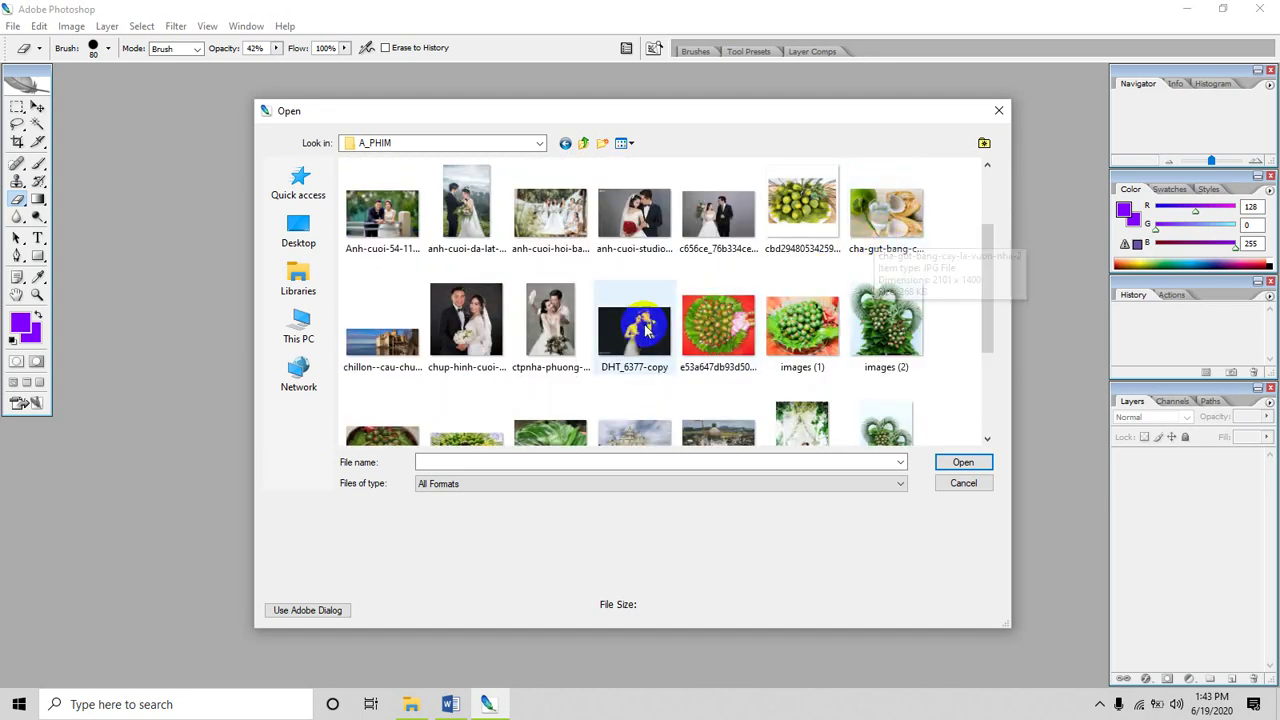
double_click(457, 328)
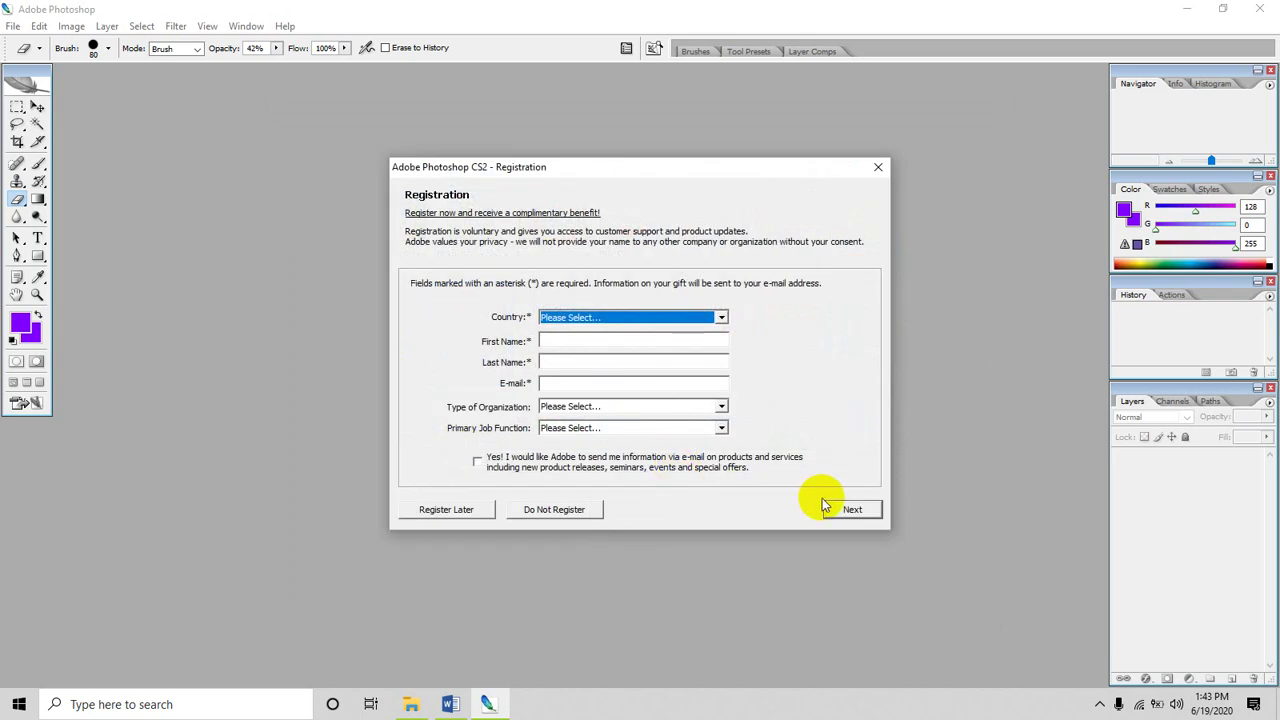
left_click(554, 509)
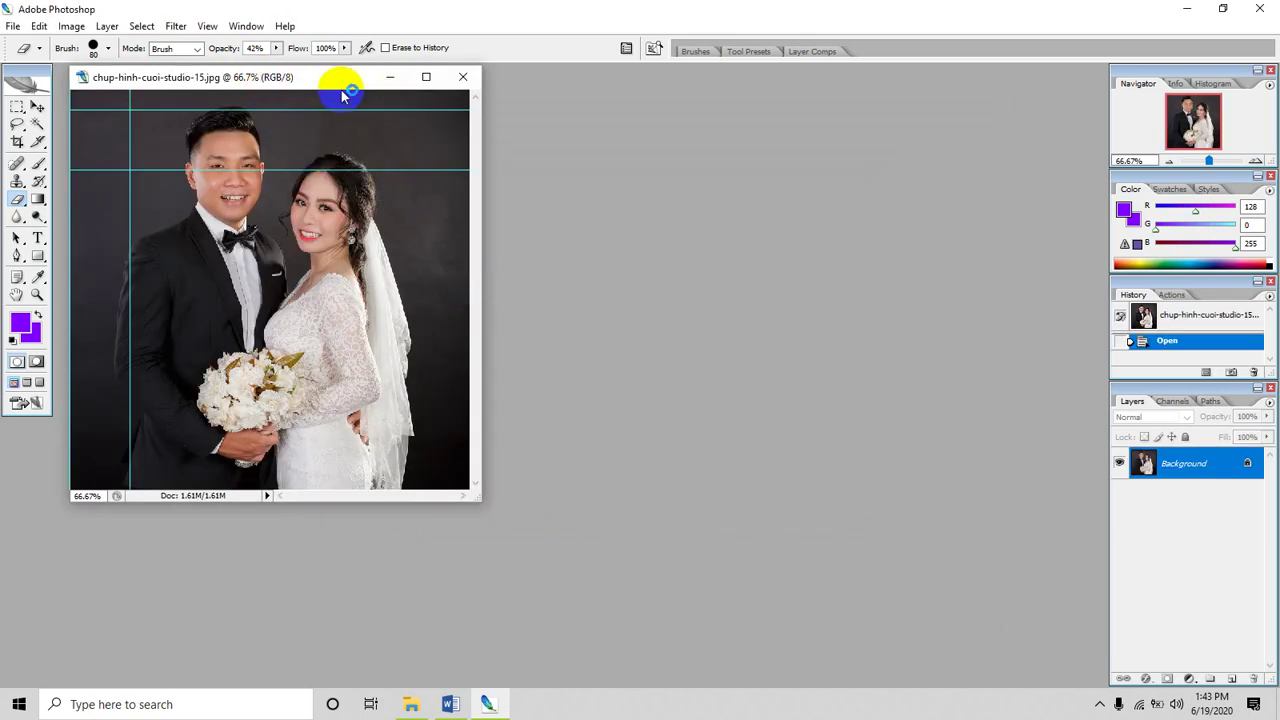
Move the wedding photo window aside, then open and close images (2).jpg.
left_click_drag(341, 95, 489, 112)
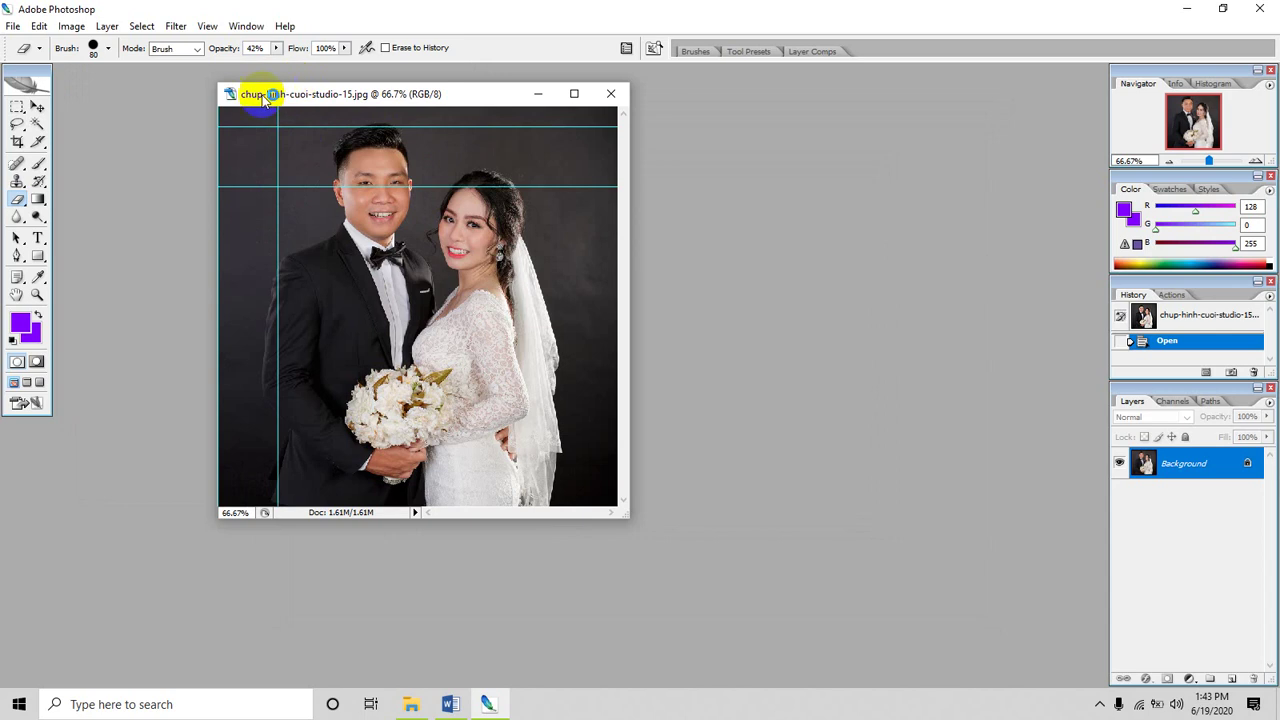
left_click(15, 27)
left_click(22, 55)
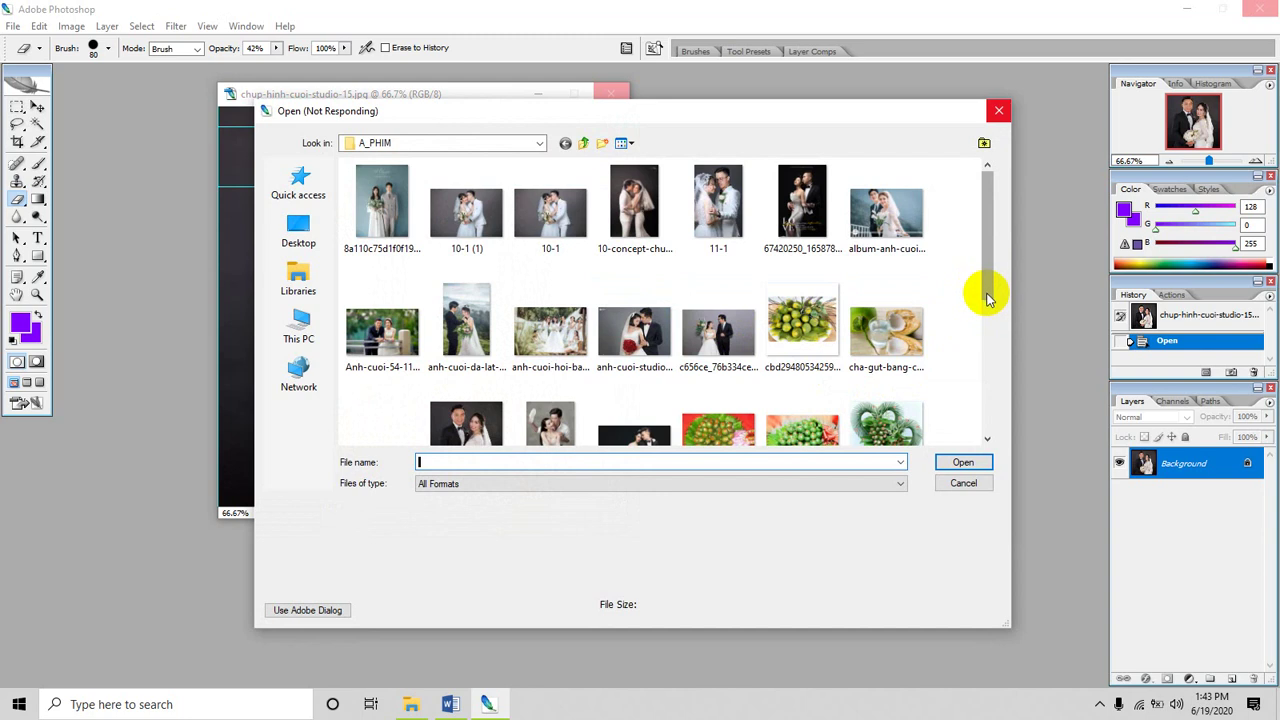
left_click_drag(988, 289, 983, 312)
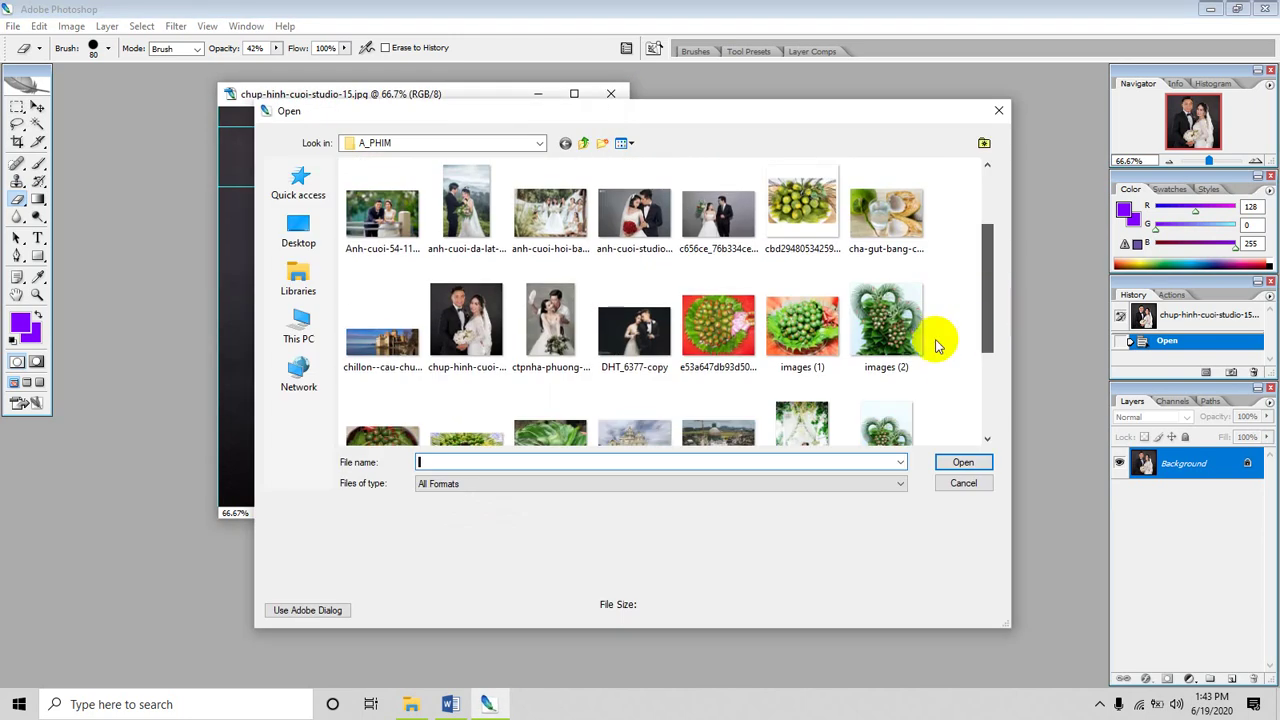
scroll(895, 335, "down", 1)
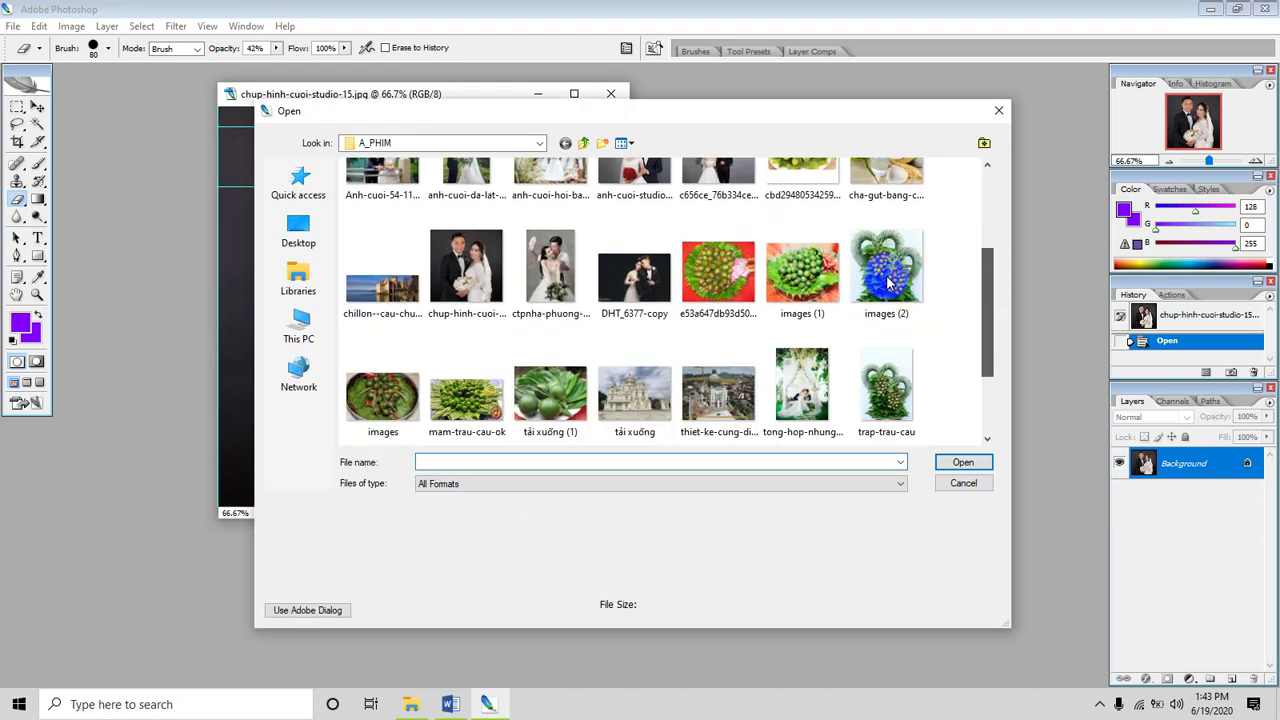
double_click(886, 280)
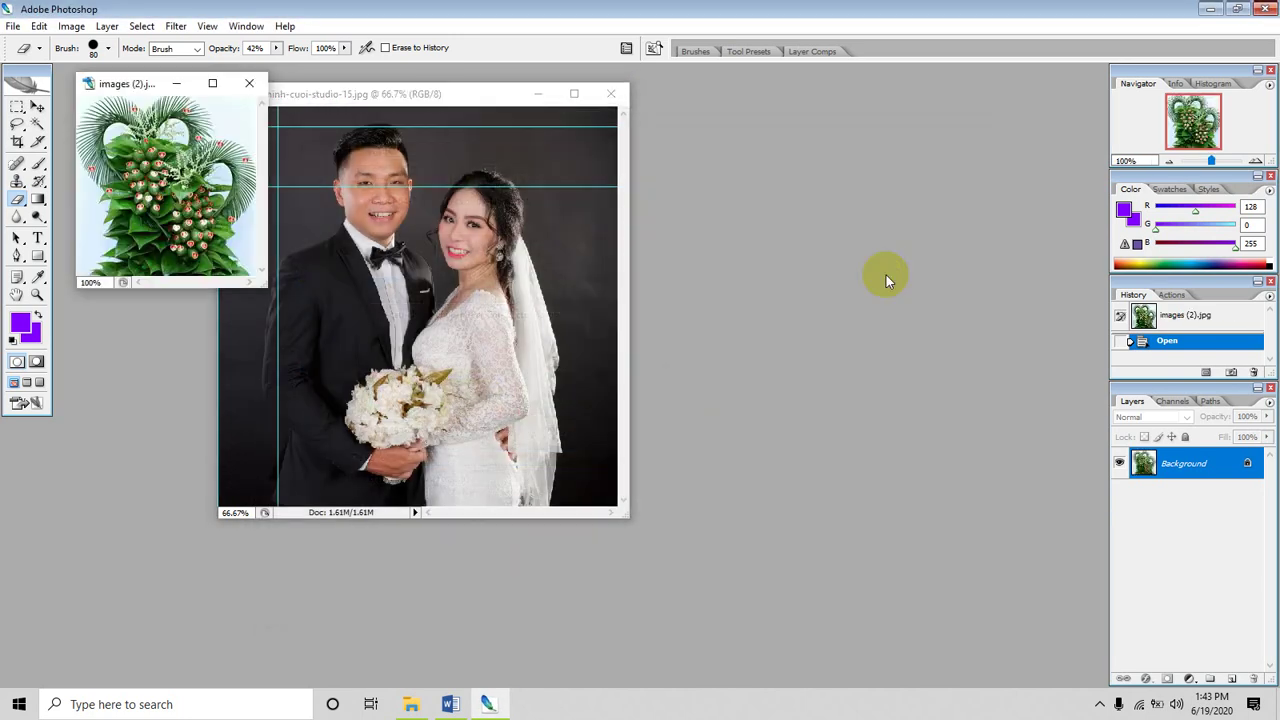
left_click(249, 83)
Open the betel-nut tray image trap-trau-cau.png.
left_click(13, 26)
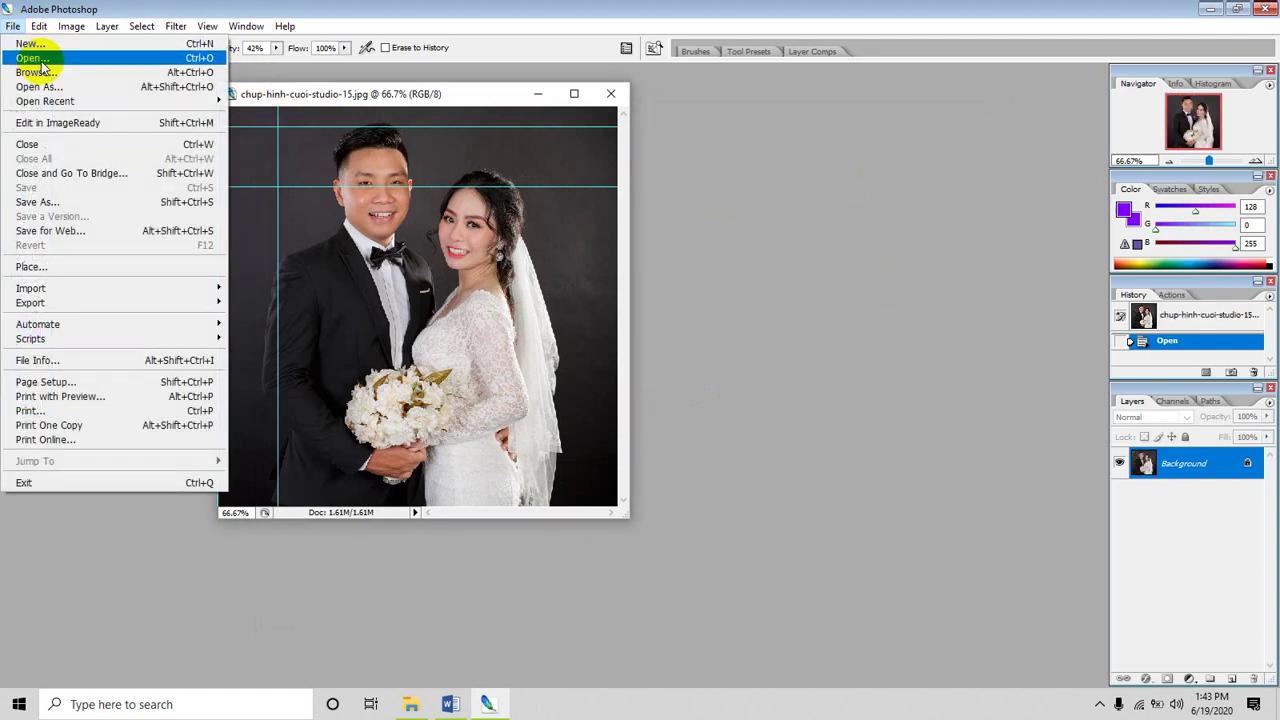
left_click(30, 66)
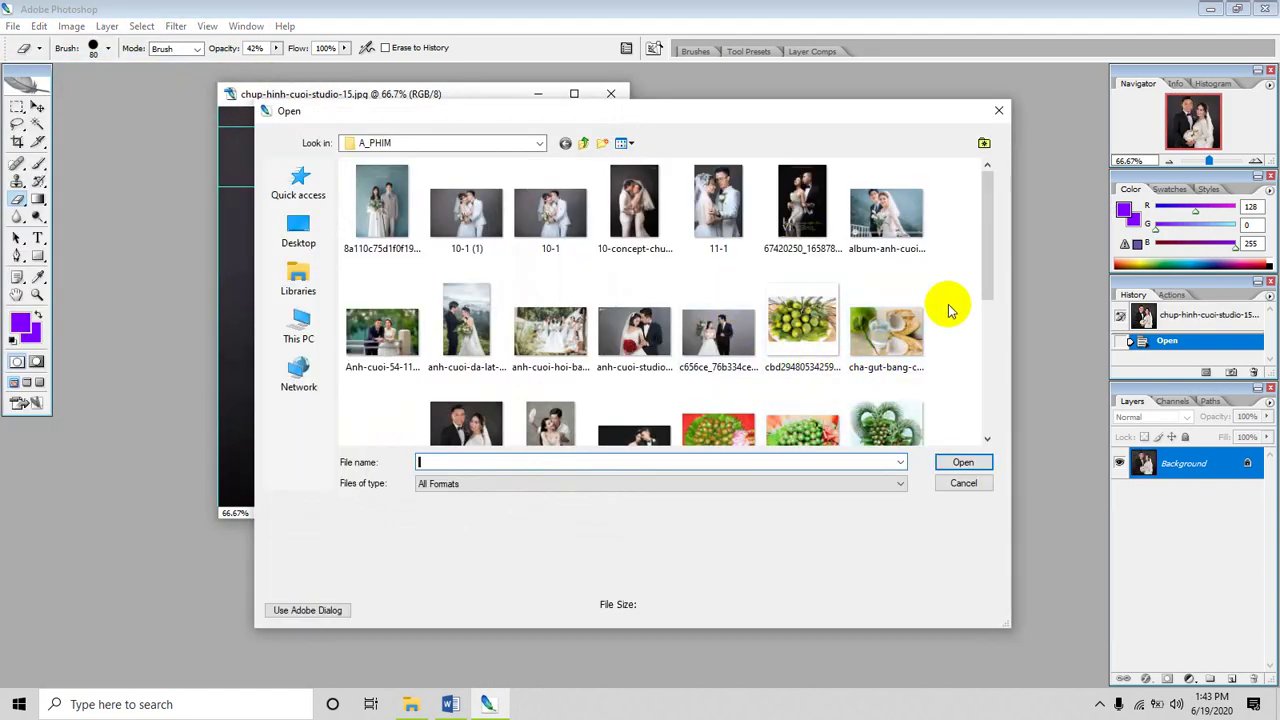
left_click_drag(988, 258, 994, 354)
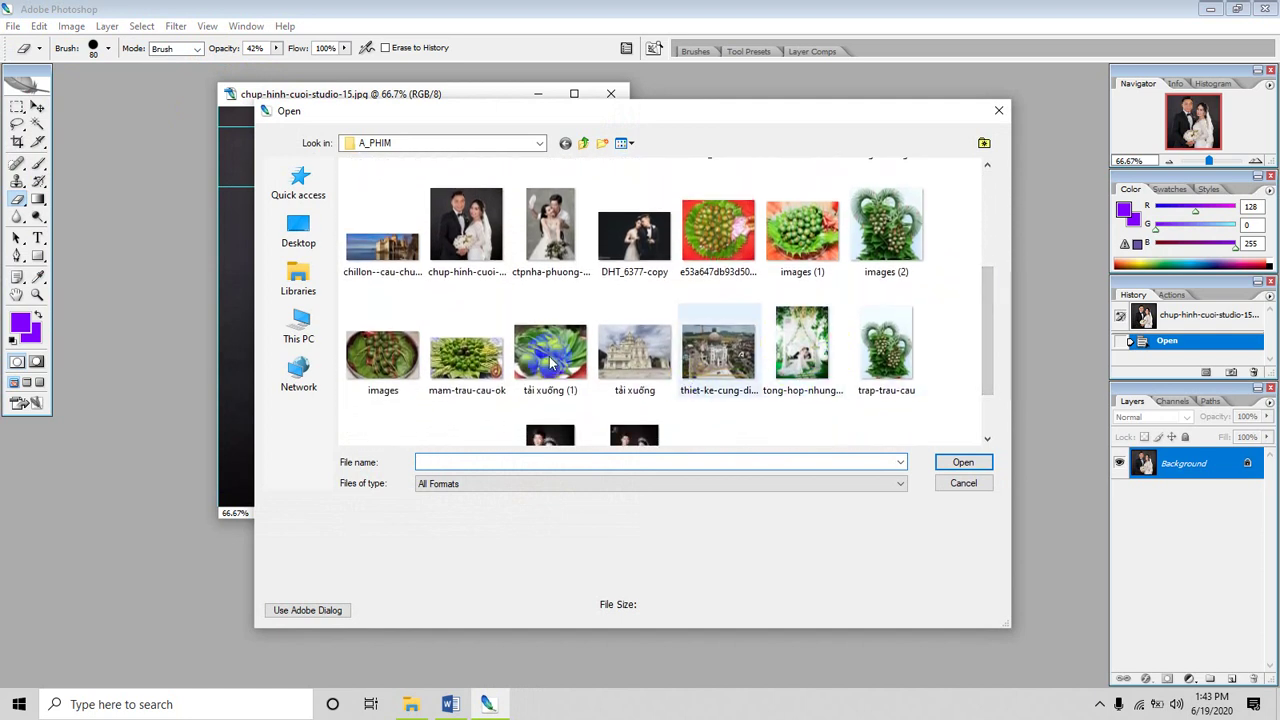
double_click(873, 355)
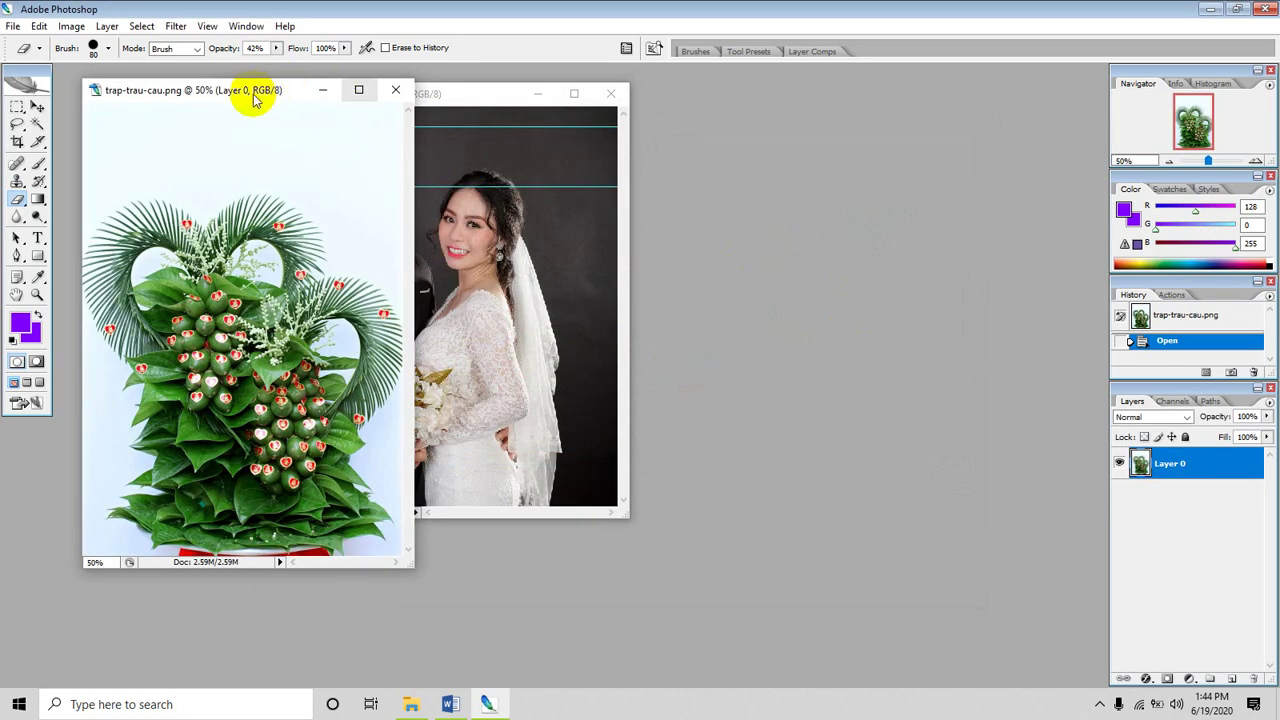
Arrange the tray window on the right and the wedding photo on the left, photo active.
left_click_drag(255, 97, 773, 92)
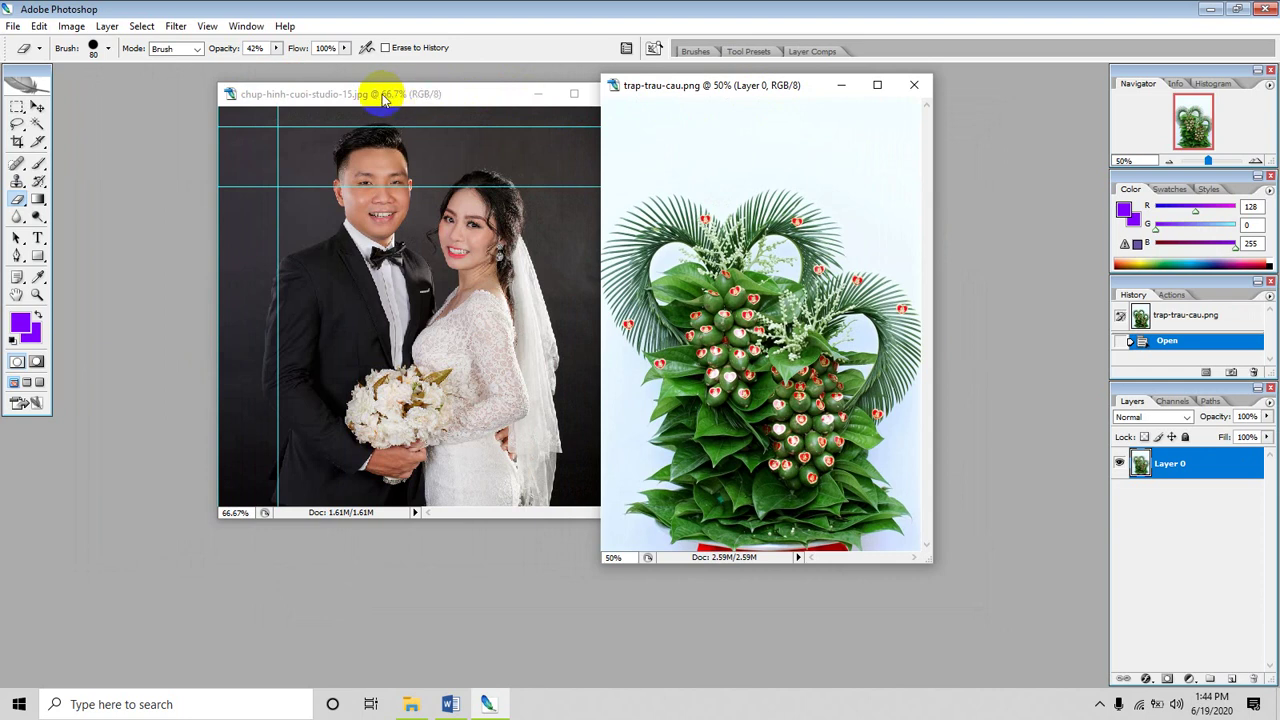
left_click_drag(383, 97, 265, 101)
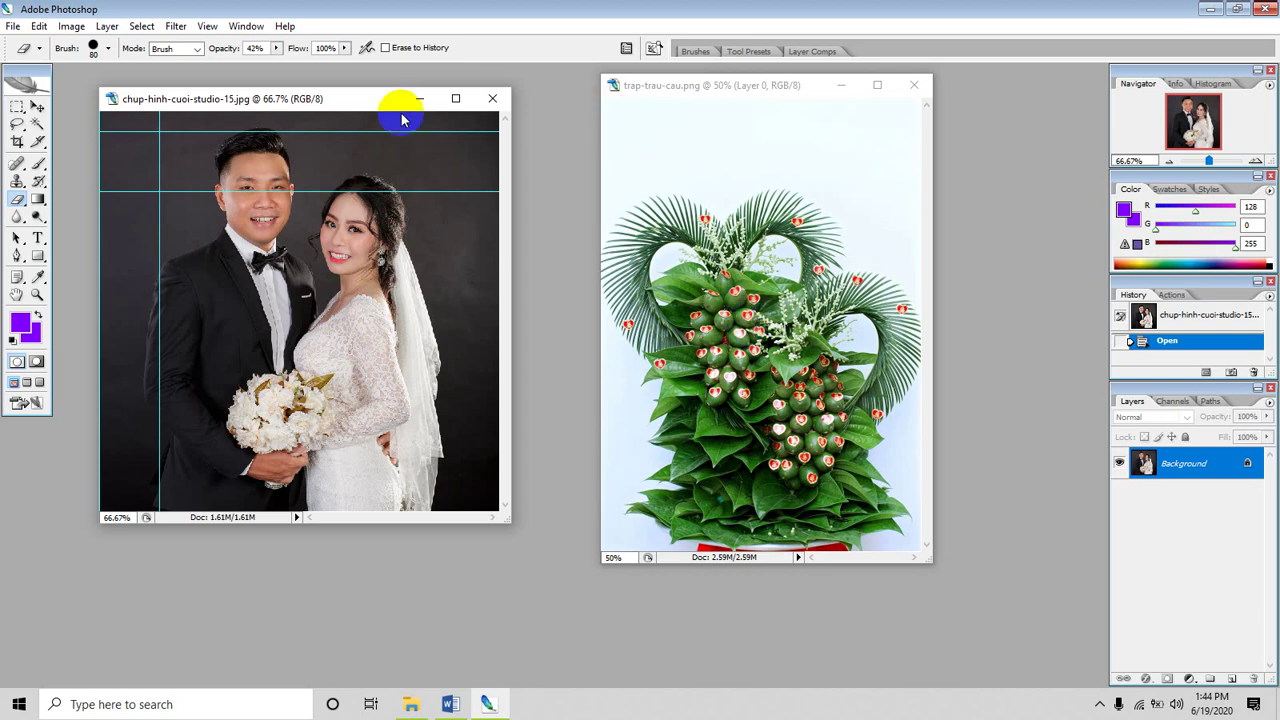
left_click(294, 128)
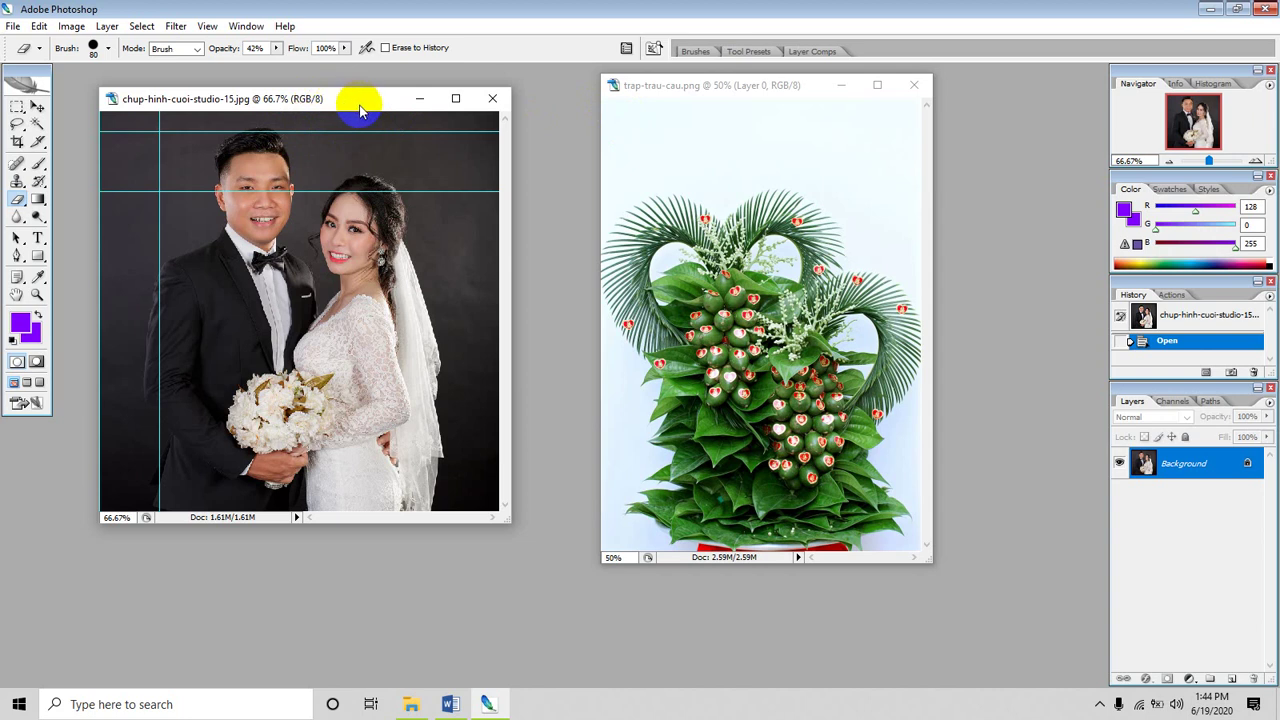
left_click(205, 138)
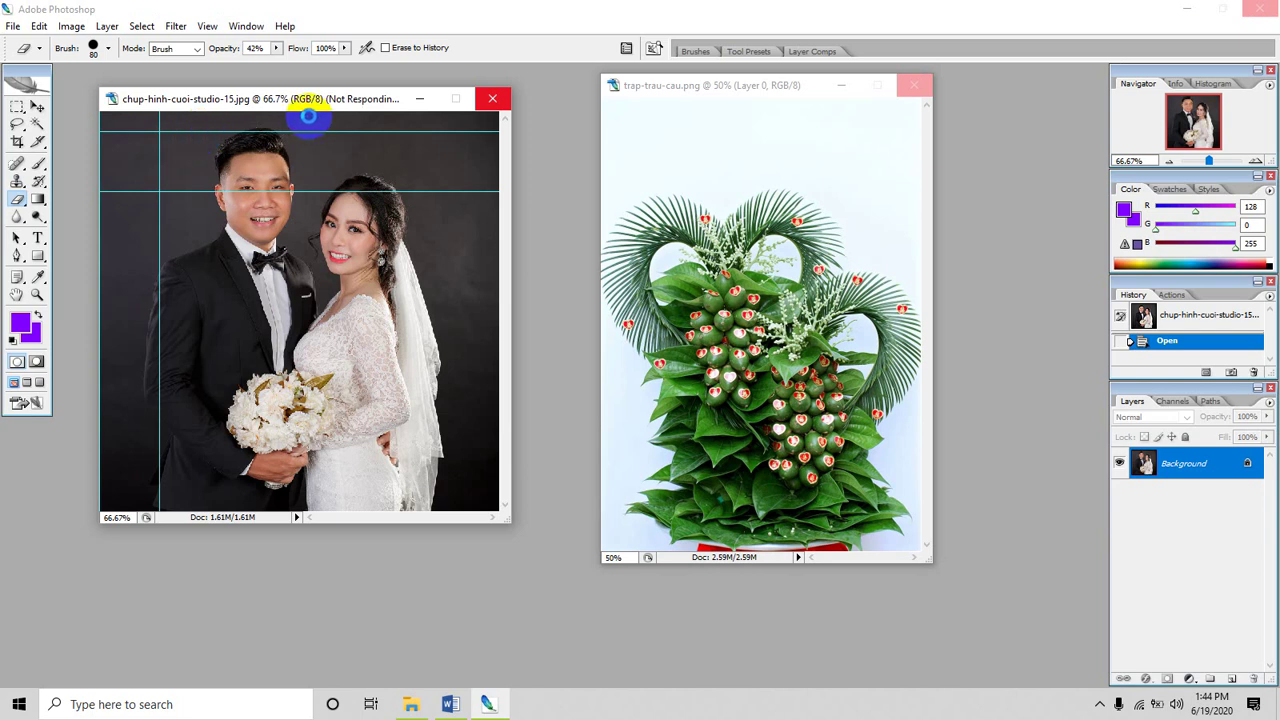
left_click(226, 123)
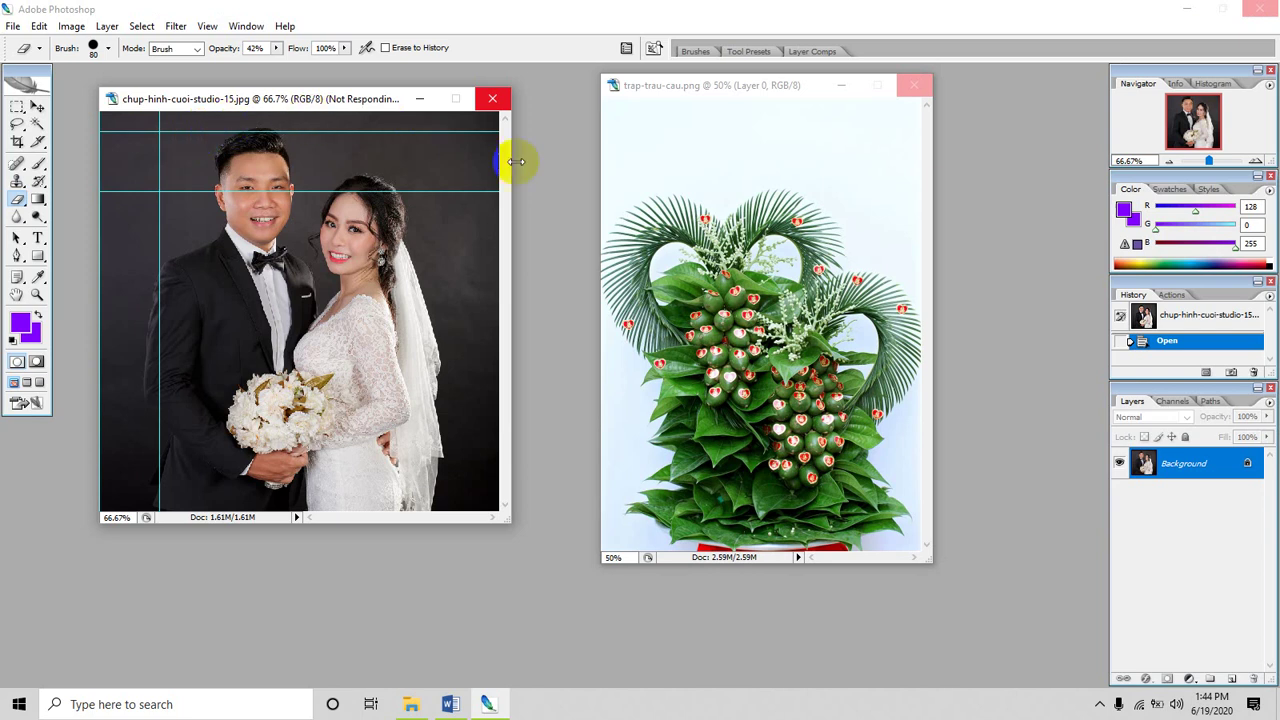
left_click(713, 297)
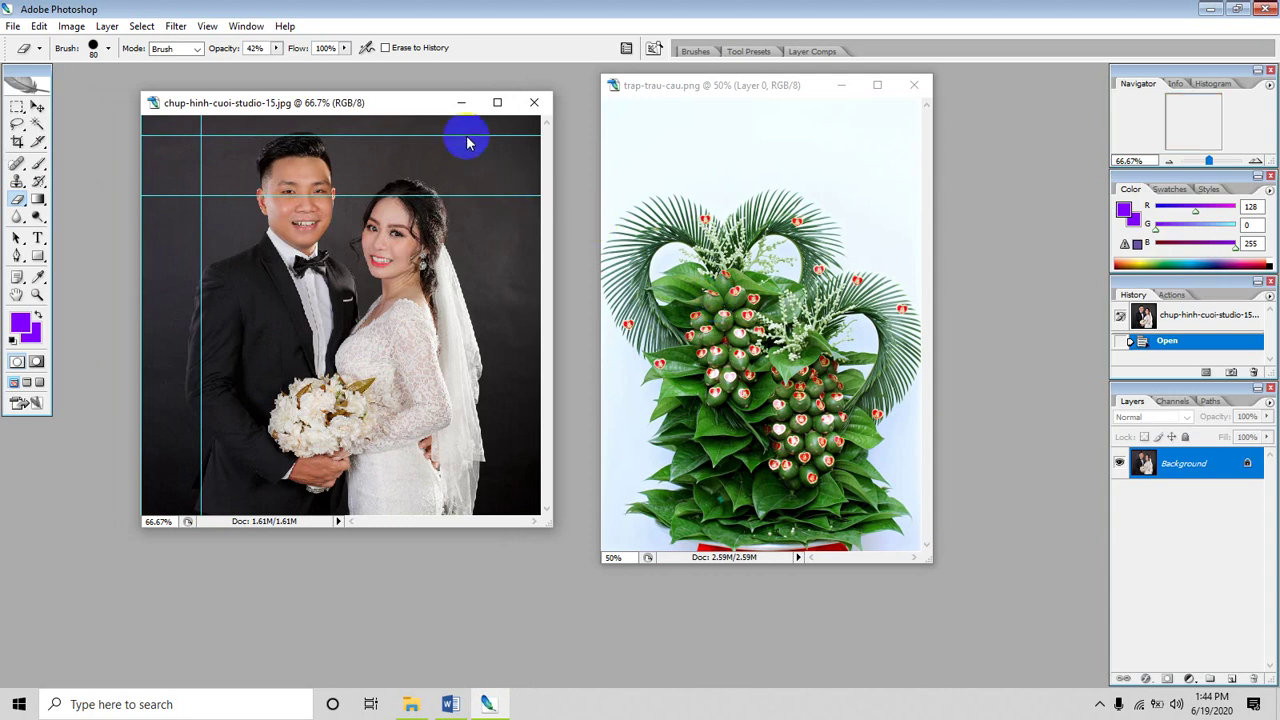
Drag the couple photo into trap-trau-cau.png as Layer 1 with the Move tool, then maximize it.
left_click(330, 95)
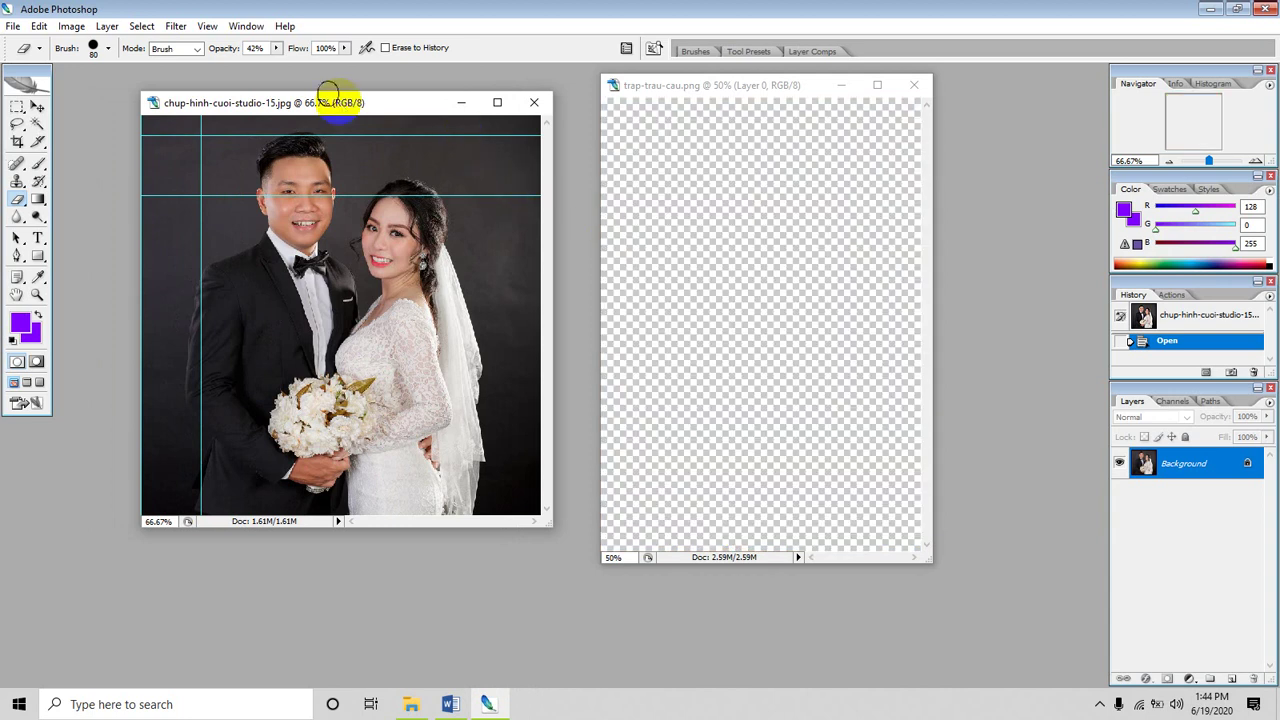
left_click(297, 138)
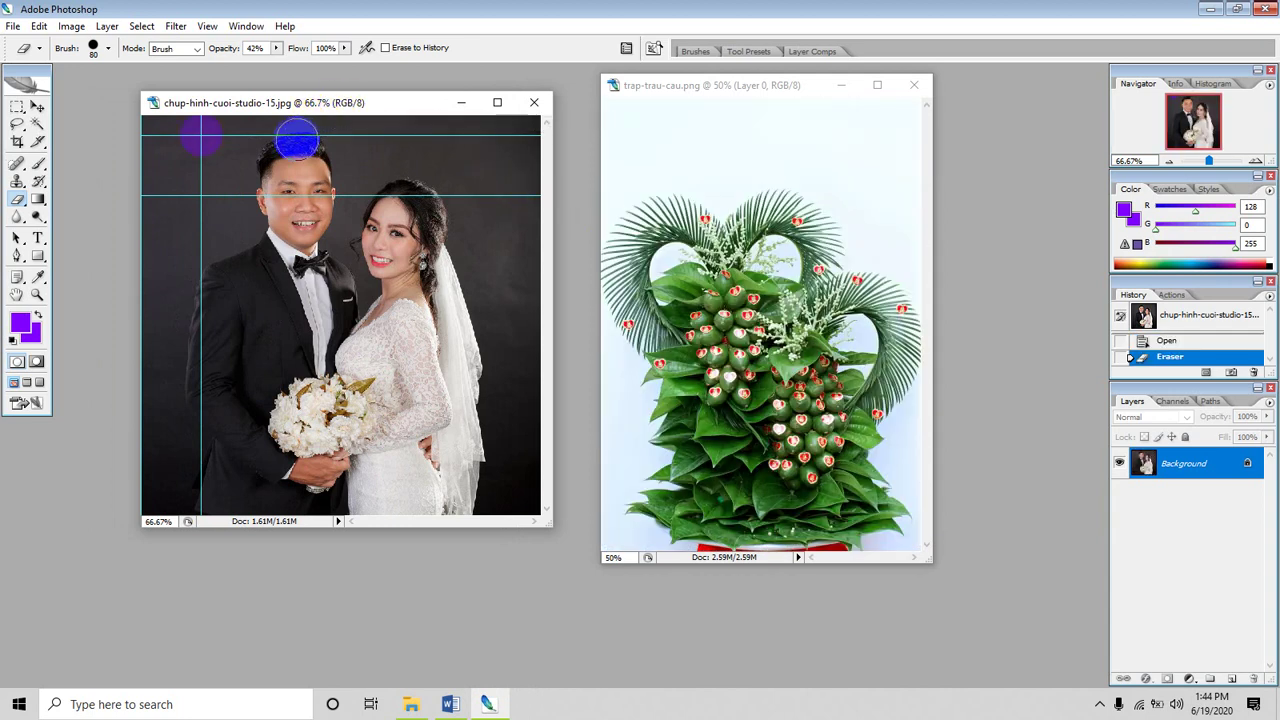
left_click(37, 106)
left_click(227, 137)
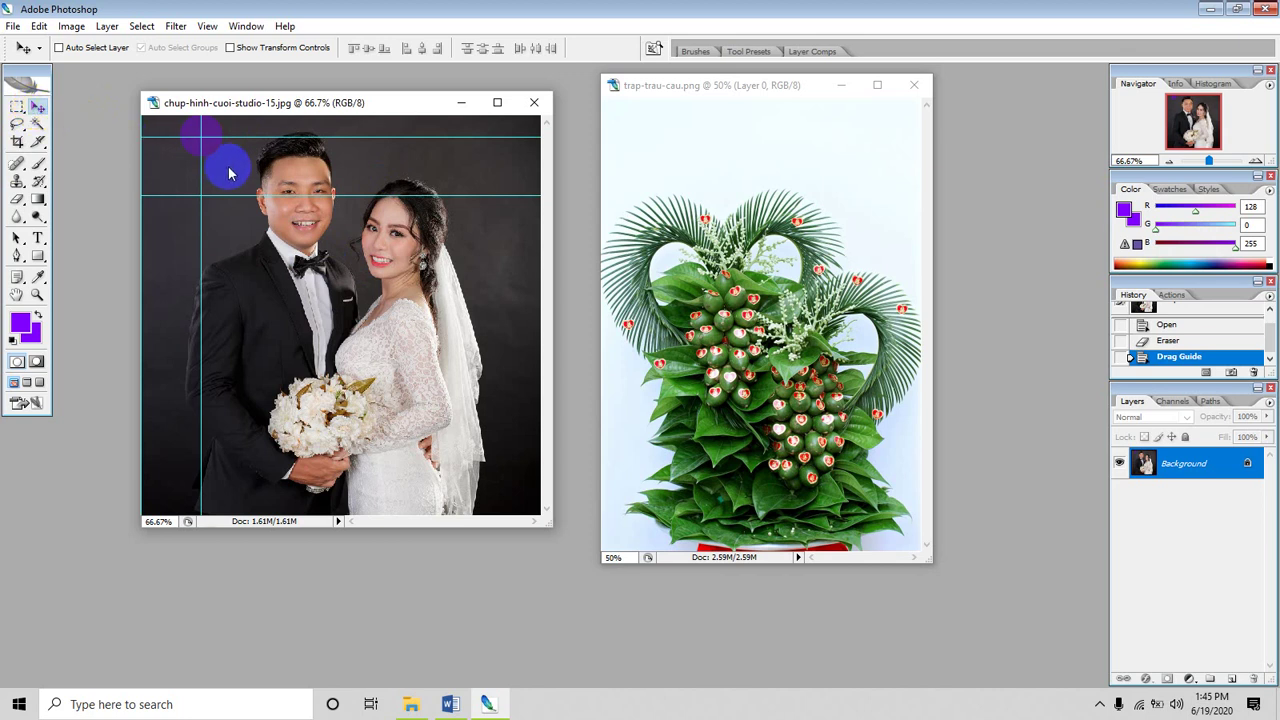
left_click_drag(230, 175, 680, 235)
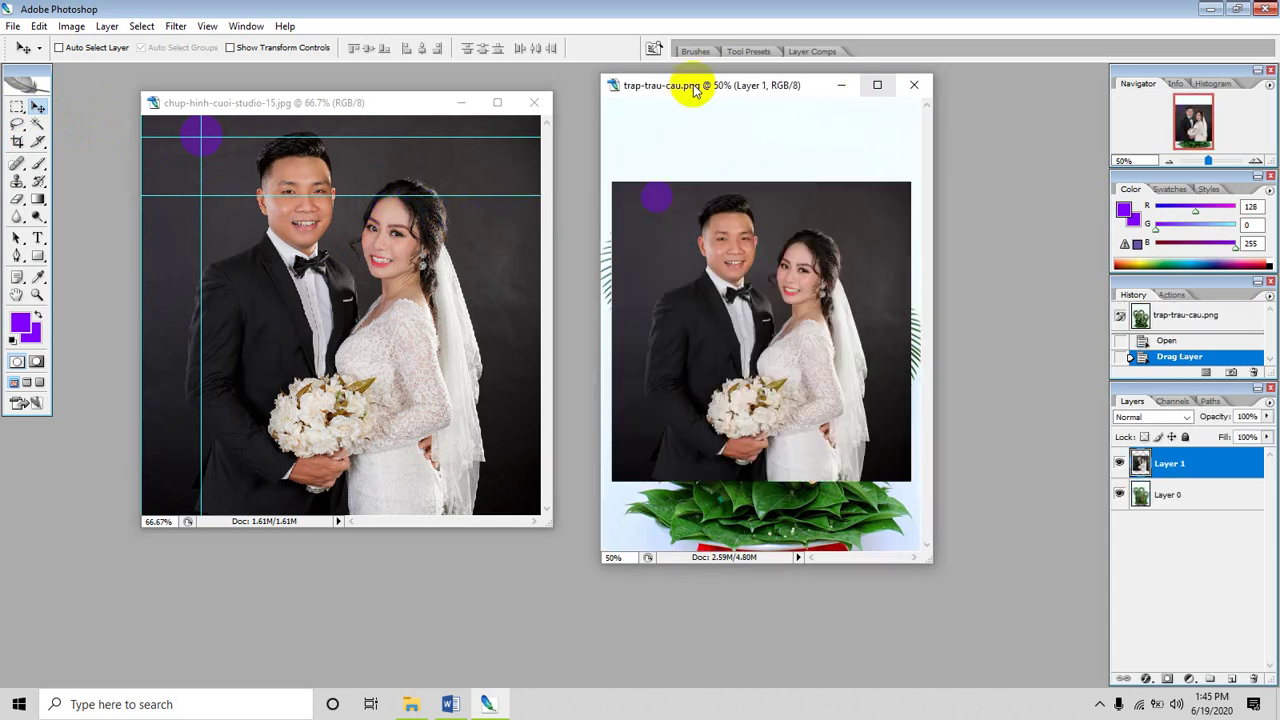
left_click(879, 87)
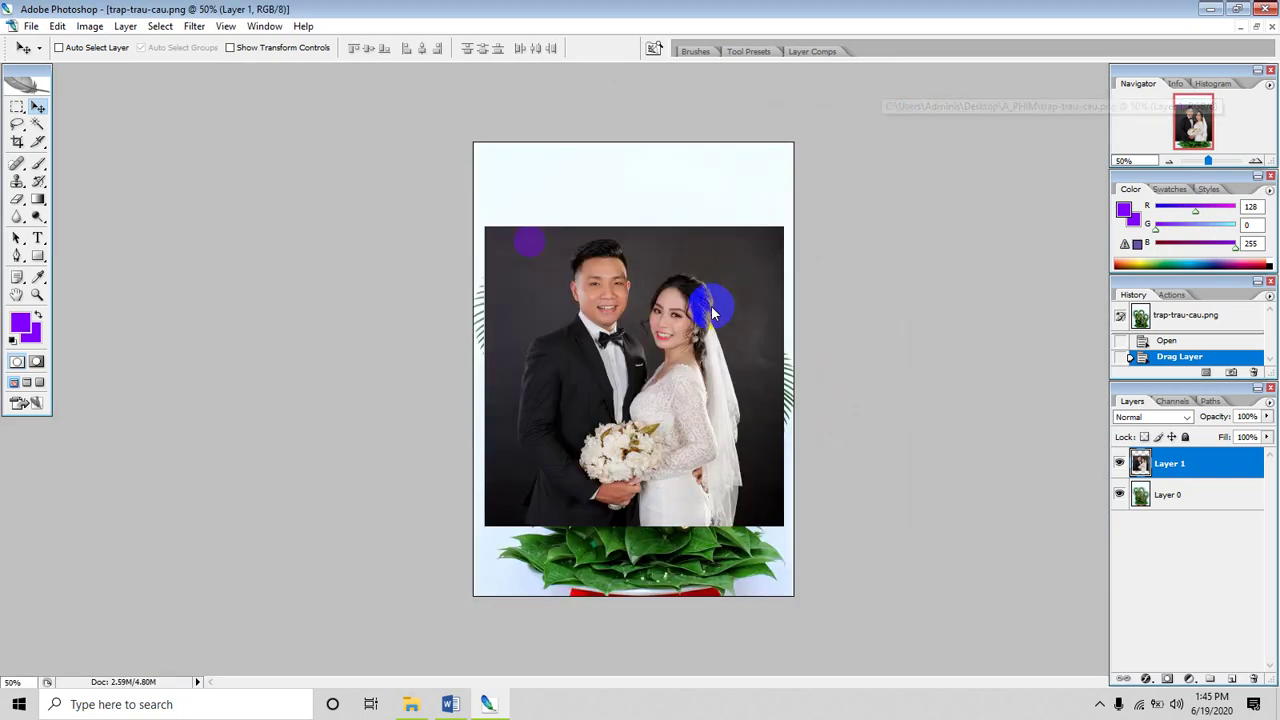
Drag and arrow-nudge Layer 1 to centre the couple over the tray, zooming to check.
mouse_move(712, 308)
left_mouse_down()
mouse_move(686, 290)
mouse_move(752, 392)
mouse_move(686, 327)
mouse_move(699, 283)
mouse_move(716, 336)
left_mouse_up()
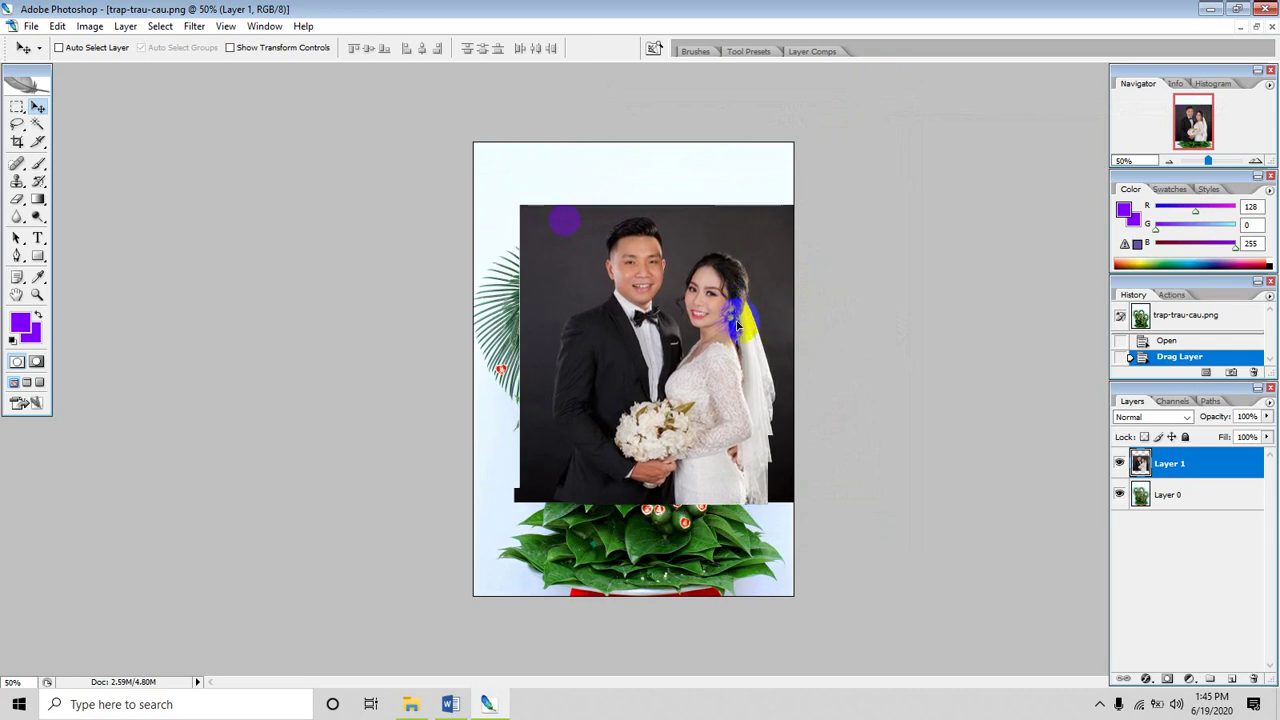
mouse_move(716, 336)
left_mouse_down()
mouse_move(688, 332)
mouse_move(702, 336)
left_mouse_up()
left_click_drag(692, 335, 698, 338)
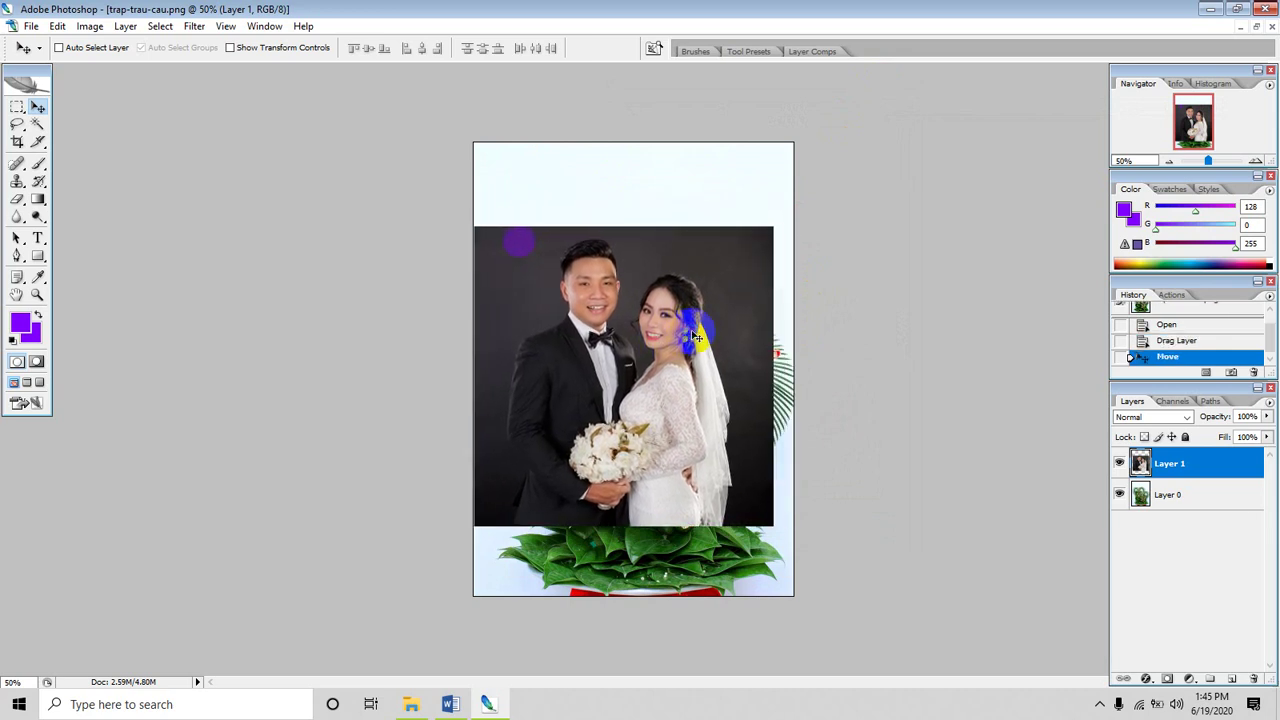
key("ctrl+plus")
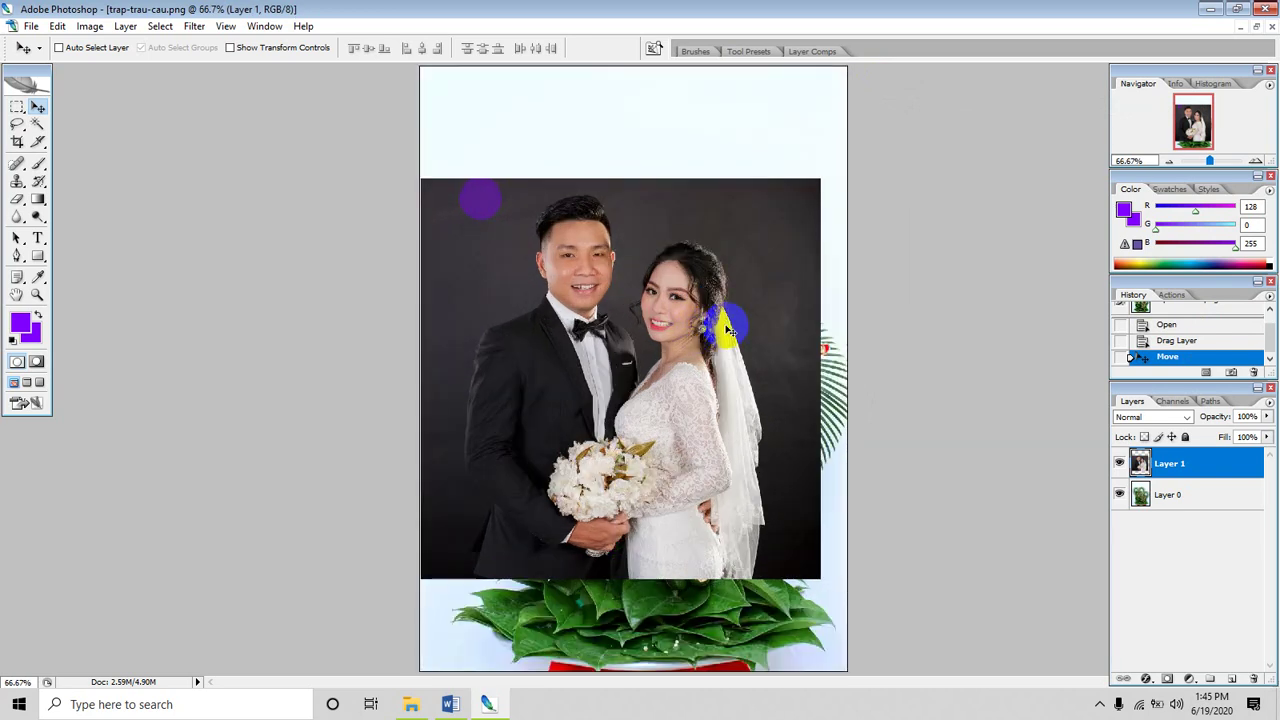
key("ctrl+plus")
key("ctrl+plus")
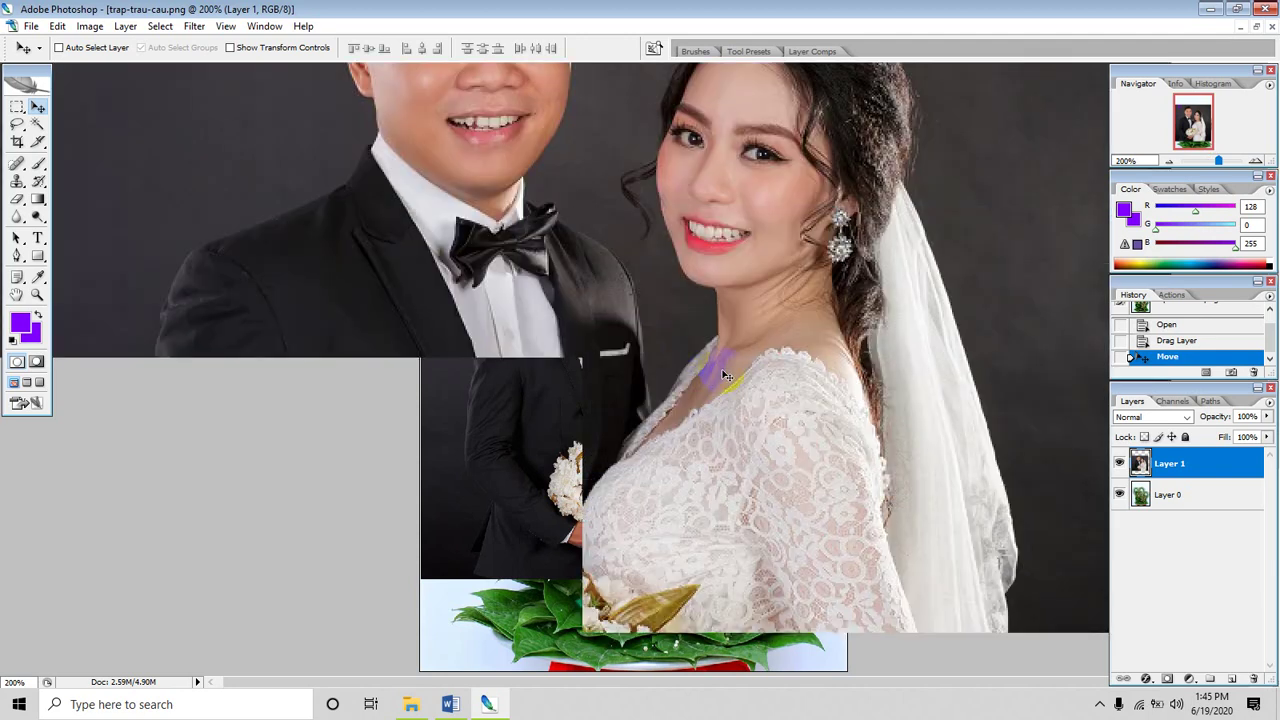
key("ctrl+minus")
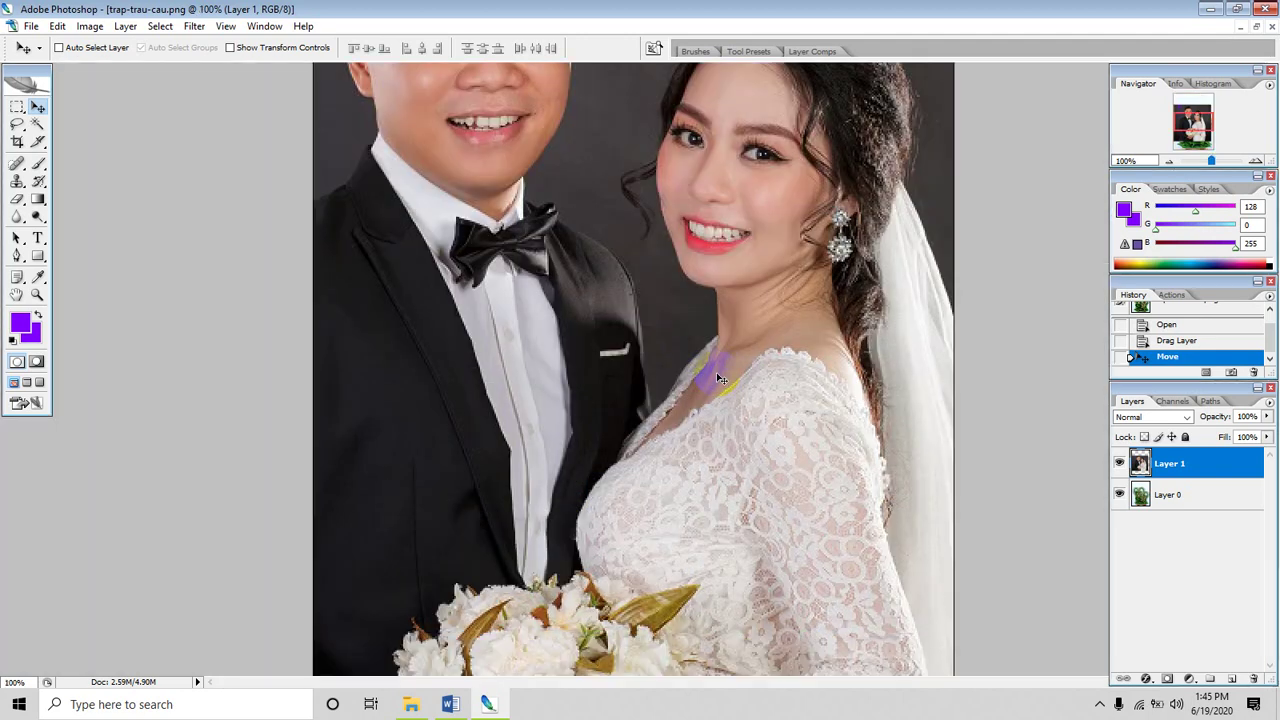
mouse_move(731, 375)
left_mouse_down()
mouse_move(786, 390)
mouse_move(763, 380)
left_mouse_up()
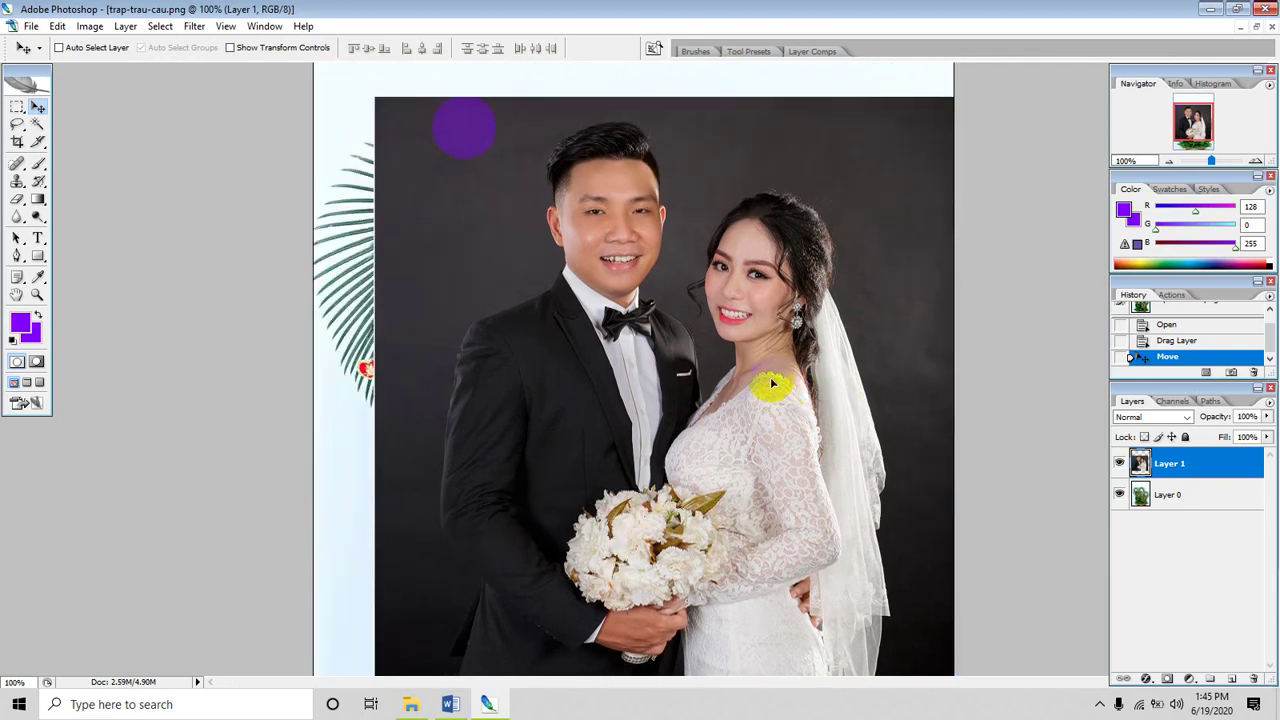
key("Up")
key("Up")
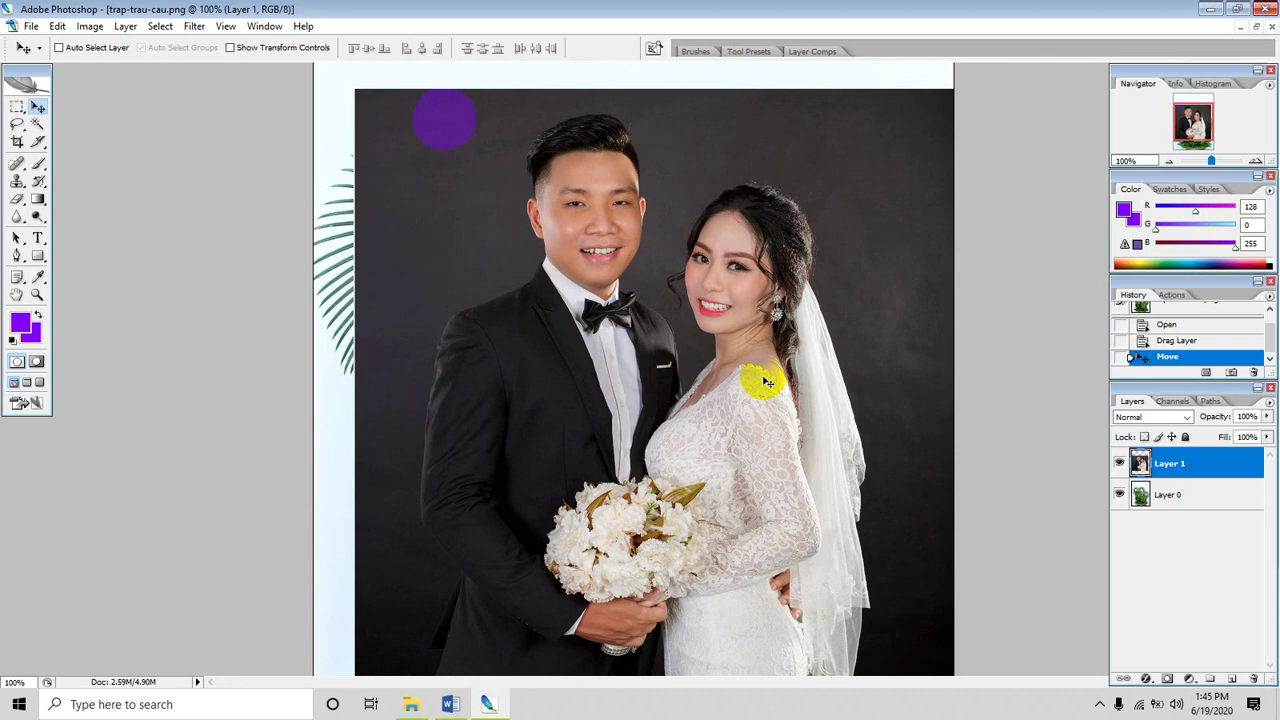
left_click_drag(858, 435, 840, 426)
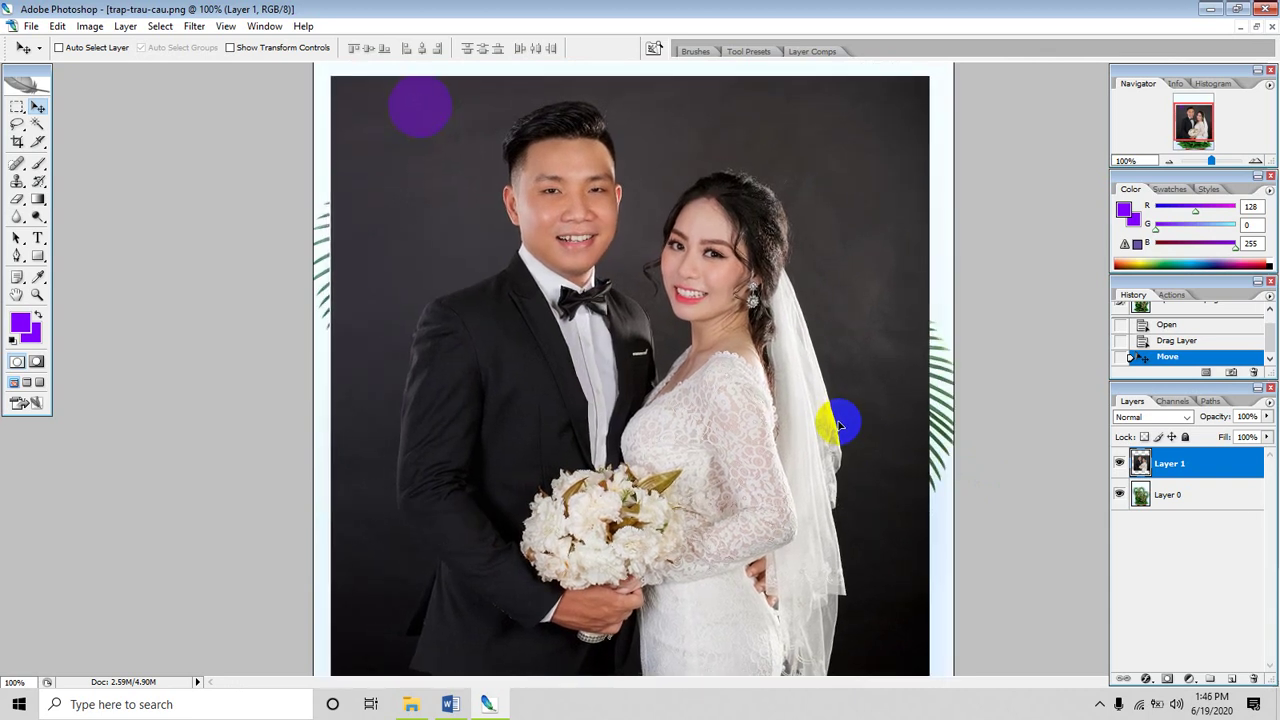
left_click_drag(840, 426, 837, 434)
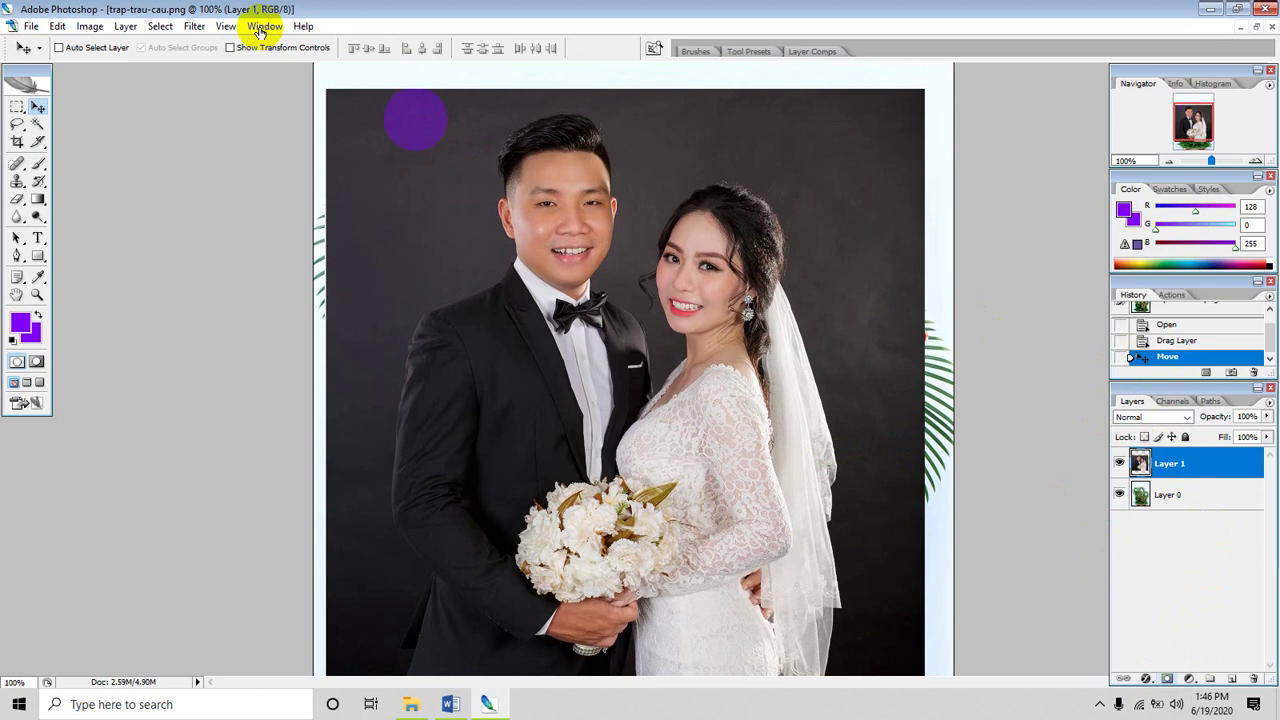
left_click(264, 26)
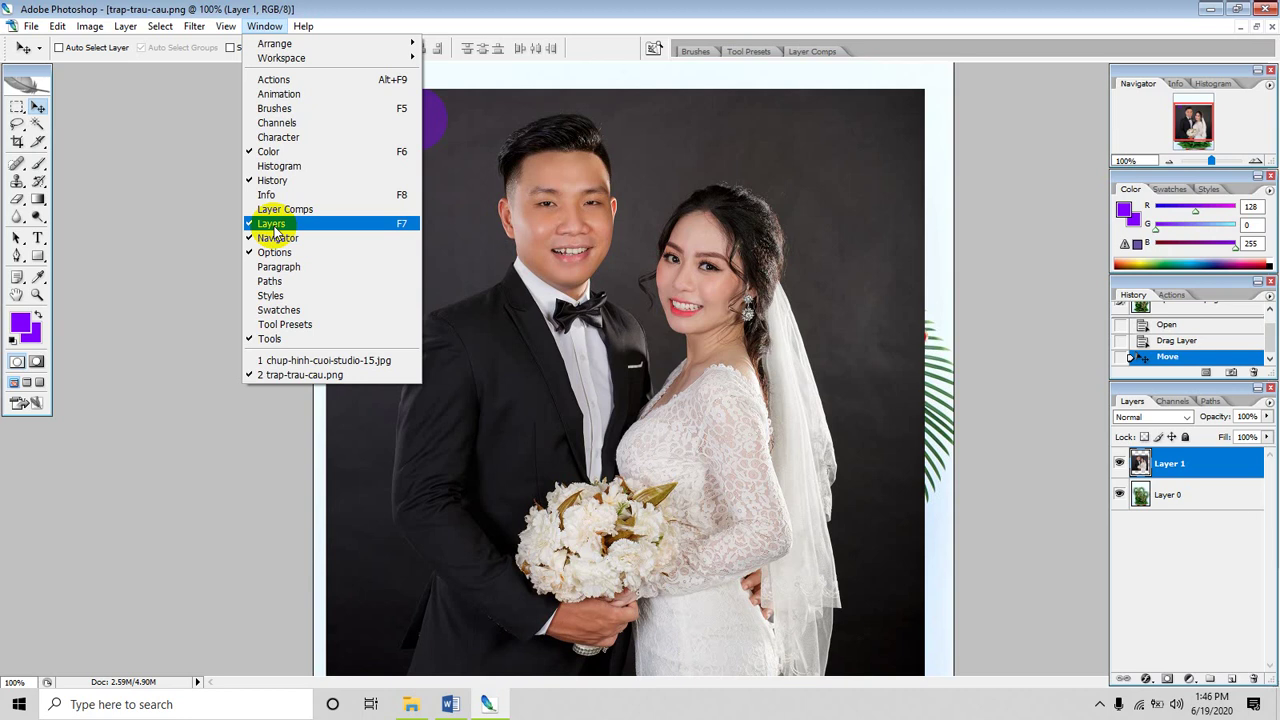
left_click(1100, 468)
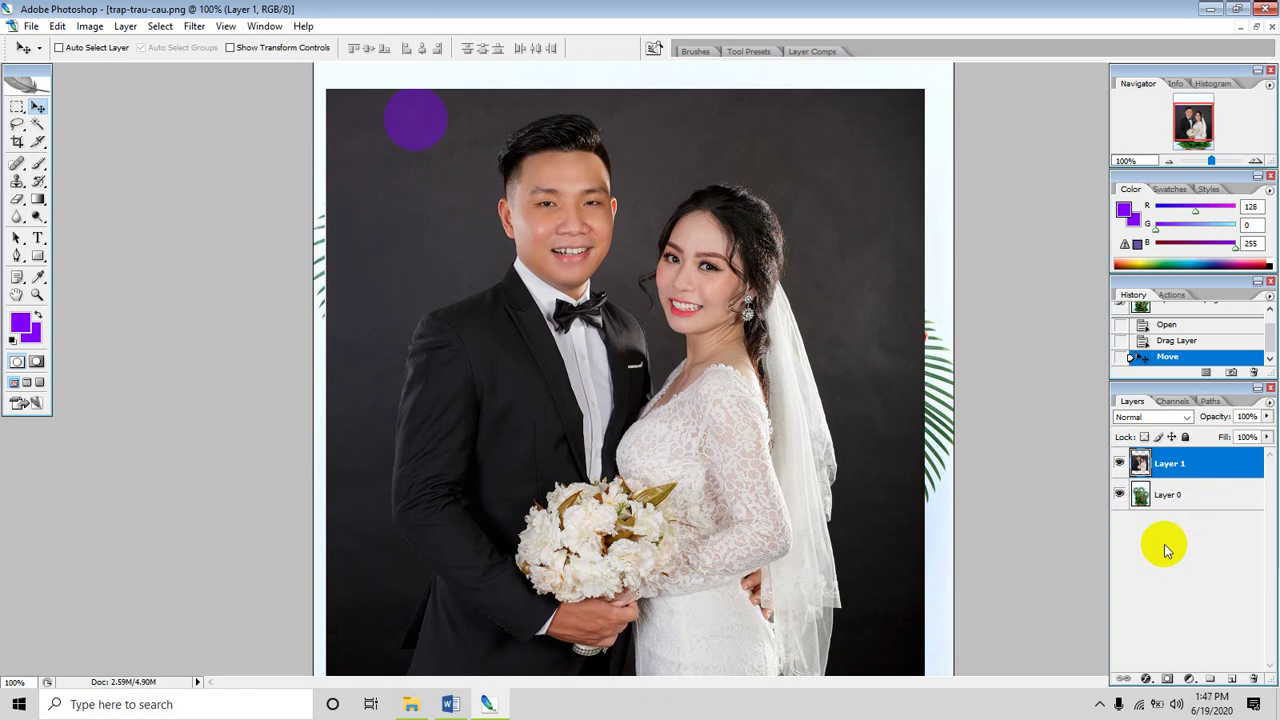
Add a white layer mask to the couple photo's Layer 1.
left_click(1167, 680)
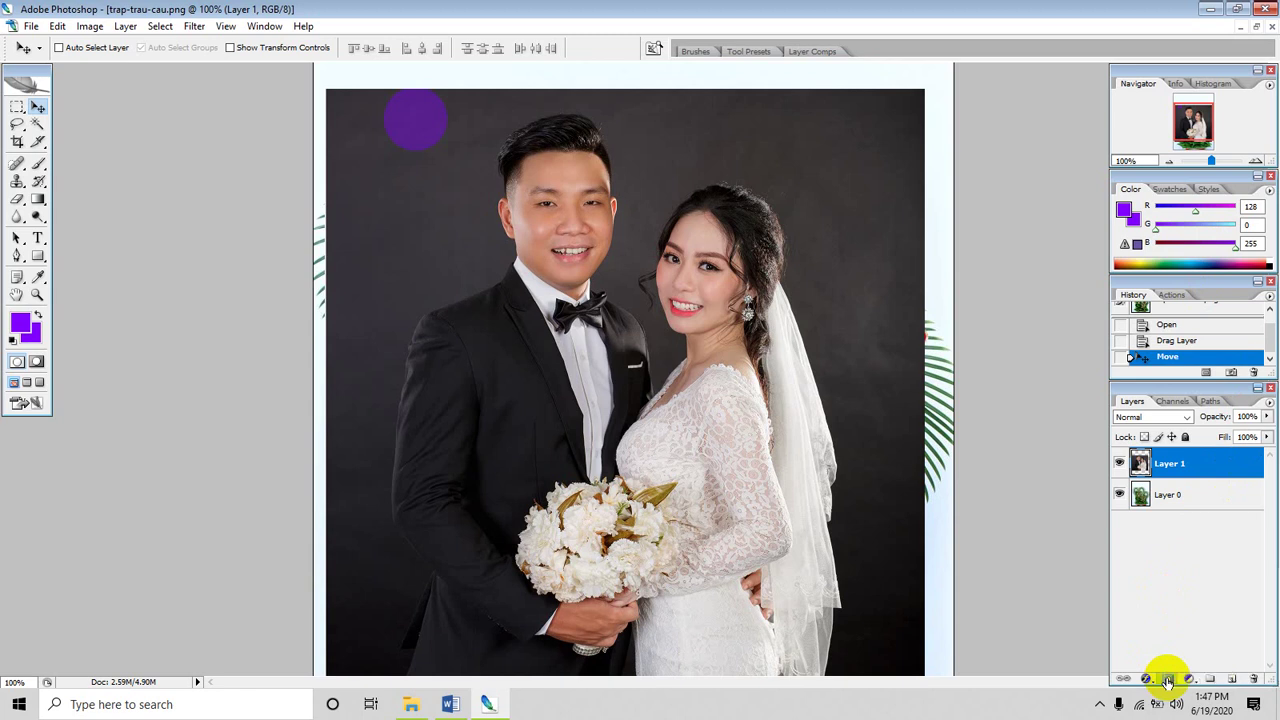
left_click(1167, 680)
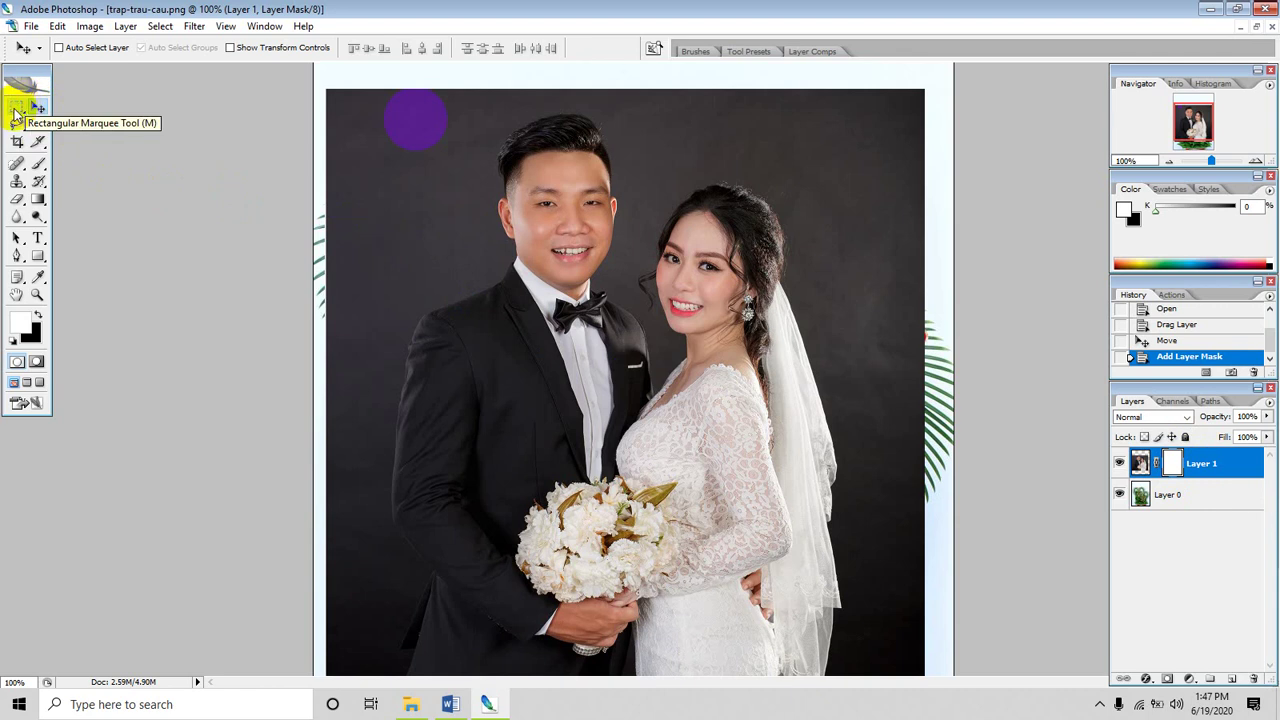
Draw a tall elliptical marquee enclosing both bride and groom.
left_click(15, 113)
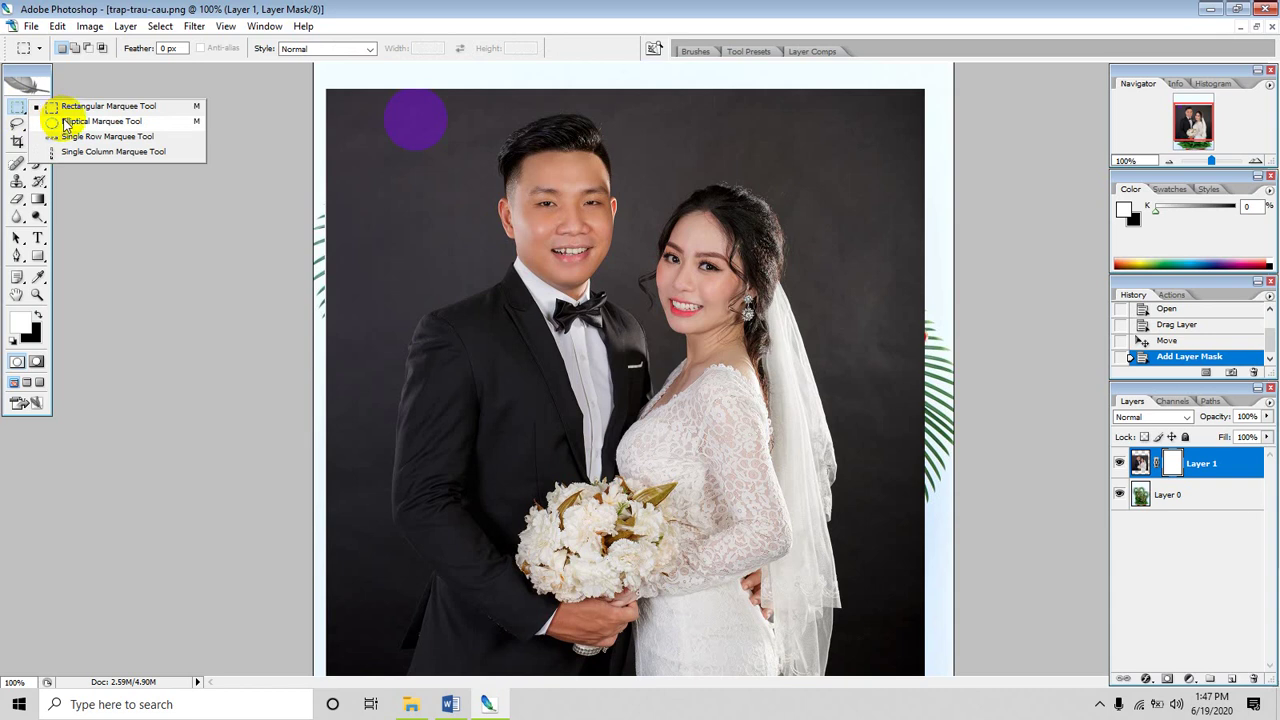
left_click(66, 123)
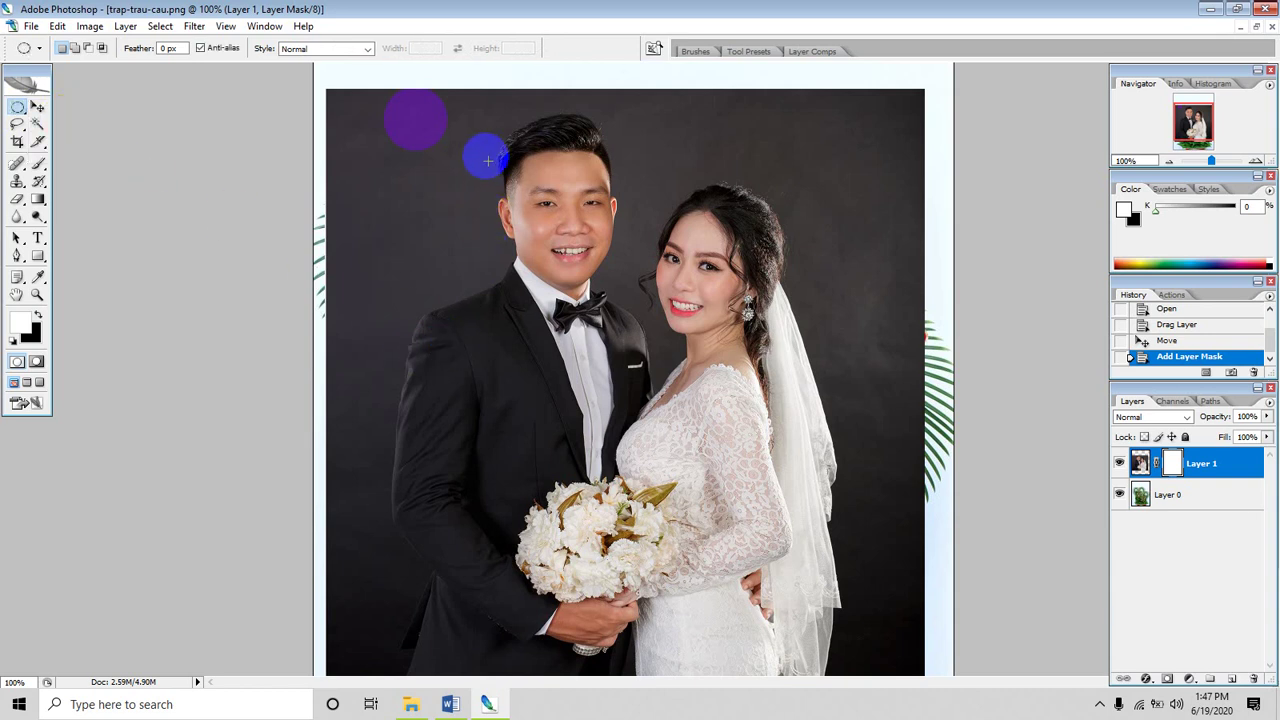
left_click_drag(460, 137, 705, 447)
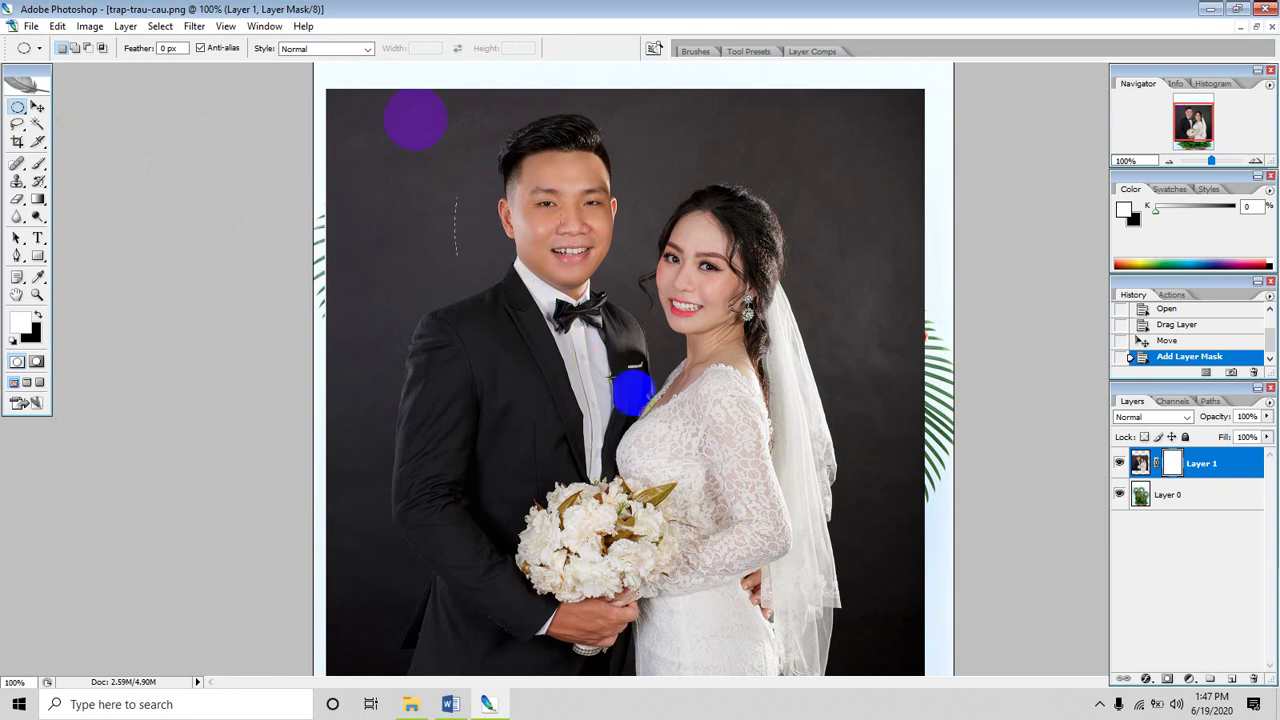
left_click_drag(748, 498, 843, 634)
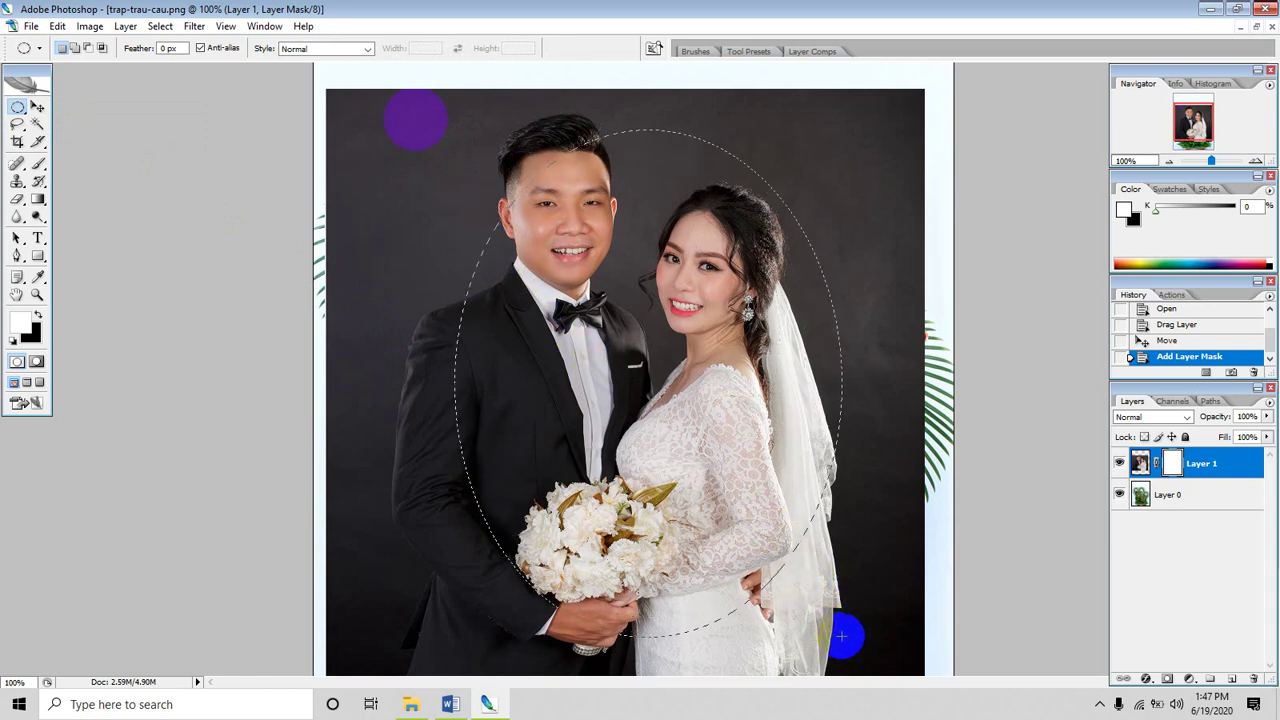
left_click_drag(840, 634, 845, 636)
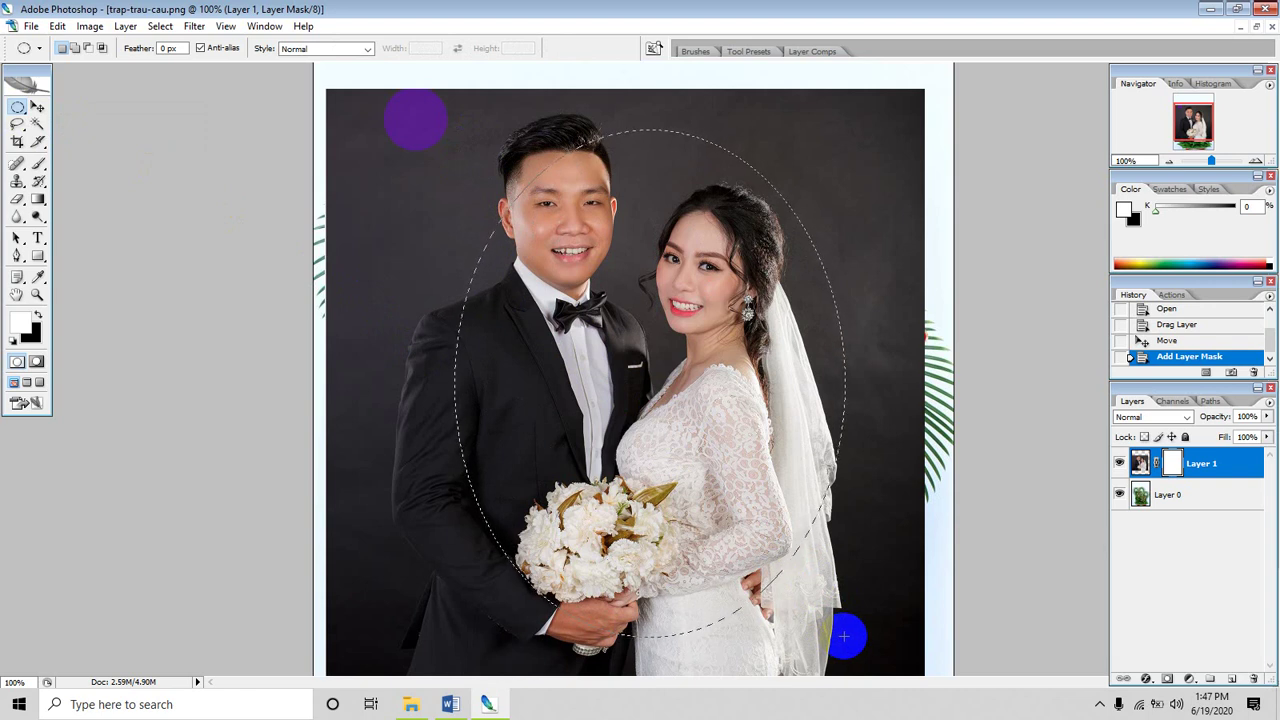
mouse_move(845, 636)
left_mouse_down()
mouse_move(824, 610)
mouse_move(820, 648)
left_mouse_up()
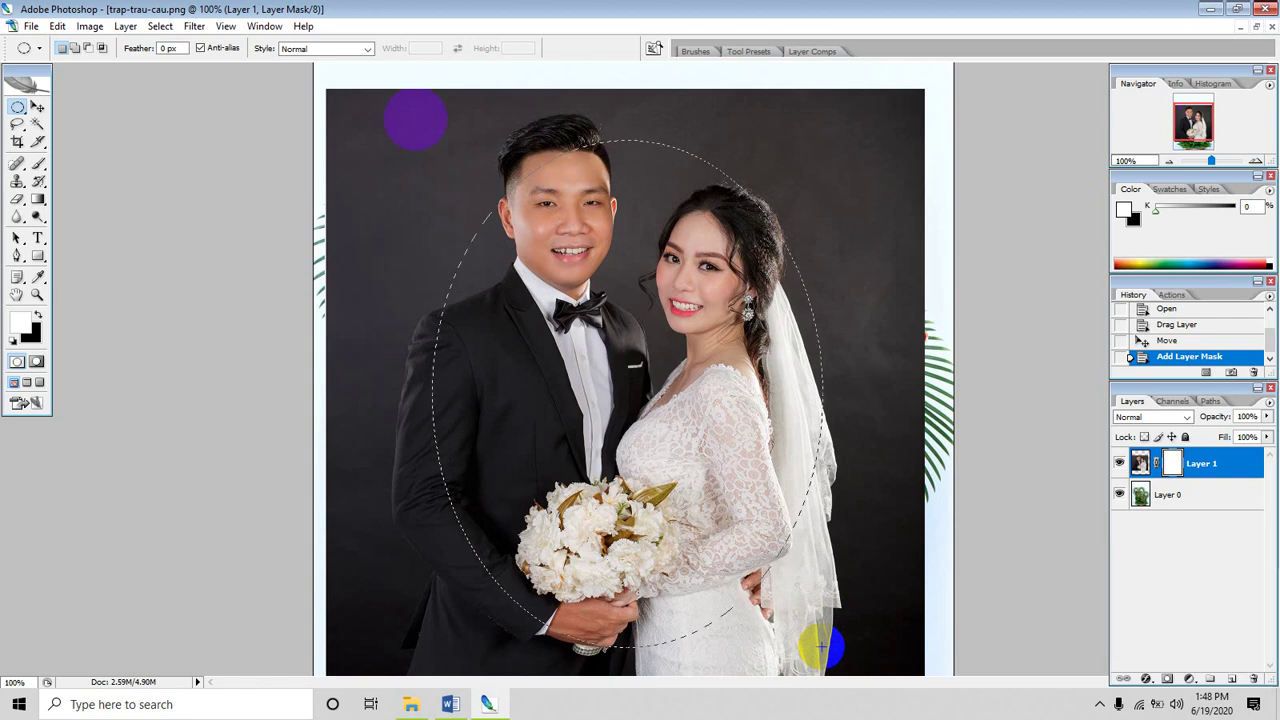
left_click_drag(820, 648, 821, 640)
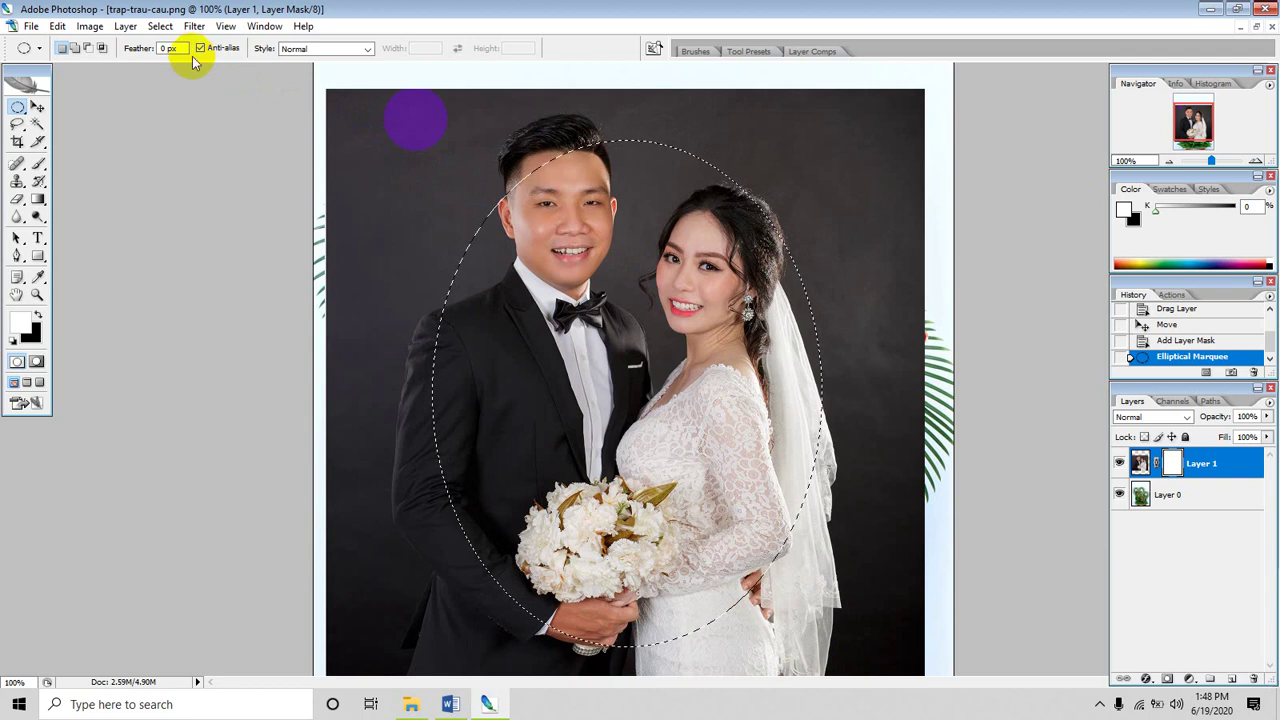
left_click(160, 26)
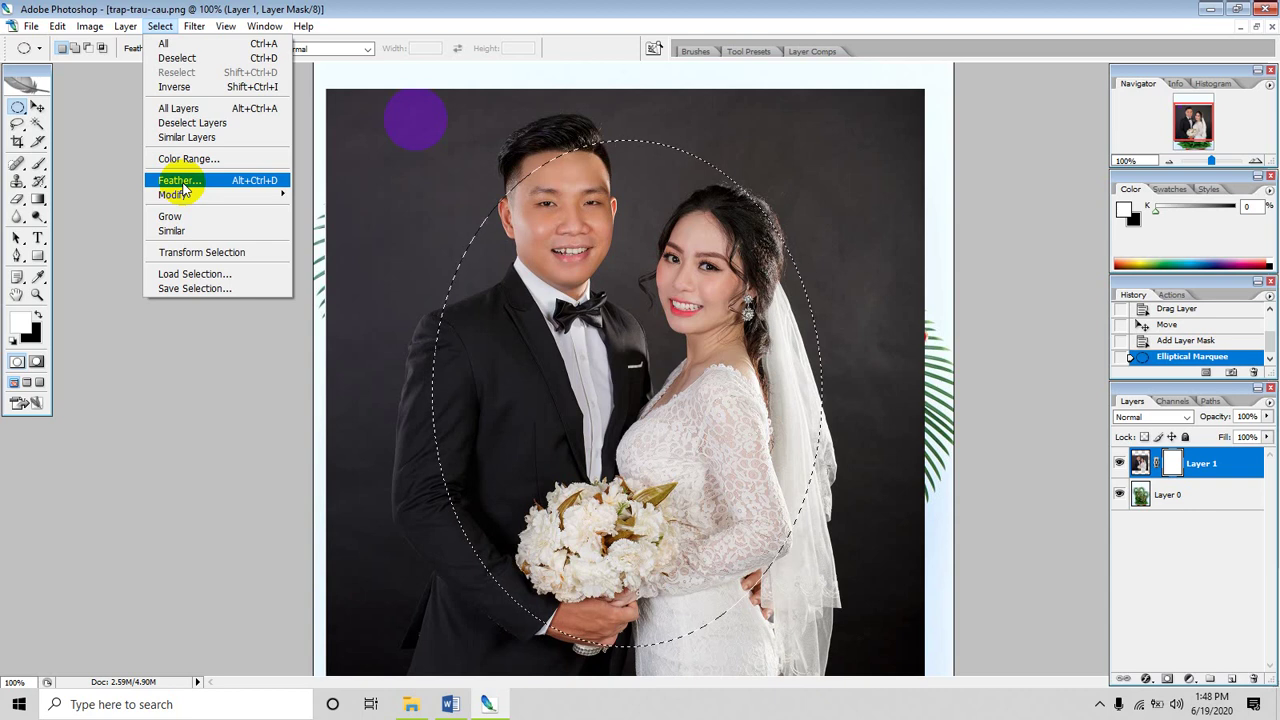
Feather the oval selection by 35 pixels and inverse it with Shift+Ctrl+I.
left_click(183, 184)
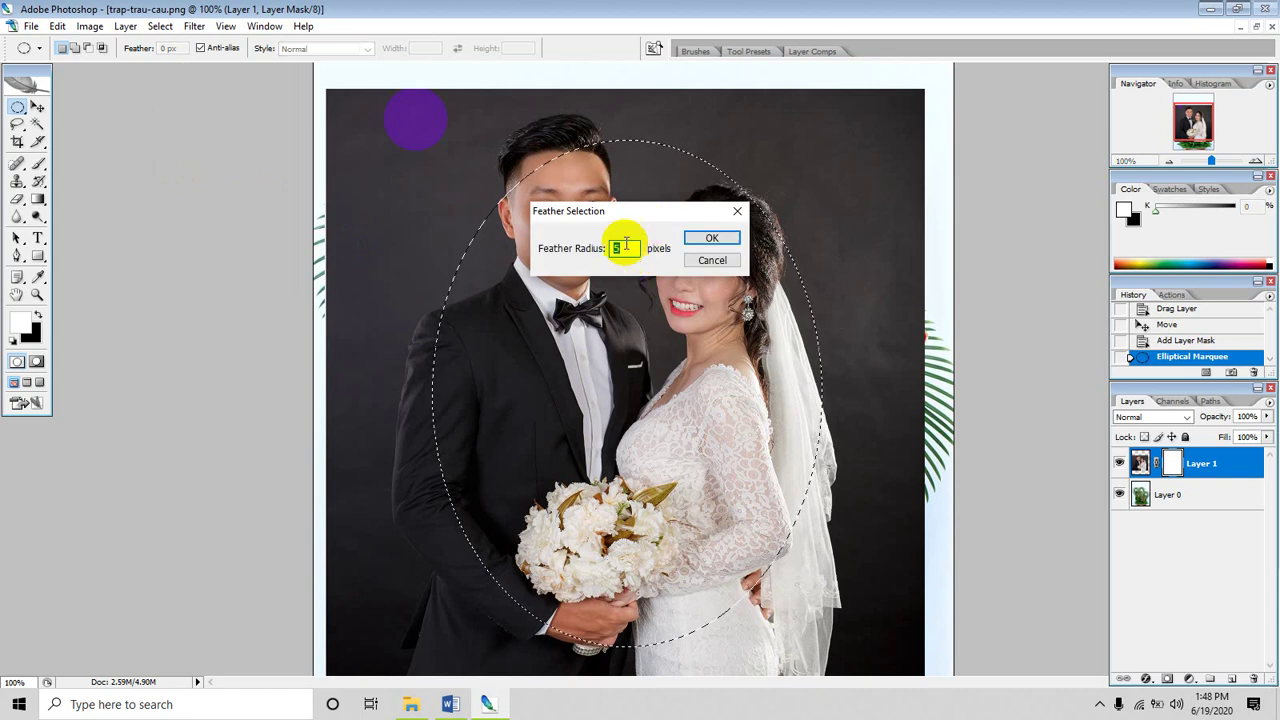
key("BackSpace")
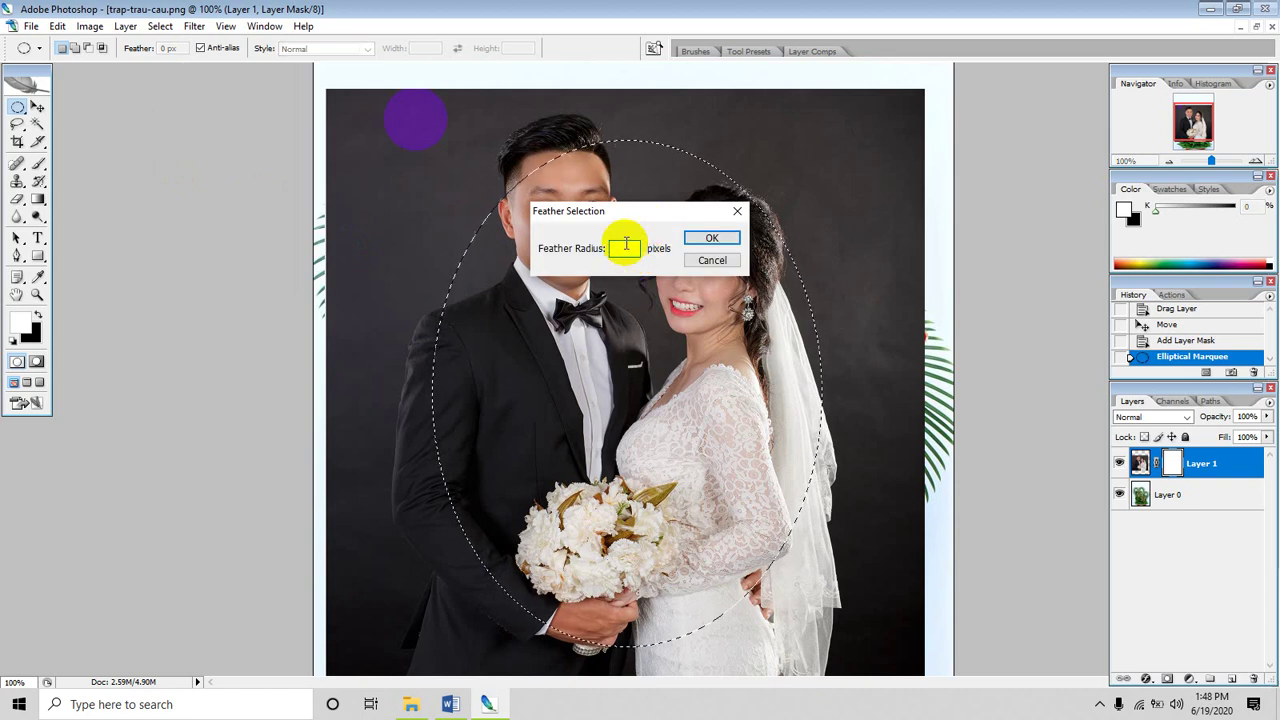
type("35")
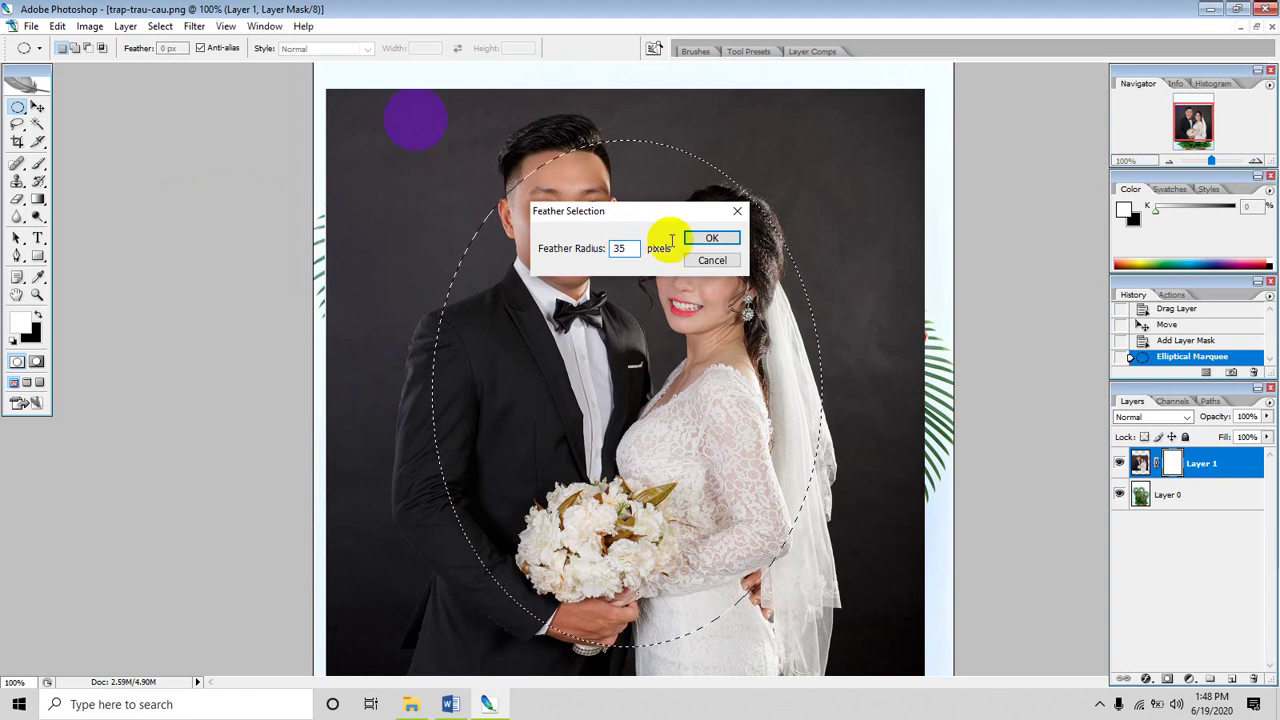
key("Return")
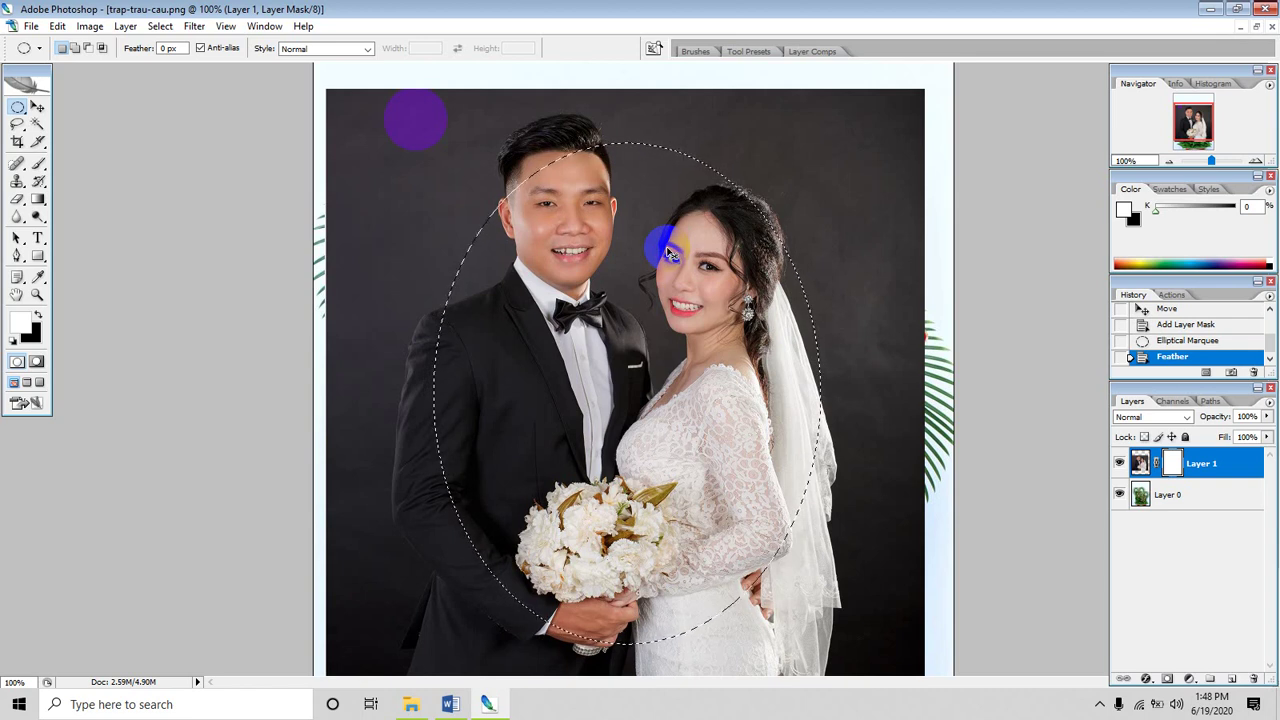
key("ctrl+shift+i")
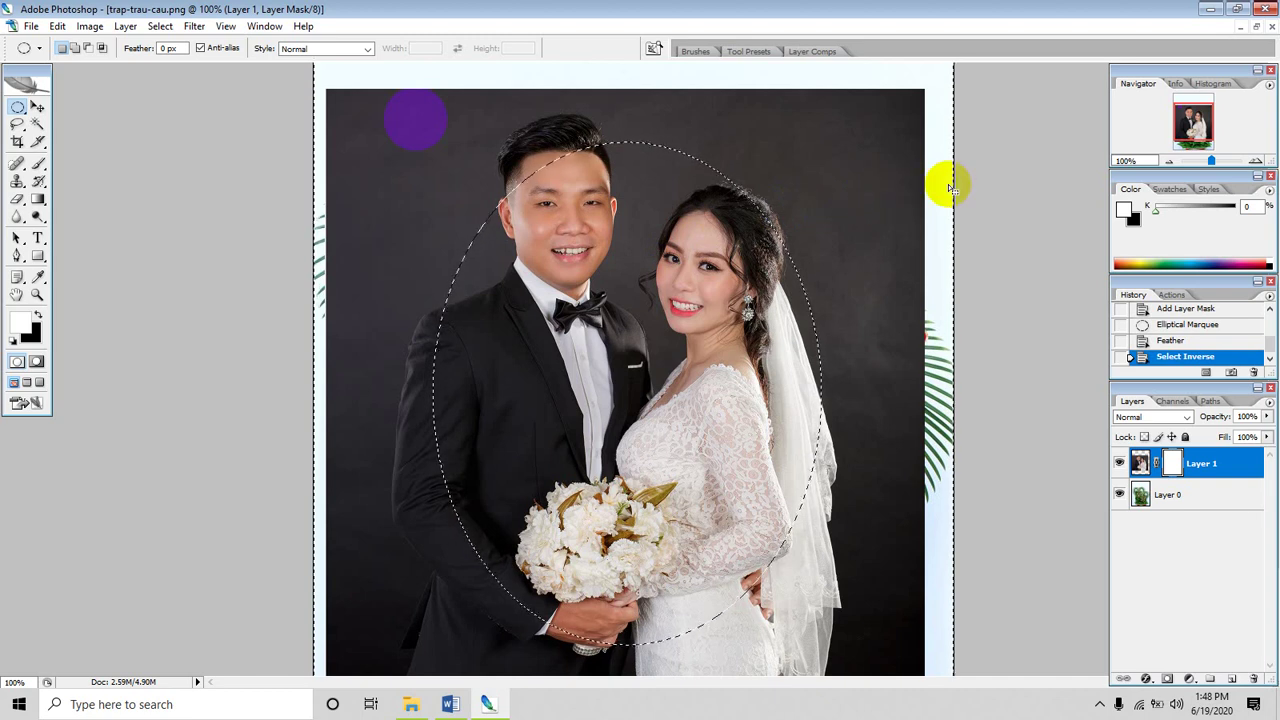
Fill the inverted selection on the layer mask with Black using Edit > Fill.
left_click(58, 27)
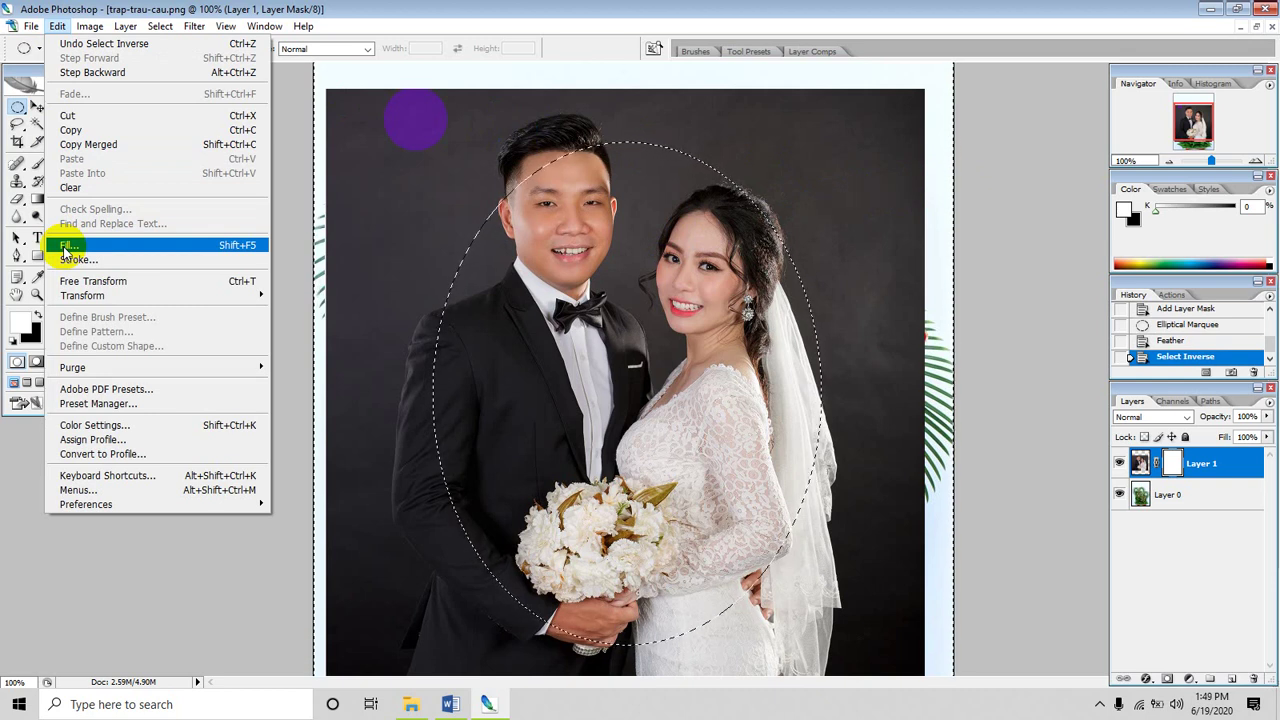
left_click(64, 245)
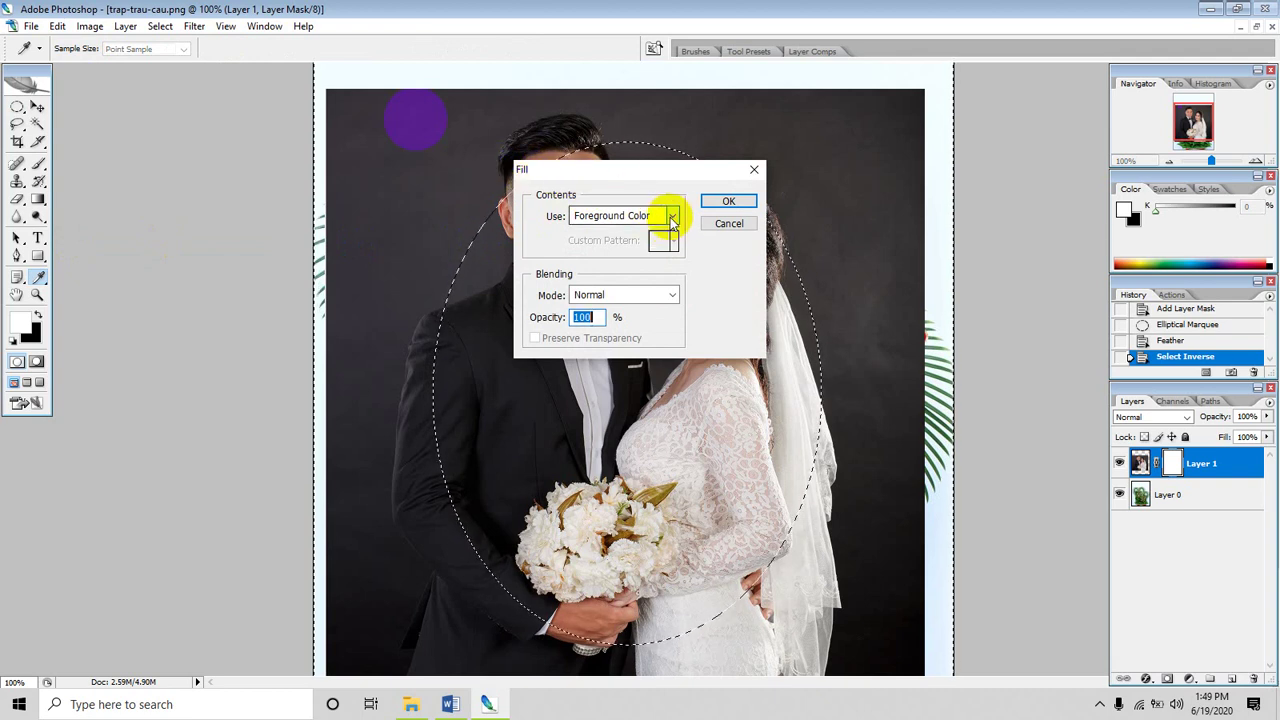
left_click(672, 217)
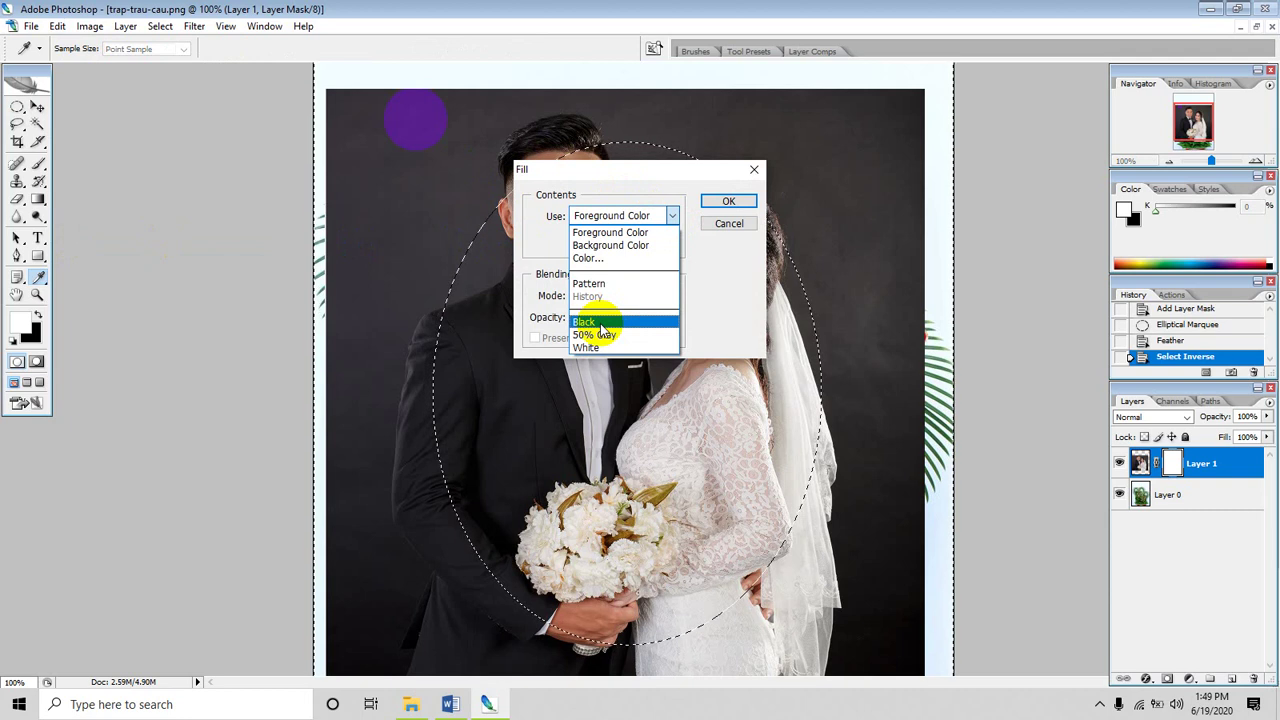
left_click(600, 322)
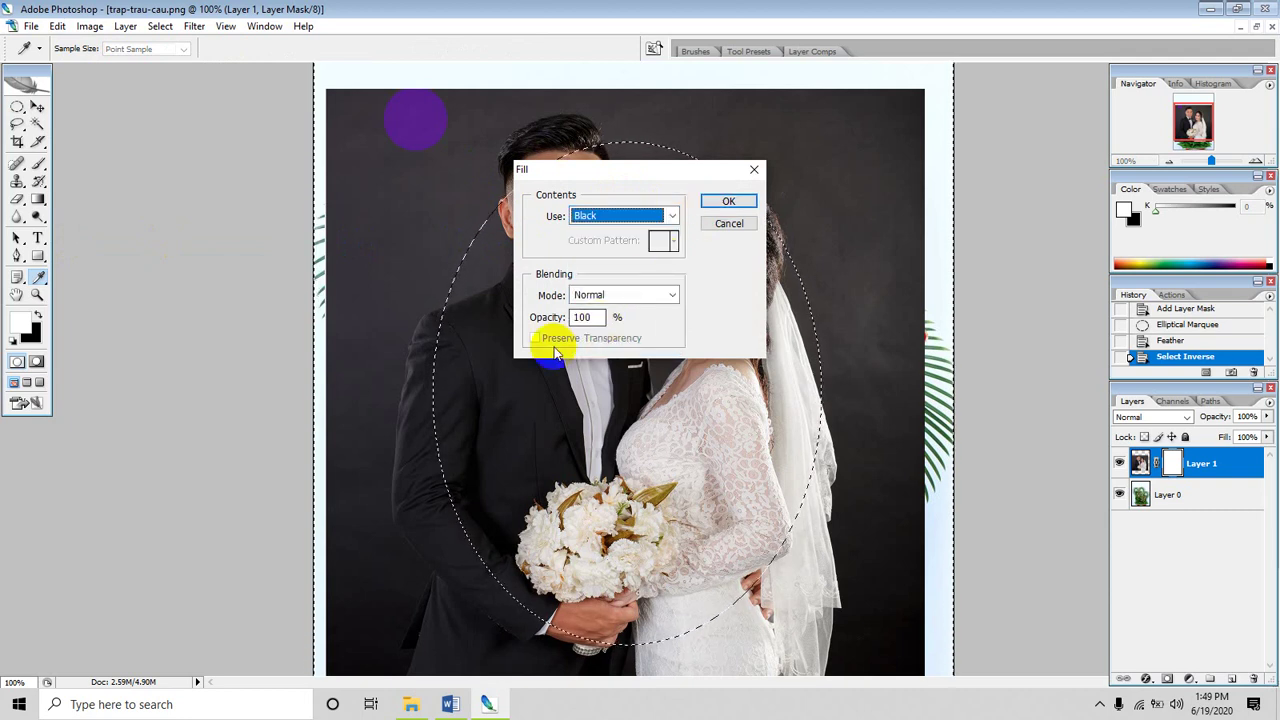
left_click(728, 203)
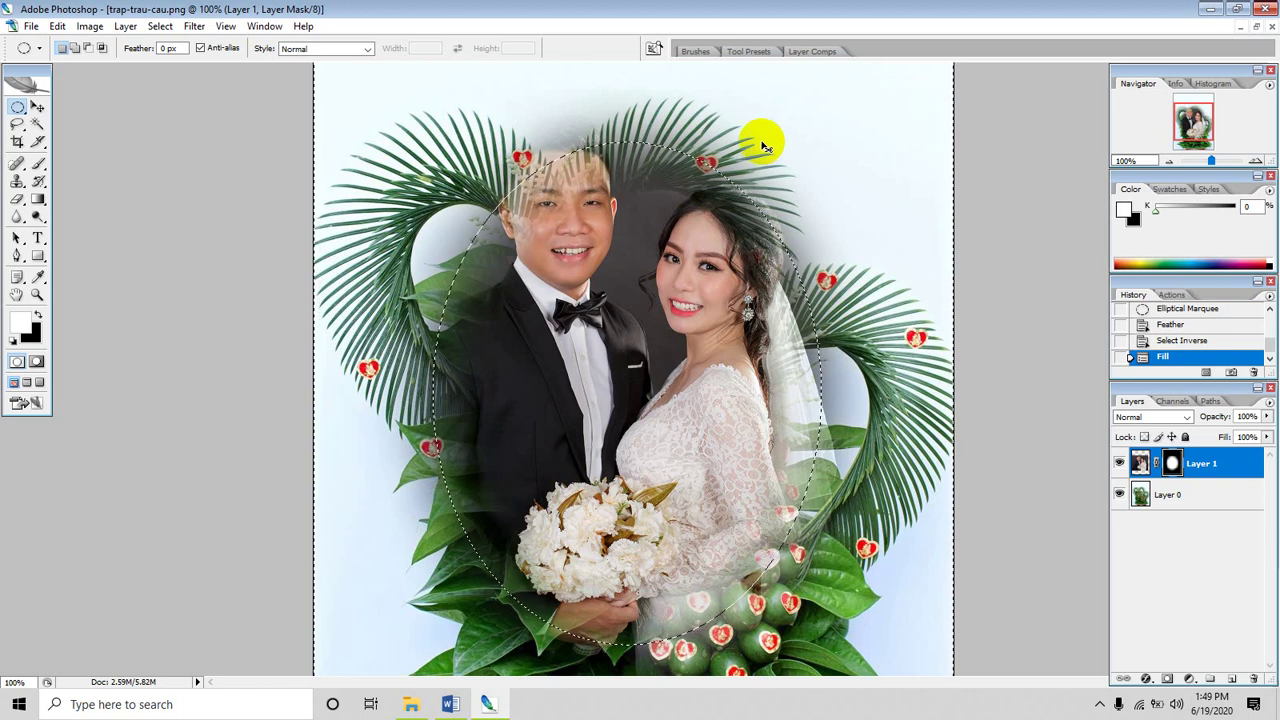
Clear the oval selection and switch to the soft Brush Tool.
left_click(762, 145)
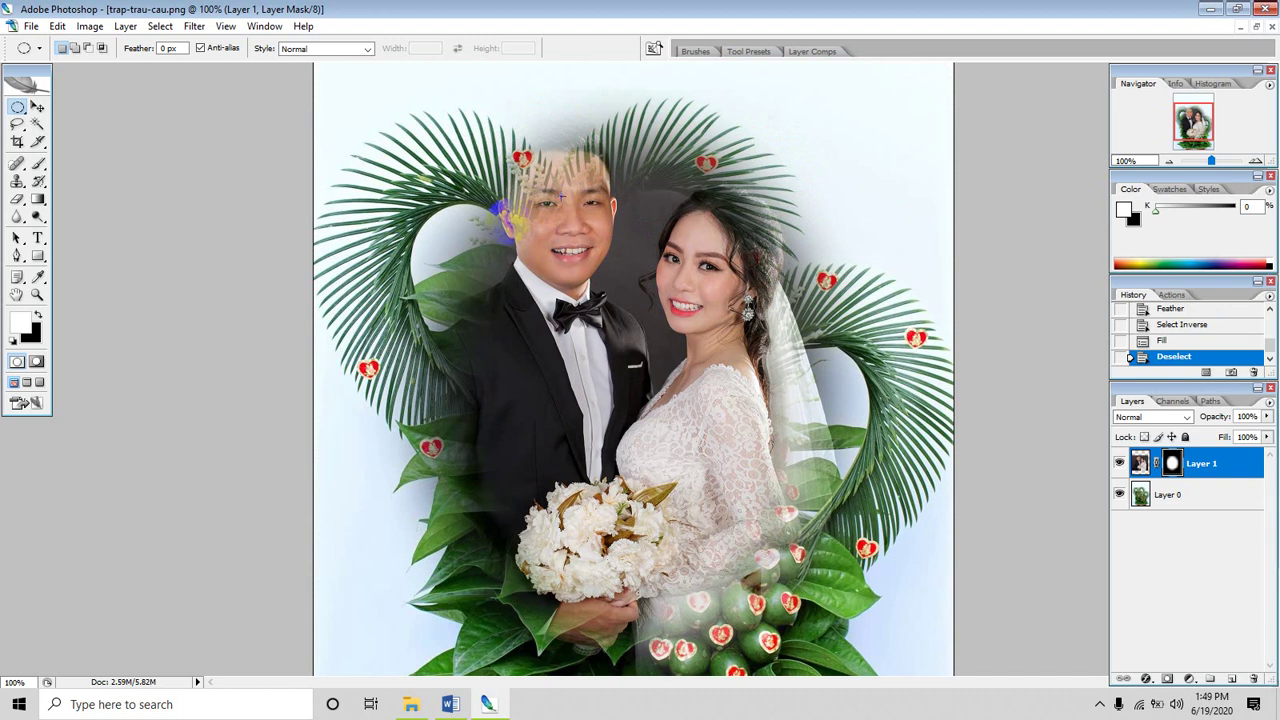
left_click(40, 170)
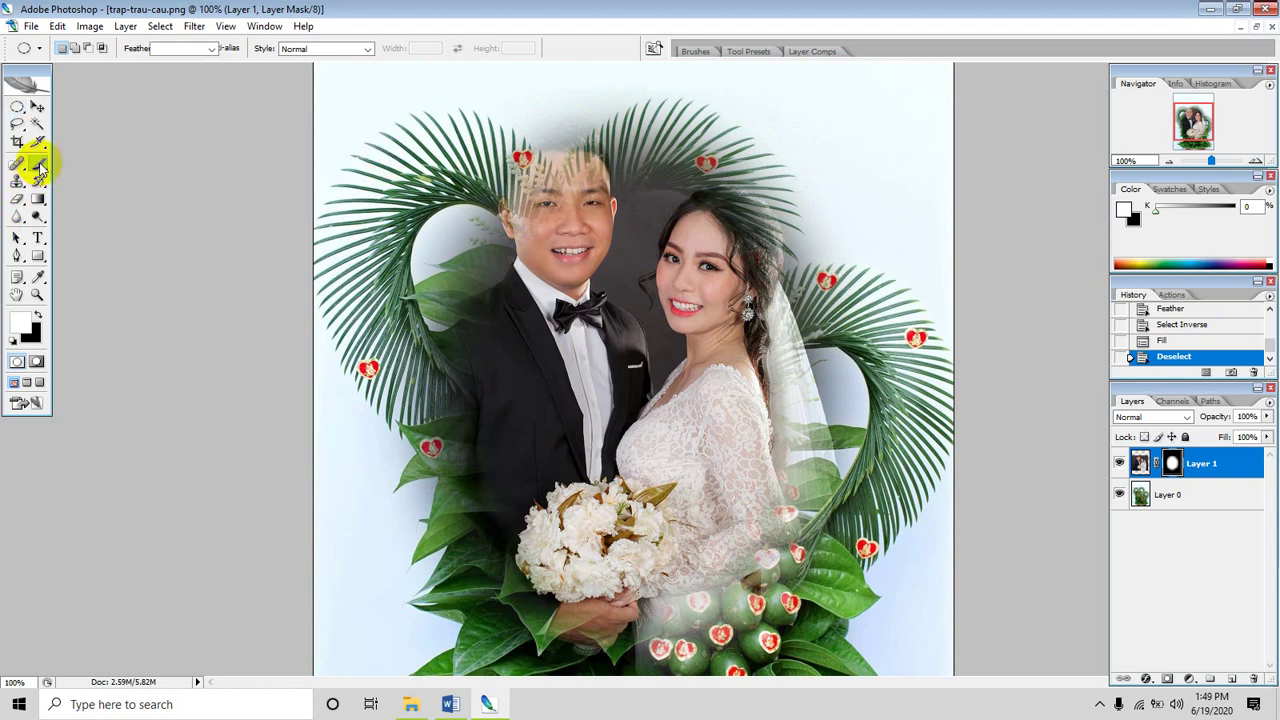
right_click(40, 170)
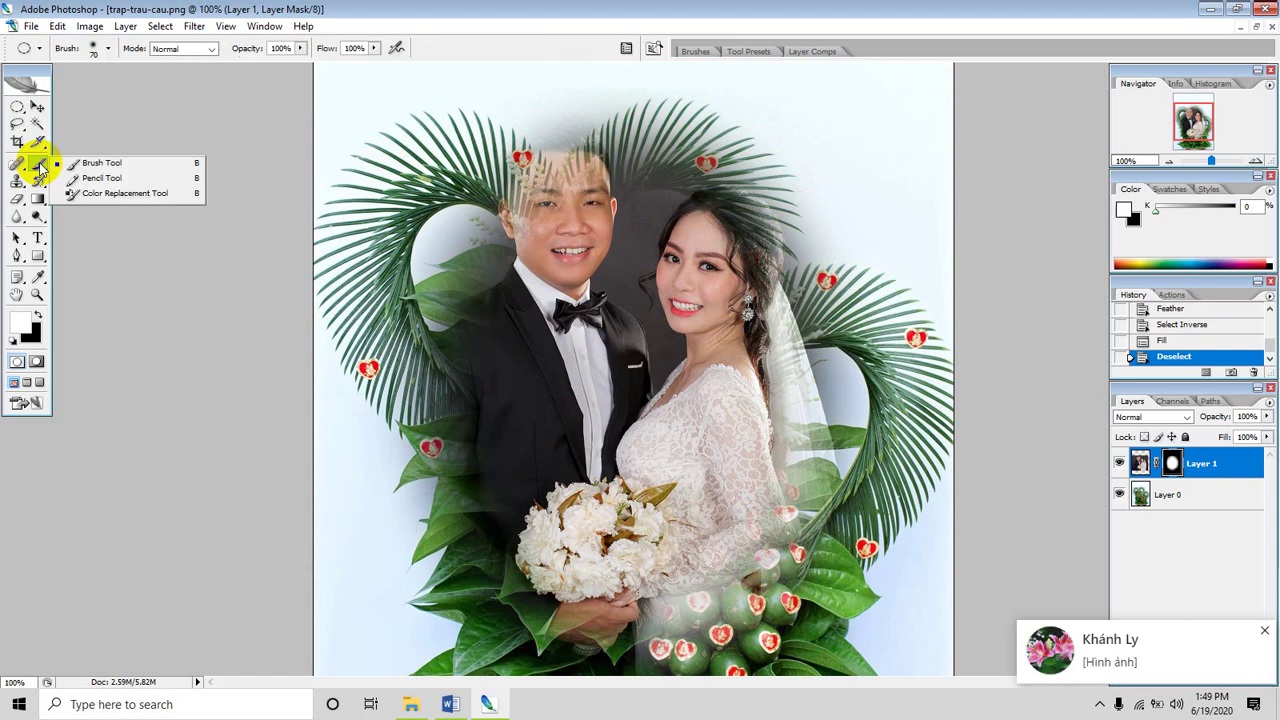
left_click(101, 164)
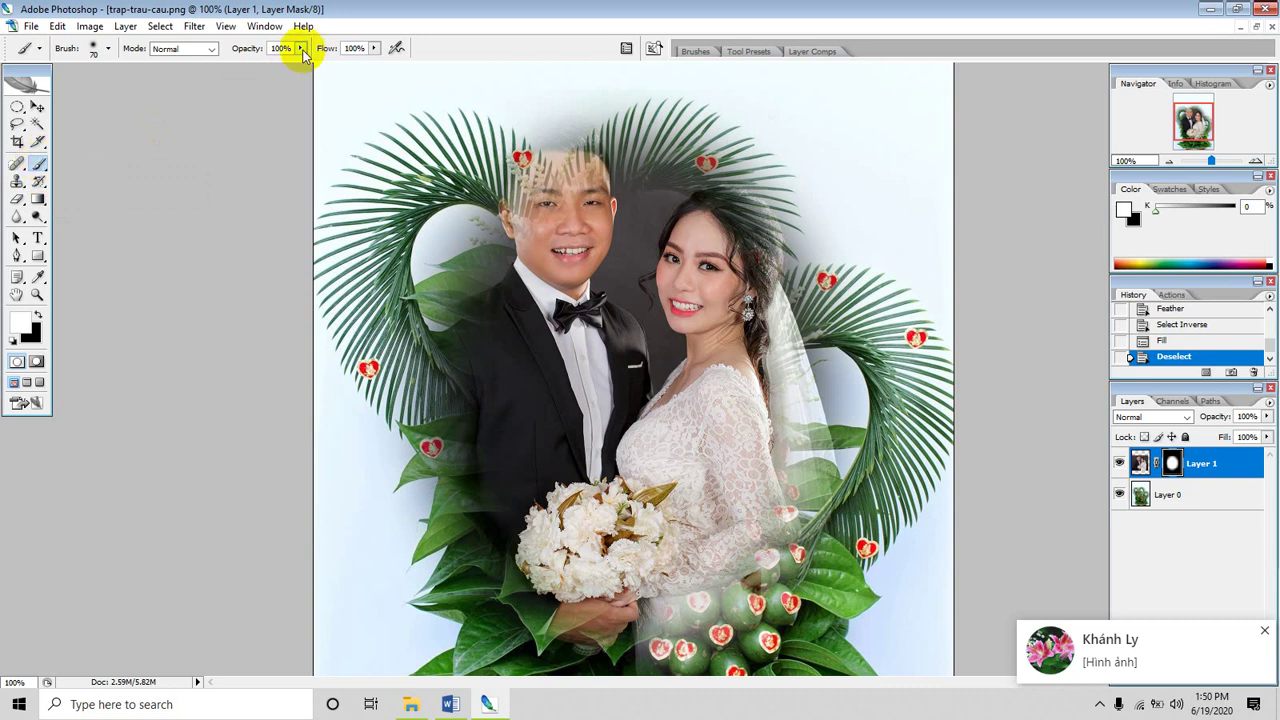
Set the brush to 40% opacity and 74% flow, painting in white.
left_click(300, 48)
left_click_drag(301, 66, 256, 66)
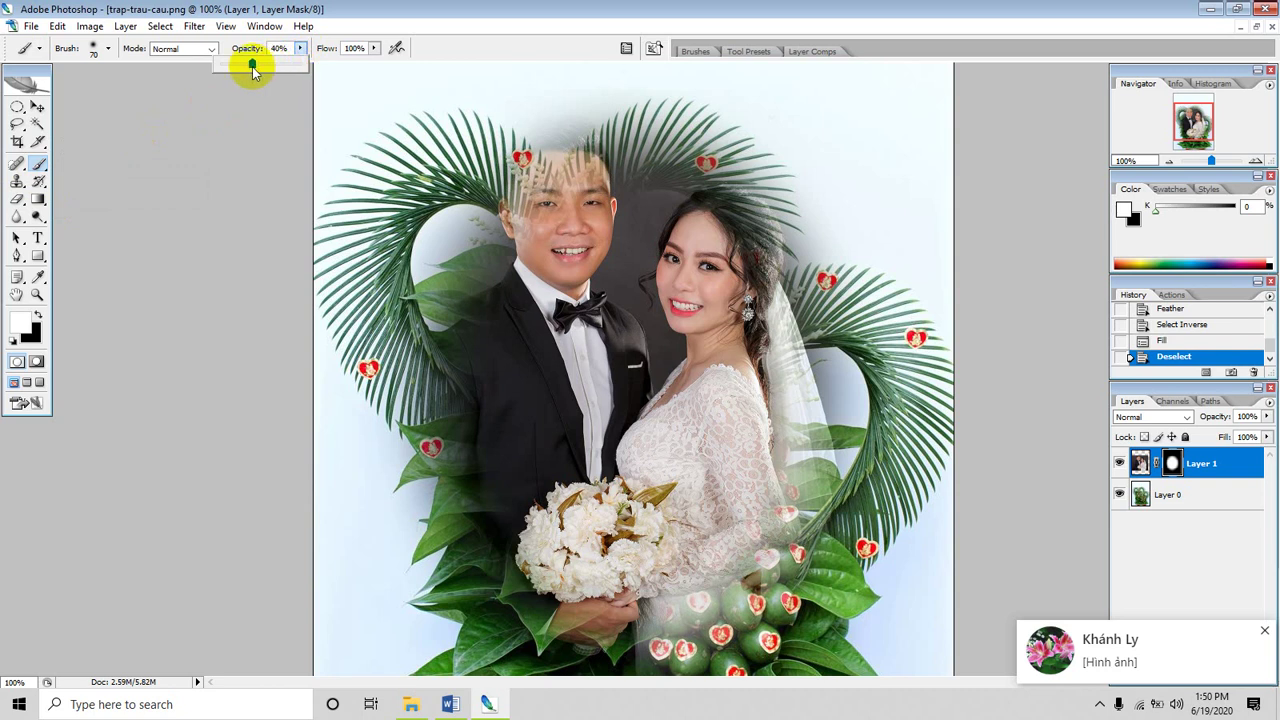
left_click(373, 48)
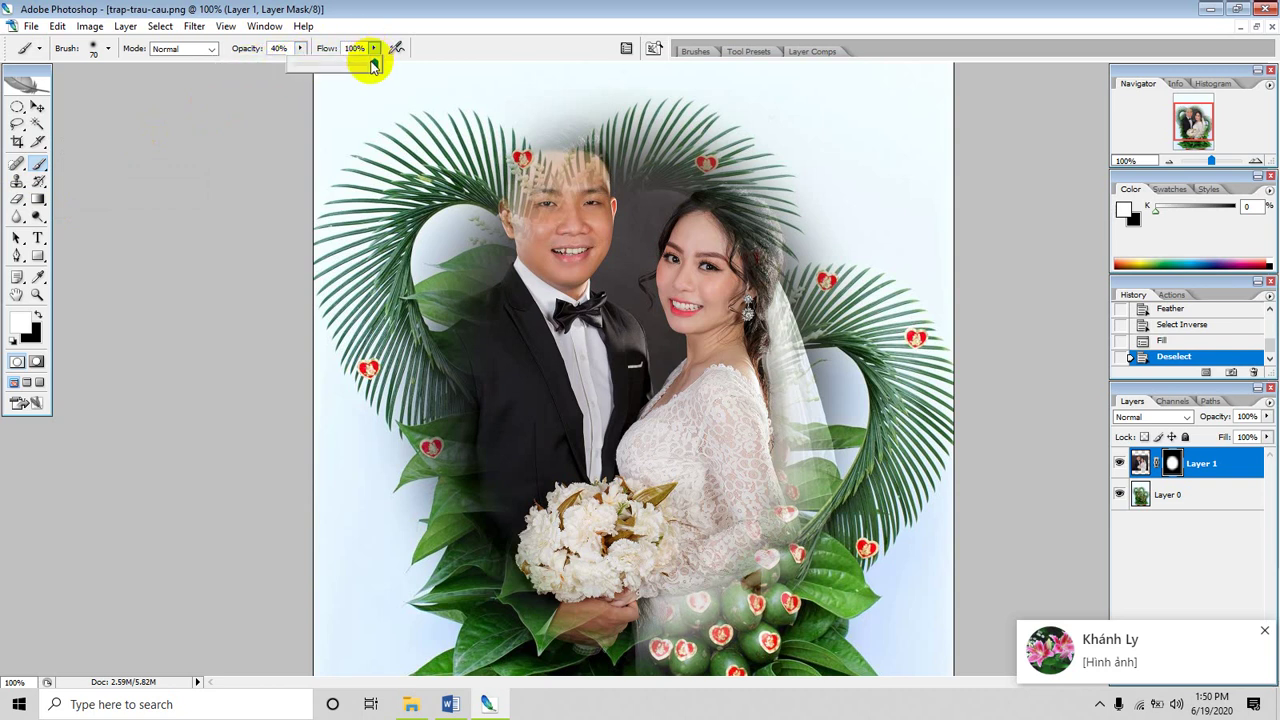
left_click_drag(373, 64, 352, 66)
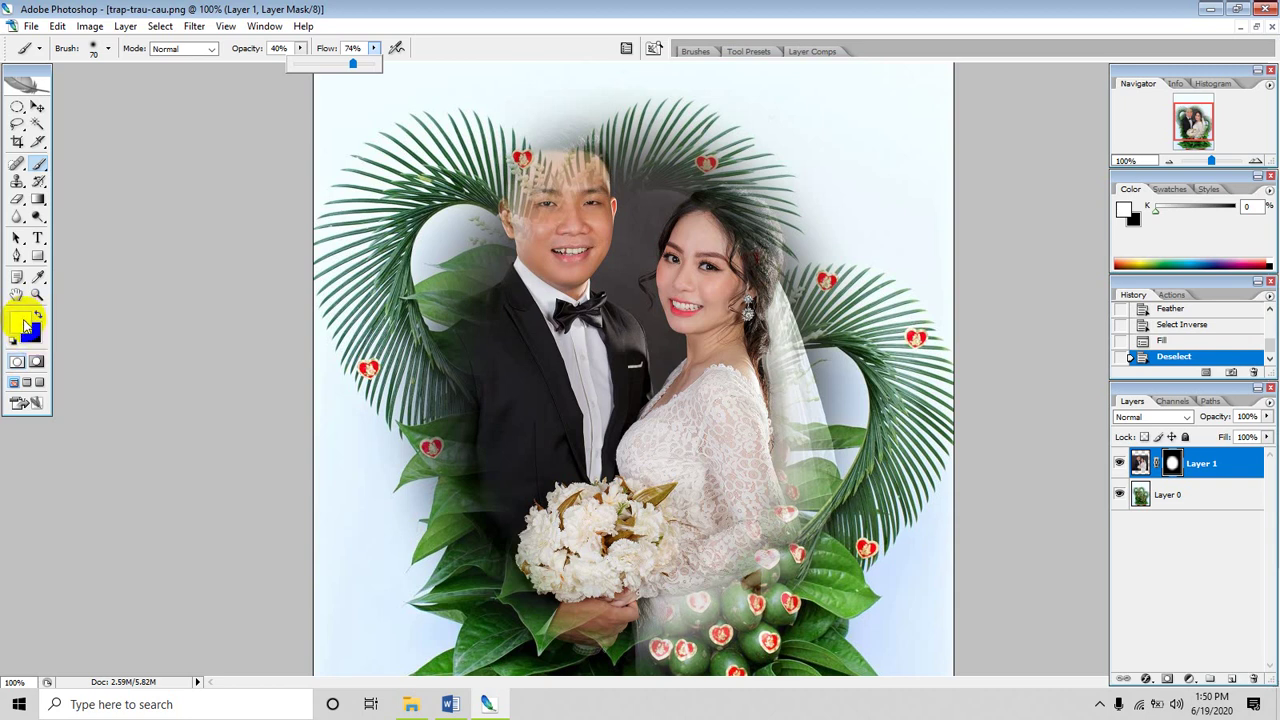
left_click(38, 316)
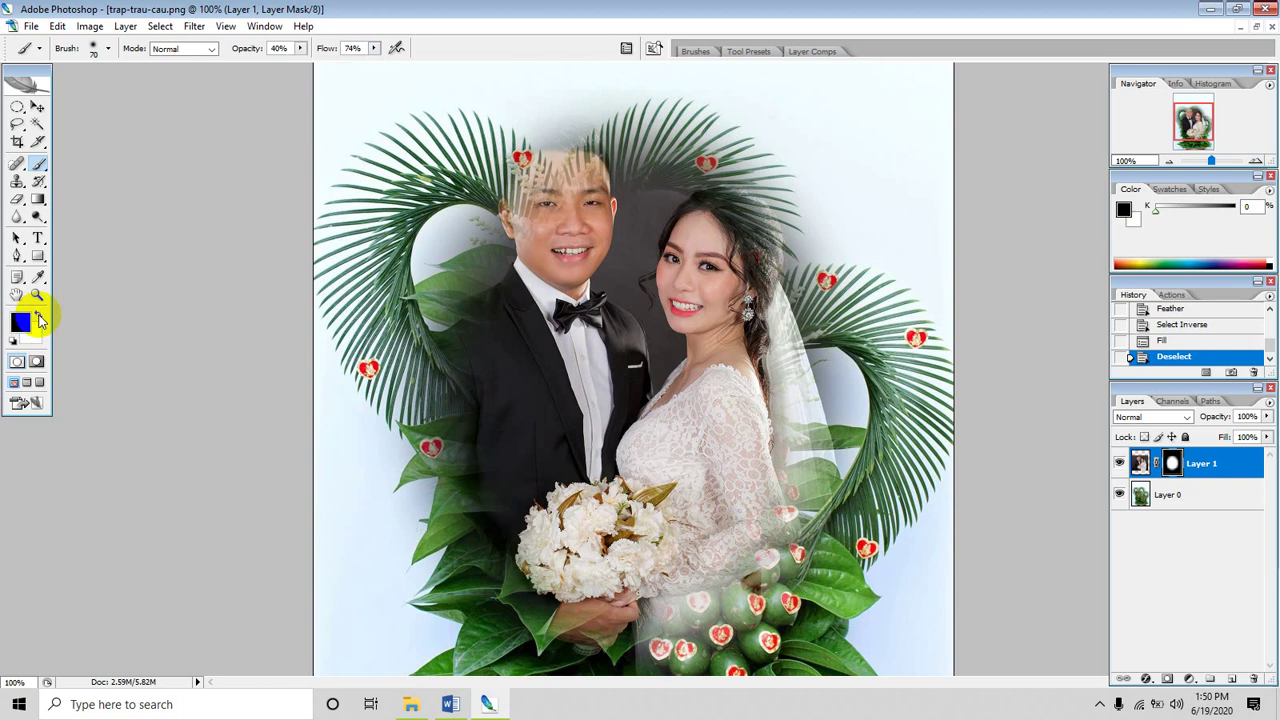
double_click(38, 316)
left_click(40, 318)
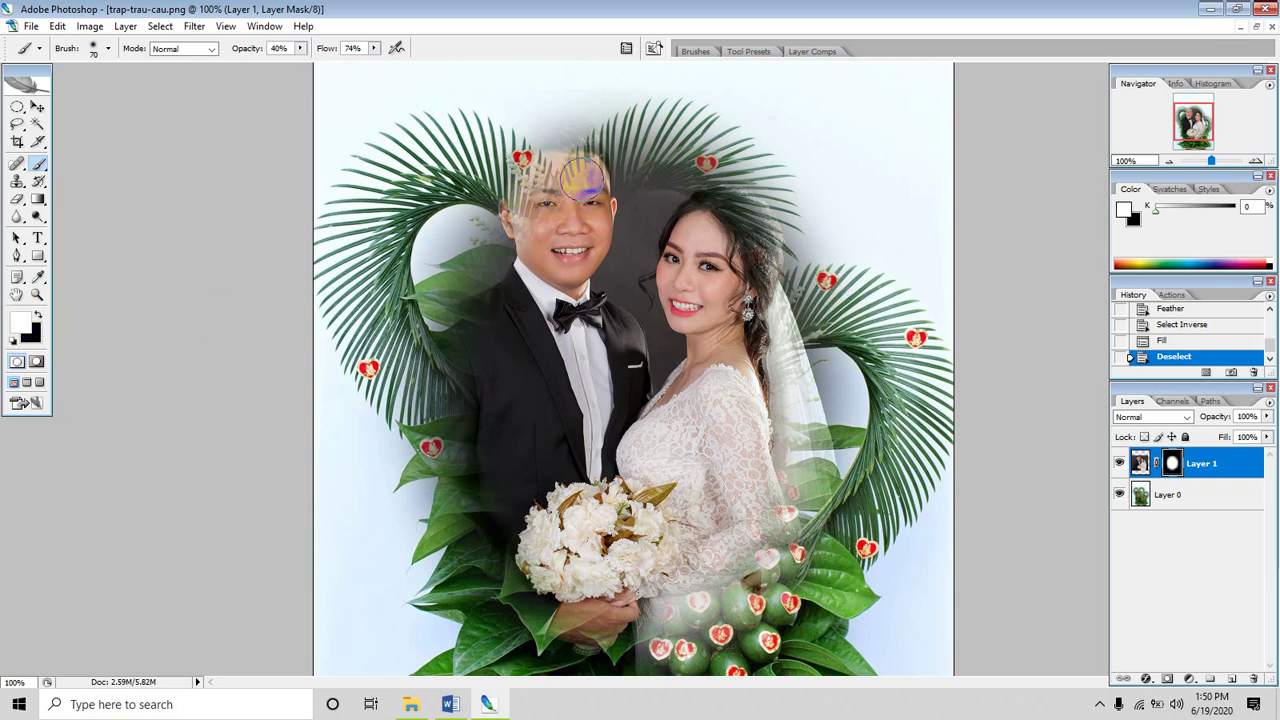
Paint white on Layer 1's mask over the man's forehead and hair and the bride's hair, then switch to black.
left_click_drag(583, 180, 537, 218)
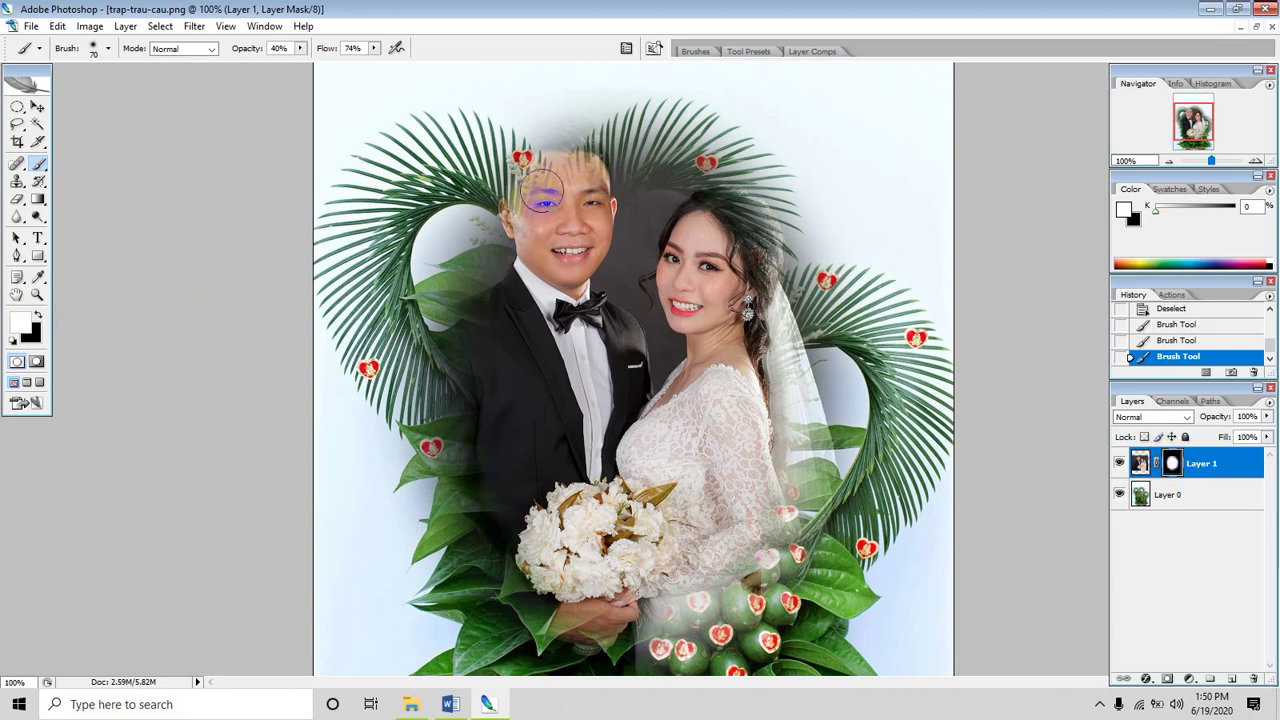
mouse_move(542, 190)
left_mouse_down()
mouse_move(545, 178)
mouse_move(530, 214)
mouse_move(537, 122)
mouse_move(557, 125)
mouse_move(532, 161)
mouse_move(575, 178)
mouse_move(571, 206)
mouse_move(543, 120)
mouse_move(550, 160)
mouse_move(557, 128)
mouse_move(530, 212)
mouse_move(548, 208)
left_mouse_up()
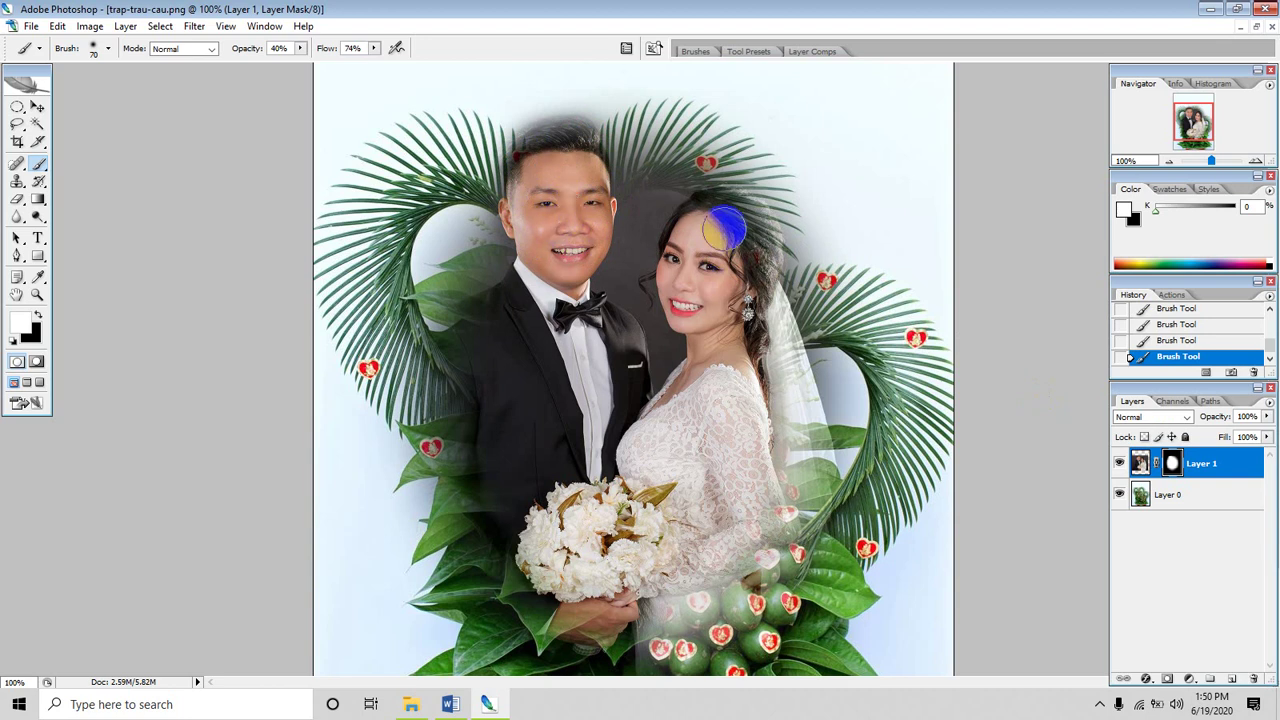
mouse_move(705, 220)
left_mouse_down()
mouse_move(752, 292)
mouse_move(729, 214)
mouse_move(751, 214)
mouse_move(757, 280)
mouse_move(723, 206)
mouse_move(737, 271)
mouse_move(757, 232)
mouse_move(721, 226)
mouse_move(740, 307)
left_mouse_up()
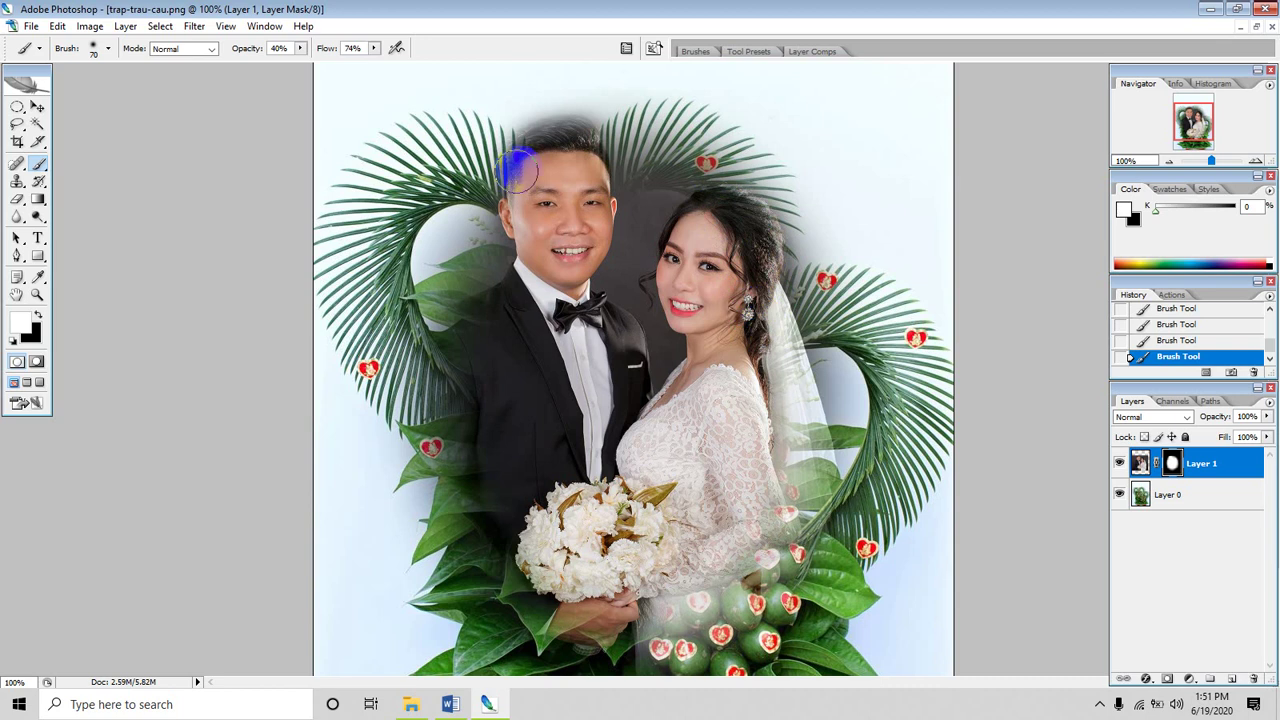
mouse_move(557, 153)
left_mouse_down()
mouse_move(551, 122)
mouse_move(528, 157)
mouse_move(543, 129)
mouse_move(588, 150)
mouse_move(557, 116)
mouse_move(537, 277)
mouse_move(645, 179)
mouse_move(749, 234)
mouse_move(566, 137)
mouse_move(521, 180)
mouse_move(517, 279)
mouse_move(678, 326)
left_mouse_up()
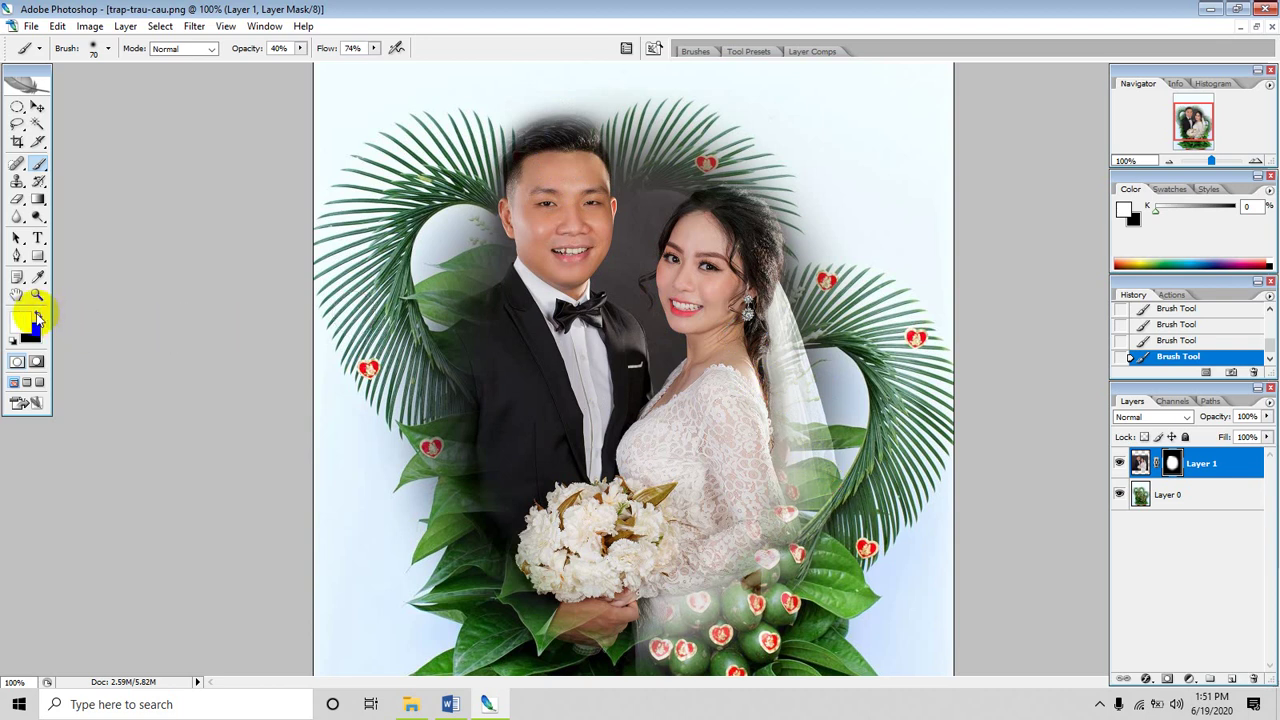
left_click(37, 316)
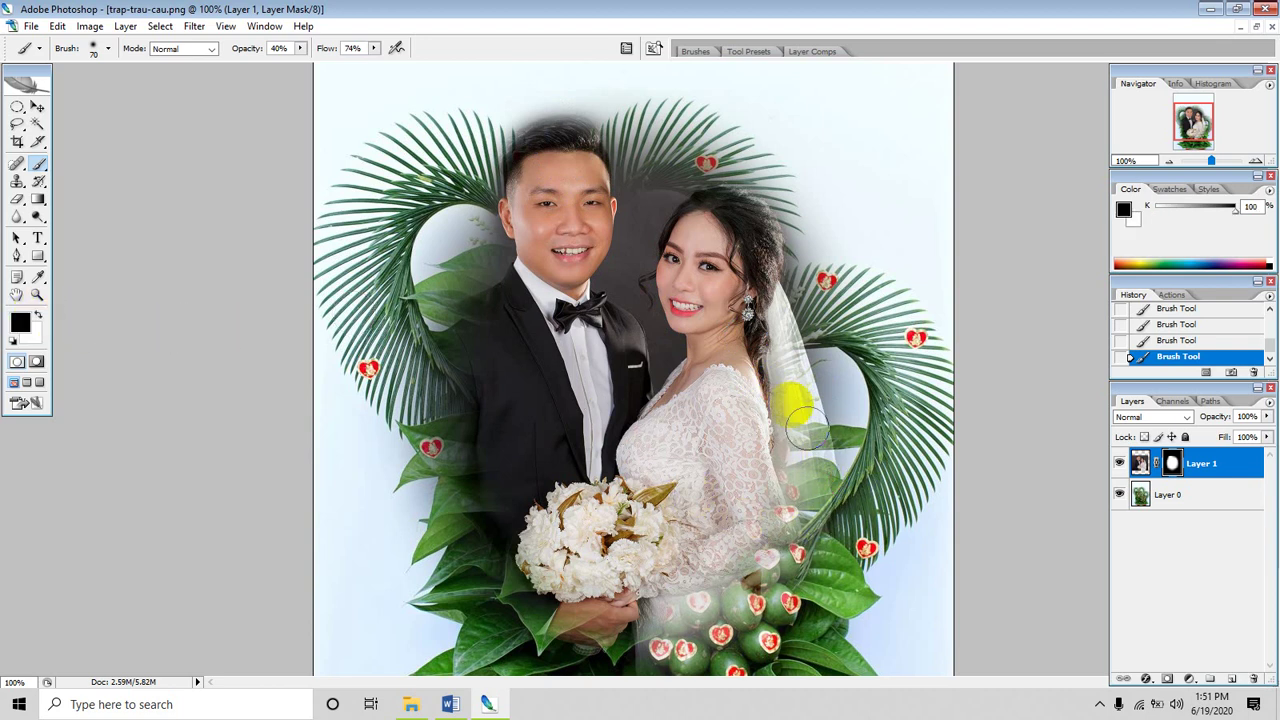
Mask out the veil right of the bride in black, then restore the bouquet's left side in white.
mouse_move(791, 371)
left_mouse_down()
mouse_move(814, 461)
mouse_move(826, 430)
mouse_move(800, 331)
mouse_move(828, 470)
mouse_move(845, 440)
mouse_move(815, 305)
mouse_move(833, 463)
mouse_move(857, 349)
mouse_move(829, 386)
mouse_move(849, 323)
mouse_move(803, 275)
mouse_move(830, 345)
mouse_move(800, 232)
mouse_move(835, 305)
mouse_move(815, 244)
mouse_move(665, 145)
left_mouse_up()
mouse_move(571, 529)
left_mouse_down()
mouse_move(519, 364)
mouse_move(525, 422)
left_mouse_up()
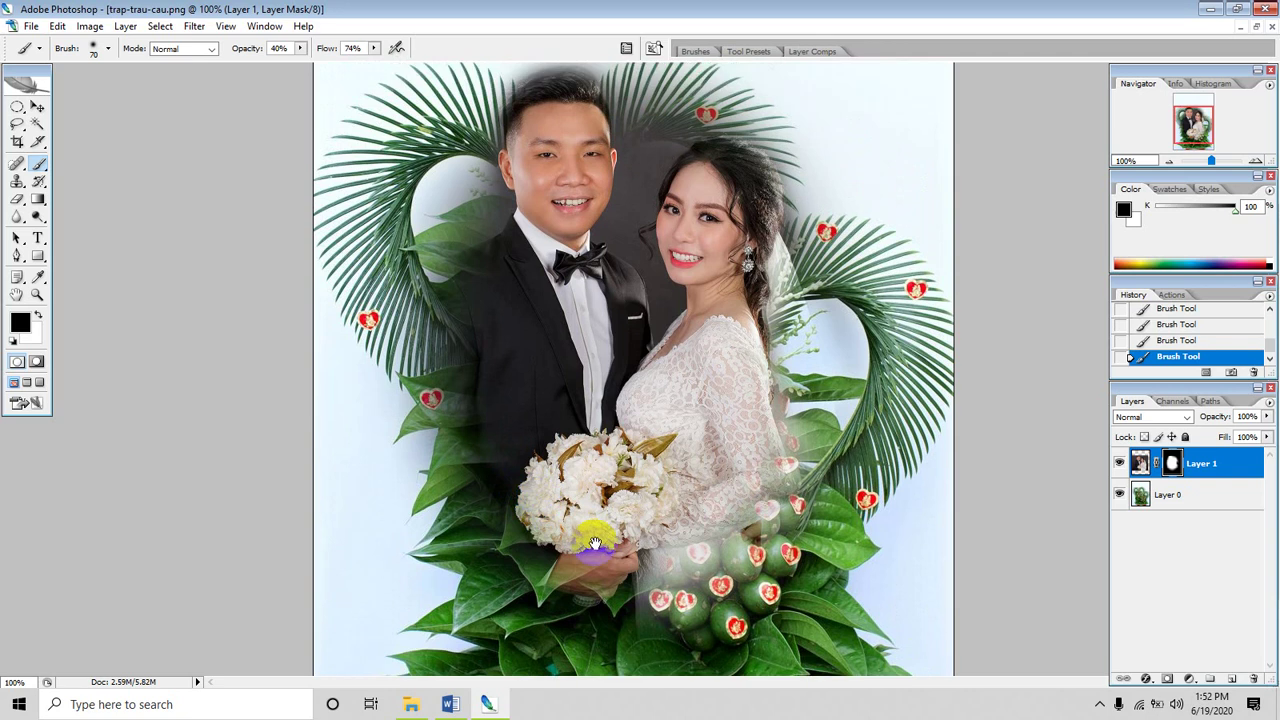
left_click(38, 318)
mouse_move(563, 528)
left_mouse_down()
mouse_move(612, 538)
mouse_move(512, 480)
mouse_move(513, 506)
left_mouse_up()
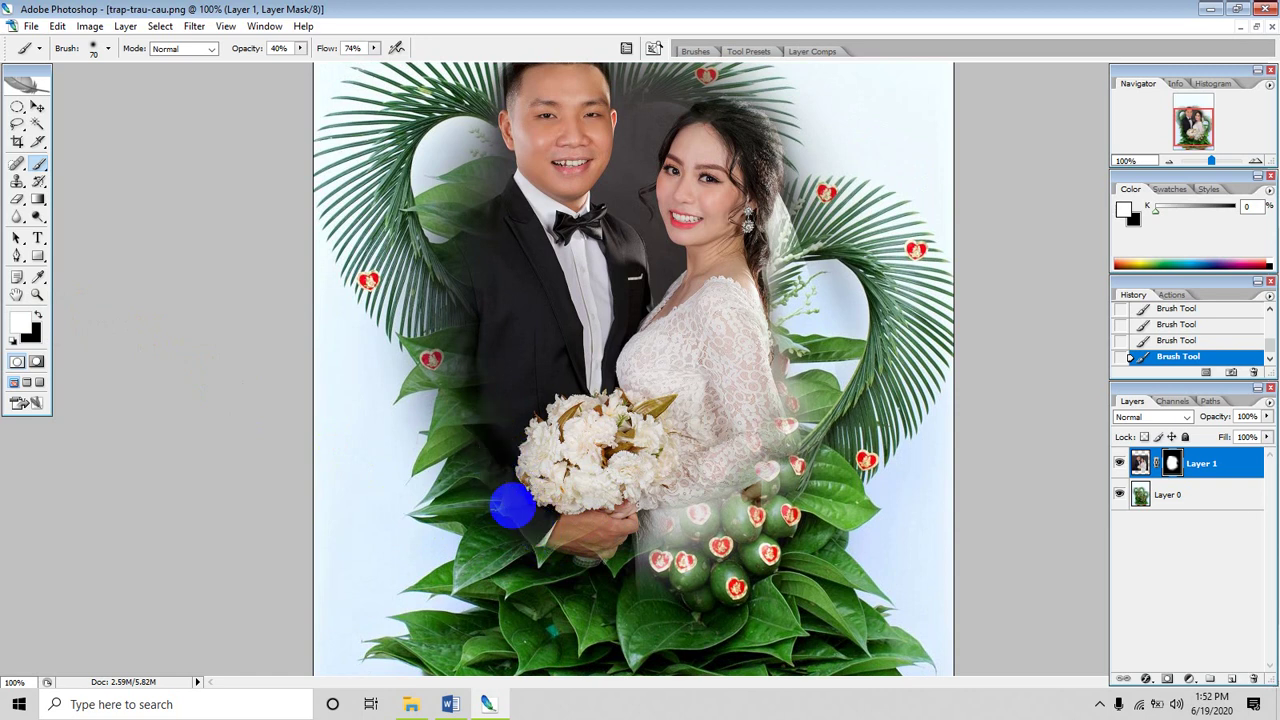
mouse_move(512, 506)
left_mouse_down()
mouse_move(507, 455)
mouse_move(525, 392)
left_mouse_up()
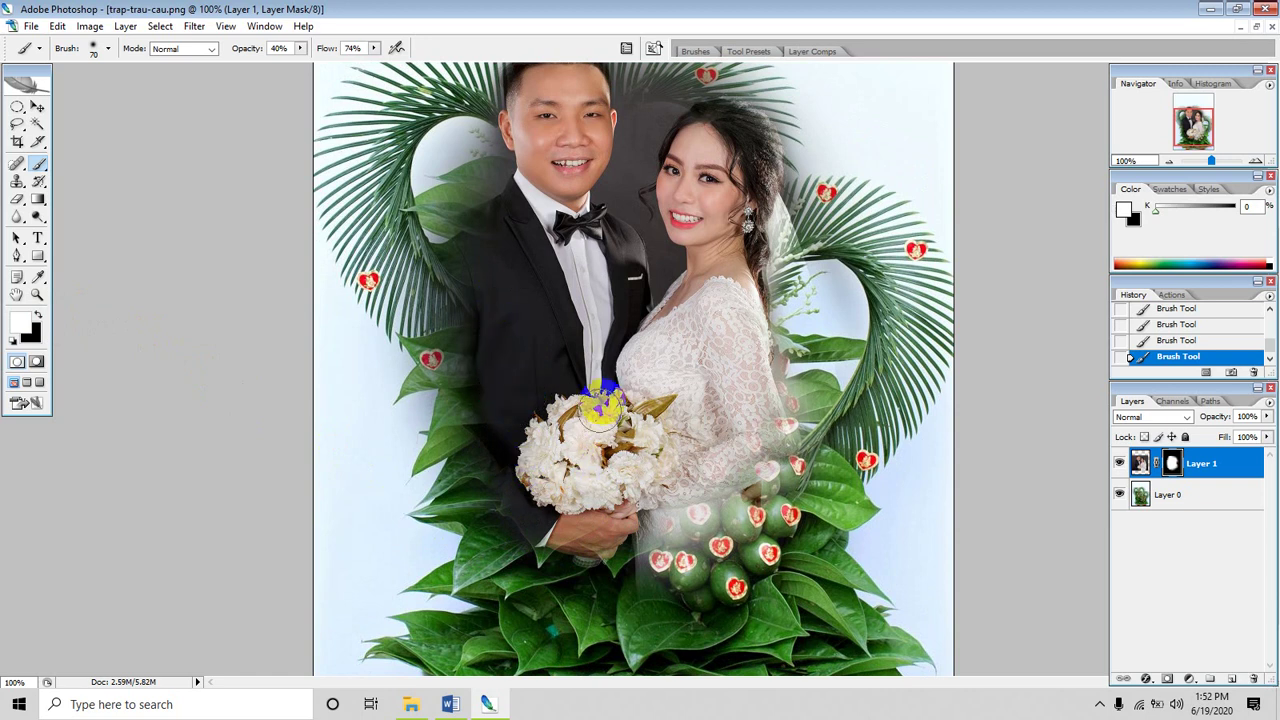
left_click_drag(590, 284, 557, 348)
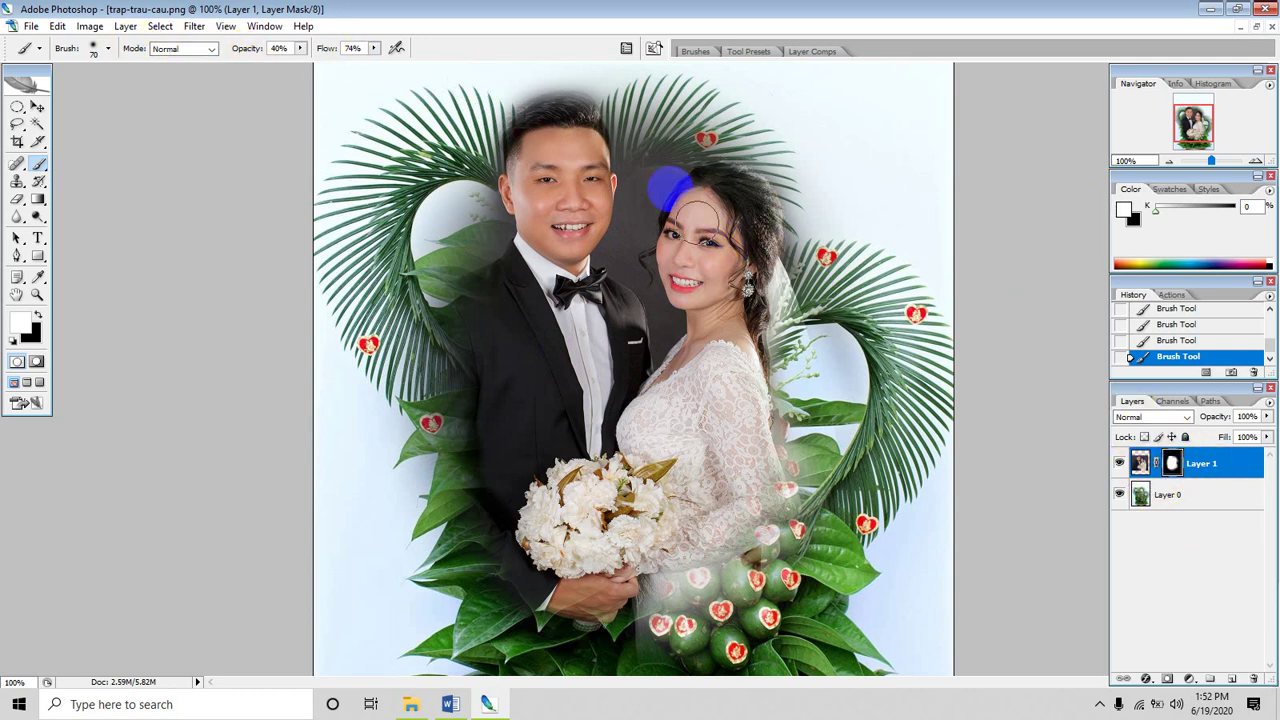
Merge Layer 1 down into Layer 0 with Layer > Merge Down.
left_click(125, 27)
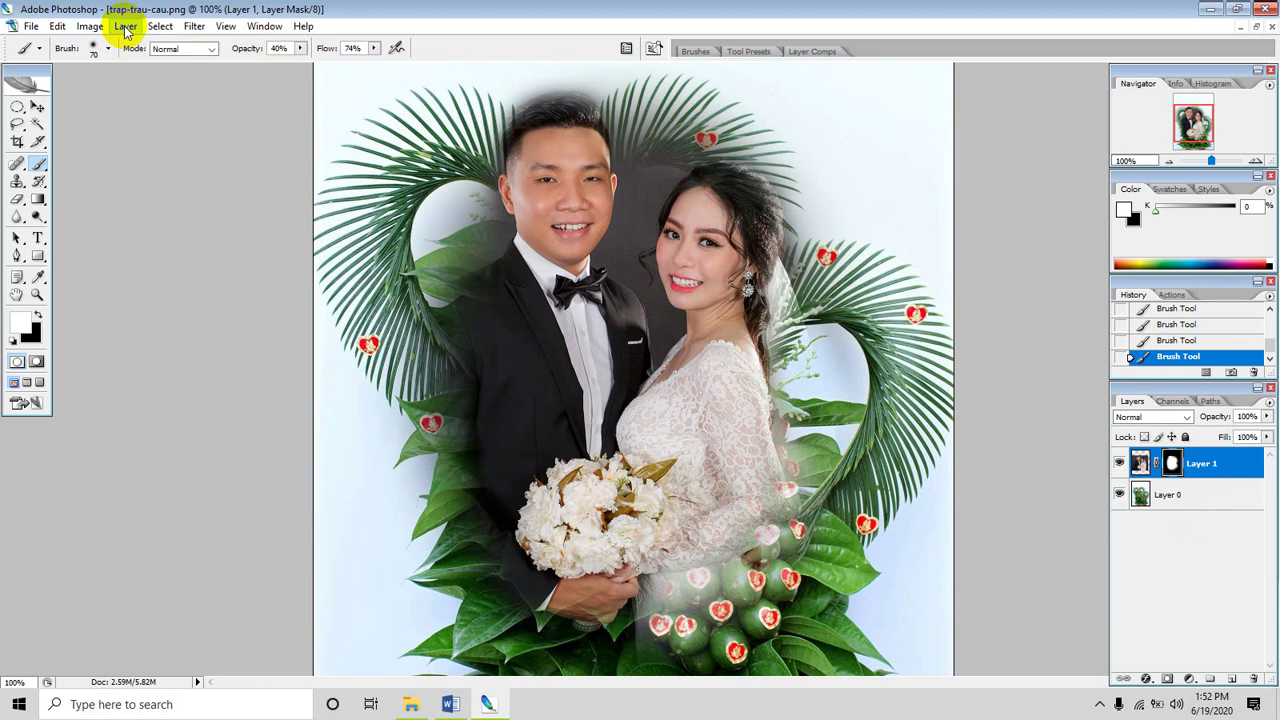
left_click(125, 27)
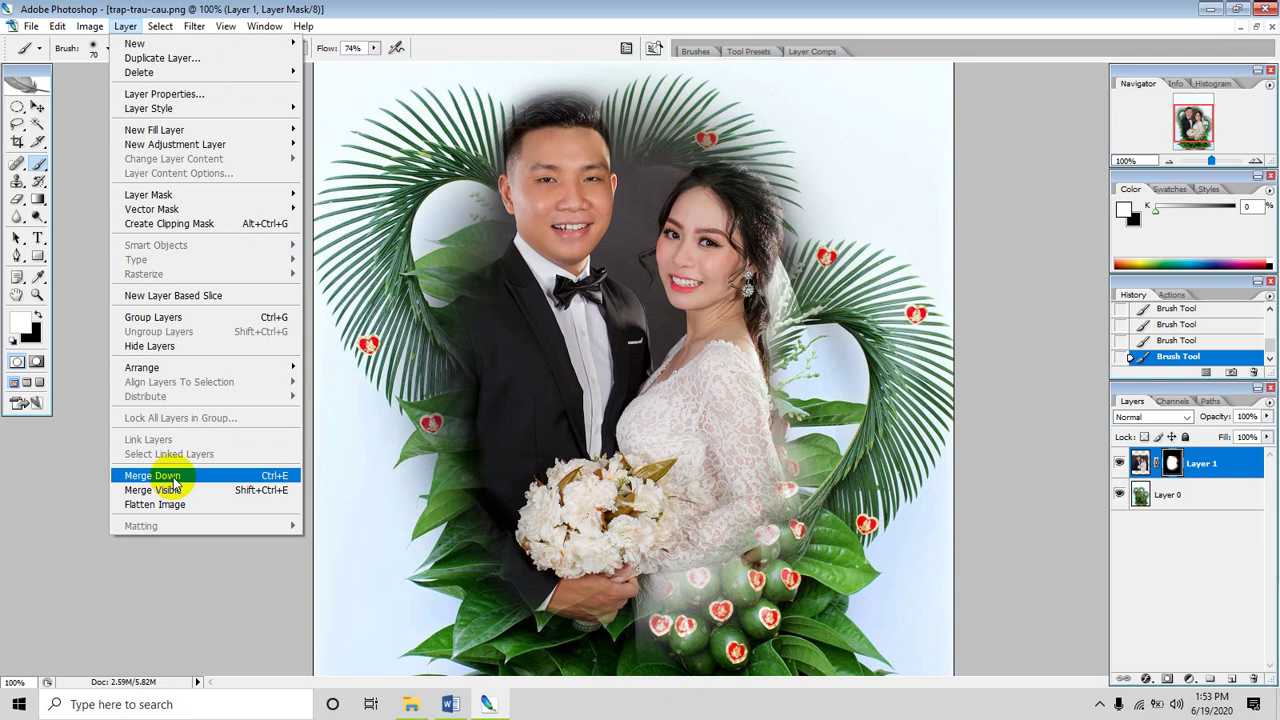
left_click(174, 478)
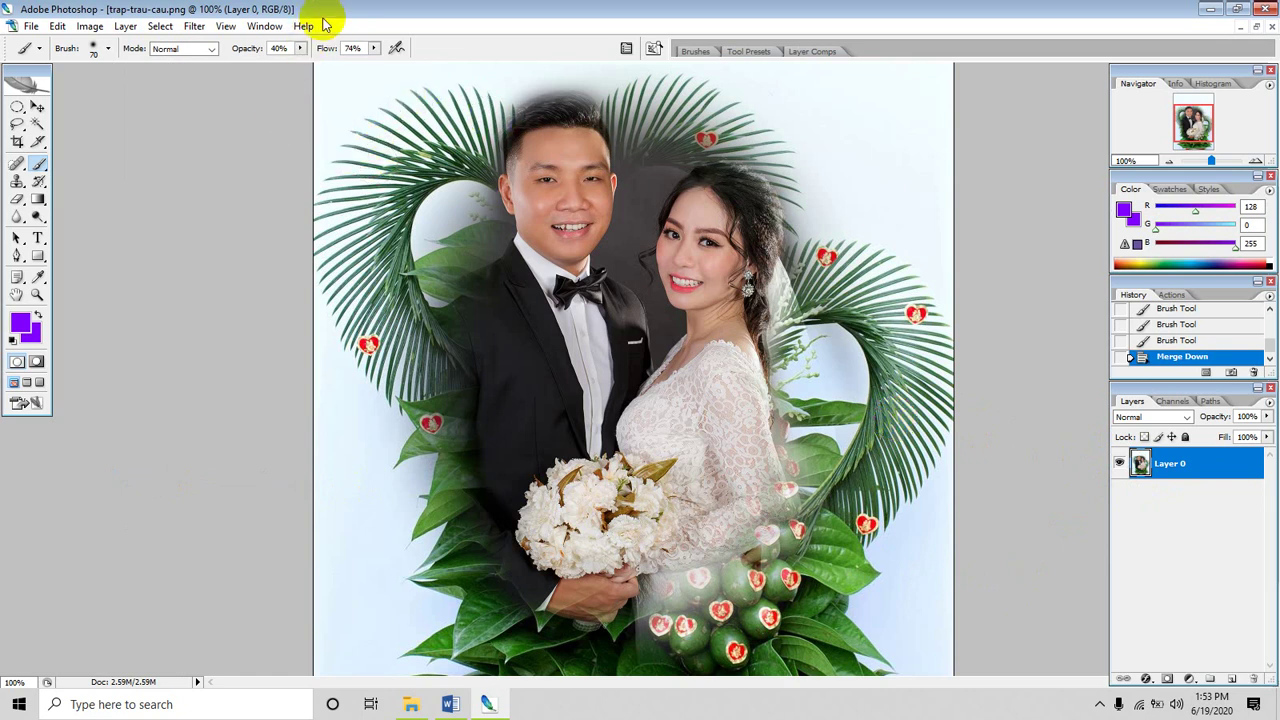
Show the Actions panel as a floating panel, taller and wider to list all sets.
left_click(263, 26)
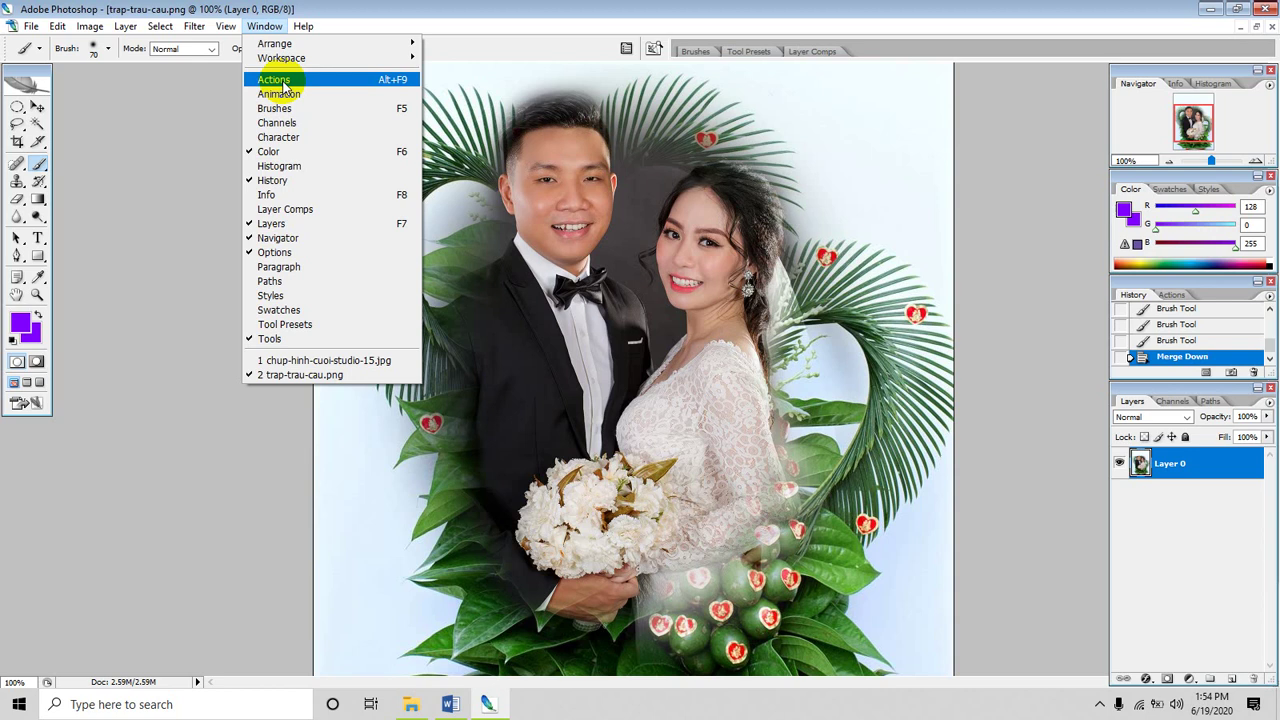
left_click(274, 80)
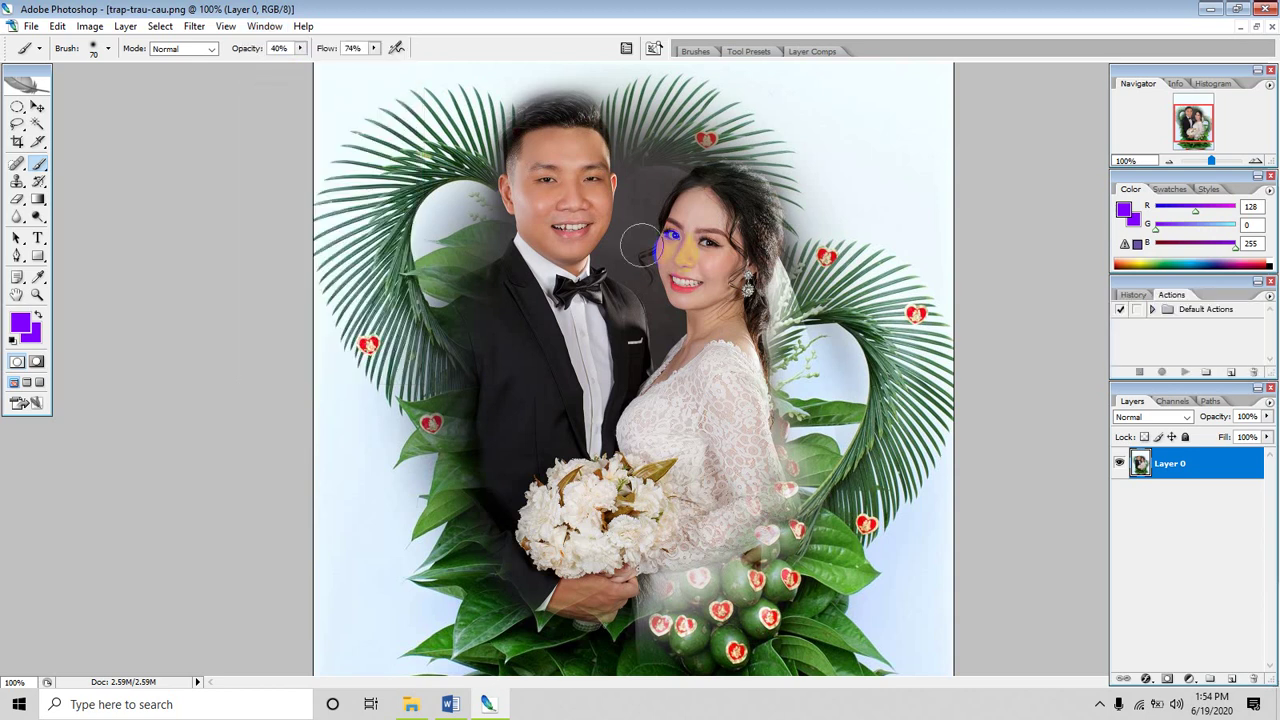
left_click(1153, 311)
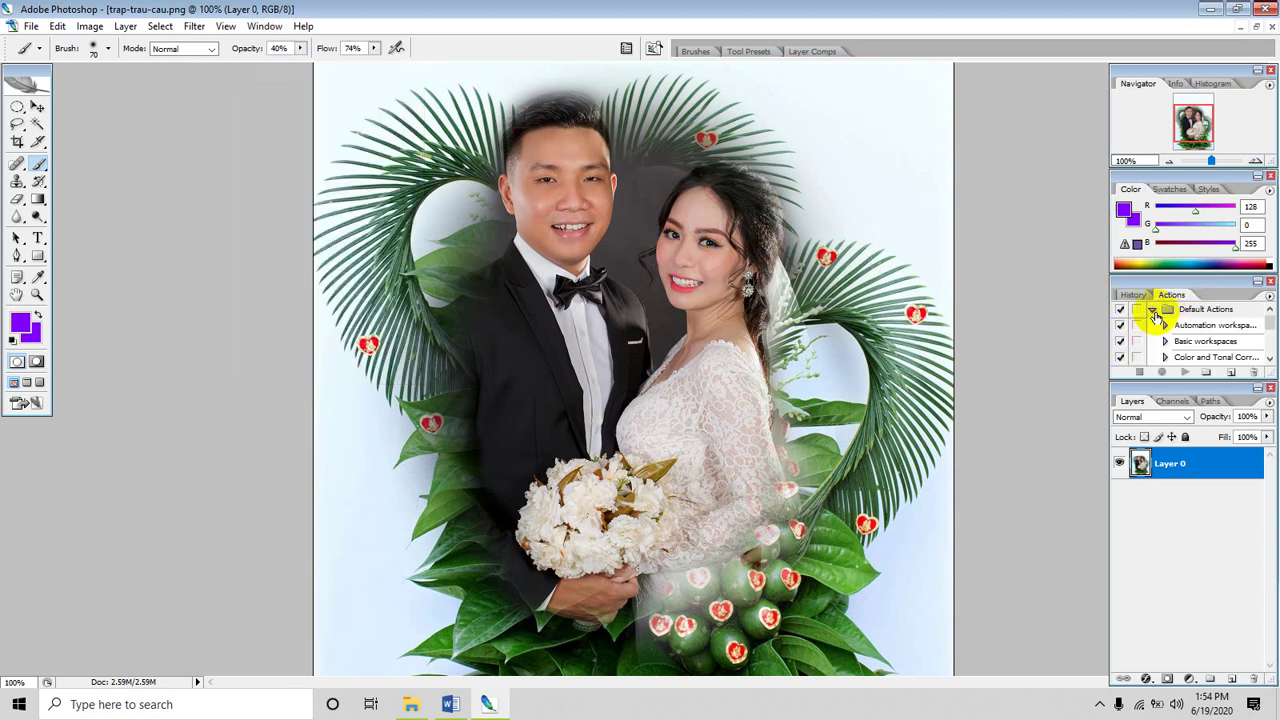
left_click_drag(1171, 294, 945, 130)
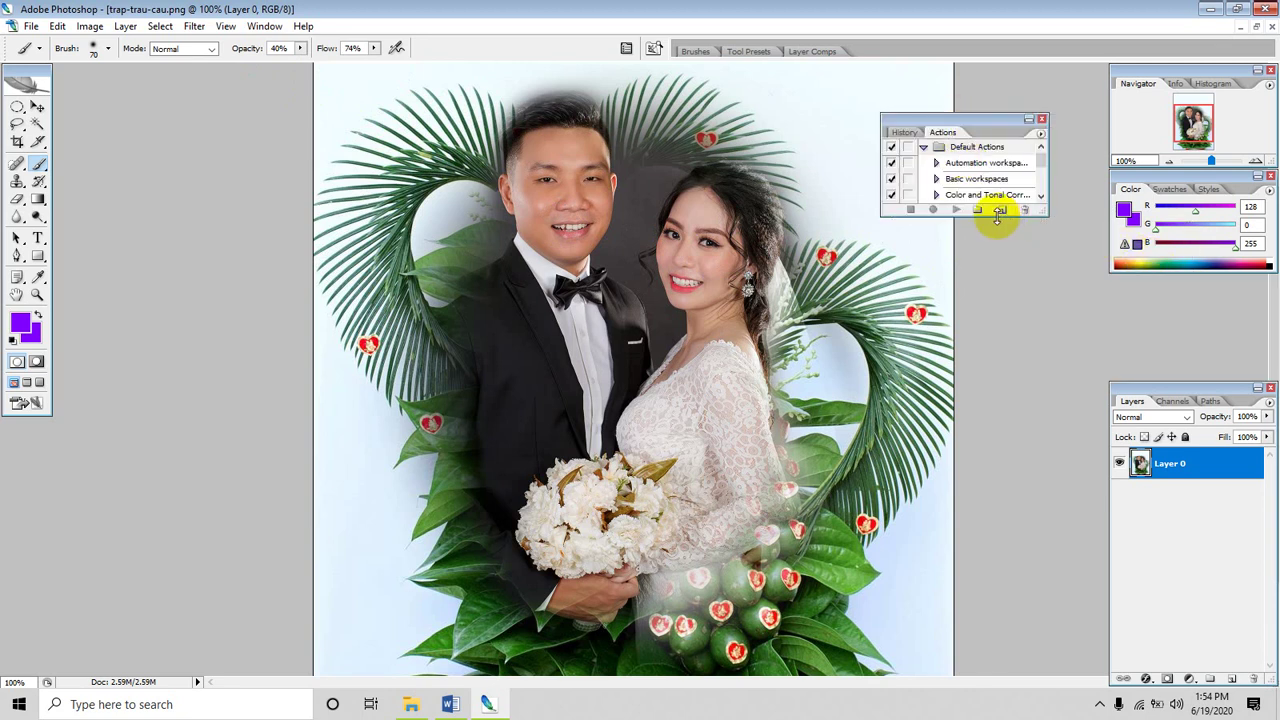
mouse_move(999, 216)
left_mouse_down()
mouse_move(1010, 412)
mouse_move(1005, 369)
left_mouse_up()
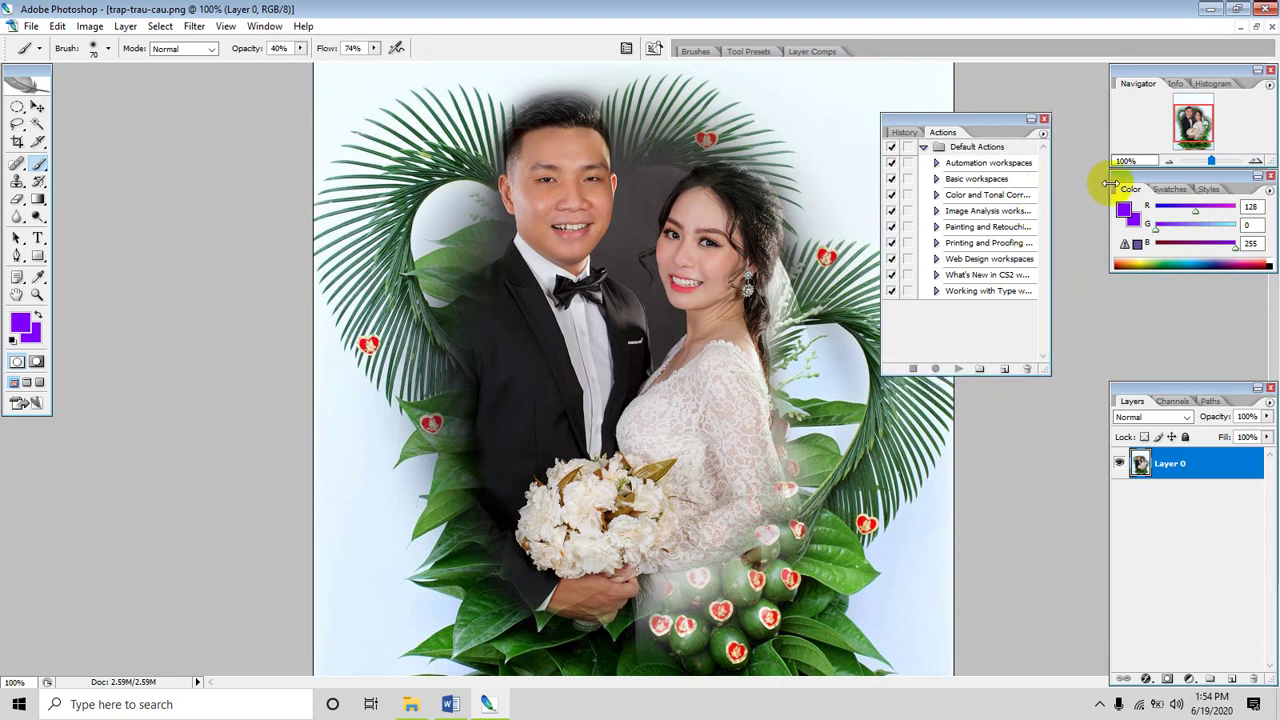
left_click_drag(1063, 216, 1118, 225)
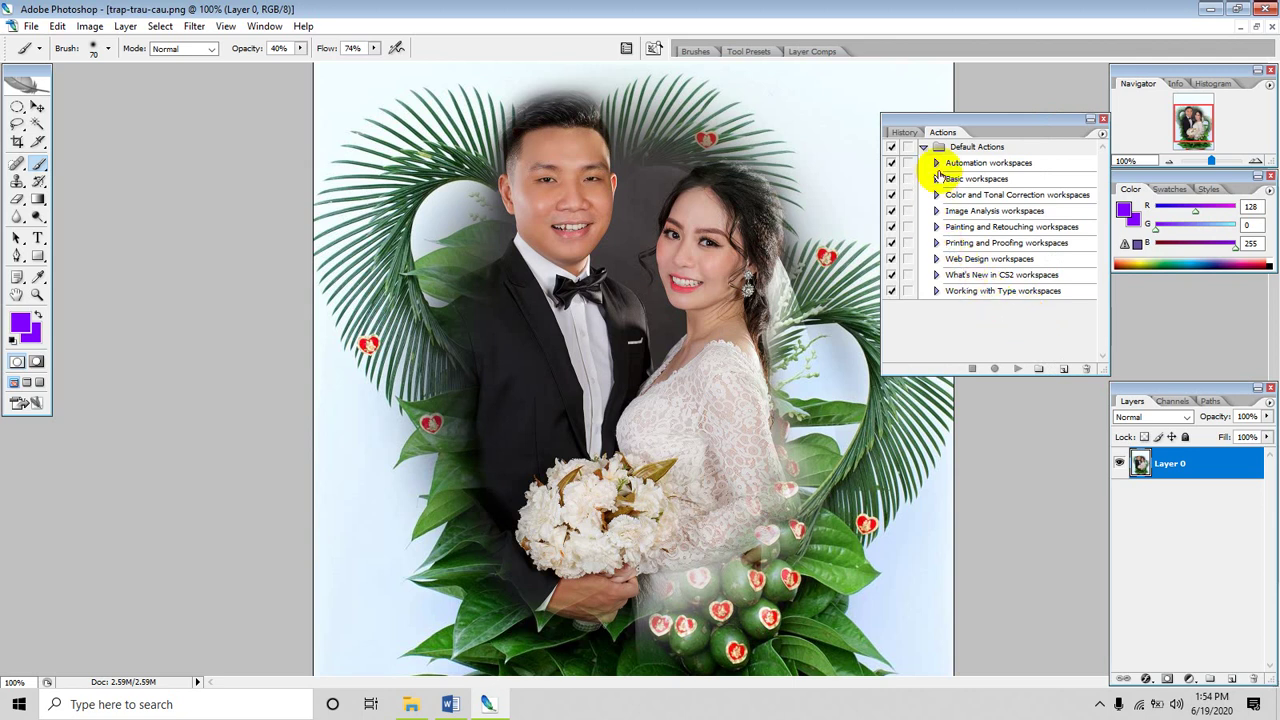
Expand the Automation, Basic, Color and Tonal Correction, and Painting and Retouching workspace actions.
left_click(936, 163)
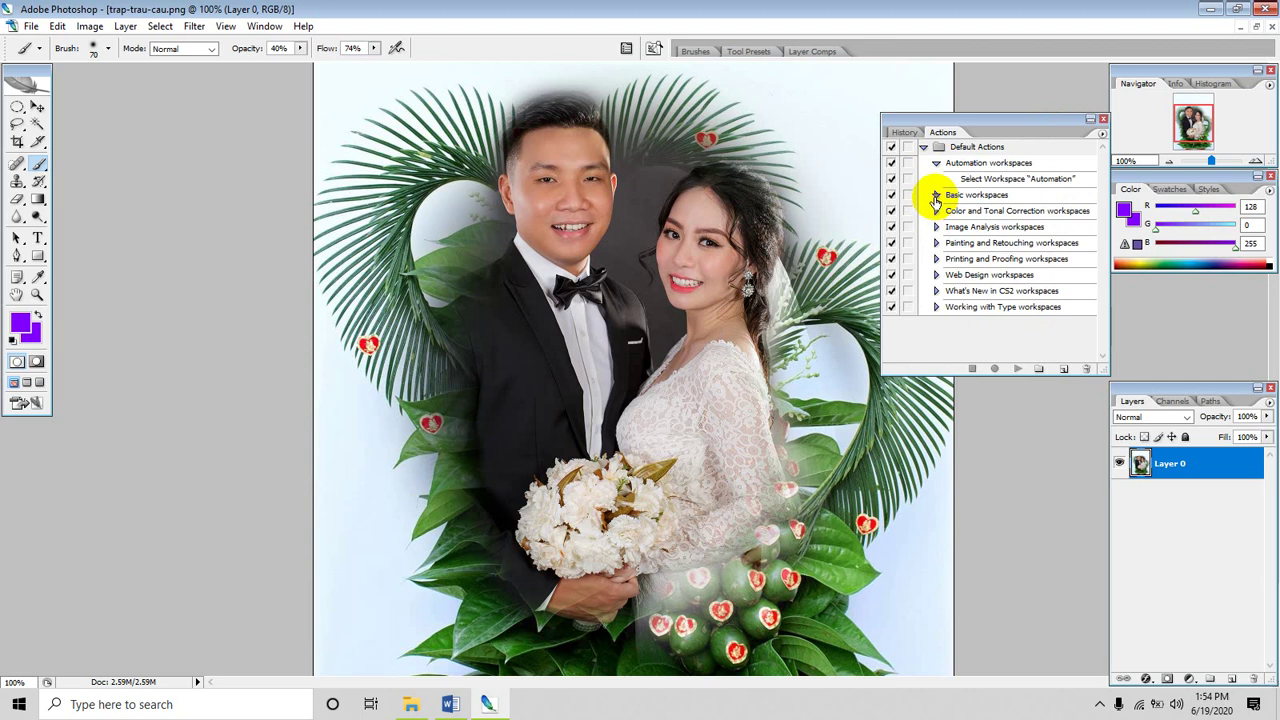
left_click(936, 195)
left_click(936, 227)
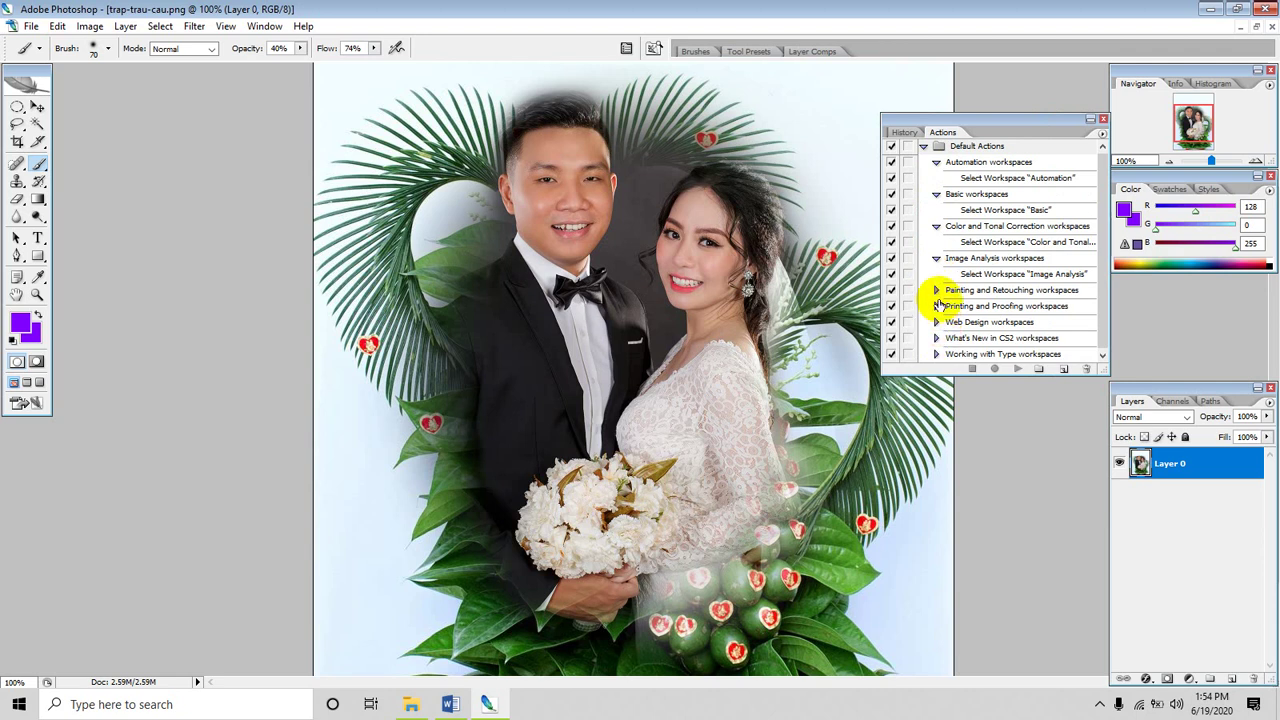
left_click(936, 290)
scroll(938, 310, "down", 1)
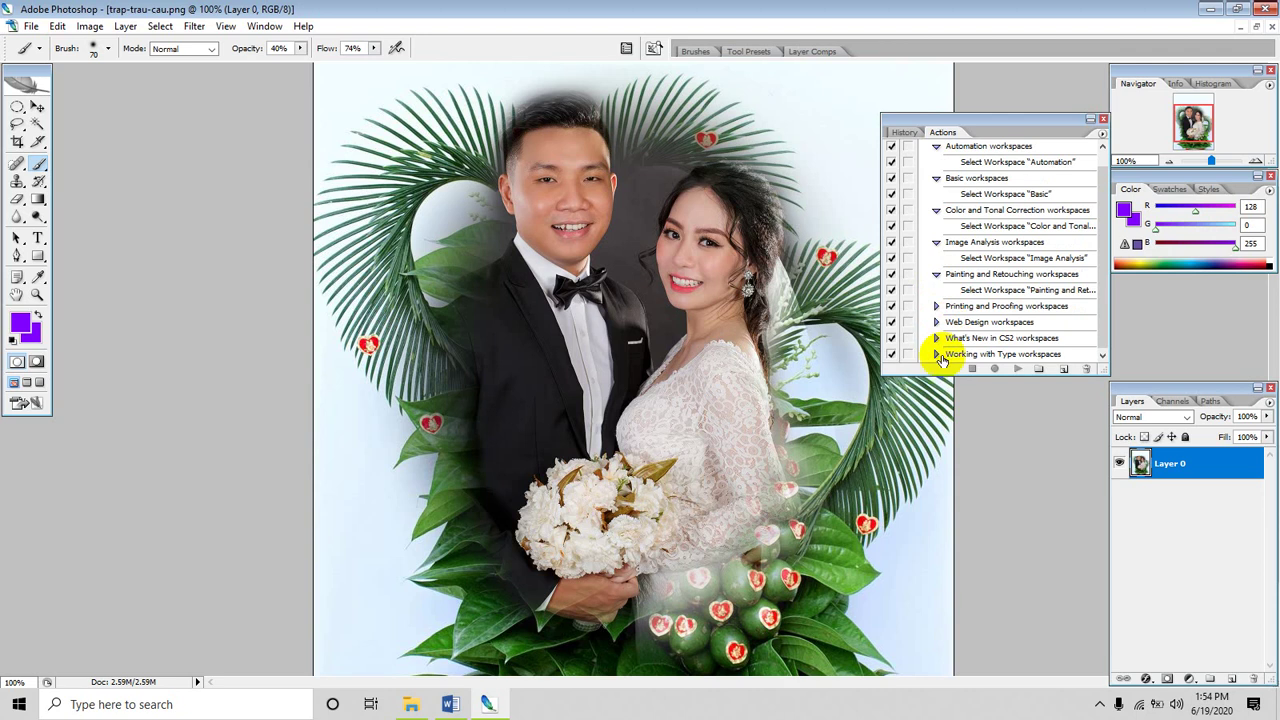
scroll(930, 228, "up", 1)
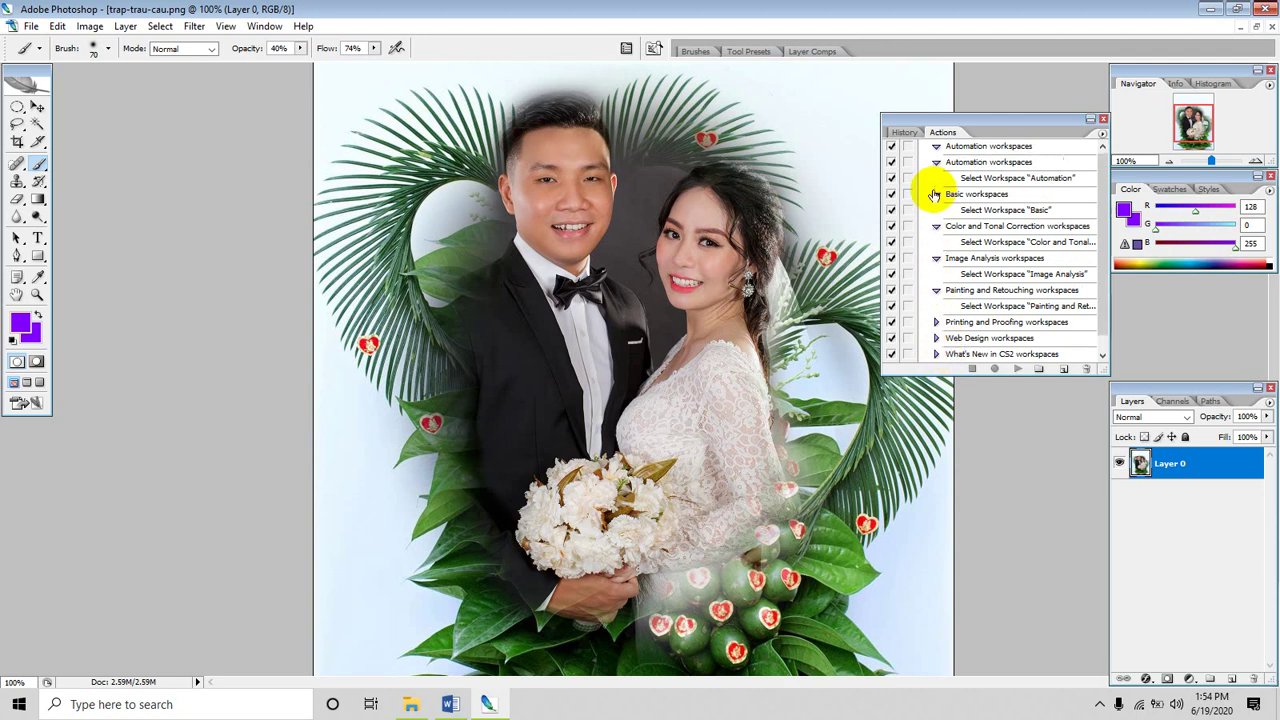
scroll(946, 260, "down", 1)
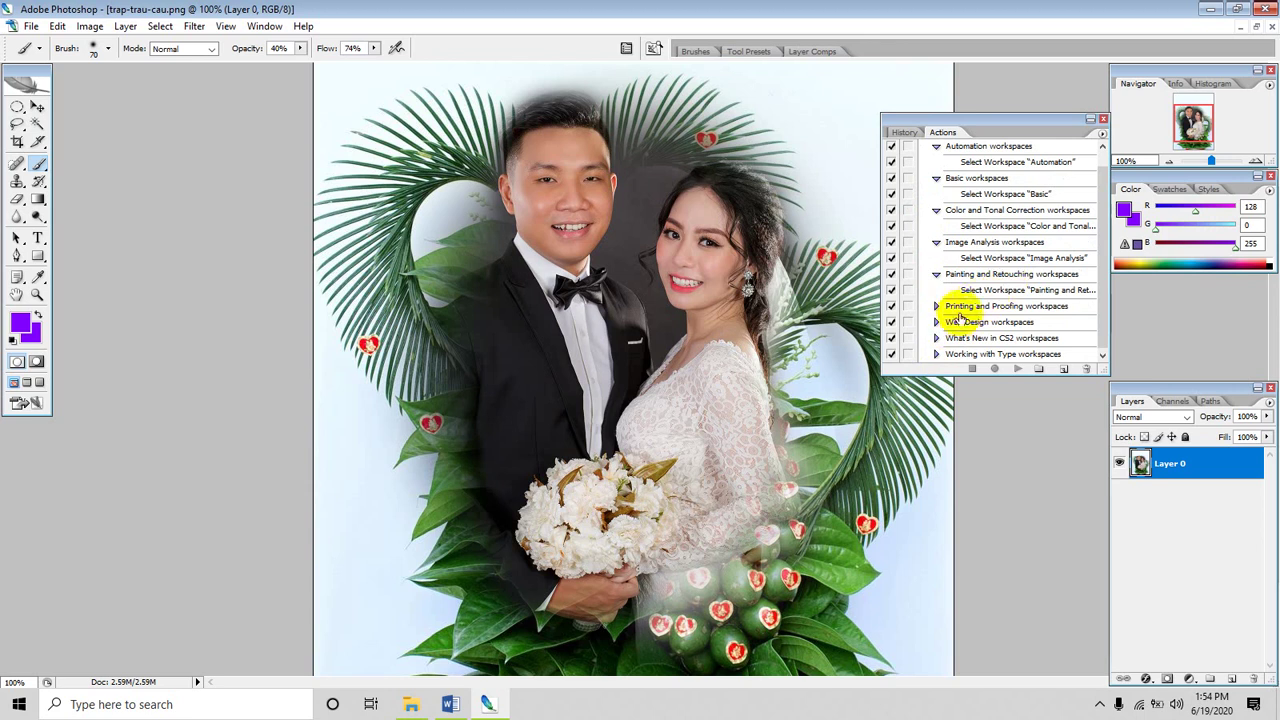
Close the History/Actions panel, zoom out, and undo a stray purple stroke on the bride.
left_click(1103, 119)
scroll(703, 380, "down", 2)
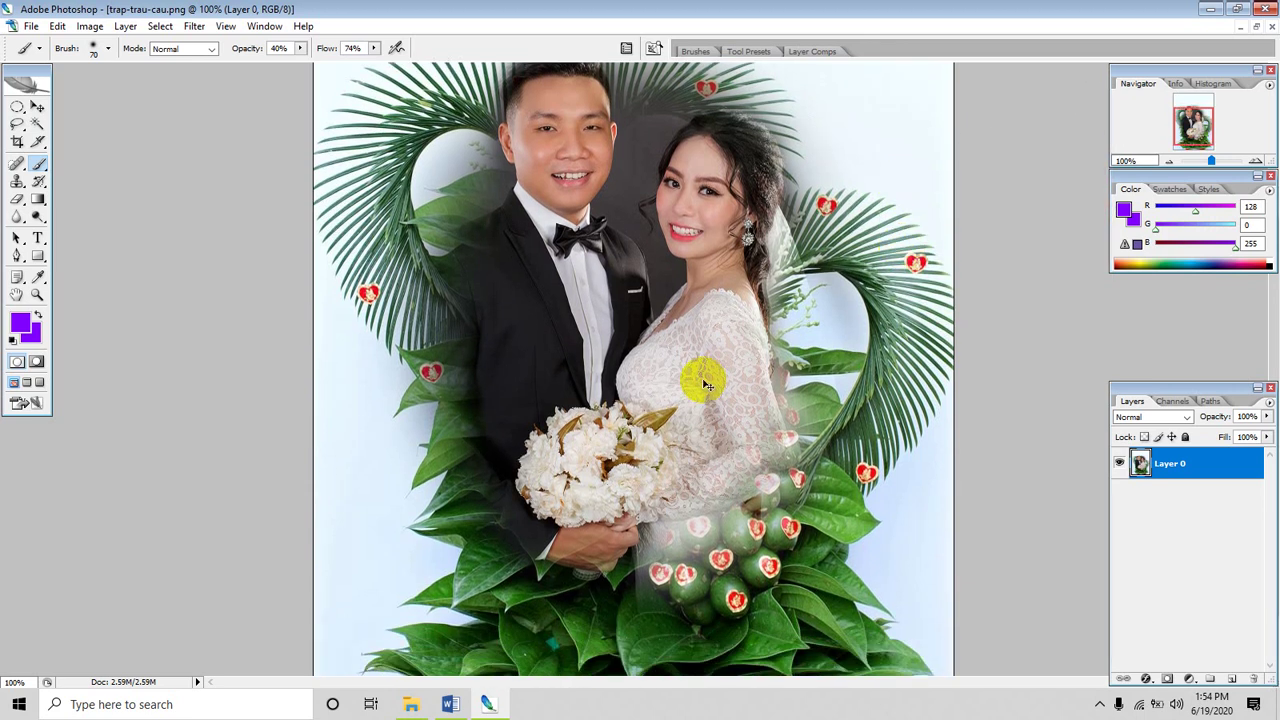
key("ctrl+minus")
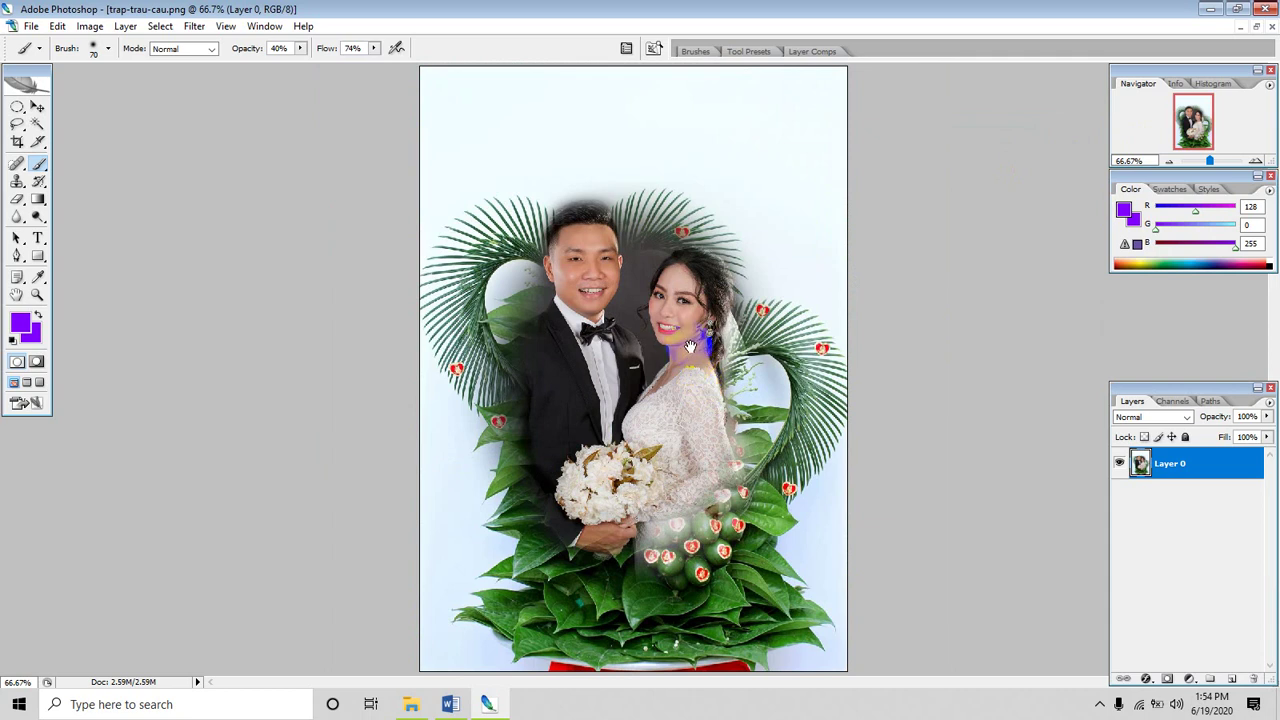
left_click_drag(704, 381, 677, 285)
key("ctrl+z")
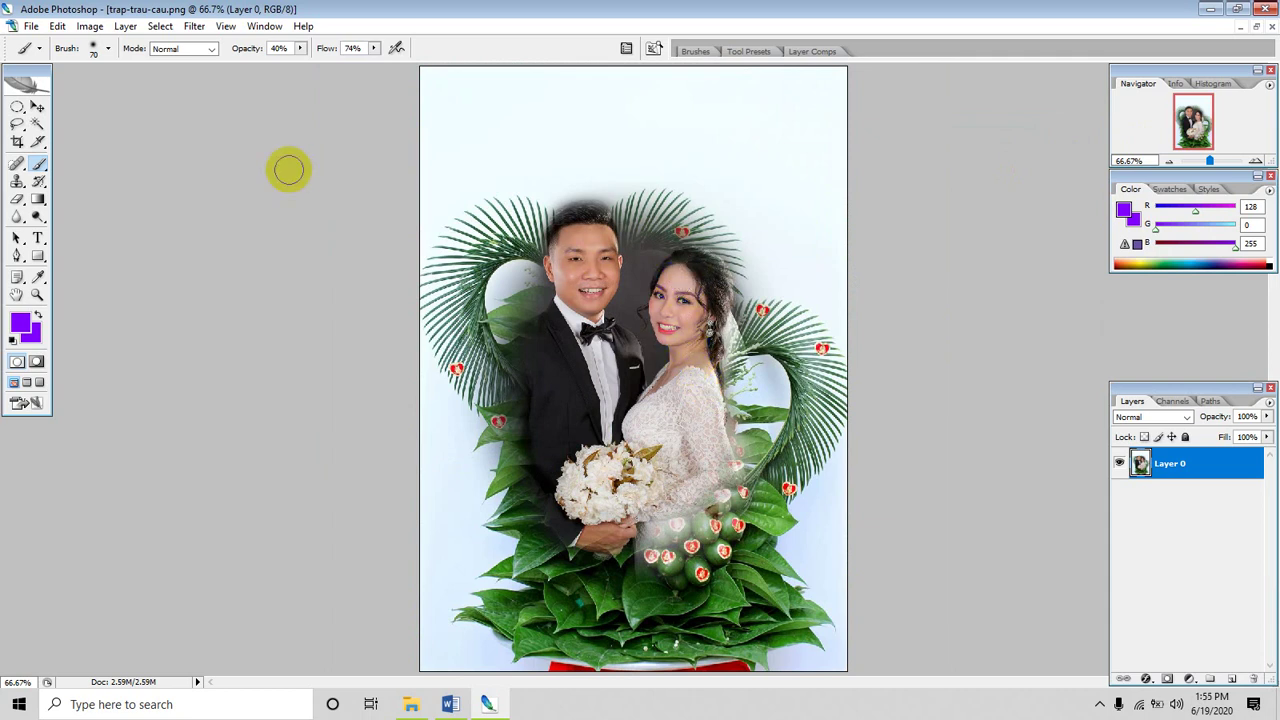
Open images (1).jpg from the A_PHIM folder.
left_click(31, 26)
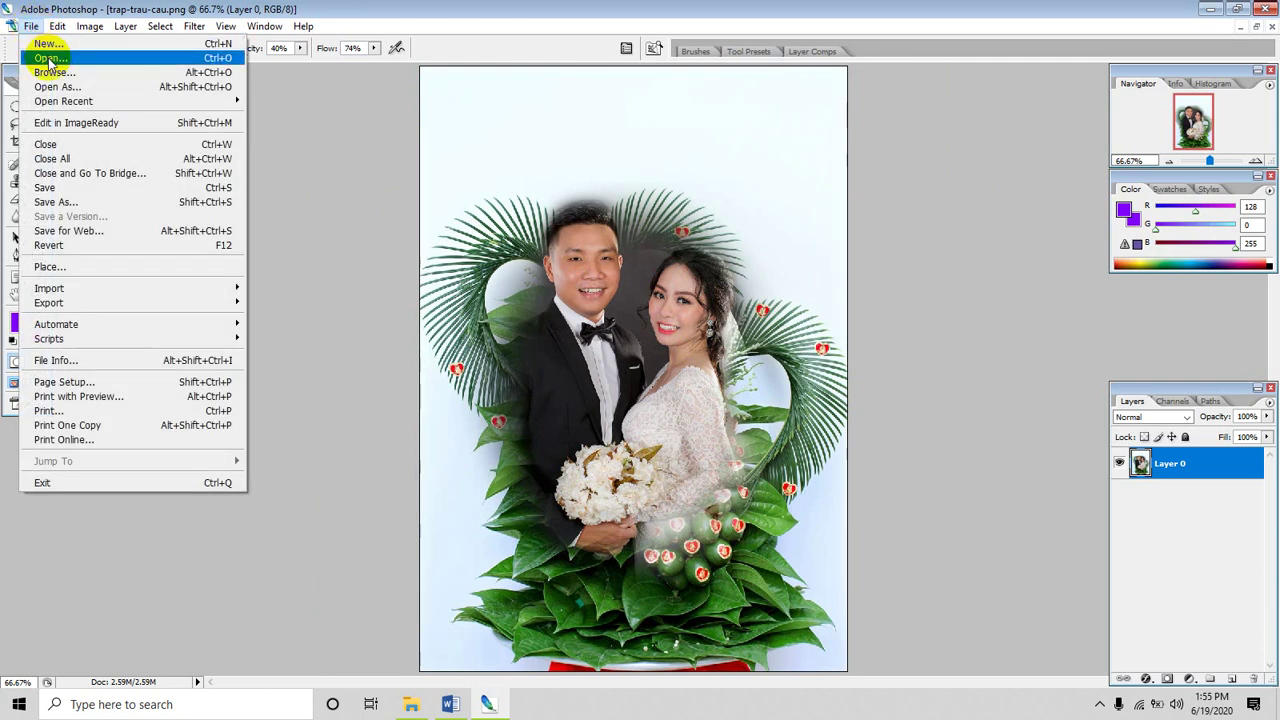
left_click(49, 58)
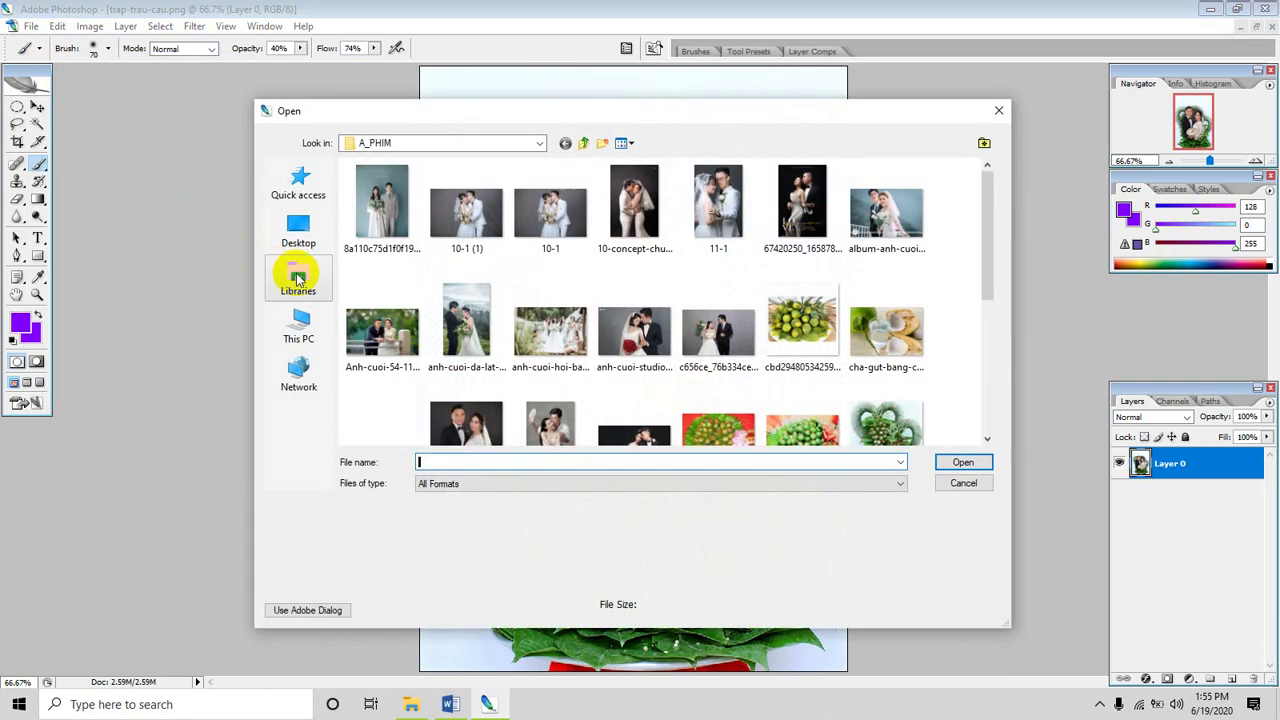
mouse_move(986, 214)
left_mouse_down()
mouse_move(987, 345)
mouse_move(986, 302)
left_mouse_up()
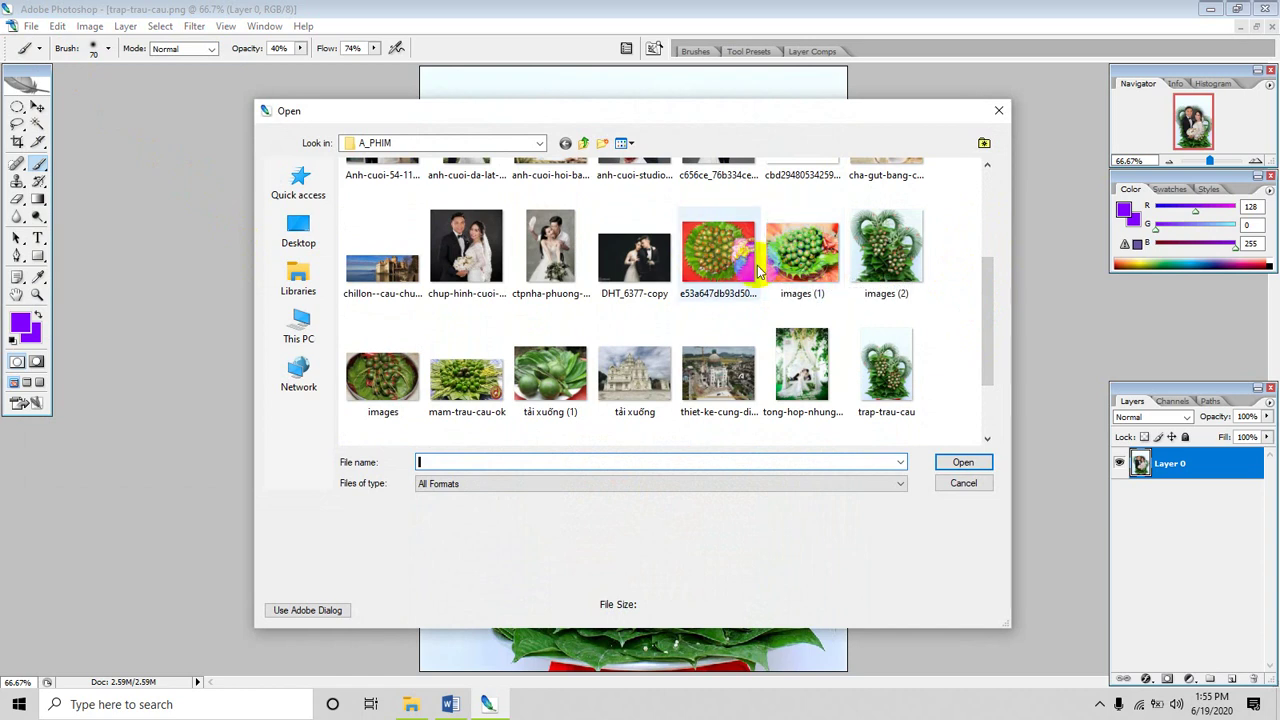
double_click(796, 255)
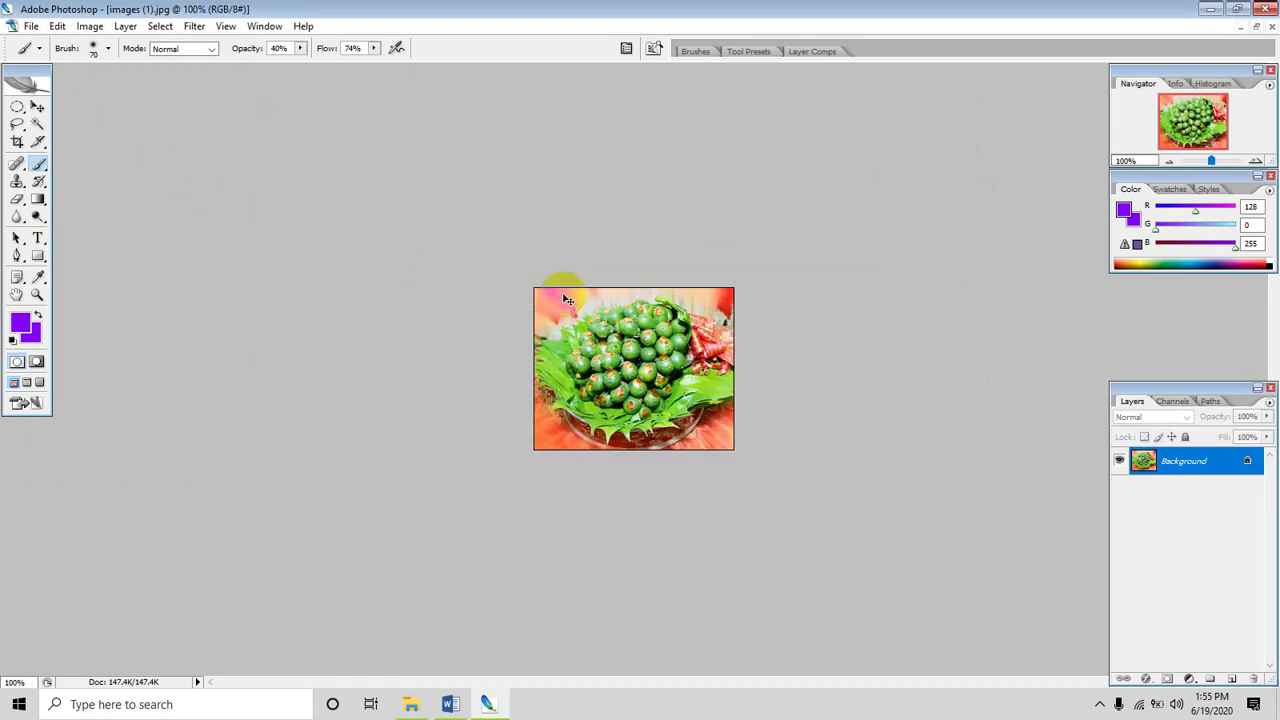
Resize the betel-nut photo to 4 cm wide in Image Size, then select the whole image.
key("ctrl+plus")
key("ctrl+plus")
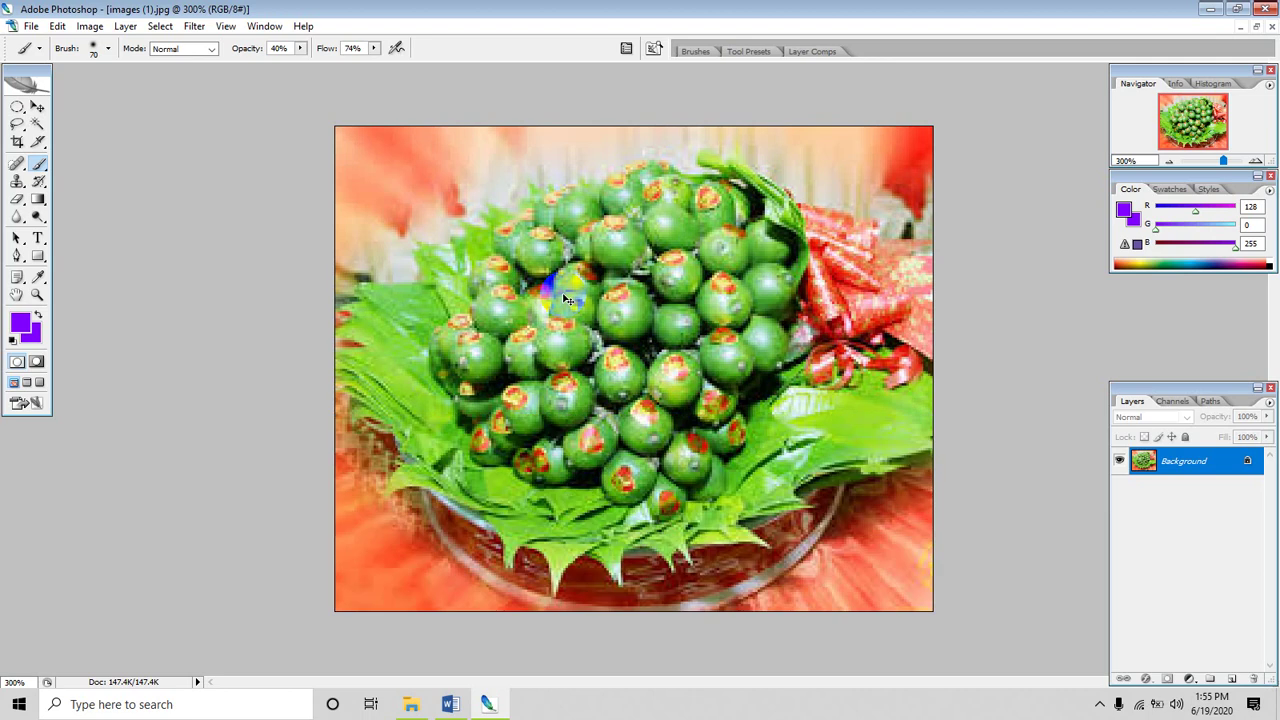
key("ctrl+minus")
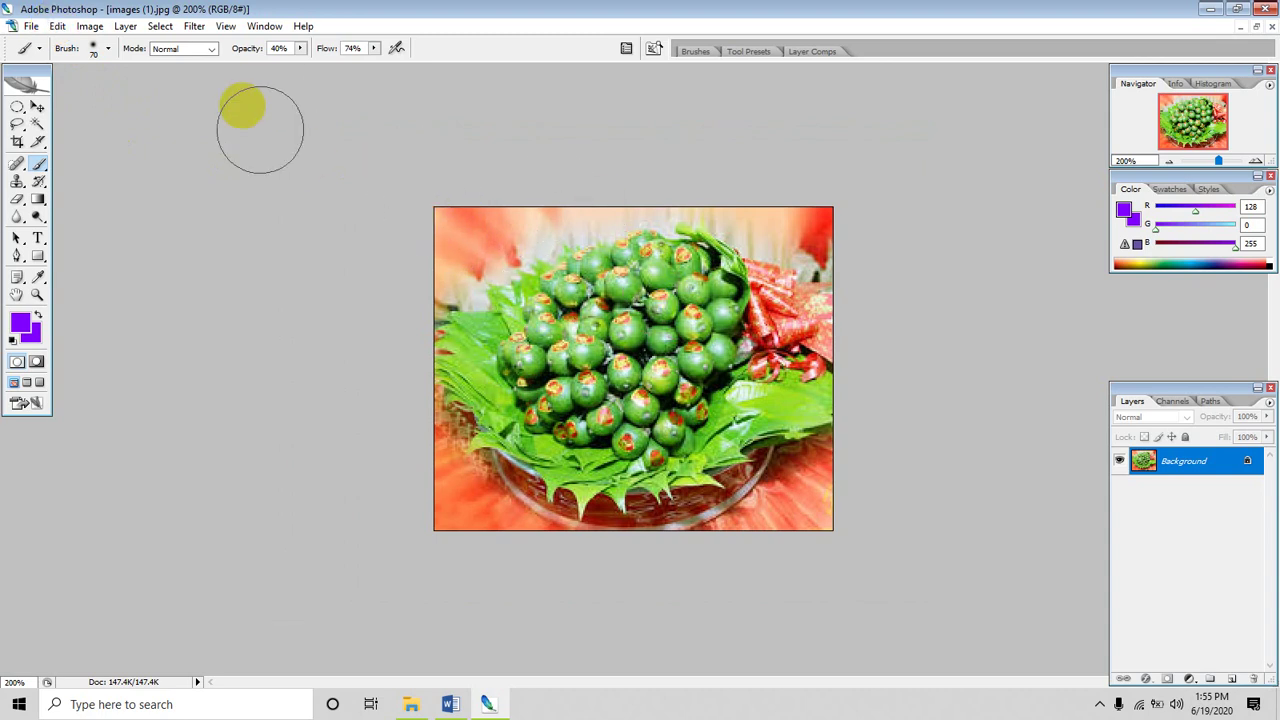
left_click(89, 27)
mouse_move(115, 65)
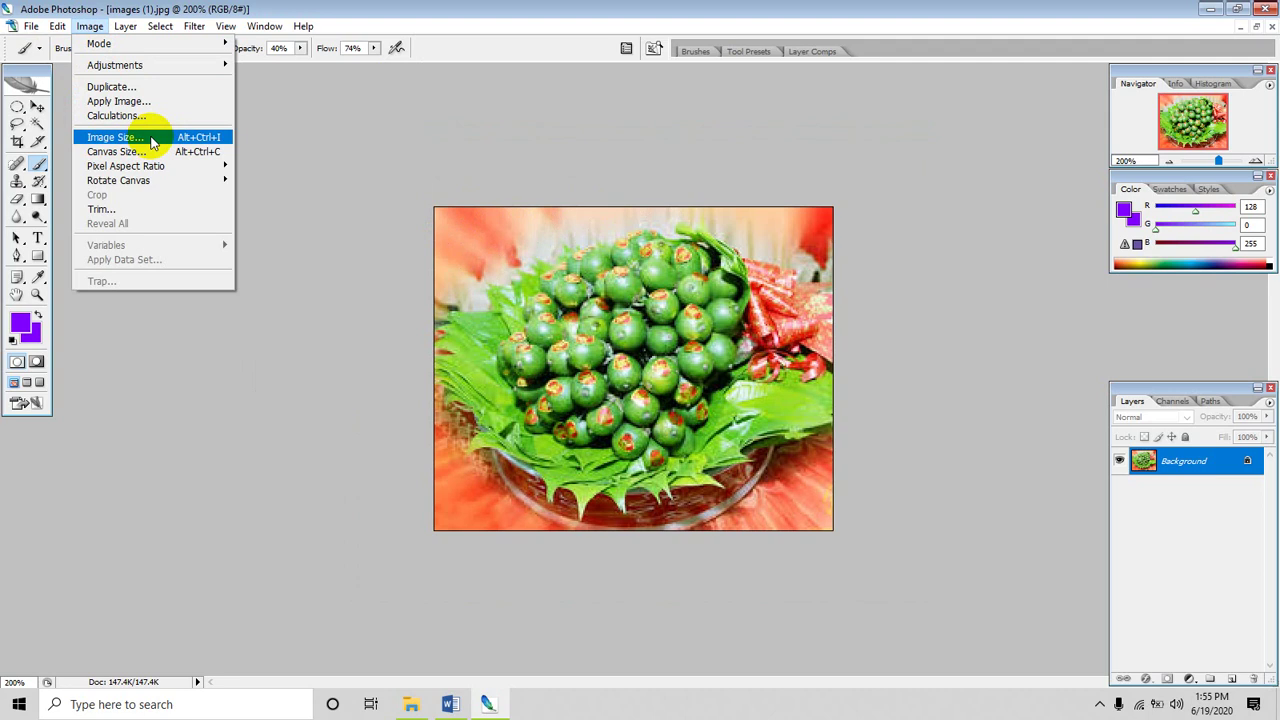
left_click(152, 140)
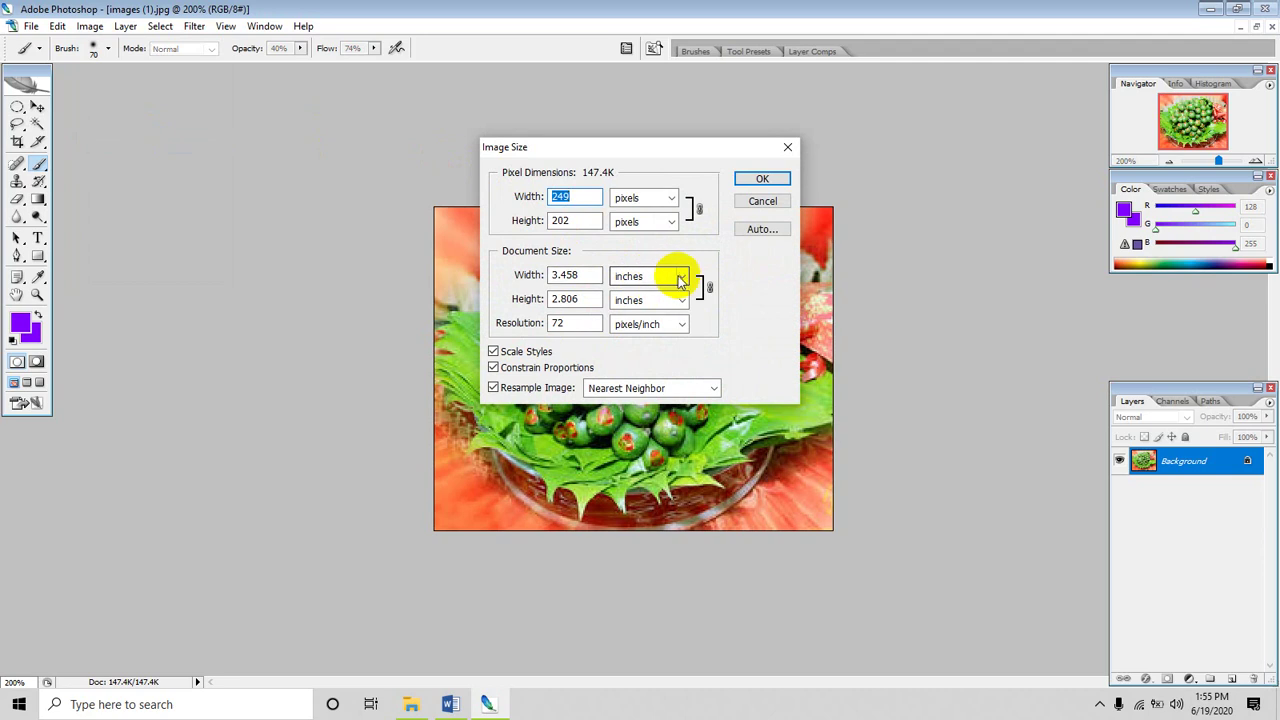
left_click(680, 276)
left_click(645, 319)
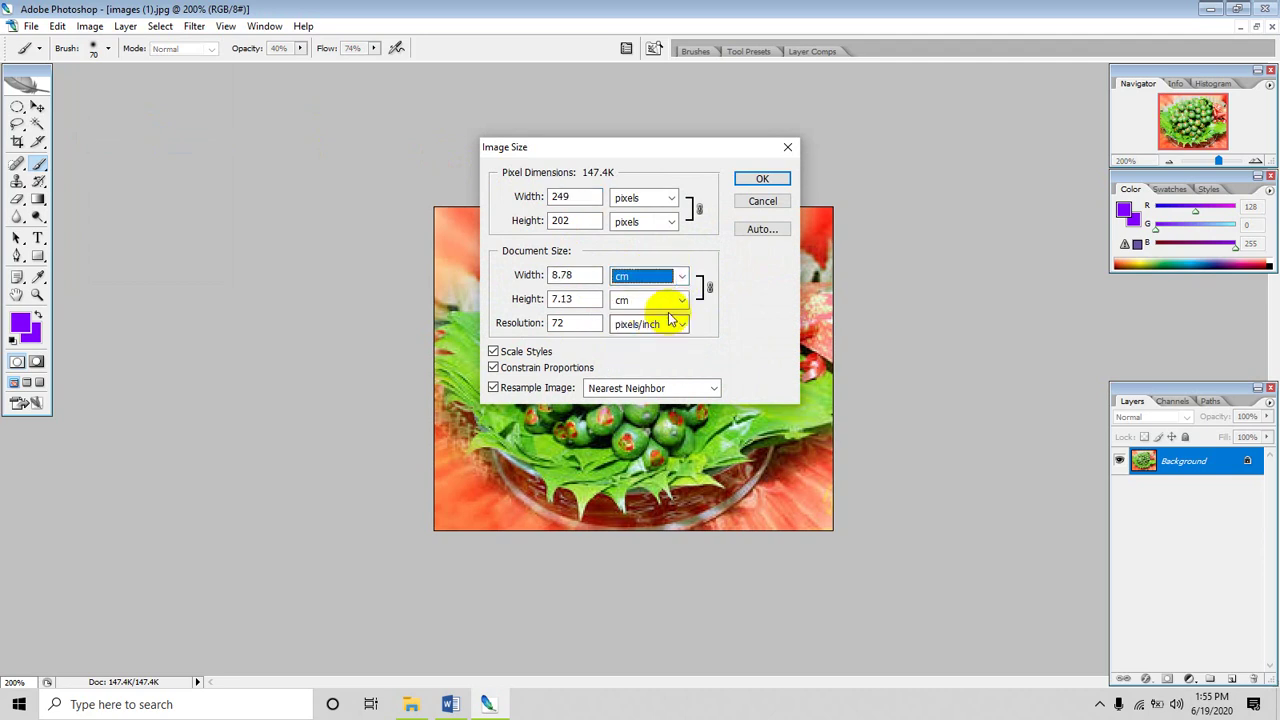
left_click(681, 300)
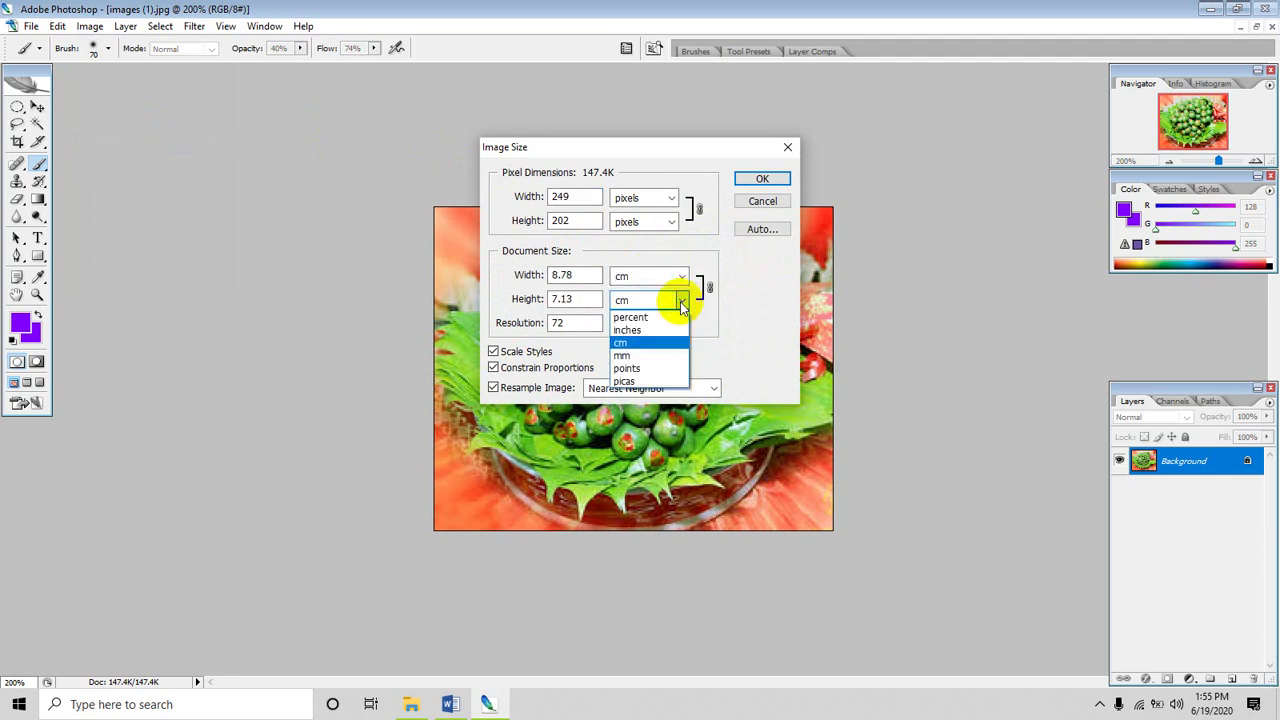
left_click(640, 344)
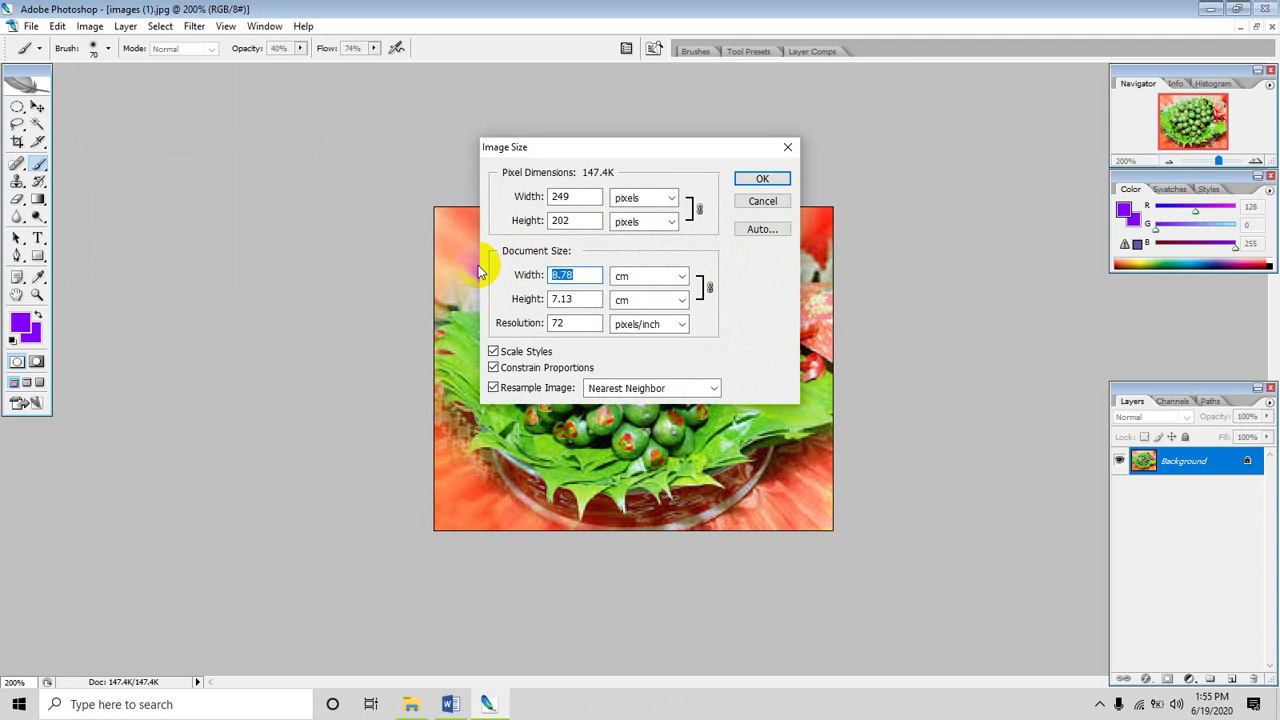
type("4")
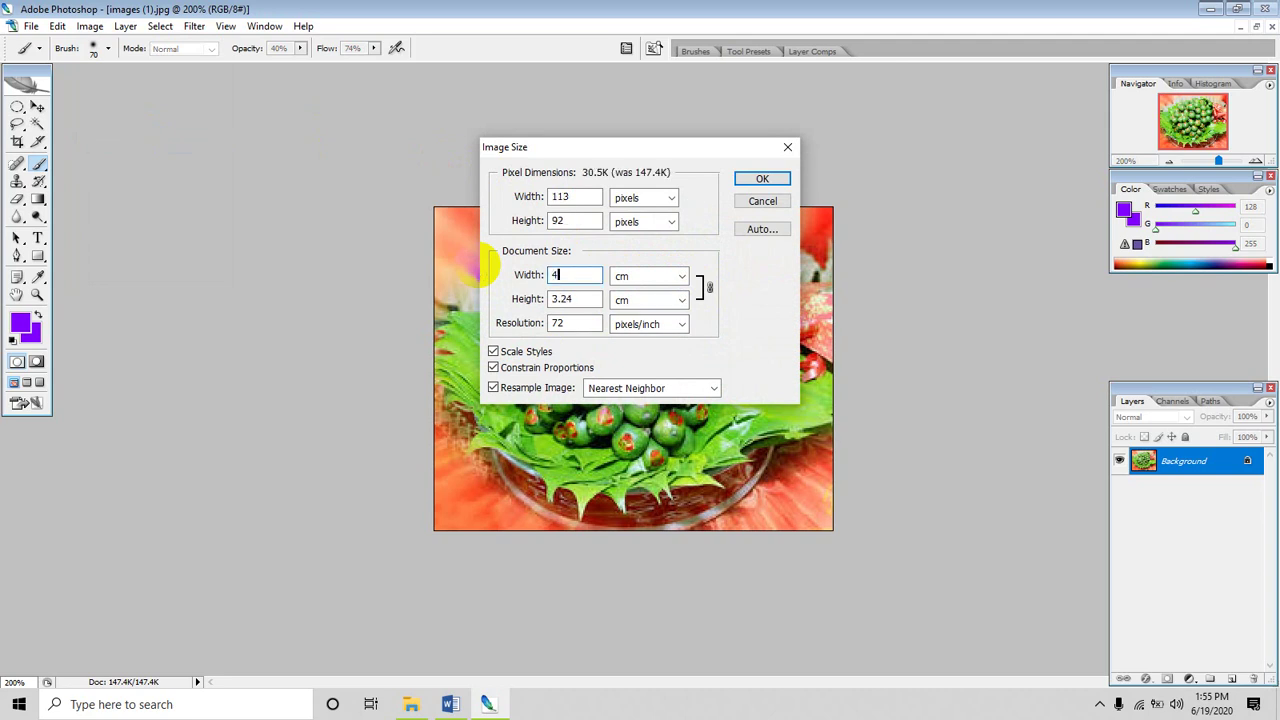
left_click(762, 181)
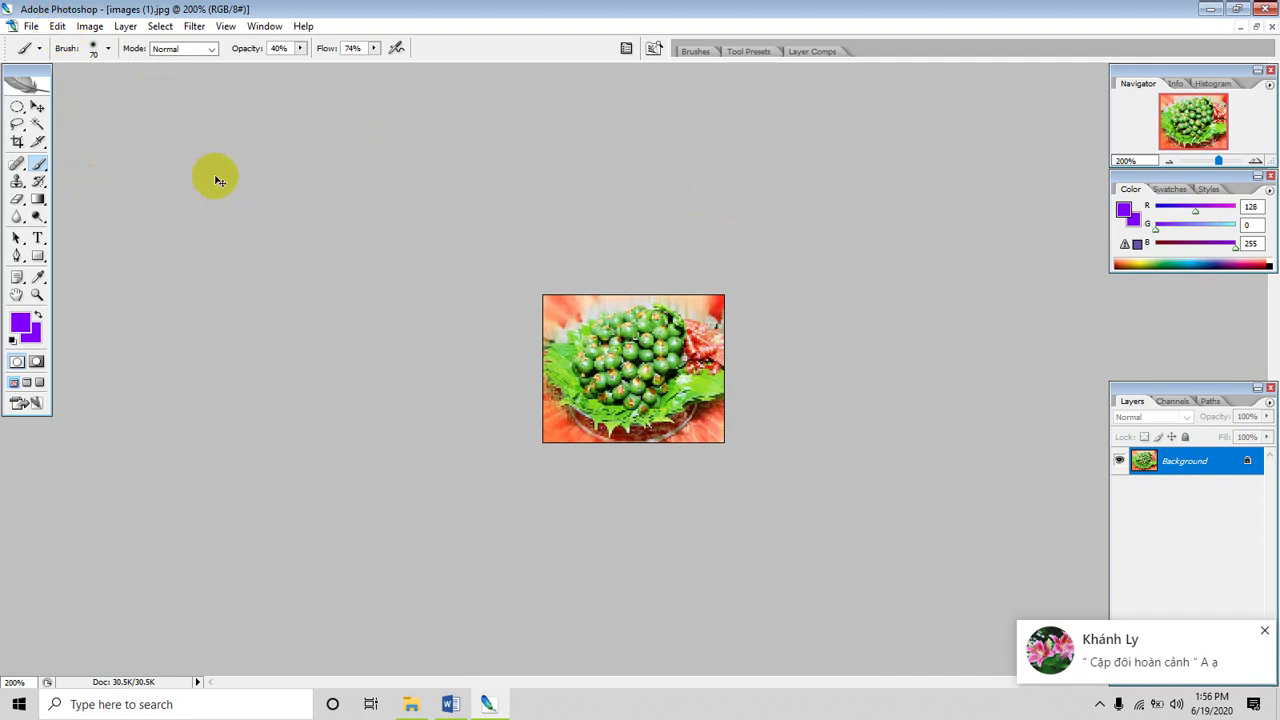
key("ctrl+a")
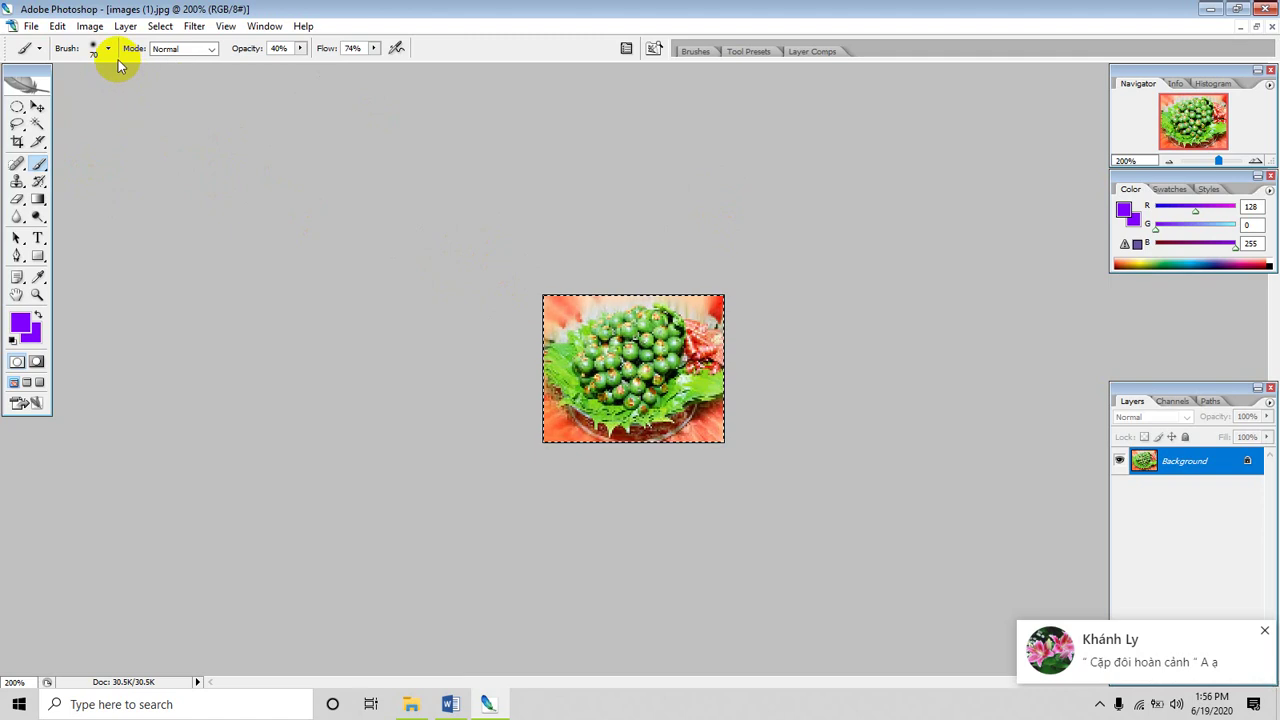
Define the selected betel-nut image as pattern 'mau' and close the photo without saving.
left_click(58, 27)
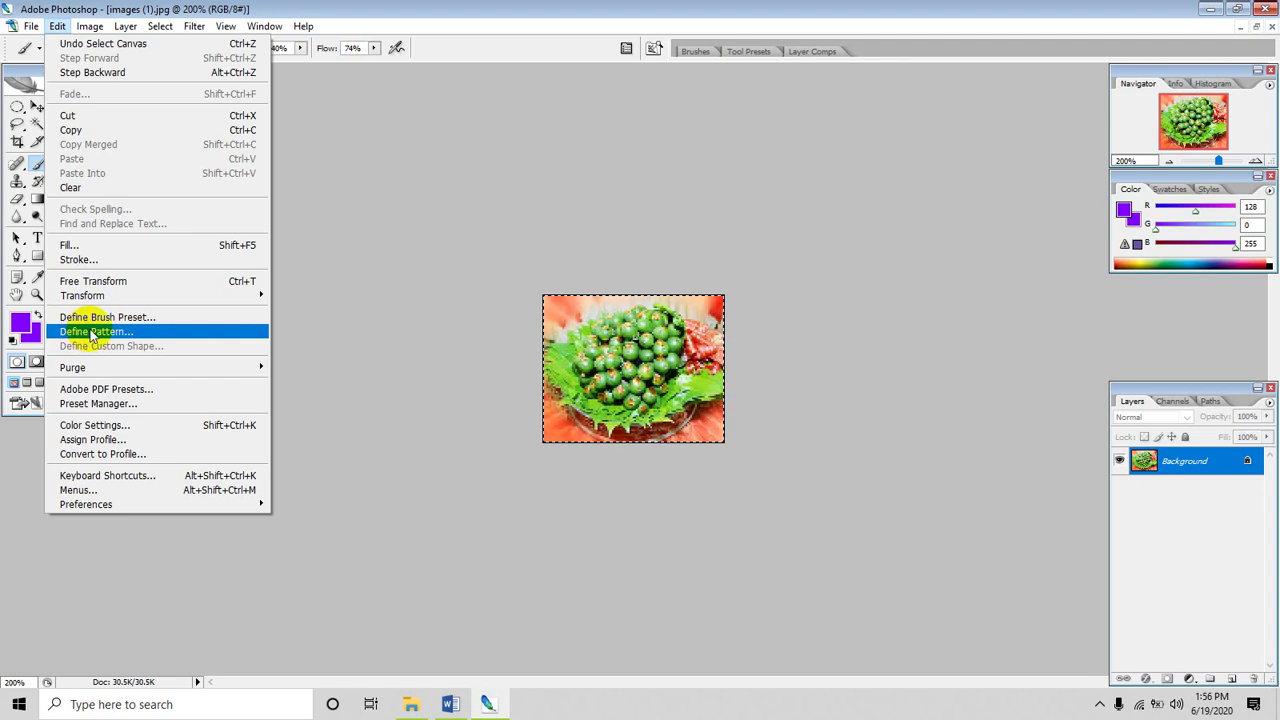
left_click(90, 333)
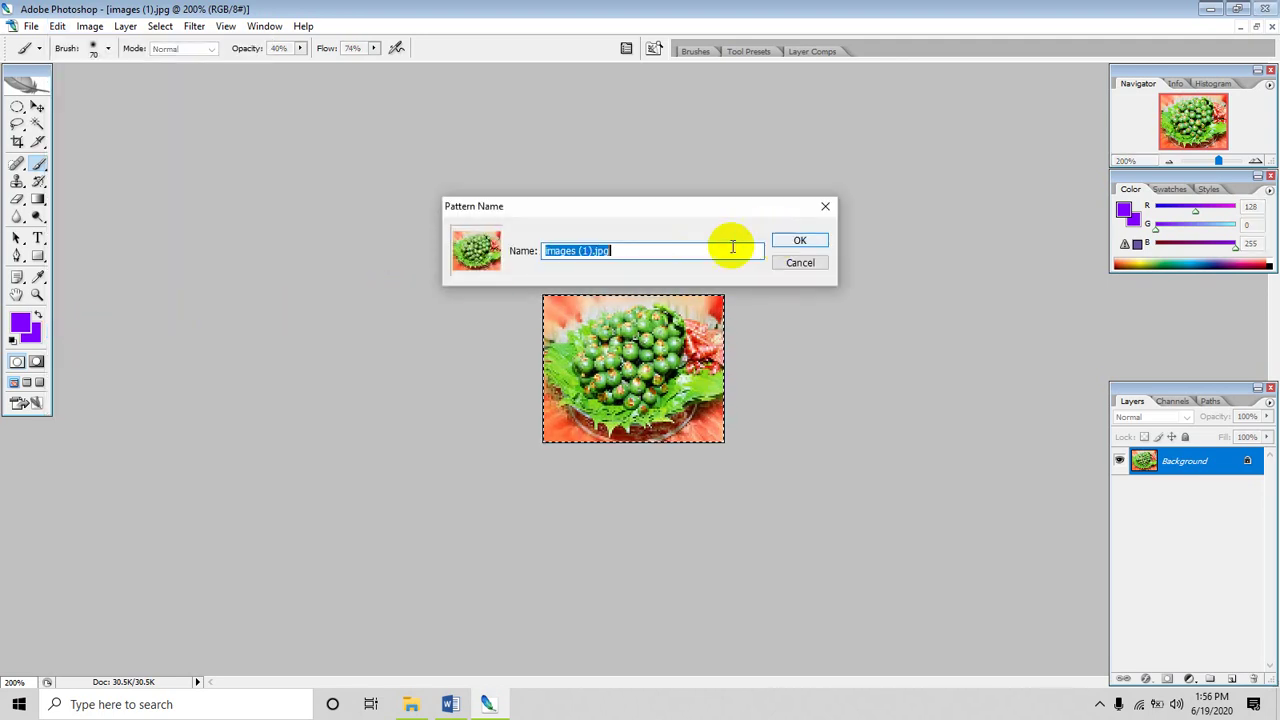
key("BackSpace")
type("m")
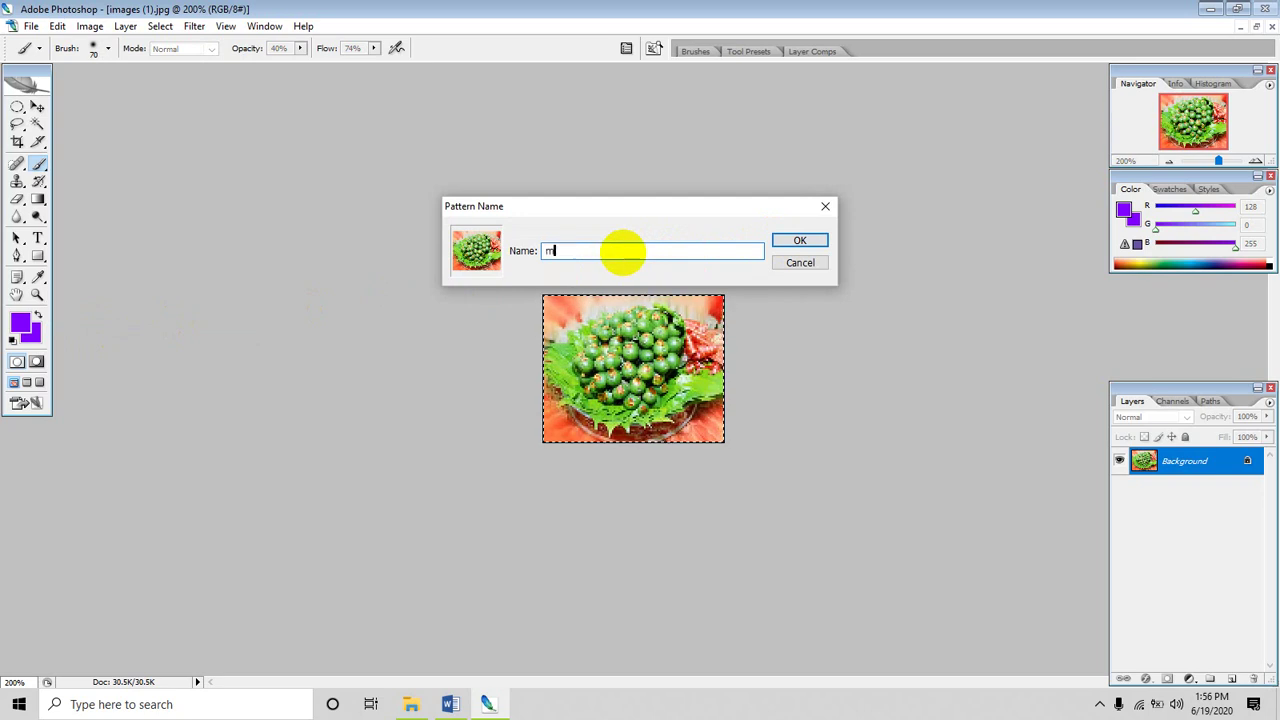
type("au1")
key("Return")
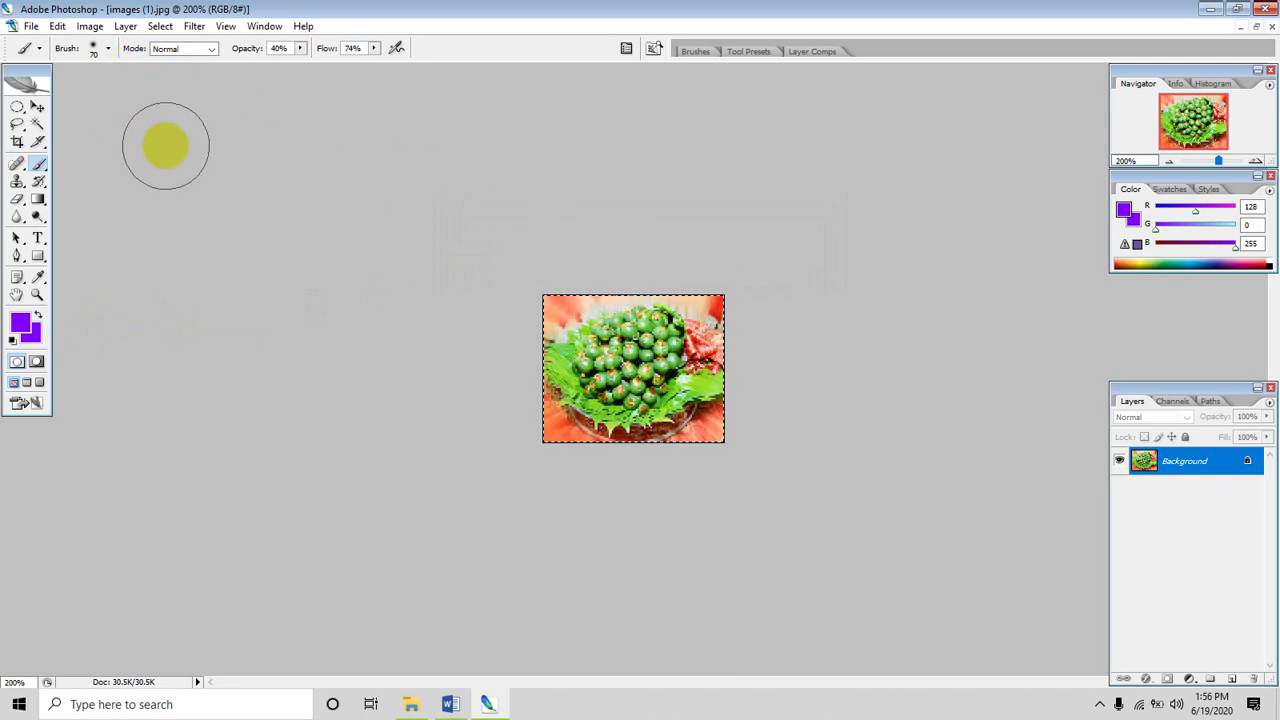
key("ctrl+w")
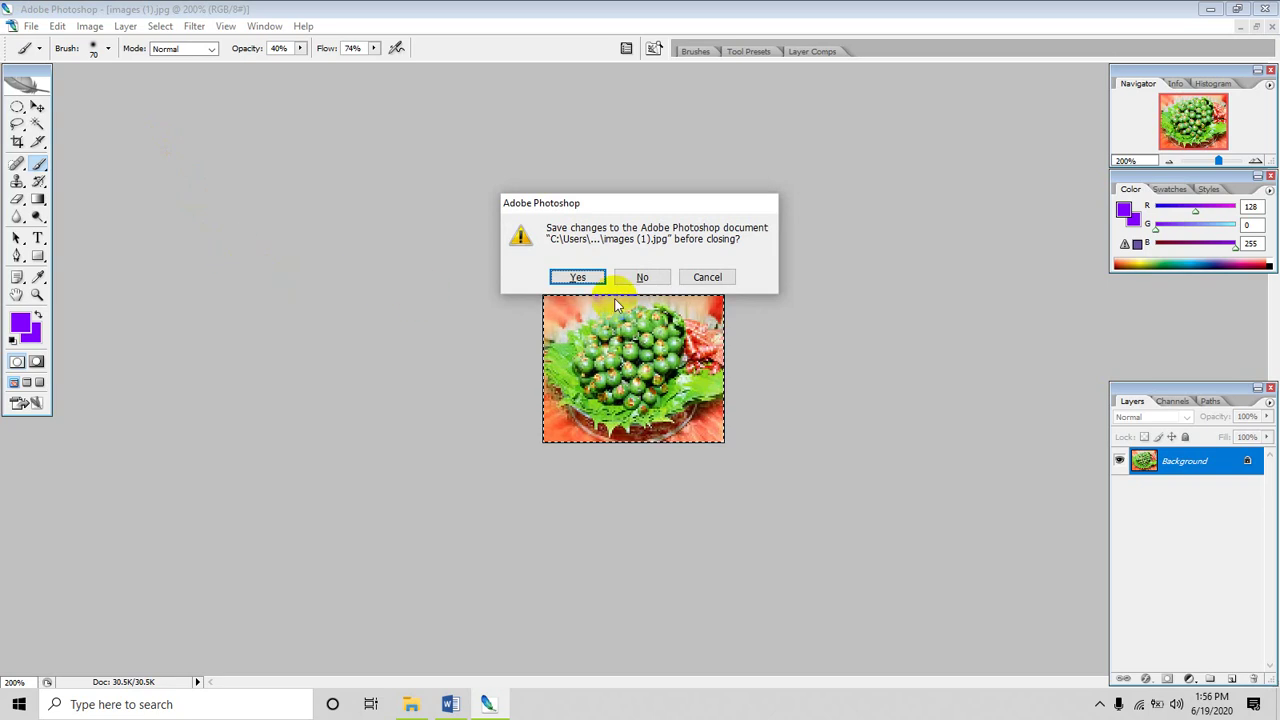
left_click(641, 277)
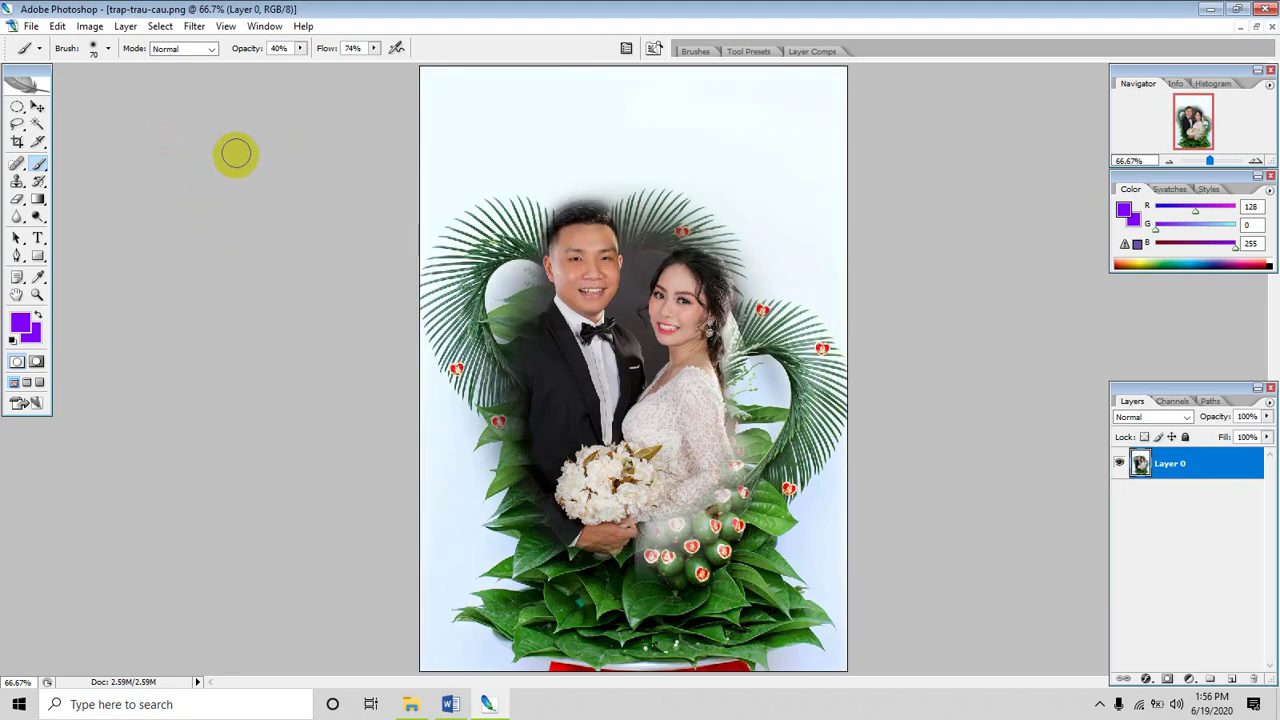
Marquee a rectangle around the couple and tray, feather it 10 px, and invert it.
left_click(24, 112)
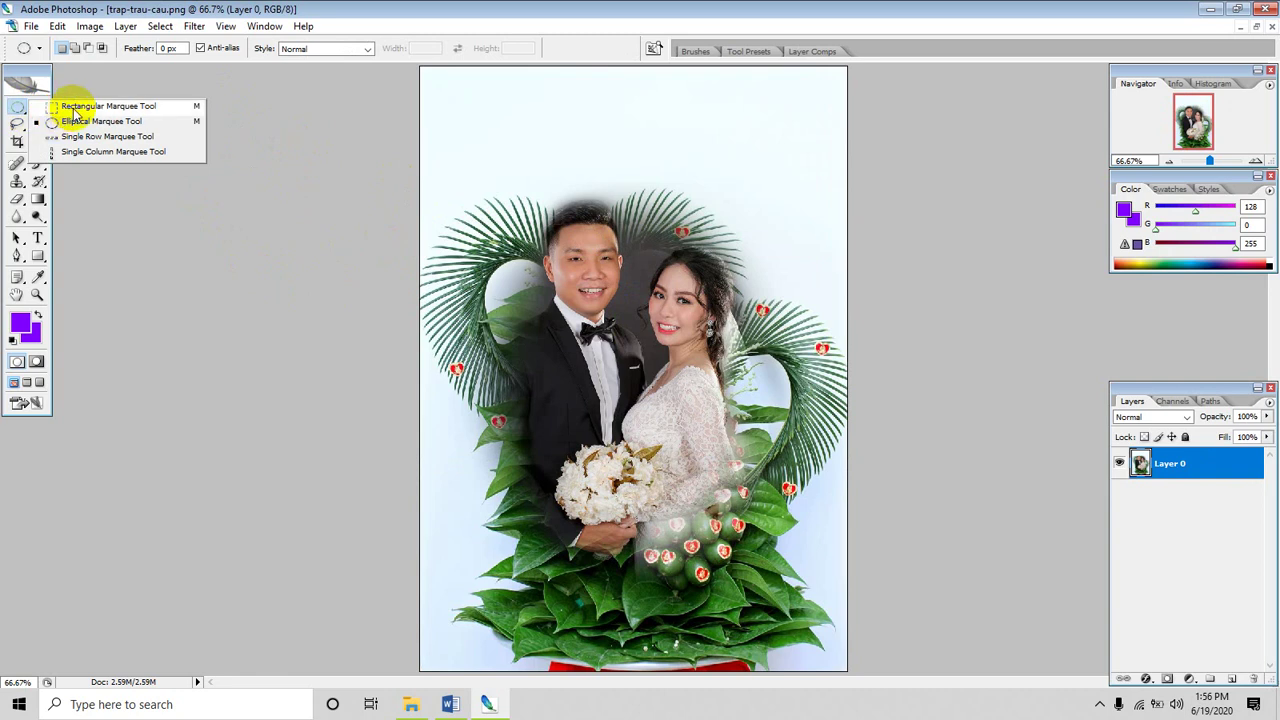
left_click(80, 106)
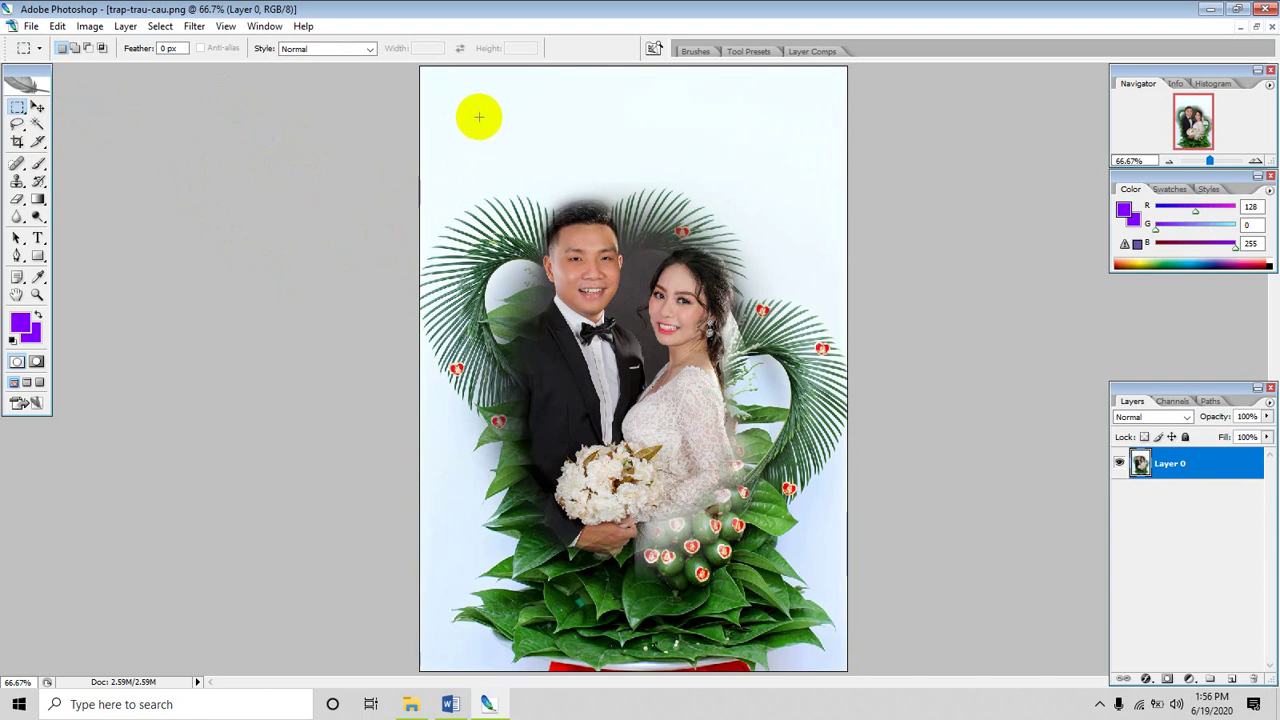
mouse_move(479, 117)
left_mouse_down()
mouse_move(767, 607)
mouse_move(788, 618)
left_mouse_up()
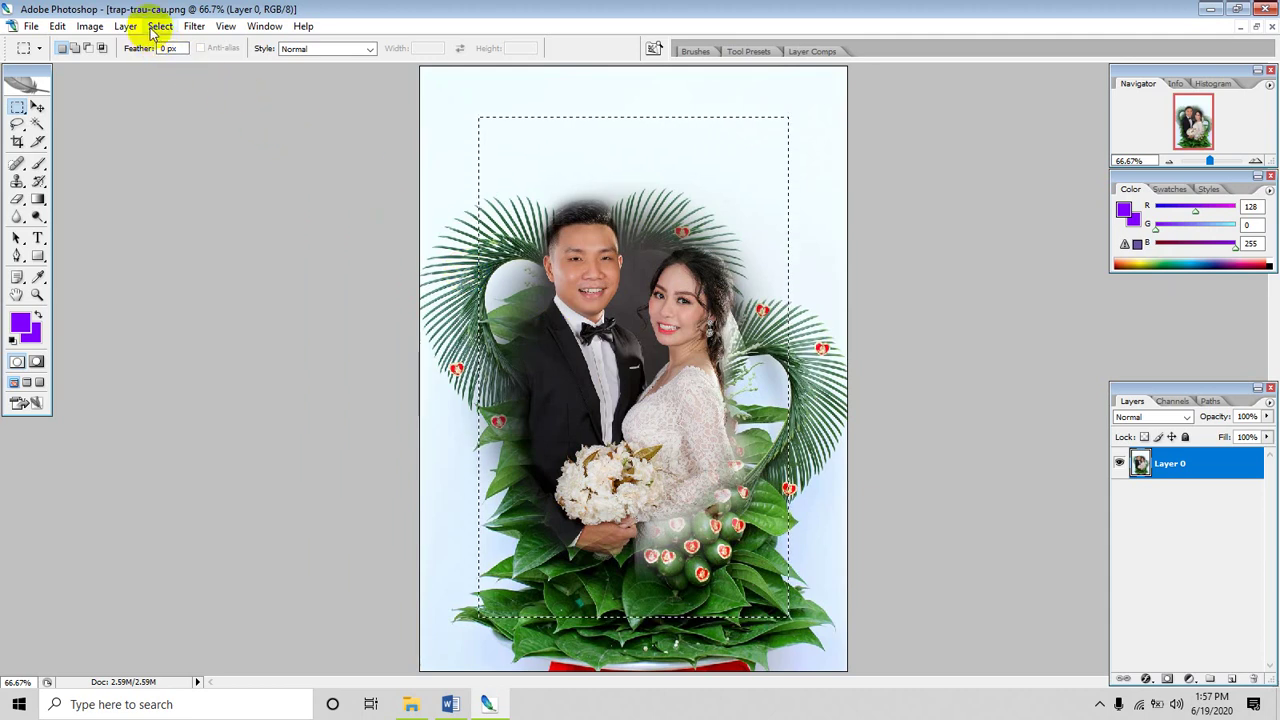
left_click(159, 26)
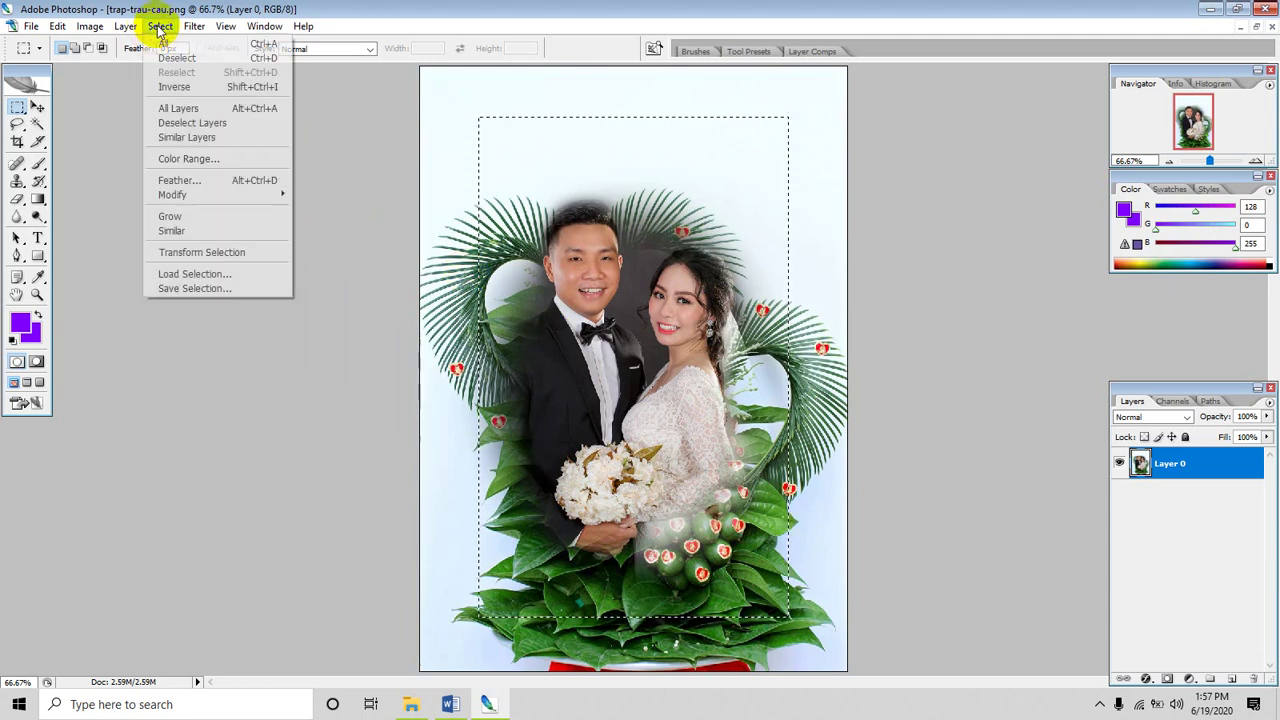
left_click(173, 182)
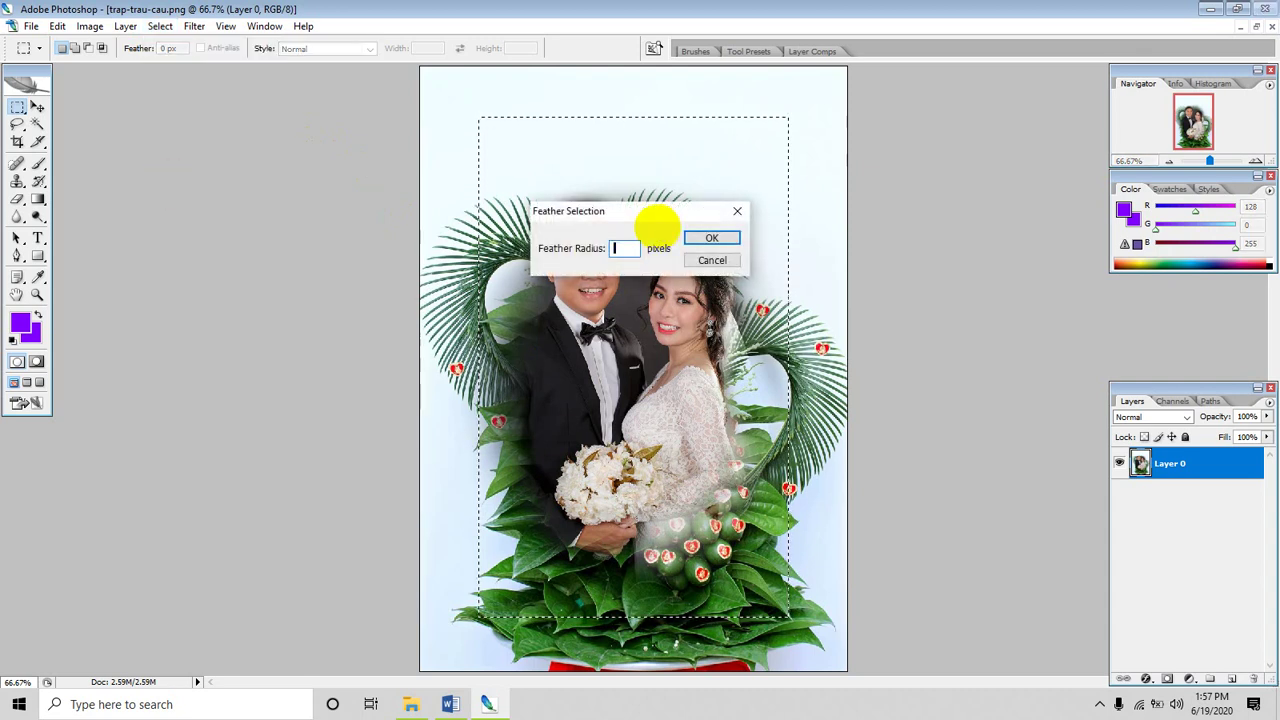
type("10")
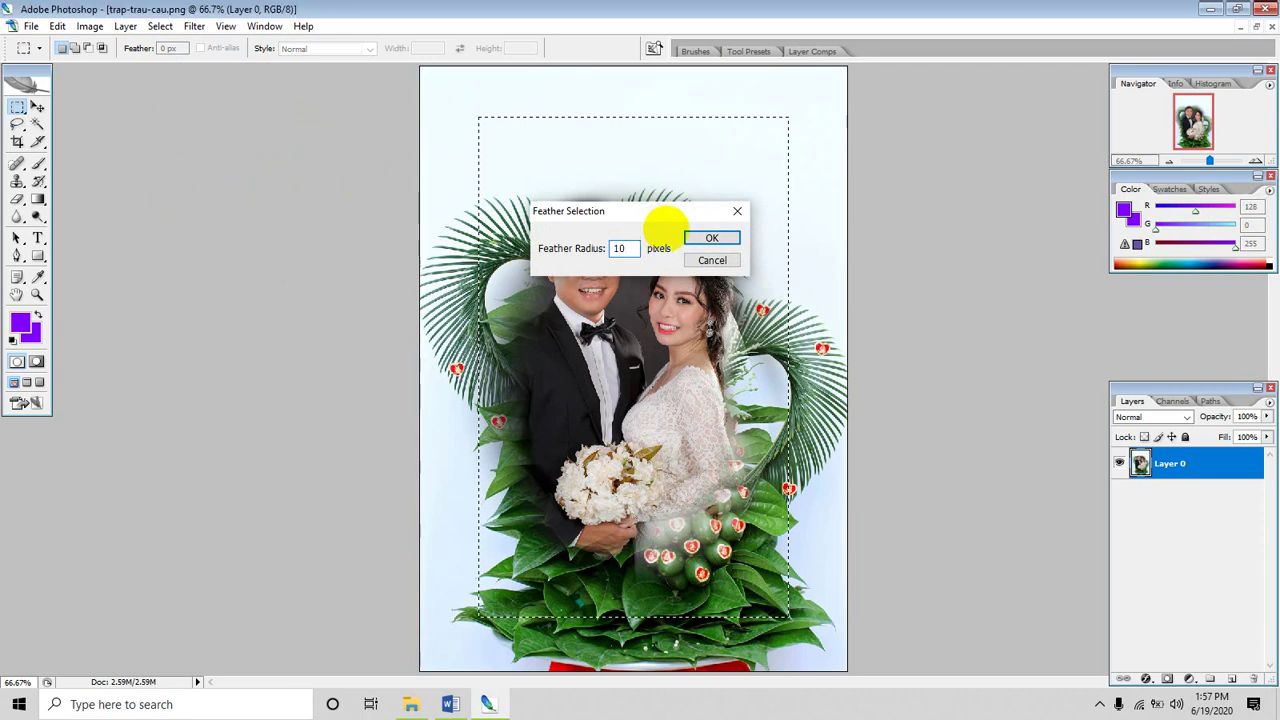
key("Return")
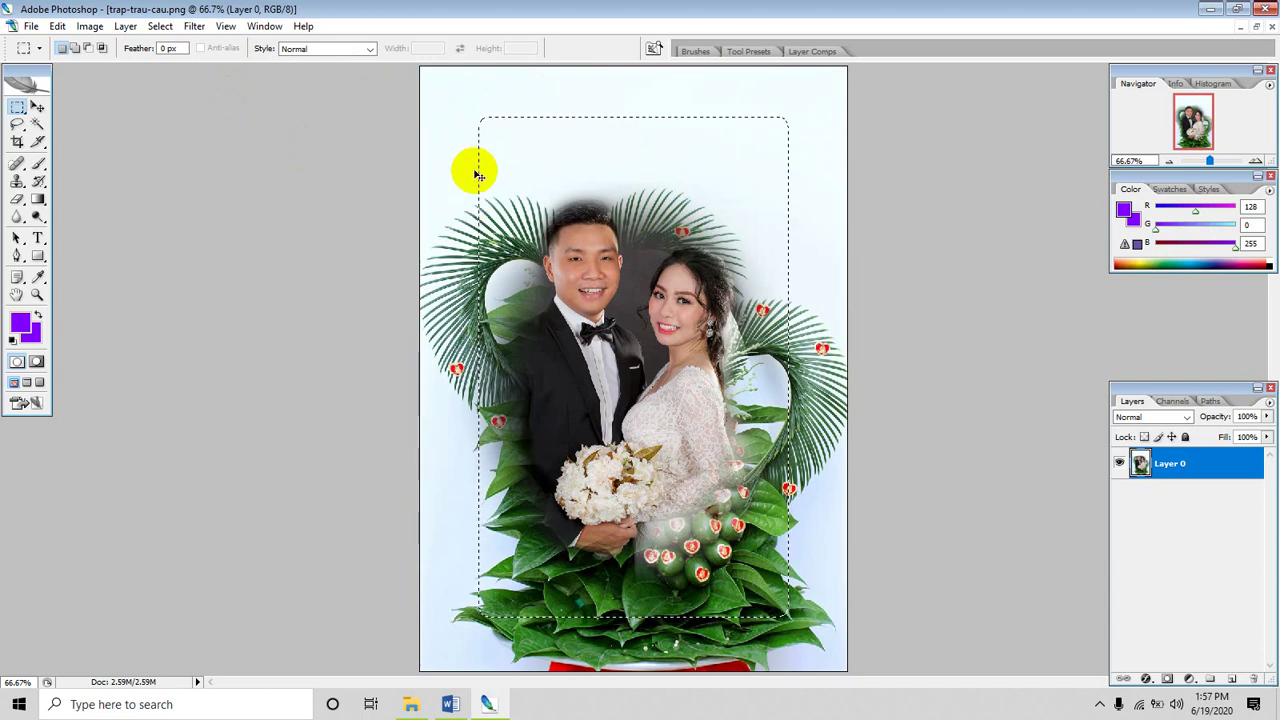
key("ctrl+a")
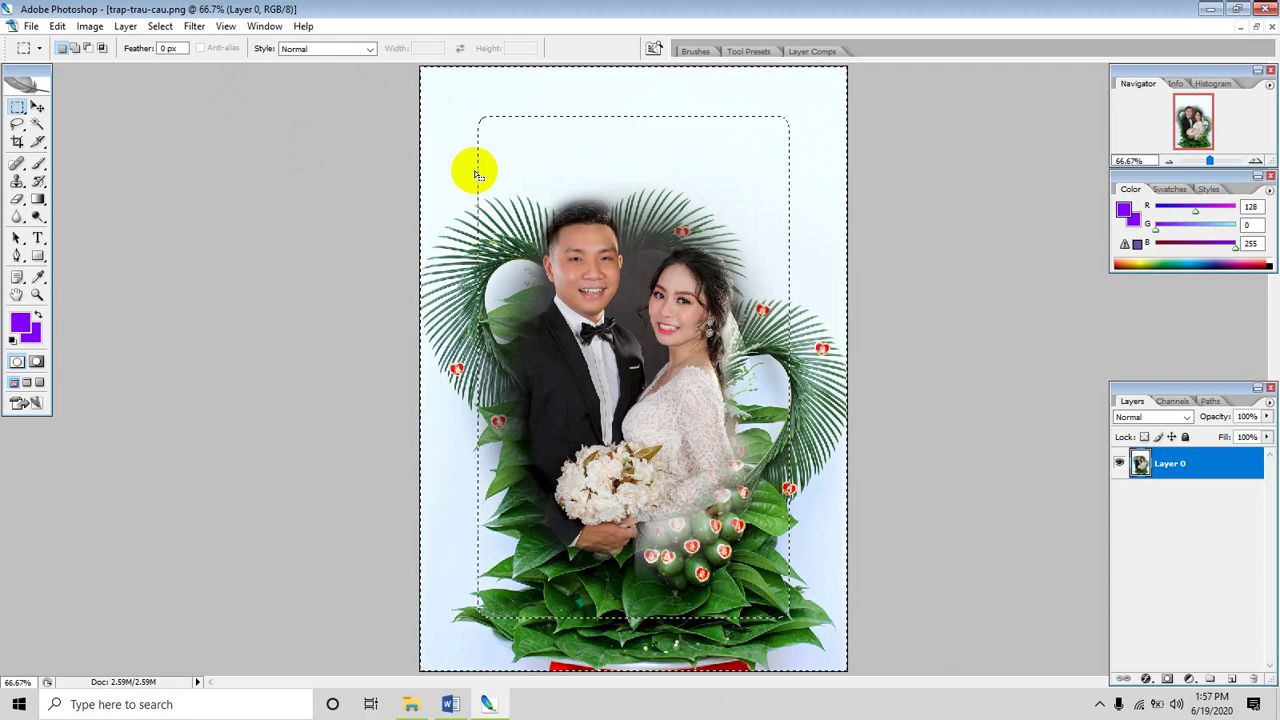
Fill the outer border selection with the mau1 betel-nut pattern, then deselect.
left_click(57, 27)
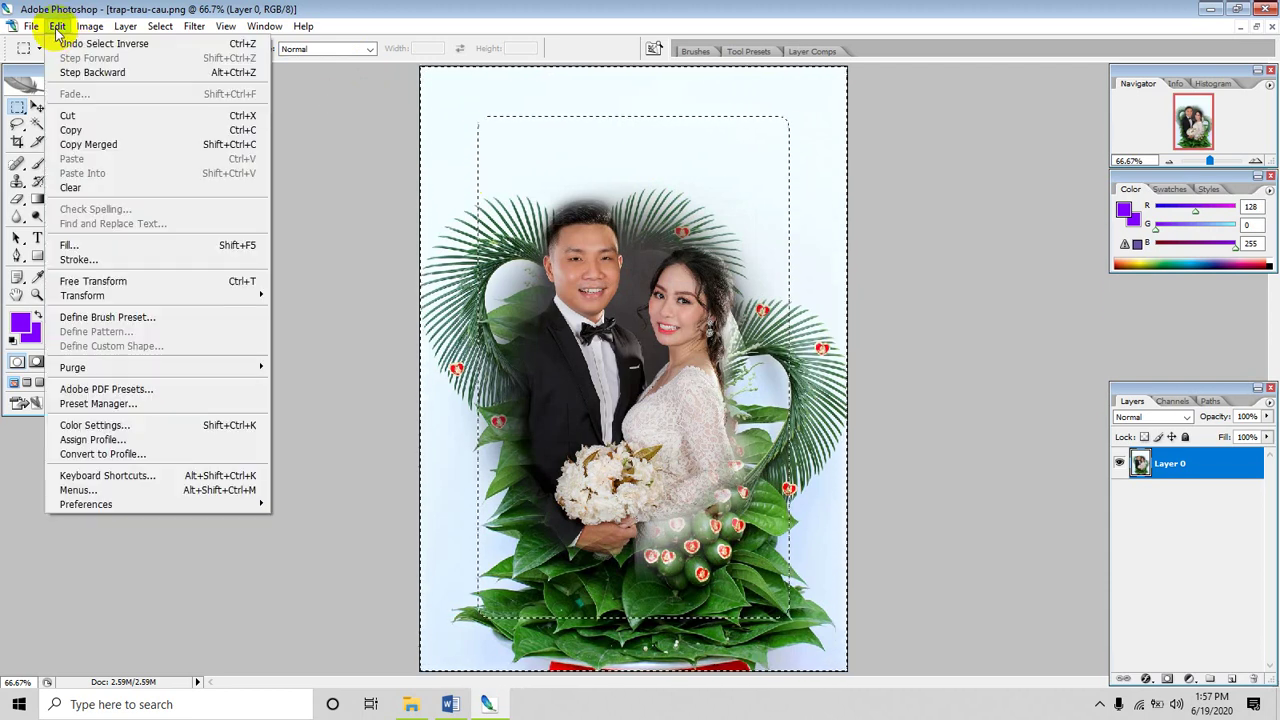
left_click(80, 248)
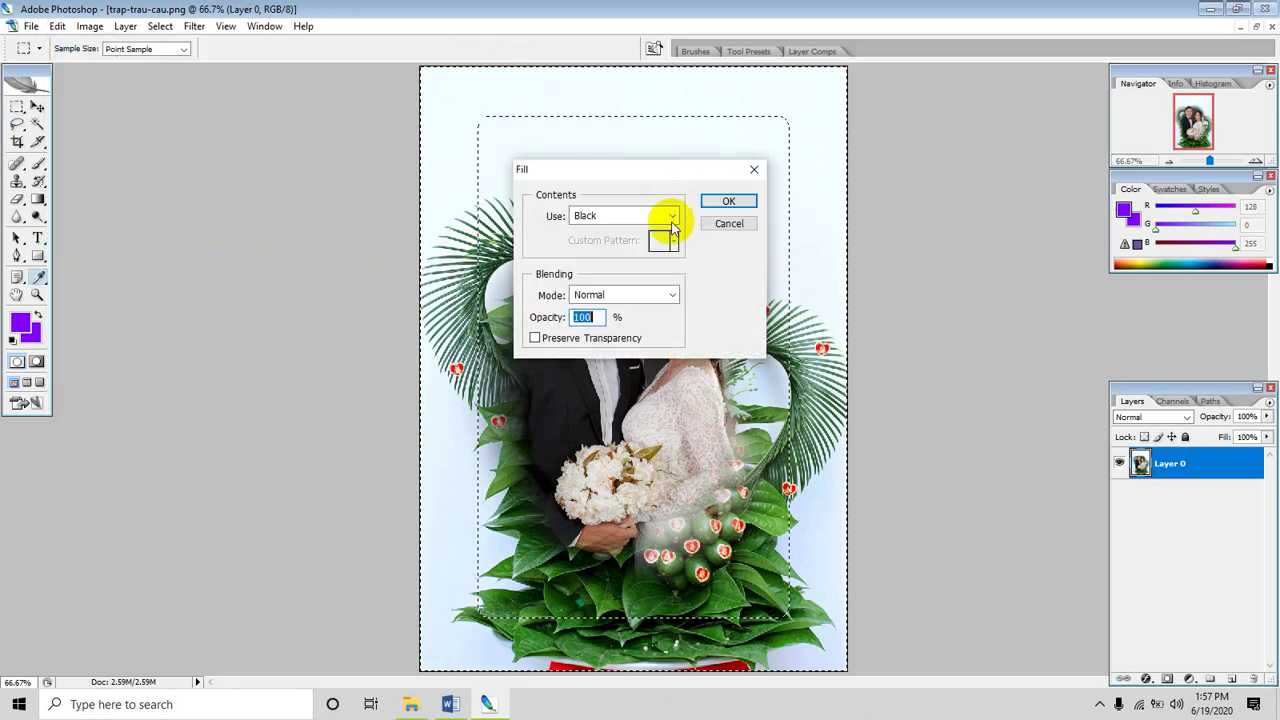
left_click(668, 217)
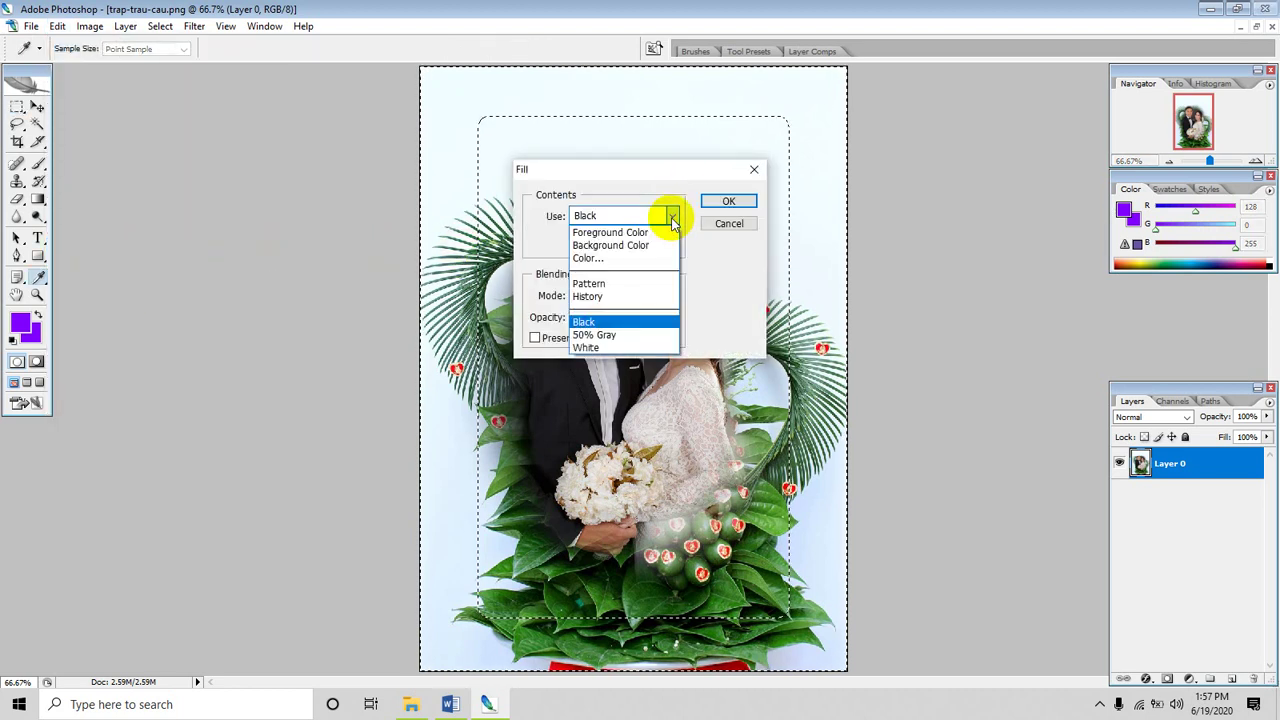
left_click(612, 286)
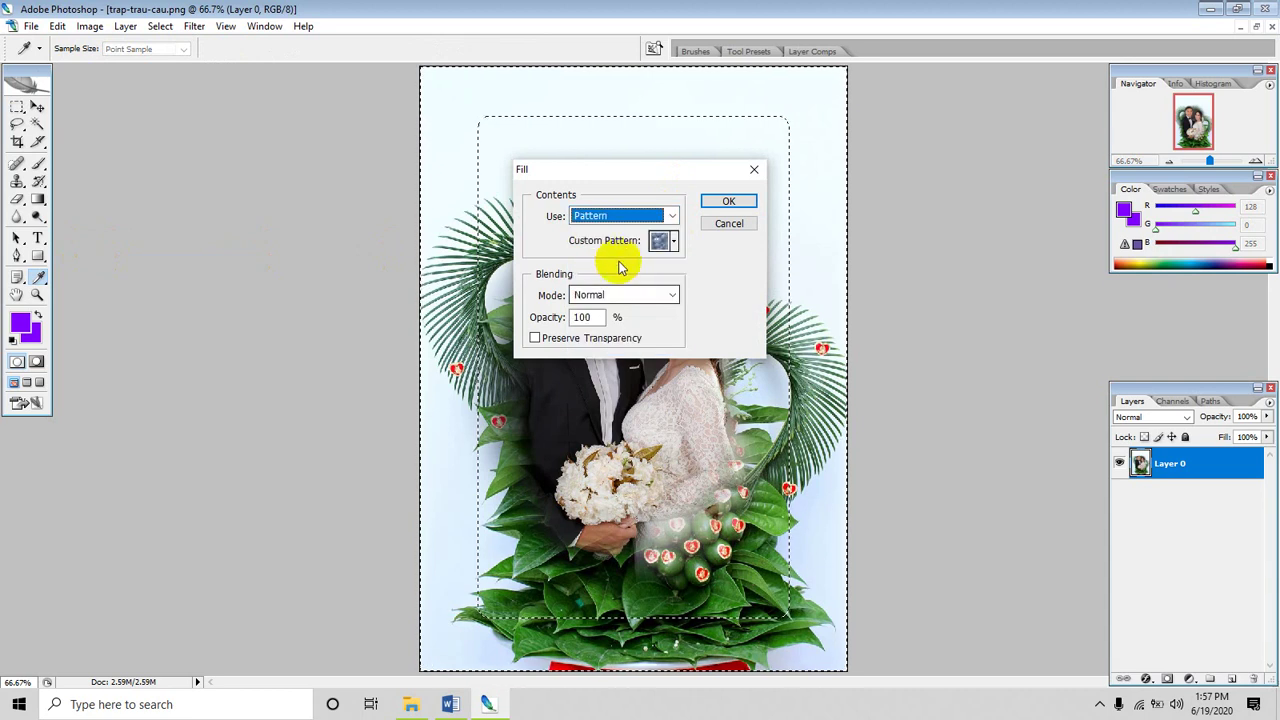
left_click(674, 241)
left_click(634, 297)
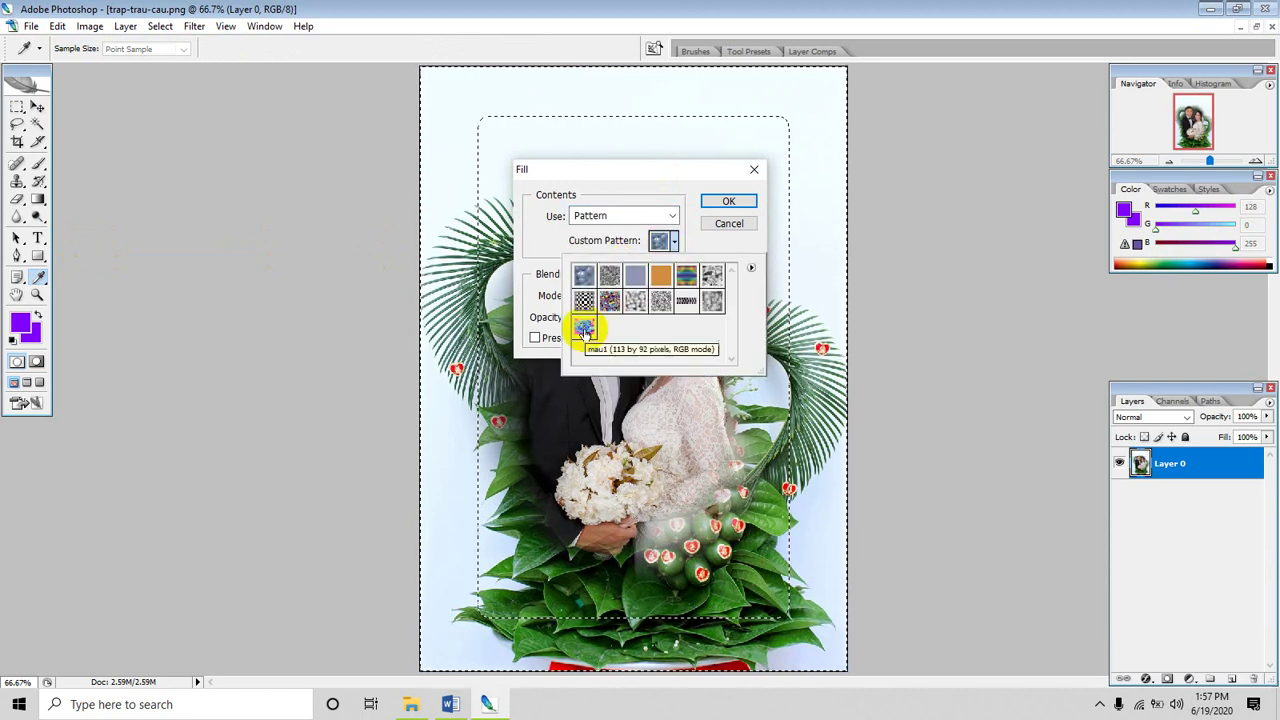
left_click(584, 331)
left_click(733, 202)
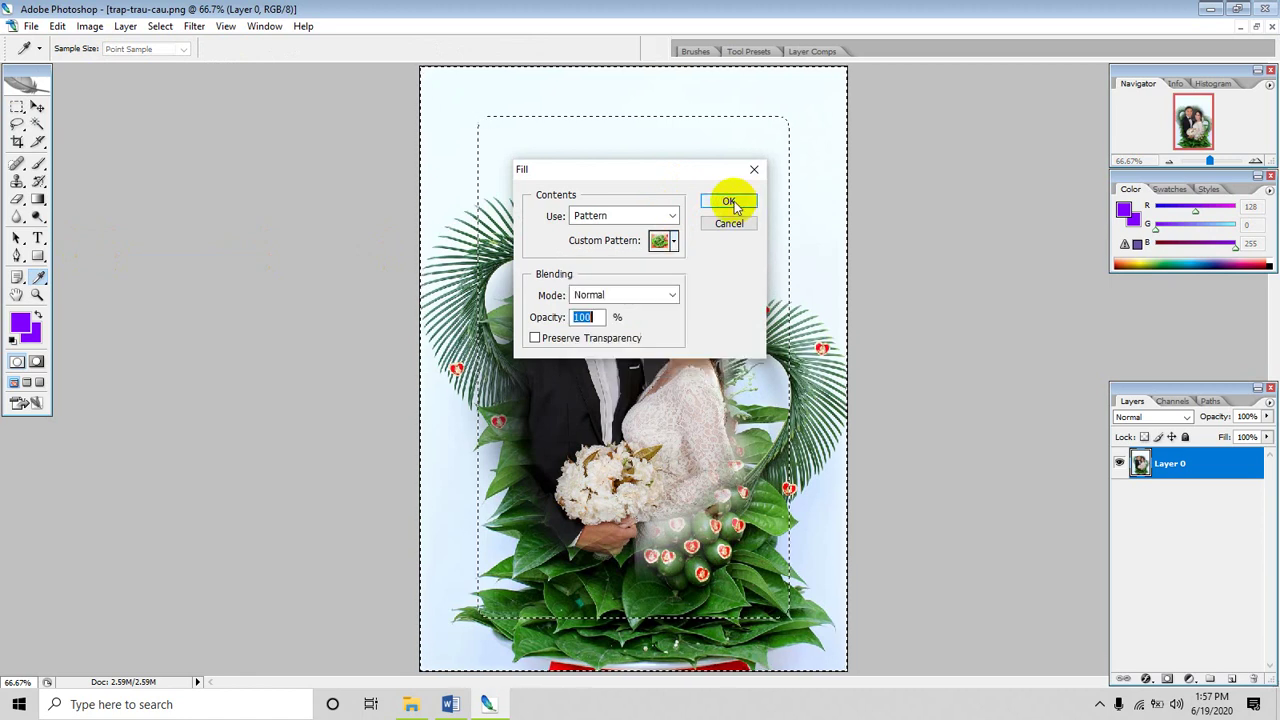
key("m")
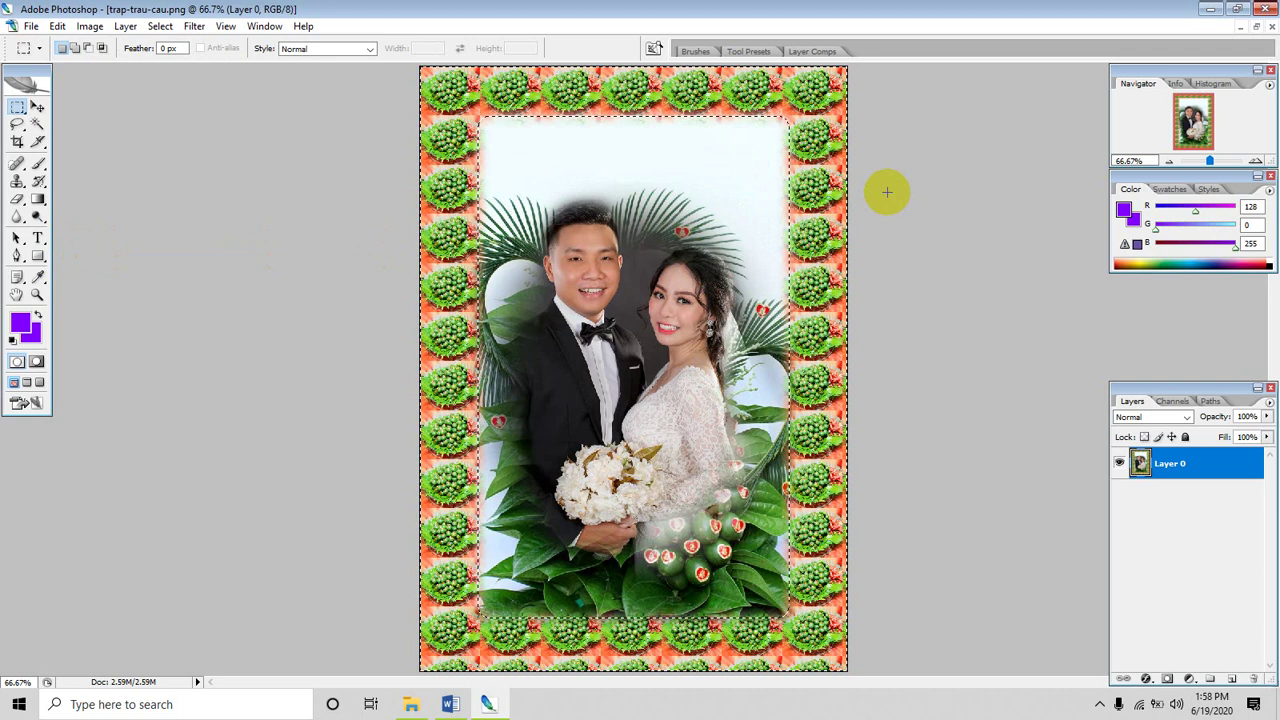
key("ctrl+d")
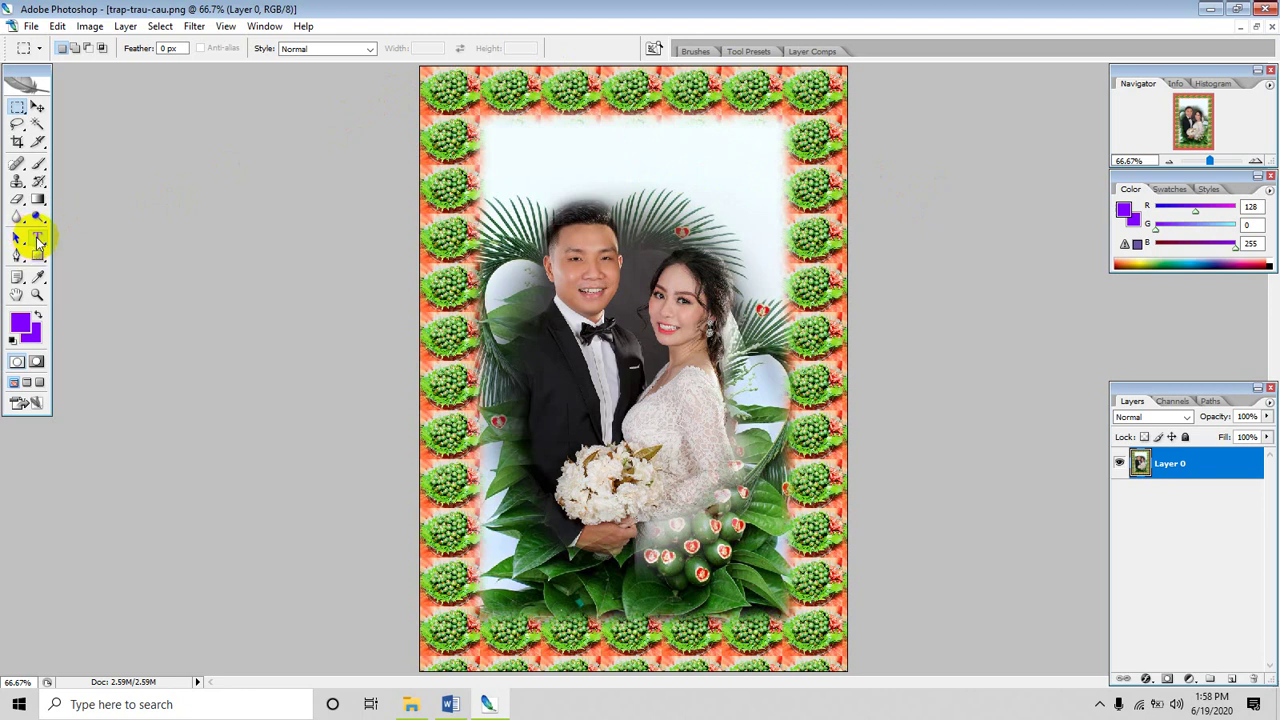
Type a red 30 pt Times New Roman 'HAPPY WEDDING' title near the top of the photo.
left_click(38, 240)
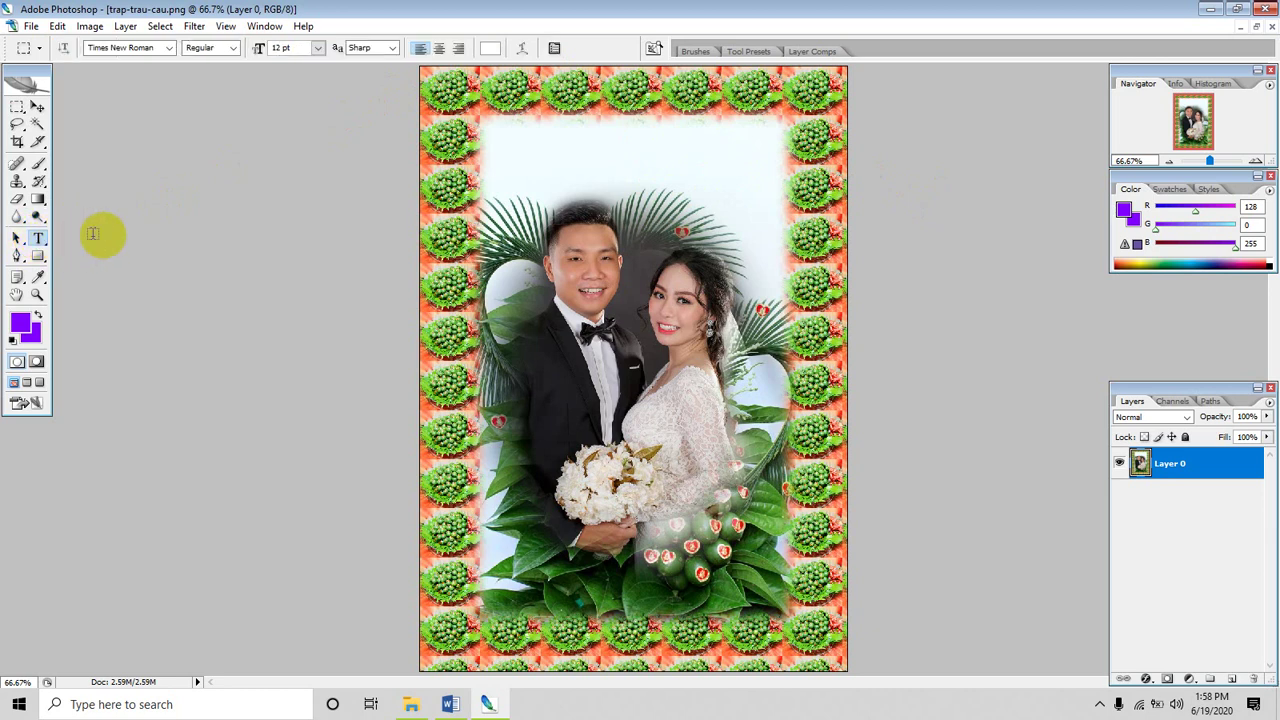
left_click(318, 48)
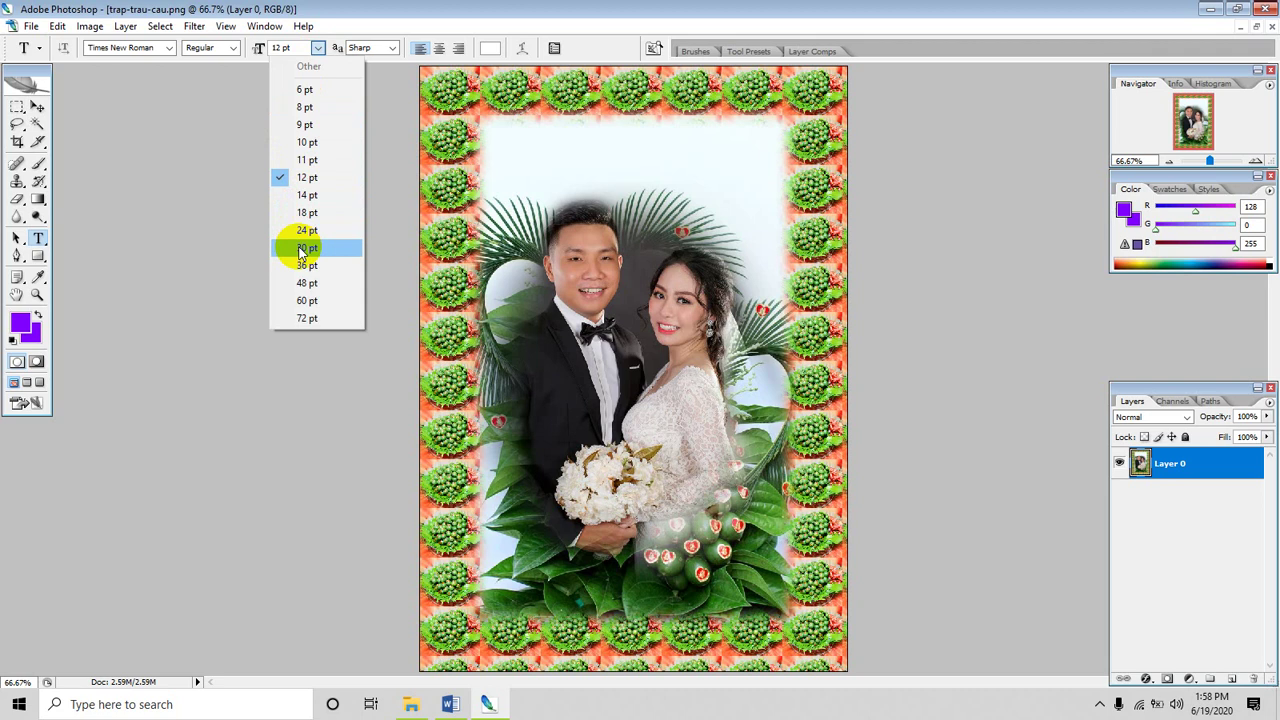
left_click(300, 248)
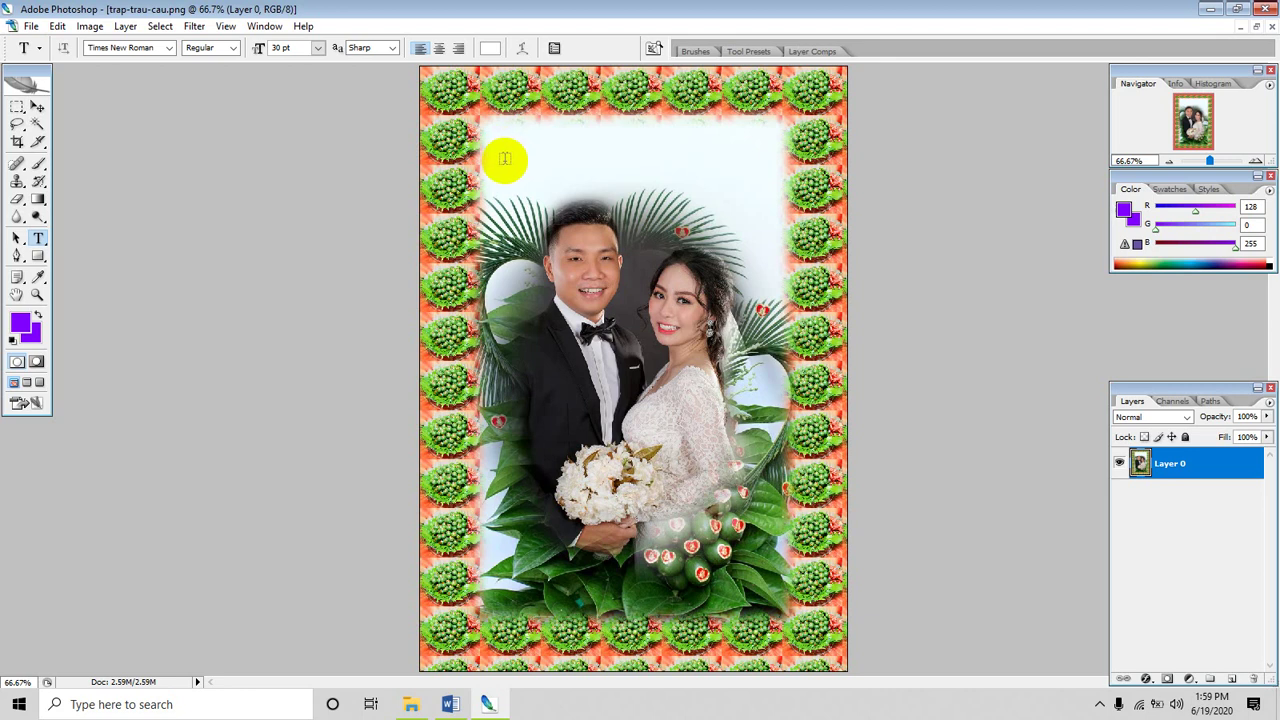
left_click(490, 48)
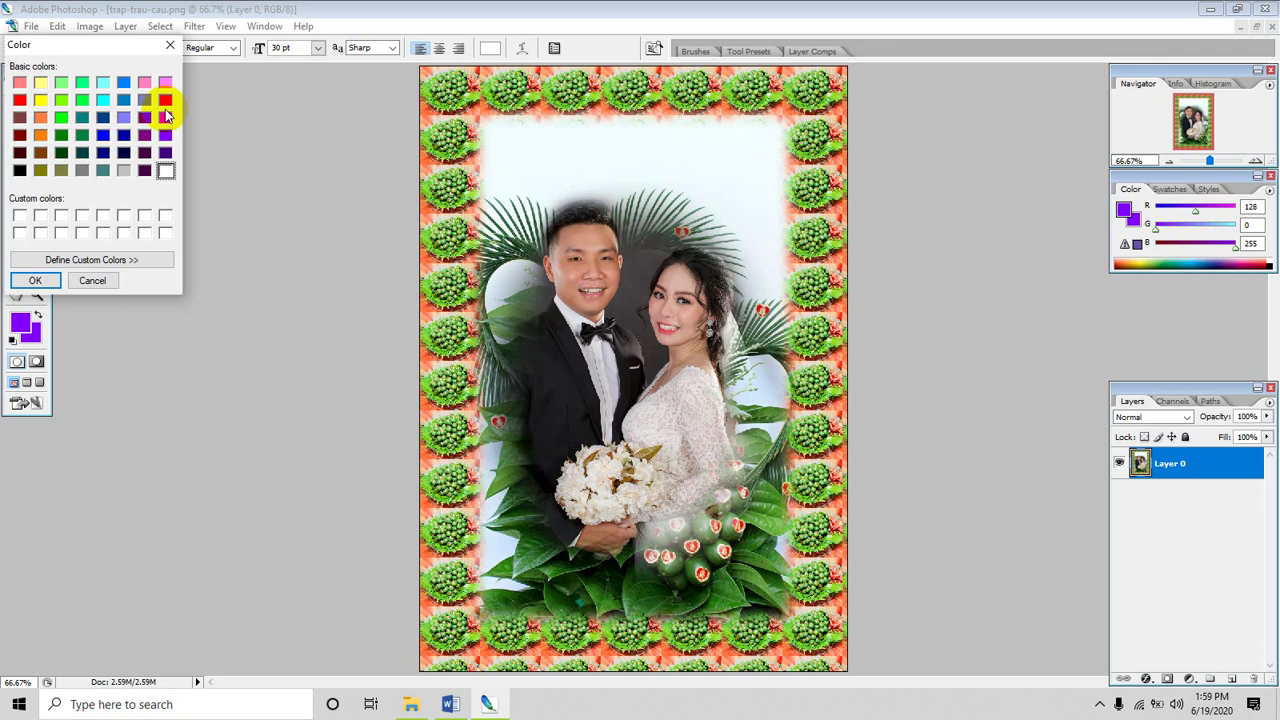
left_click(19, 99)
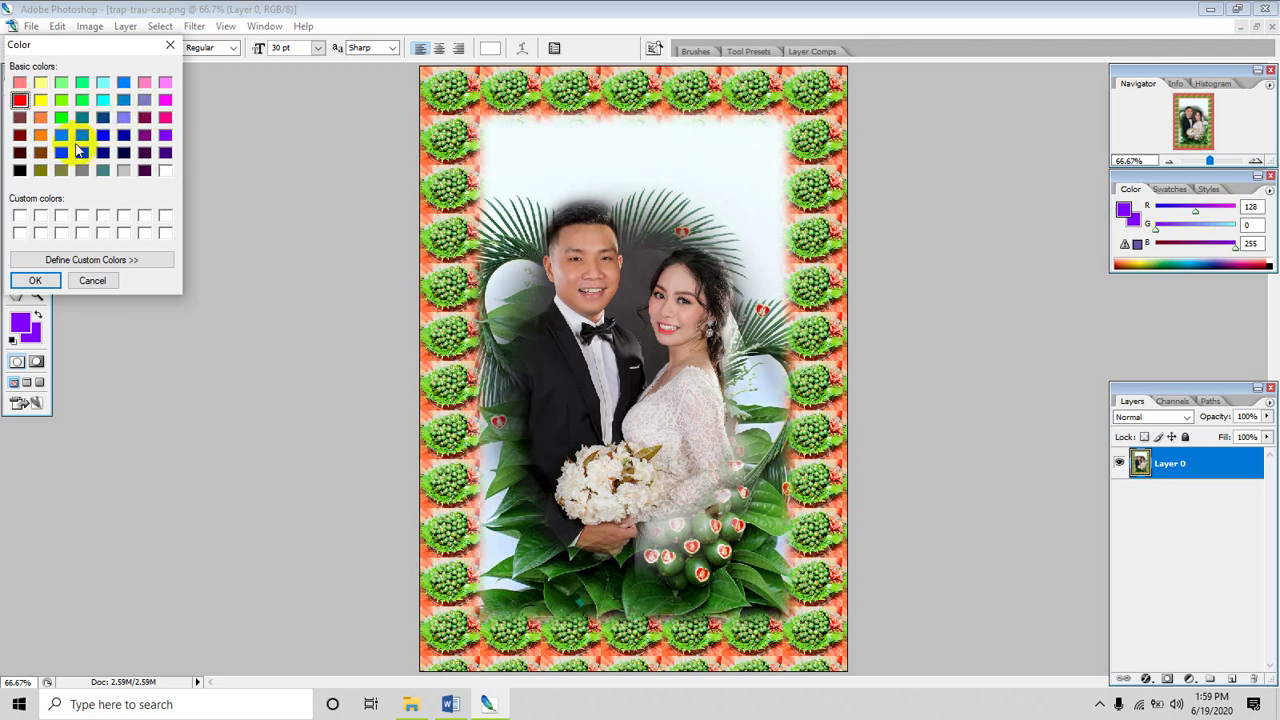
left_click(35, 280)
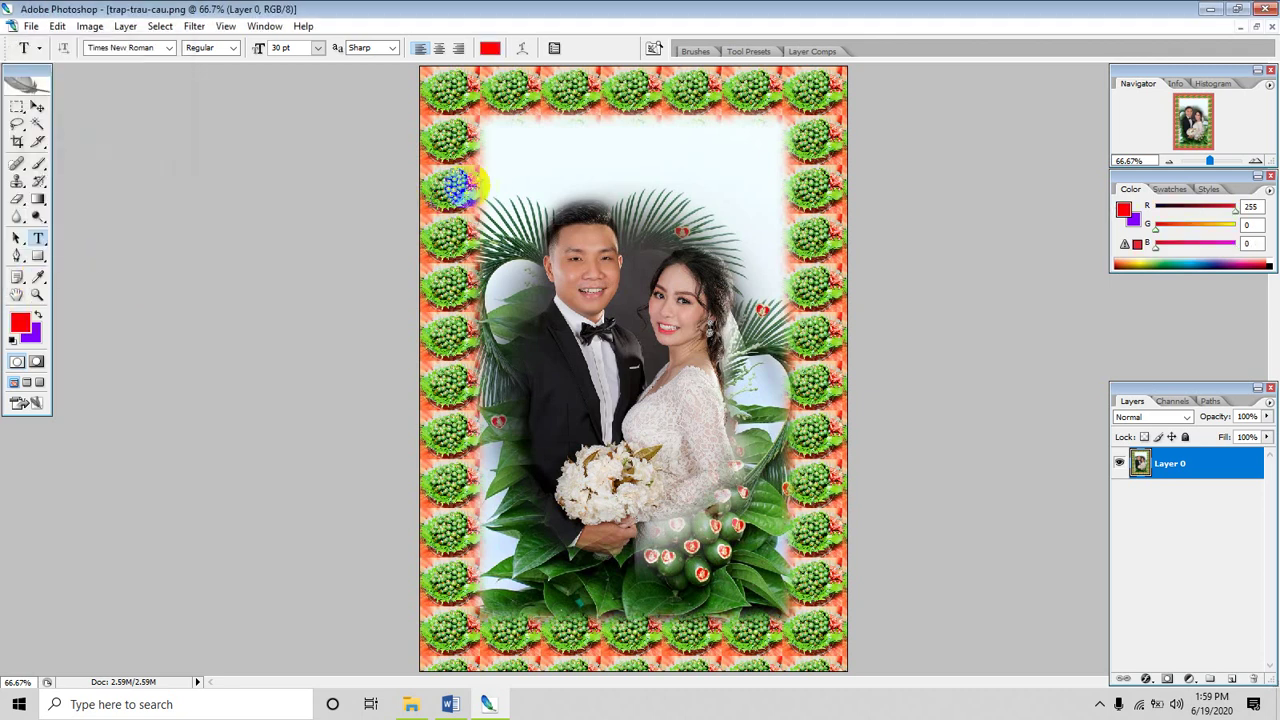
left_click(510, 165)
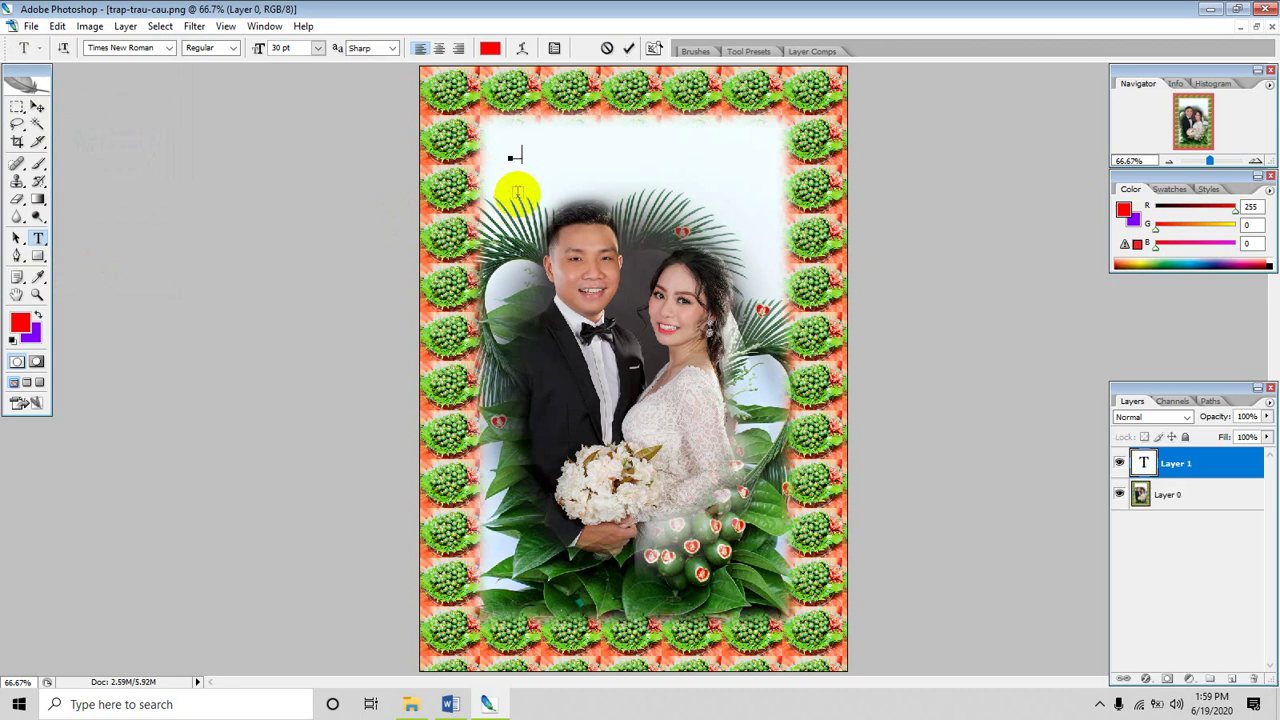
type("HAPPY")
type(" W")
type("EDDI")
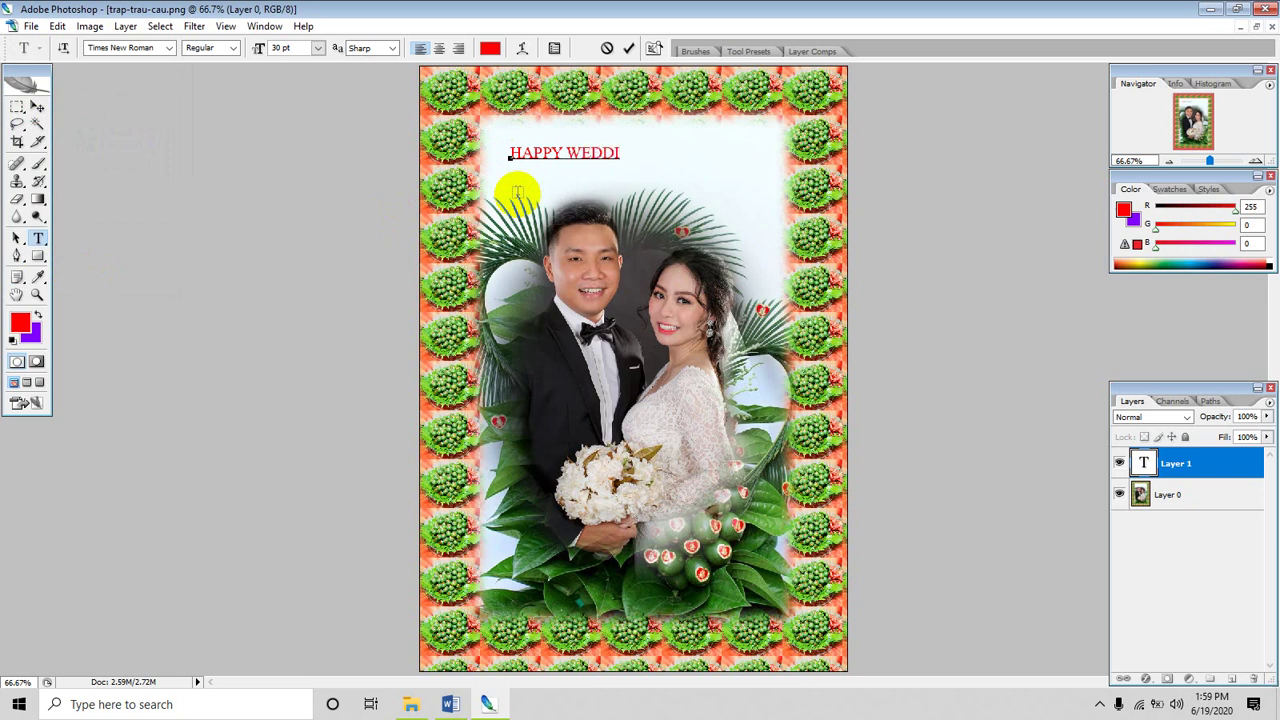
type("NG")
Scale the HAPPY WEDDING title to about 184% and nudge it centred above the couple.
left_click(37, 112)
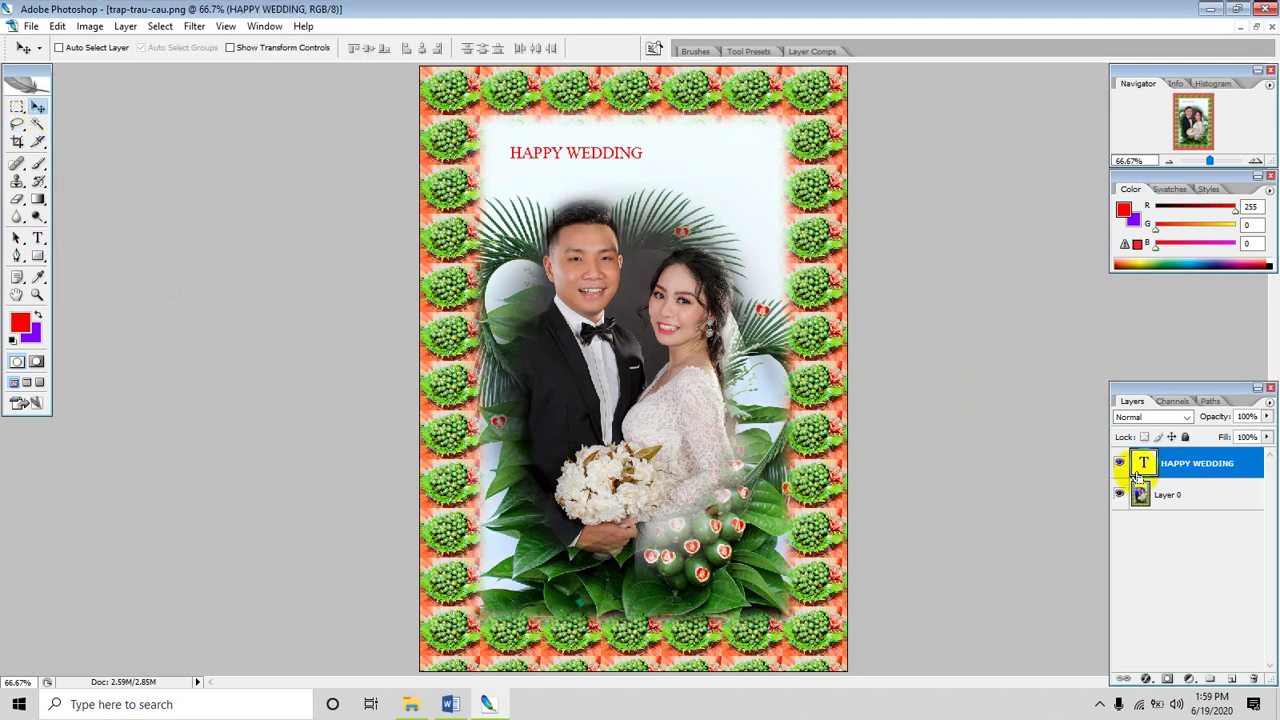
key("ctrl+t")
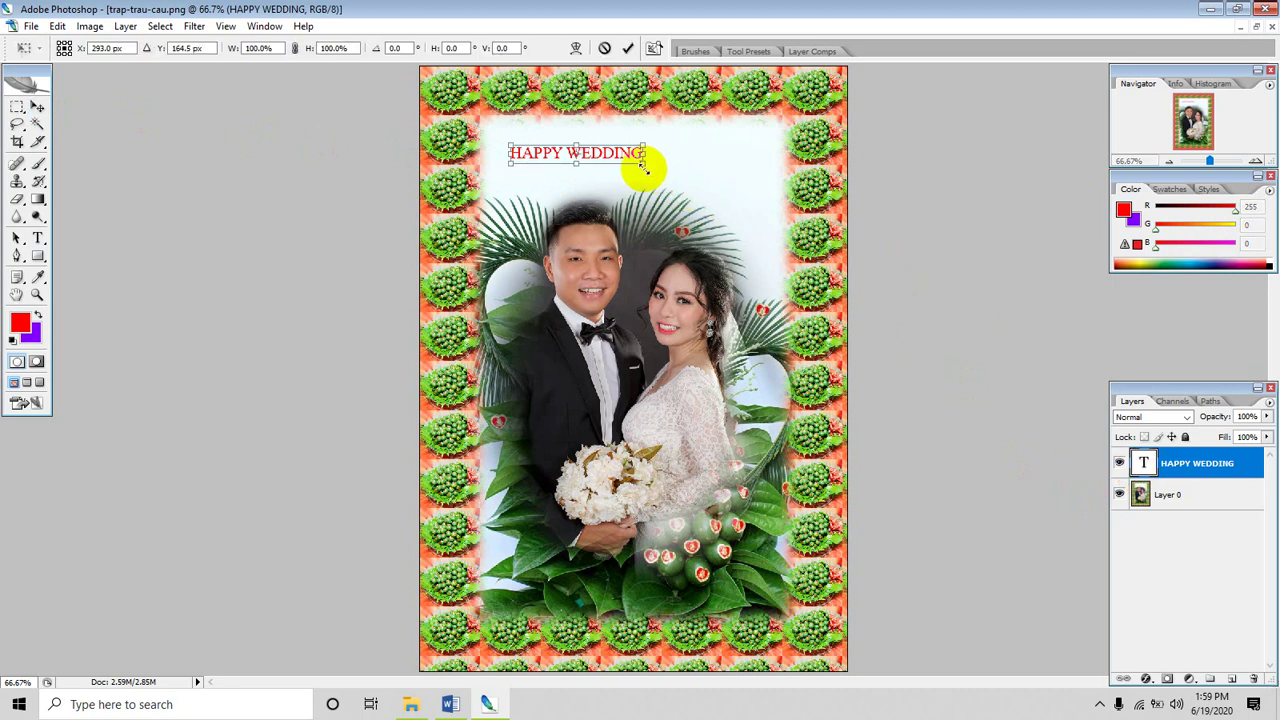
left_click_drag(643, 167, 748, 210)
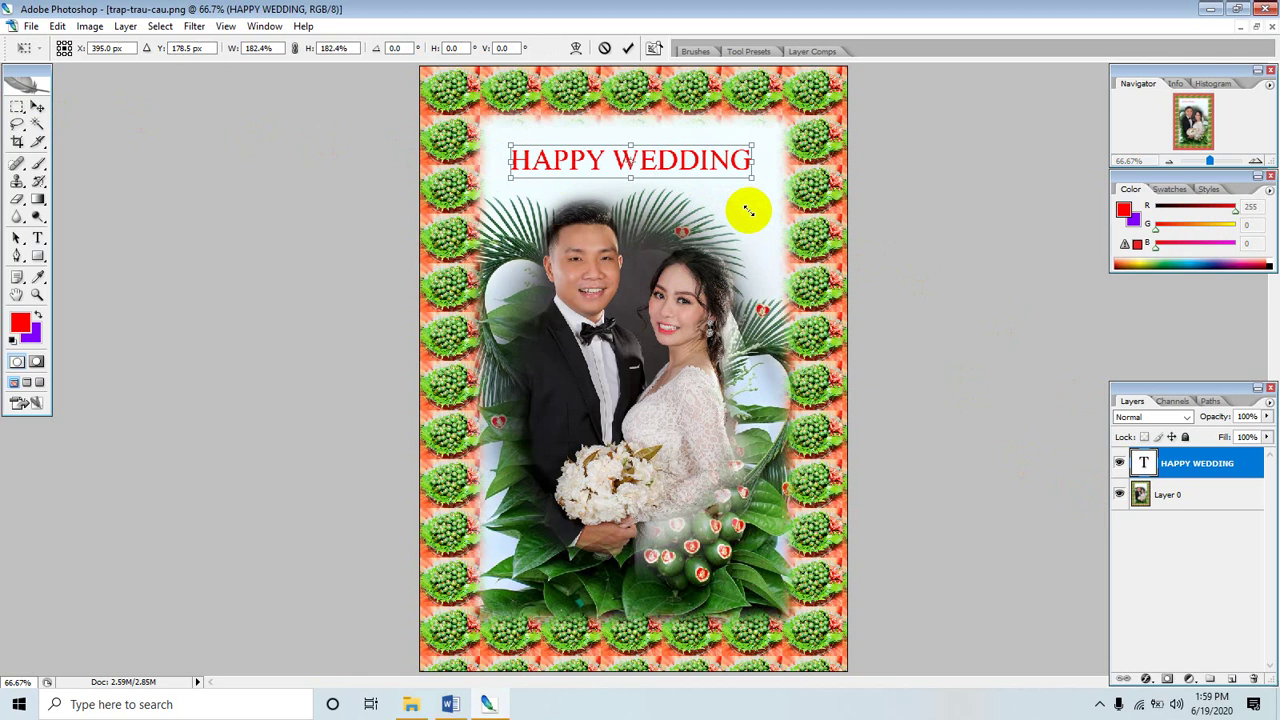
left_click_drag(748, 210, 750, 212)
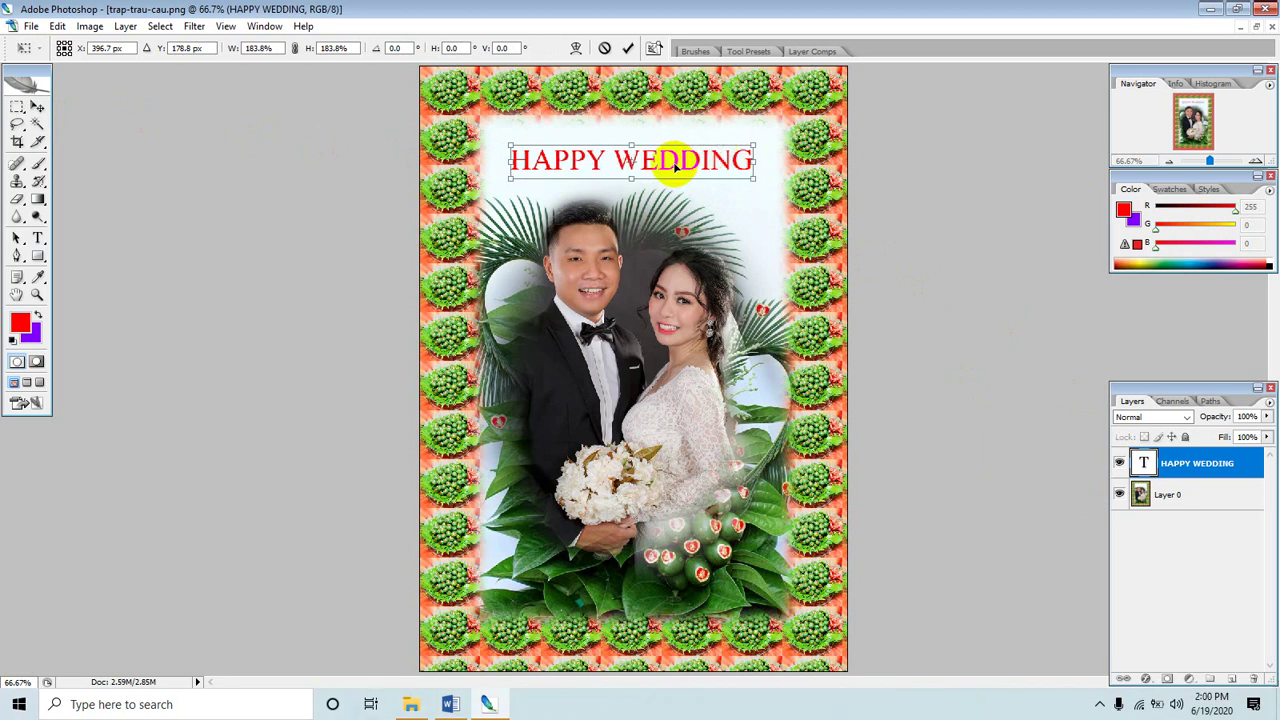
key("Left")
key("Left")
key("Left")
left_click_drag(673, 167, 674, 167)
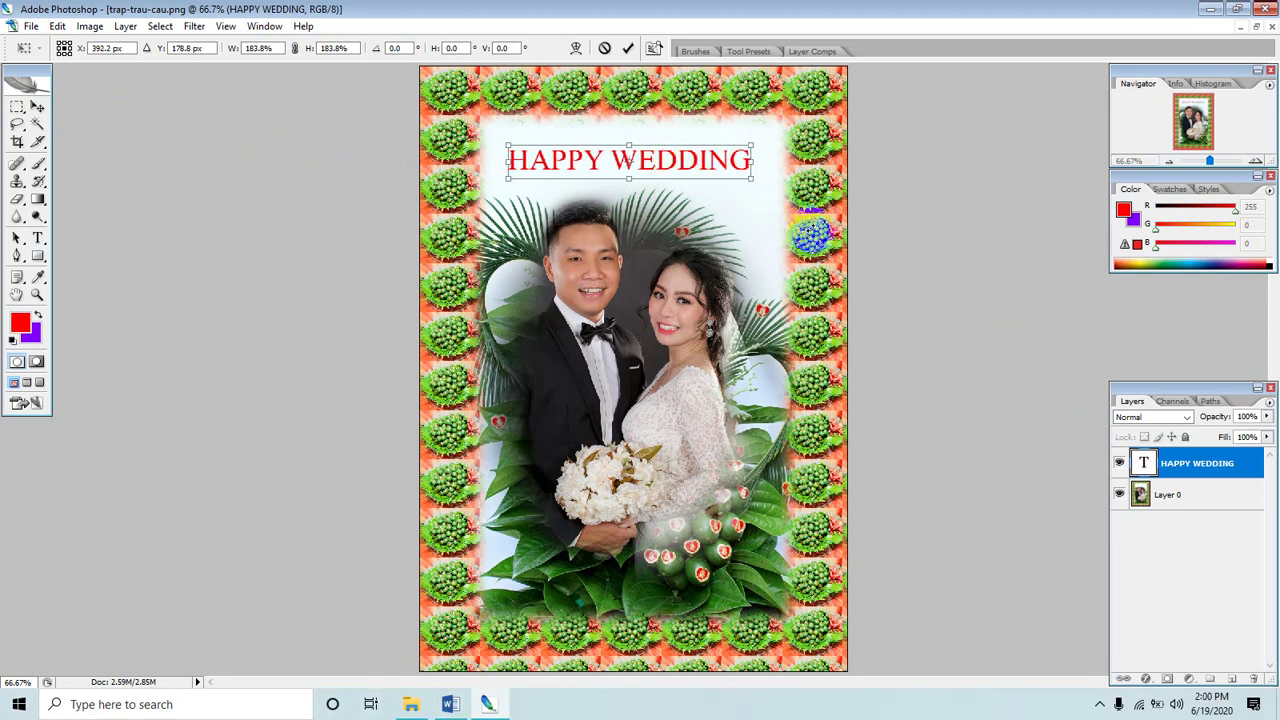
key("Return")
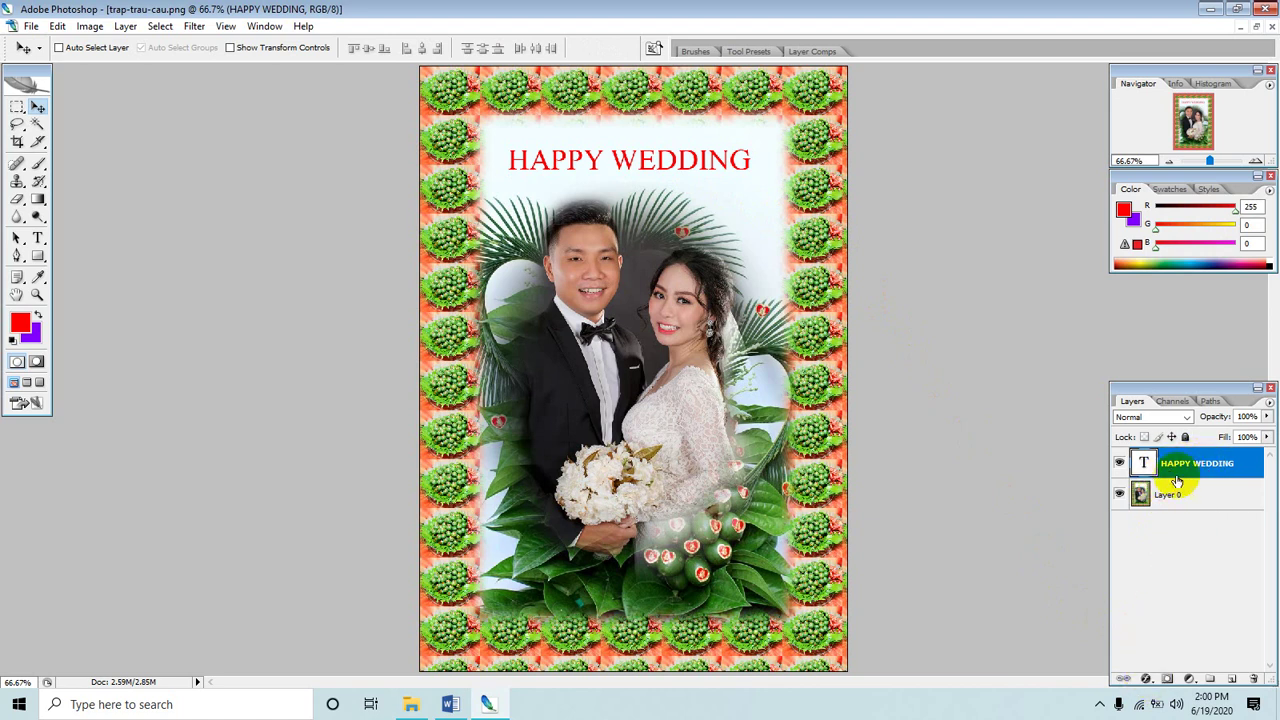
In the title's Blending Options, turn on Drop Shadow and Inner Shadow.
left_click(1146, 679)
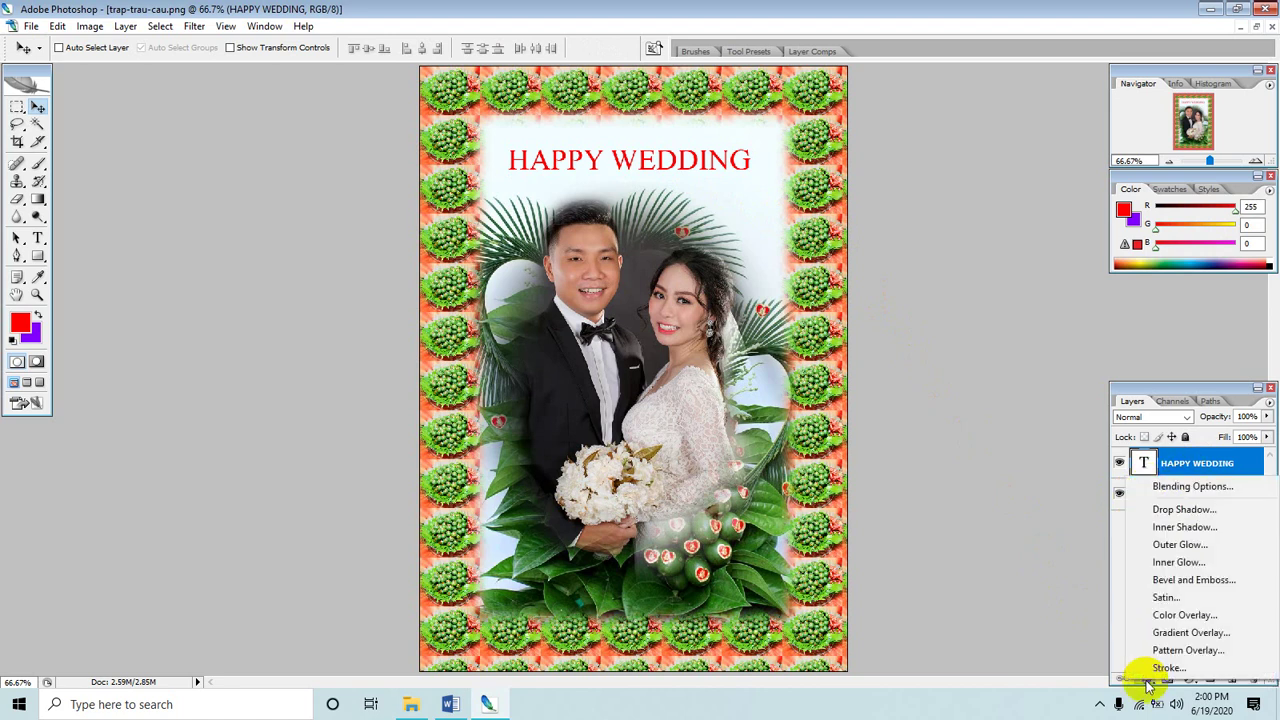
left_click(1165, 490)
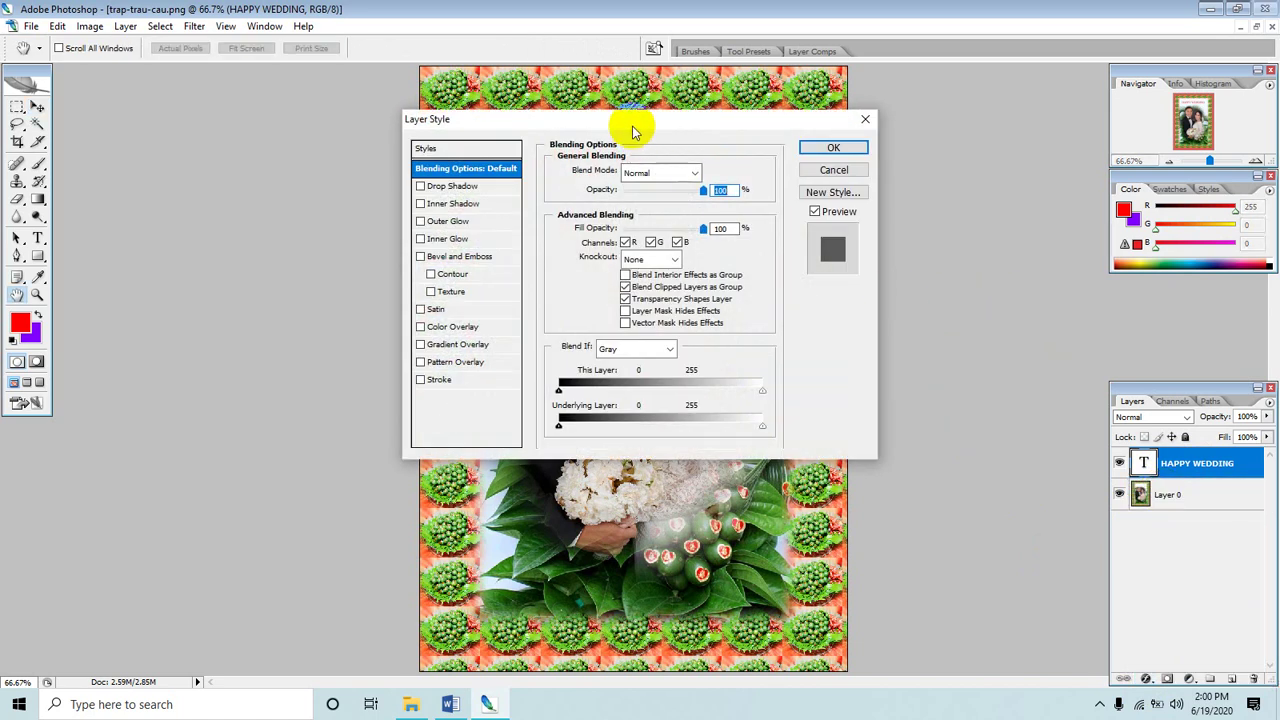
left_click_drag(632, 132, 1035, 115)
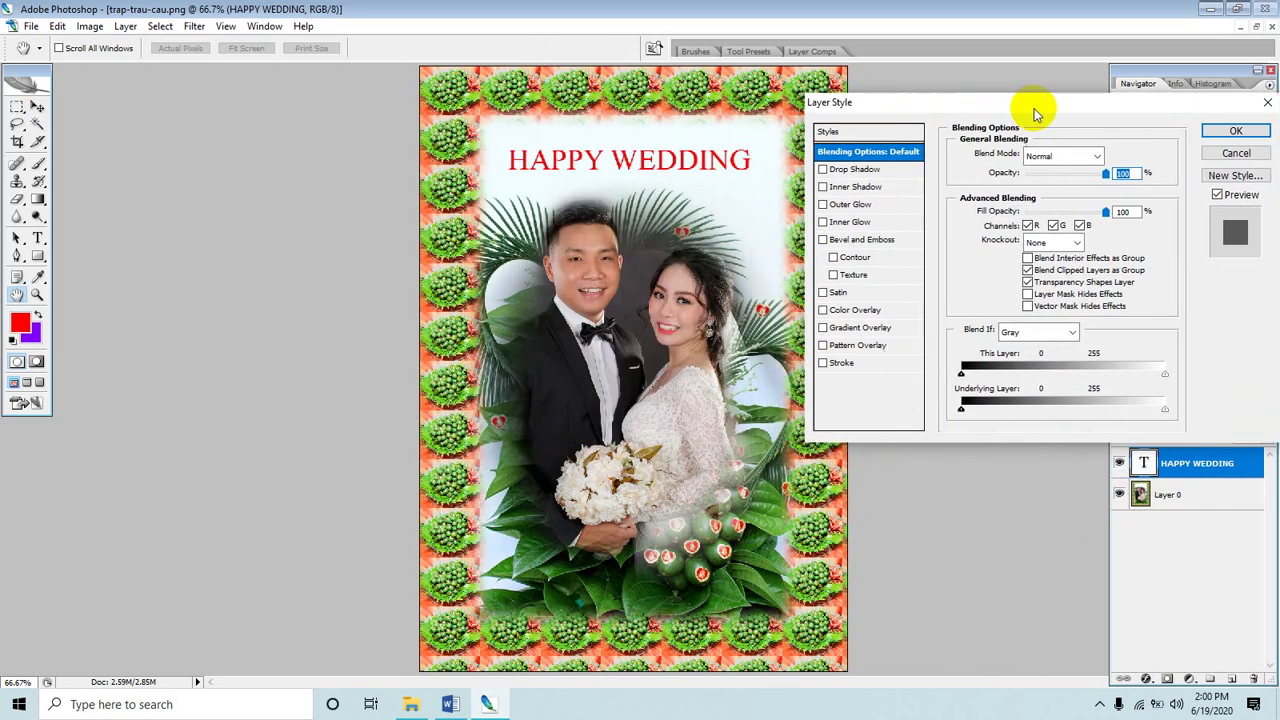
left_click(823, 171)
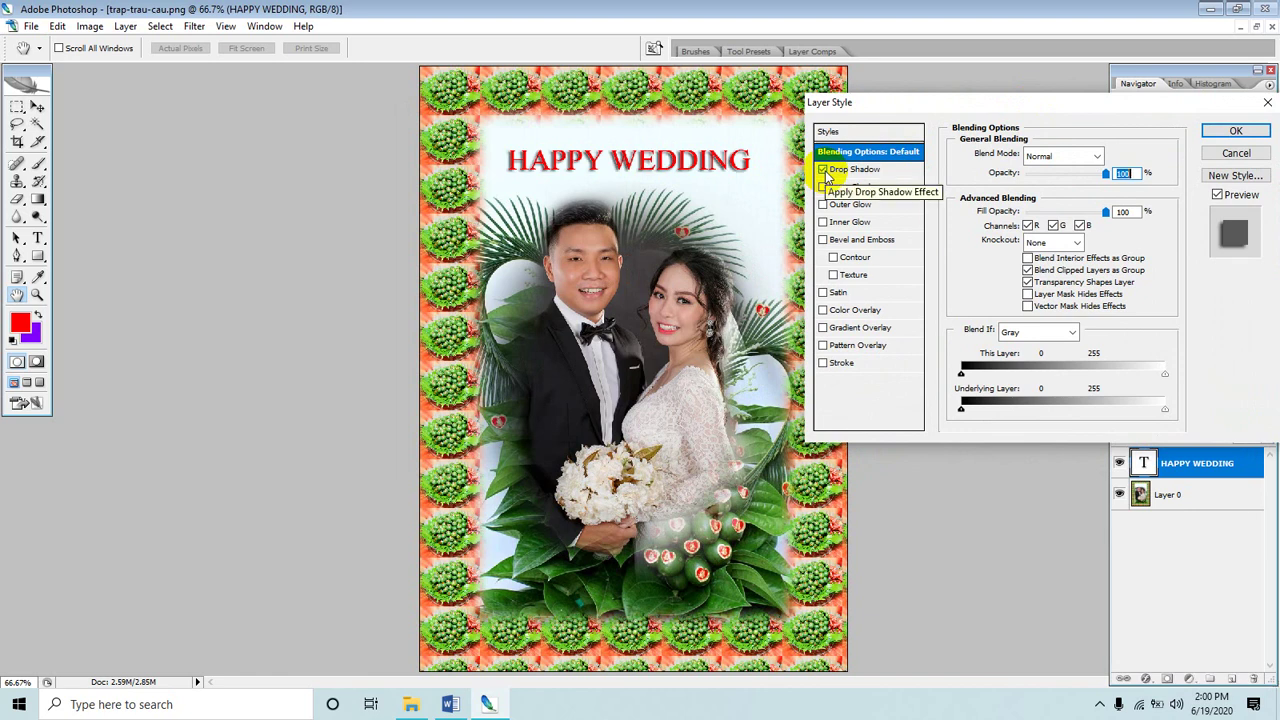
left_click(824, 172)
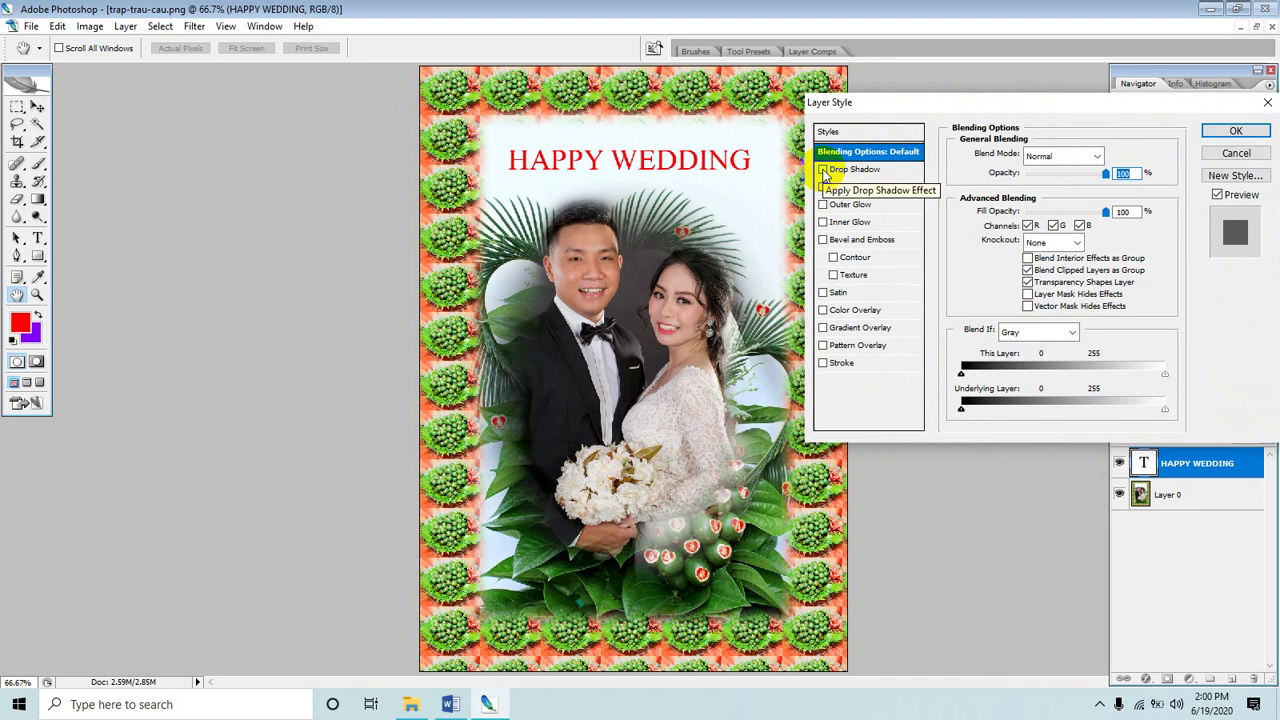
left_click(823, 171)
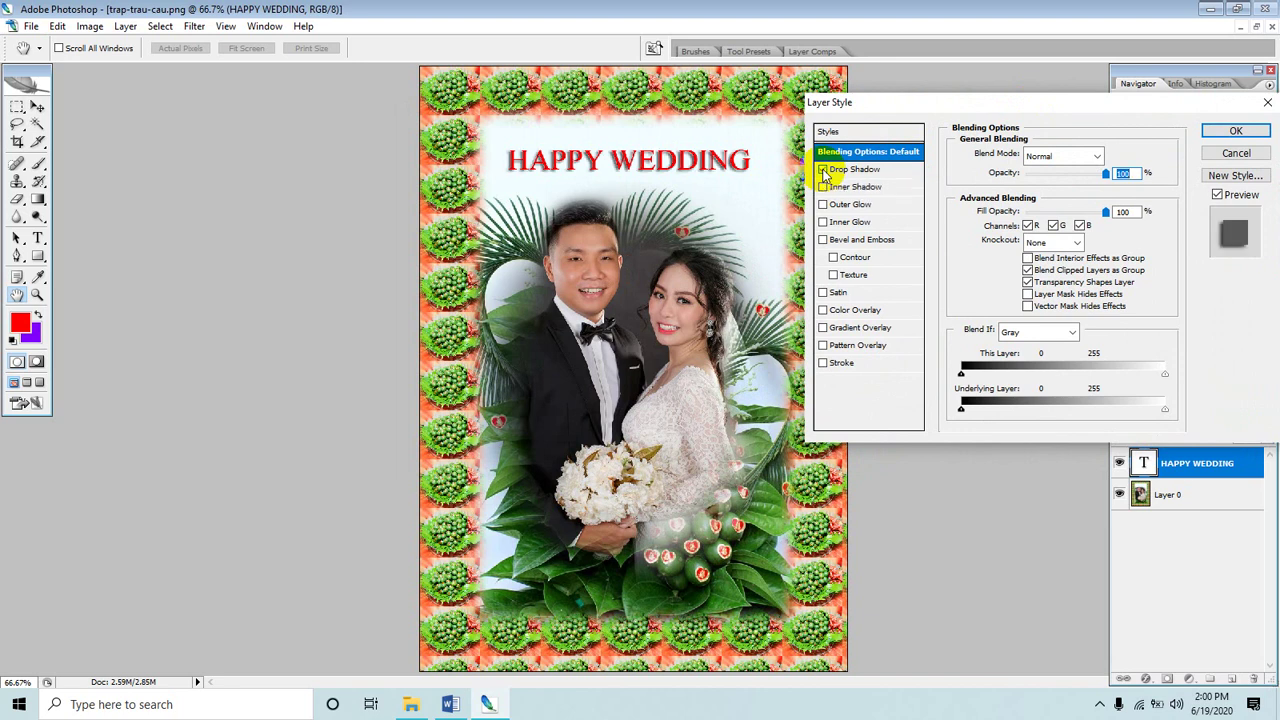
left_click(823, 170)
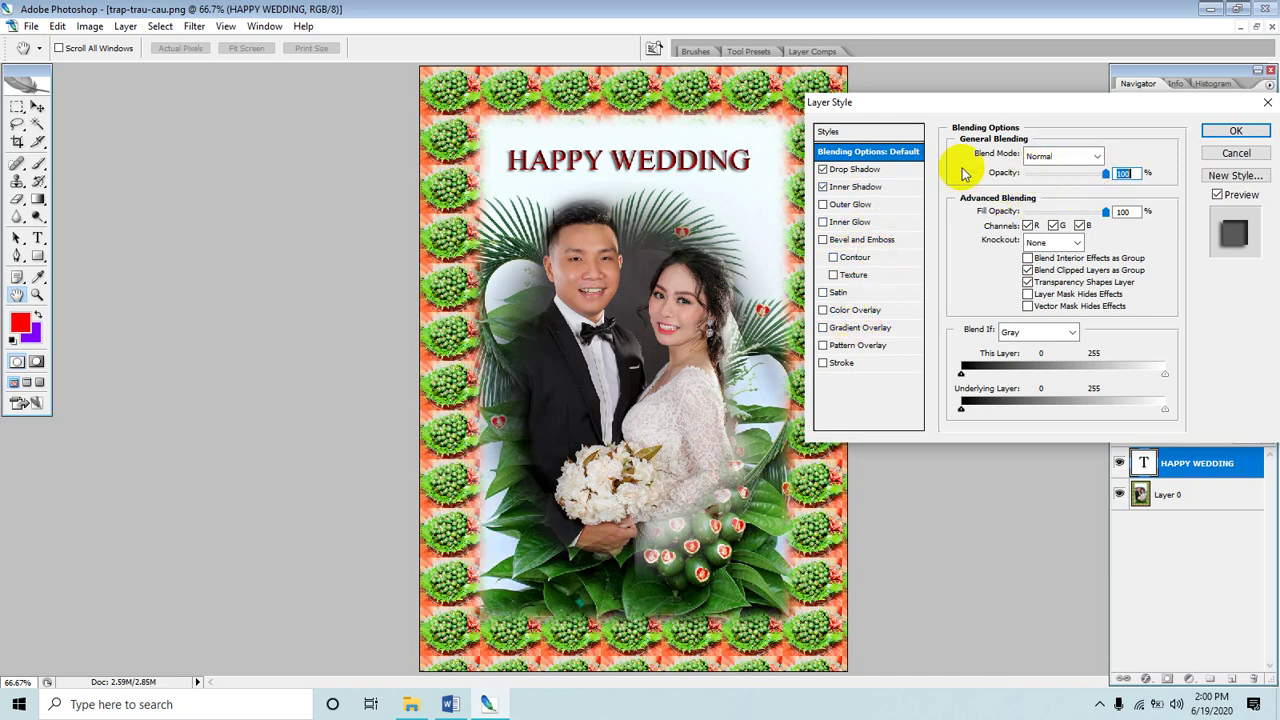
Adjust the drop shadow's angle, distance, spread and size.
left_click(856, 170)
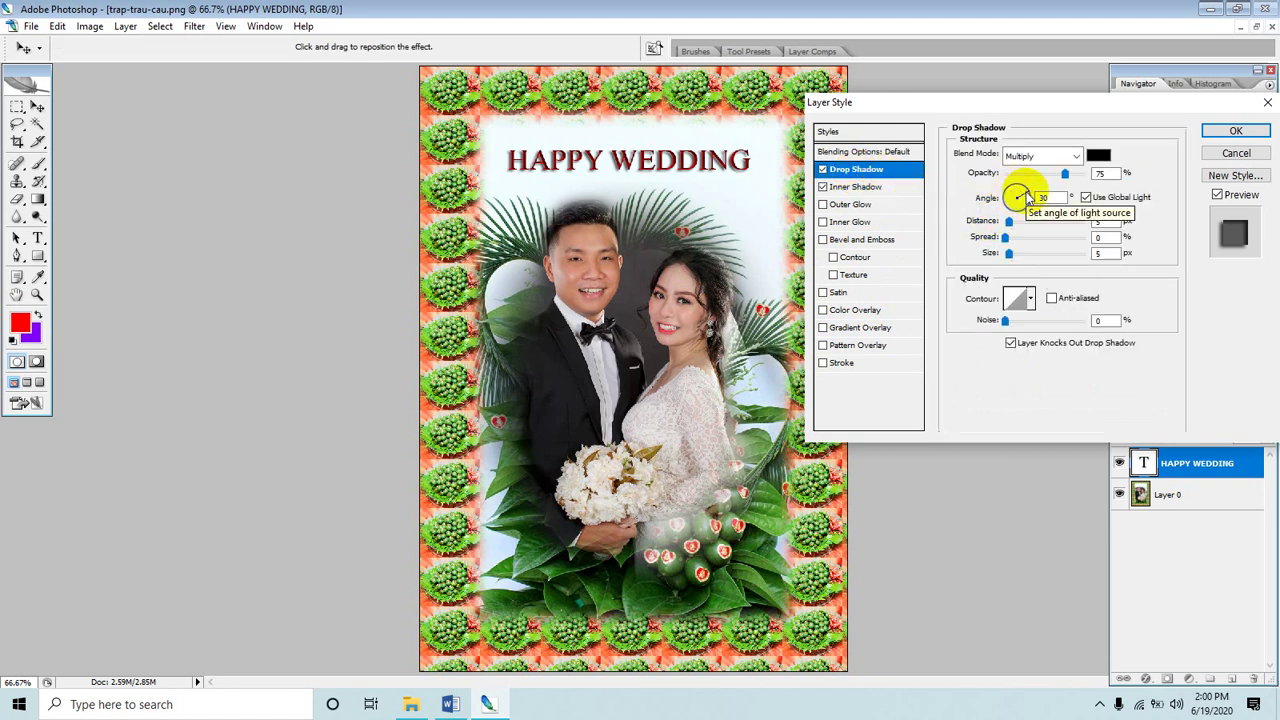
left_click_drag(1025, 194, 998, 181)
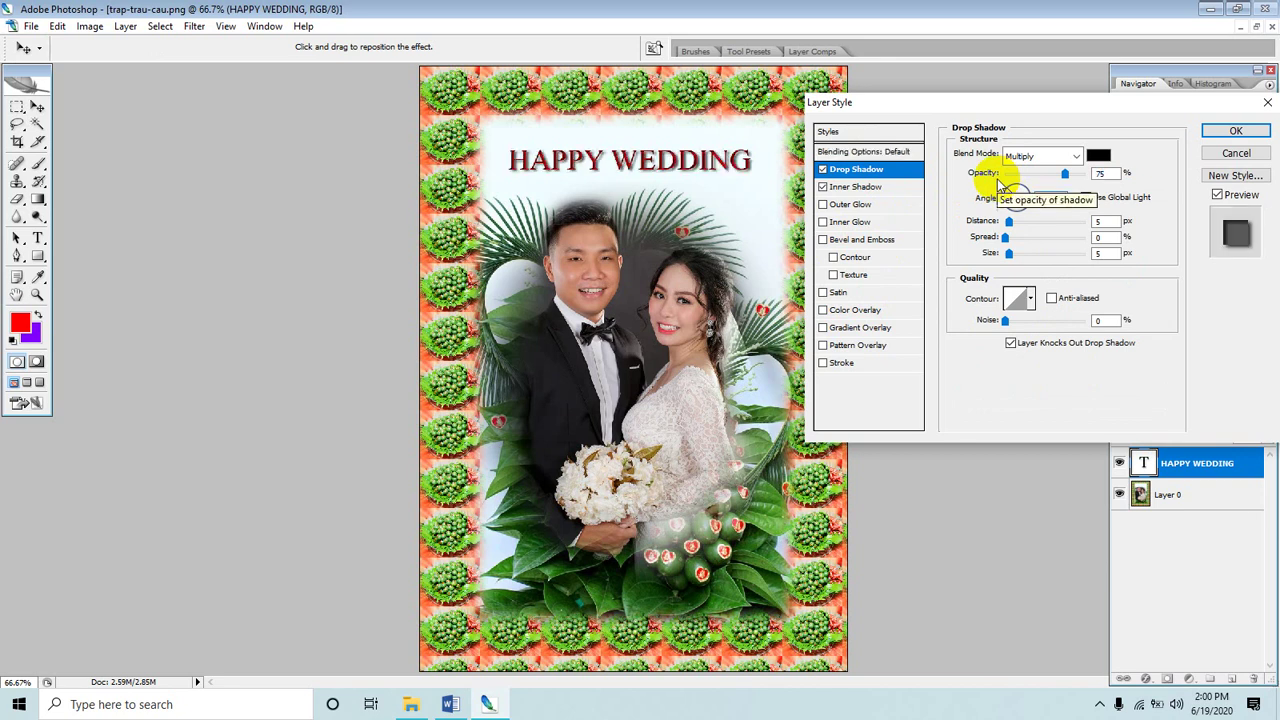
left_click_drag(1018, 188, 1013, 228)
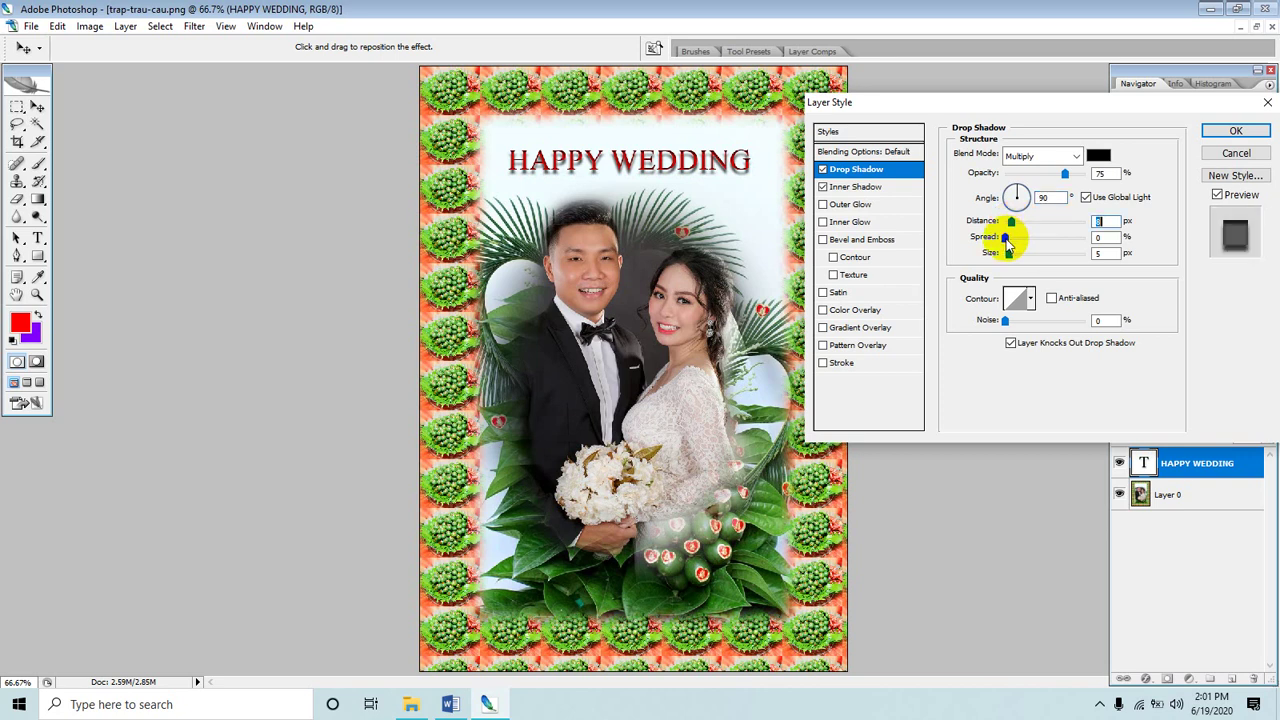
left_click(1006, 237)
left_click_drag(1007, 237, 1013, 238)
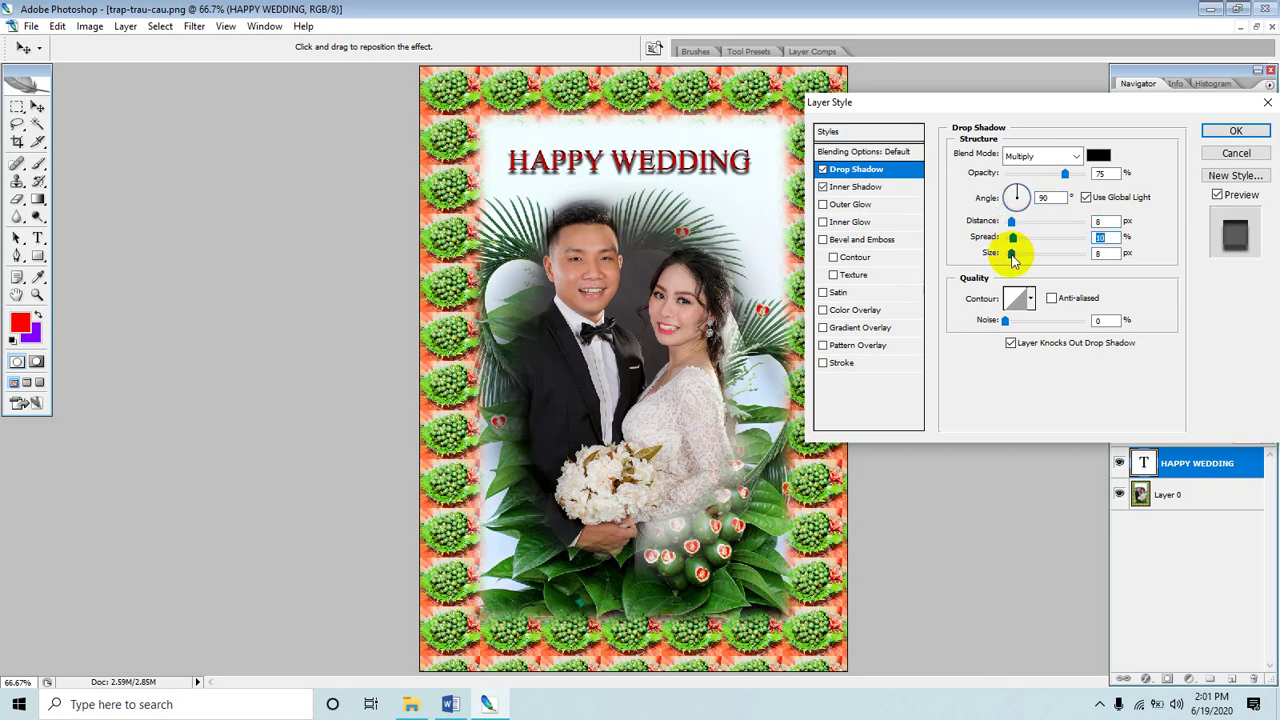
left_click_drag(1012, 255, 1016, 258)
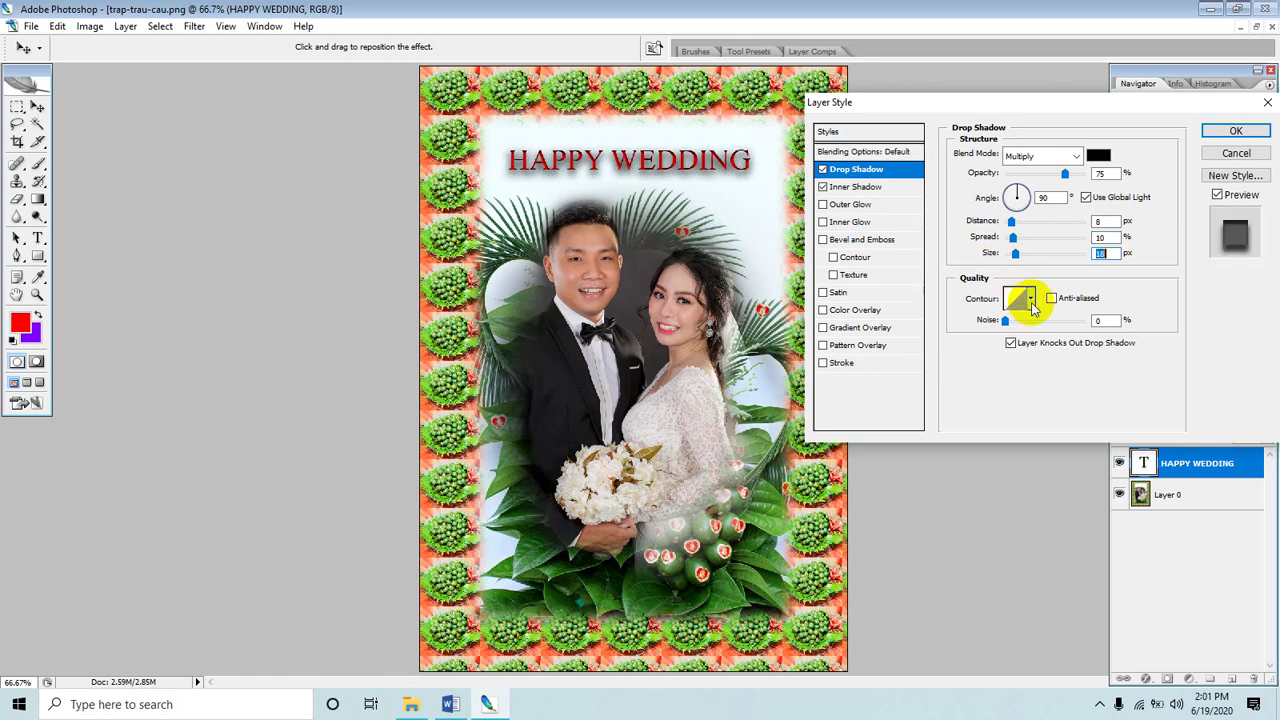
Choose a lighter shadow contour, enable Anti-aliased, and set size 21 with 0% spread.
left_click(1030, 298)
left_click(968, 335)
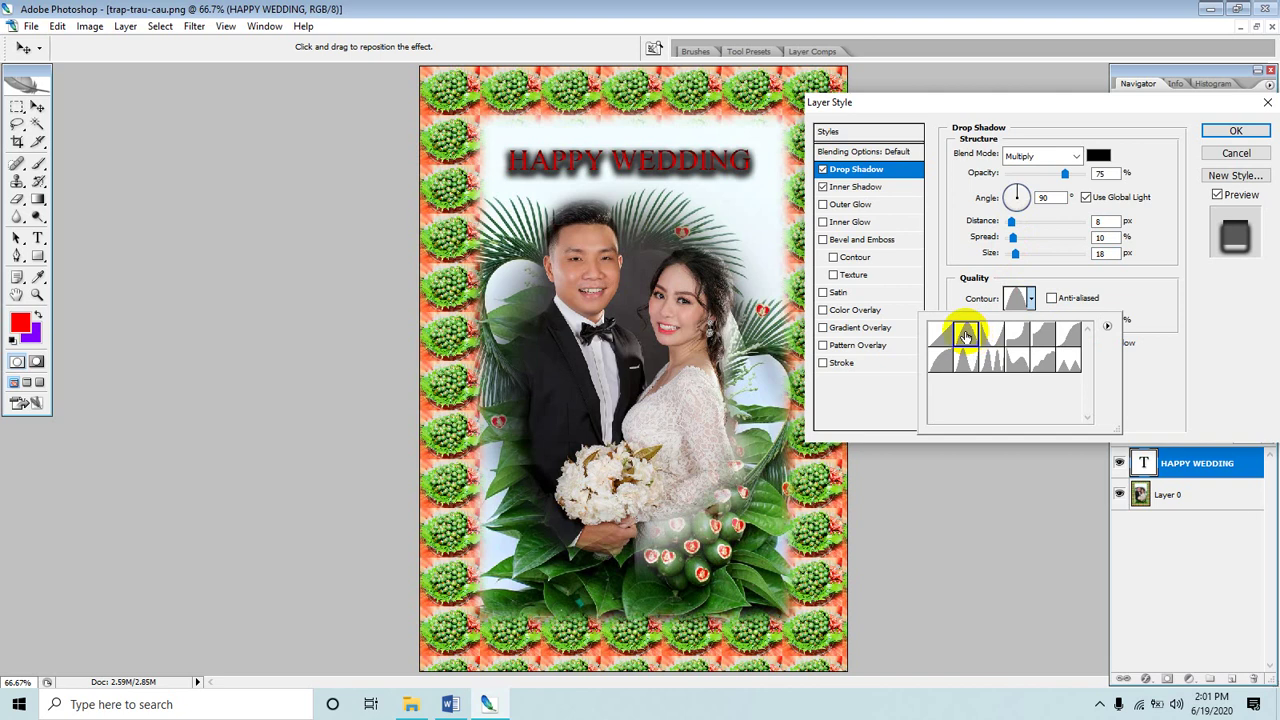
left_click(1050, 299)
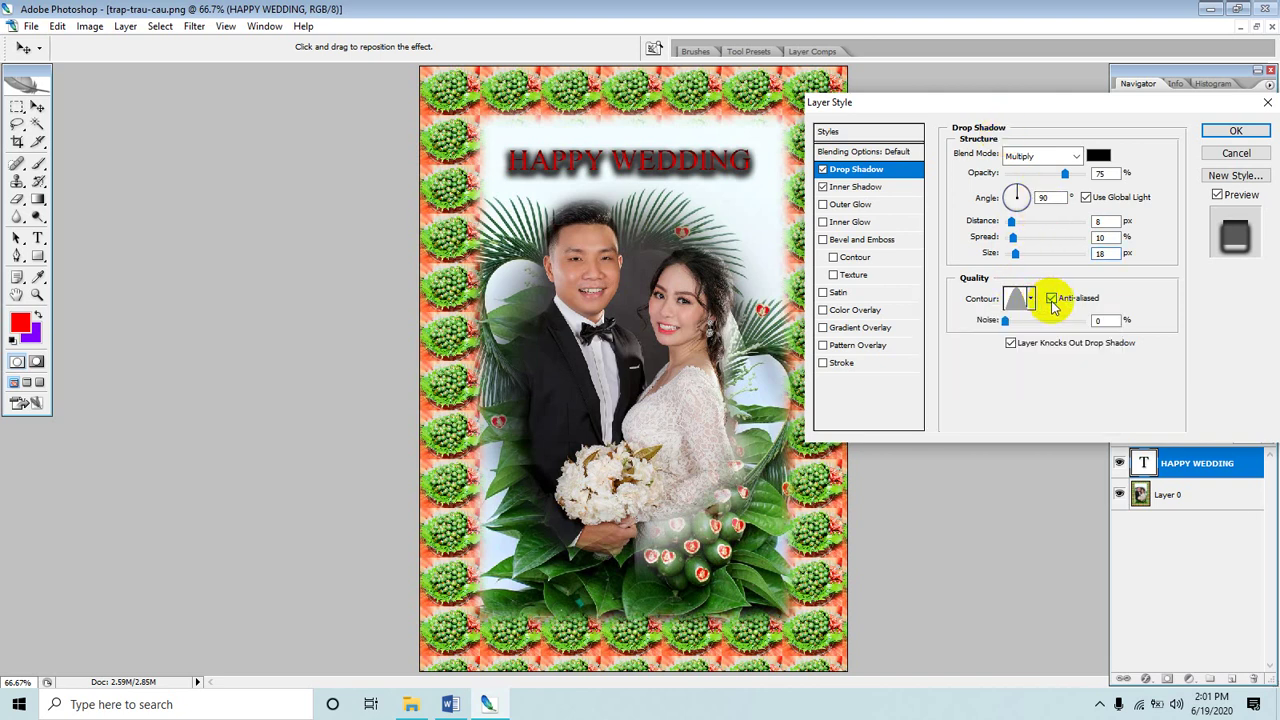
left_click(1030, 298)
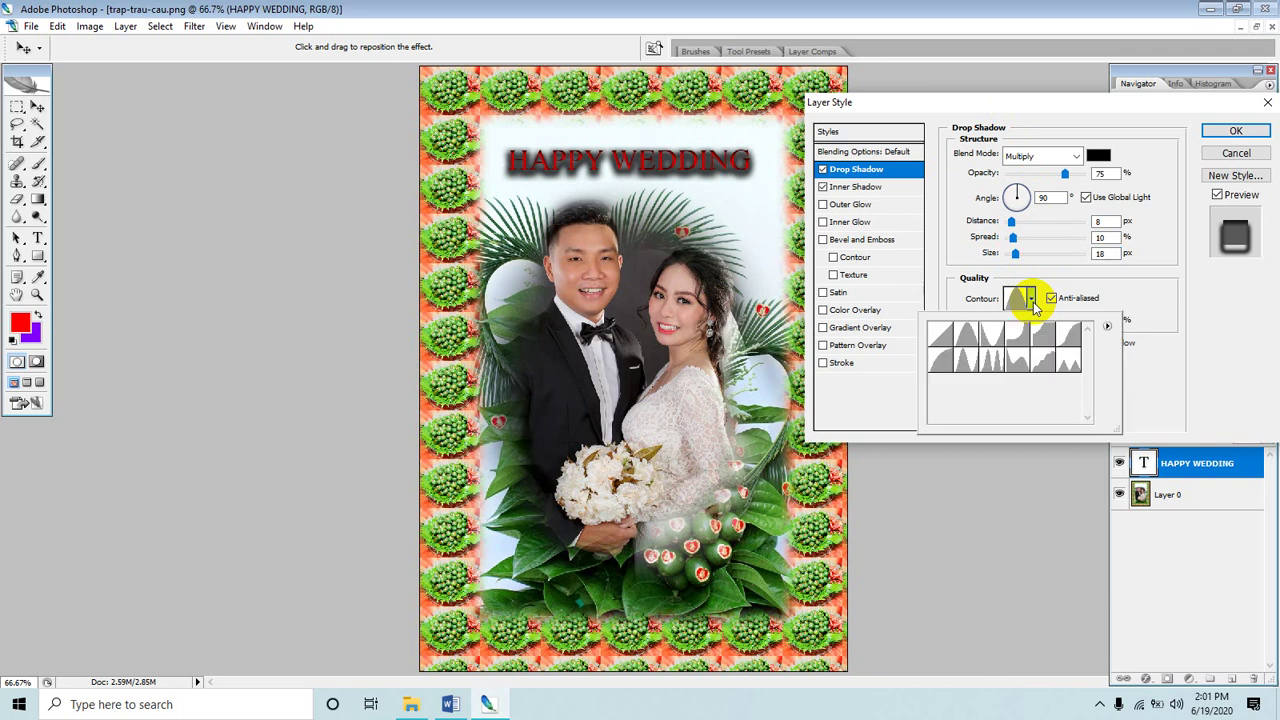
left_click(1016, 343)
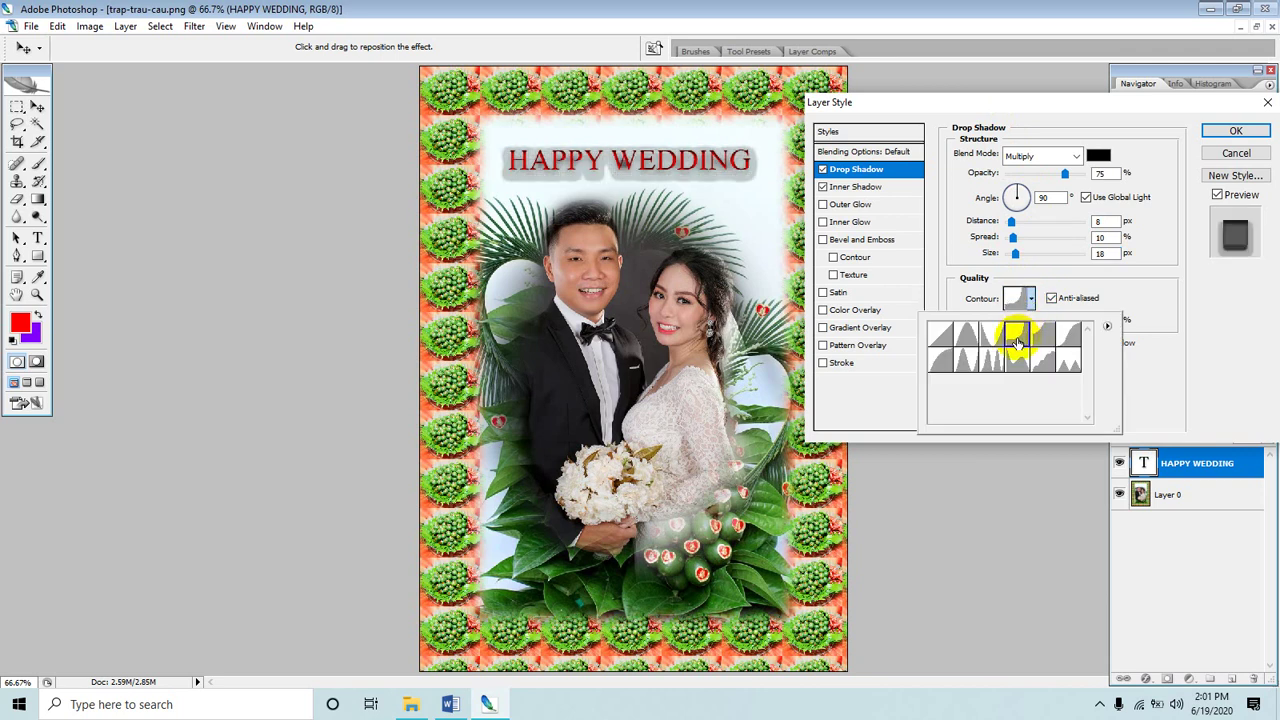
left_click(1016, 254)
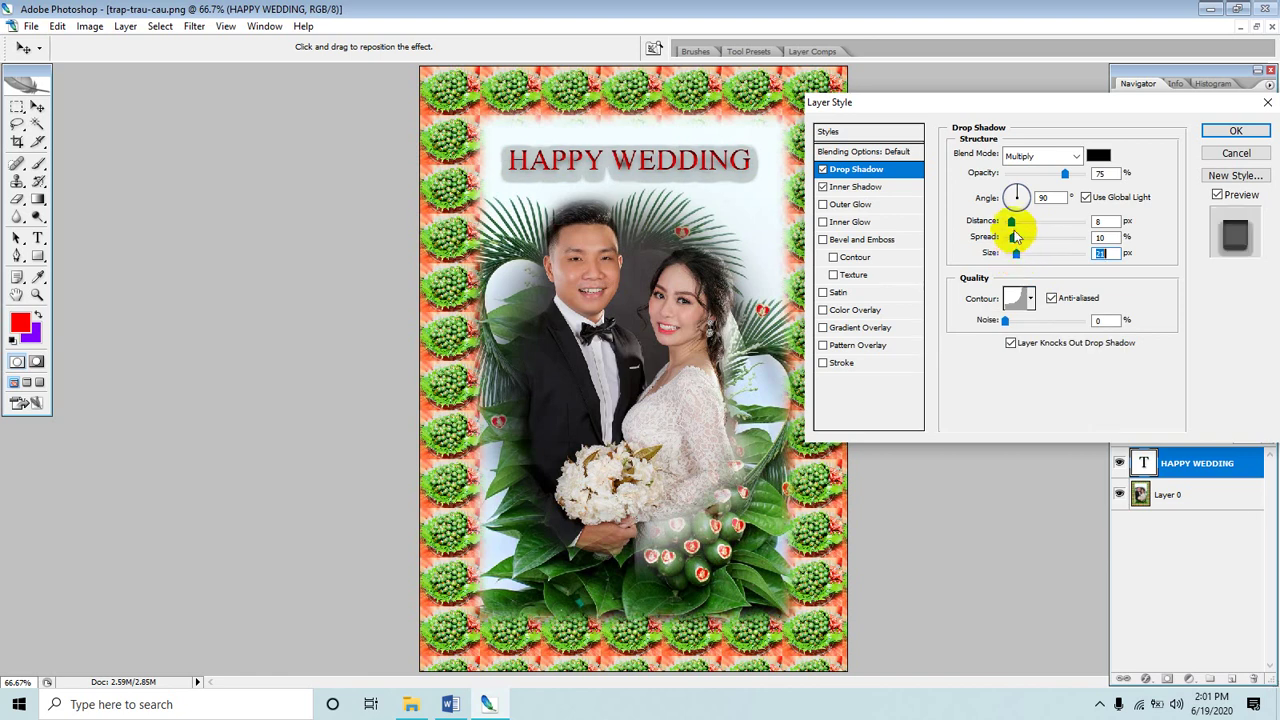
left_click_drag(1016, 236, 1005, 237)
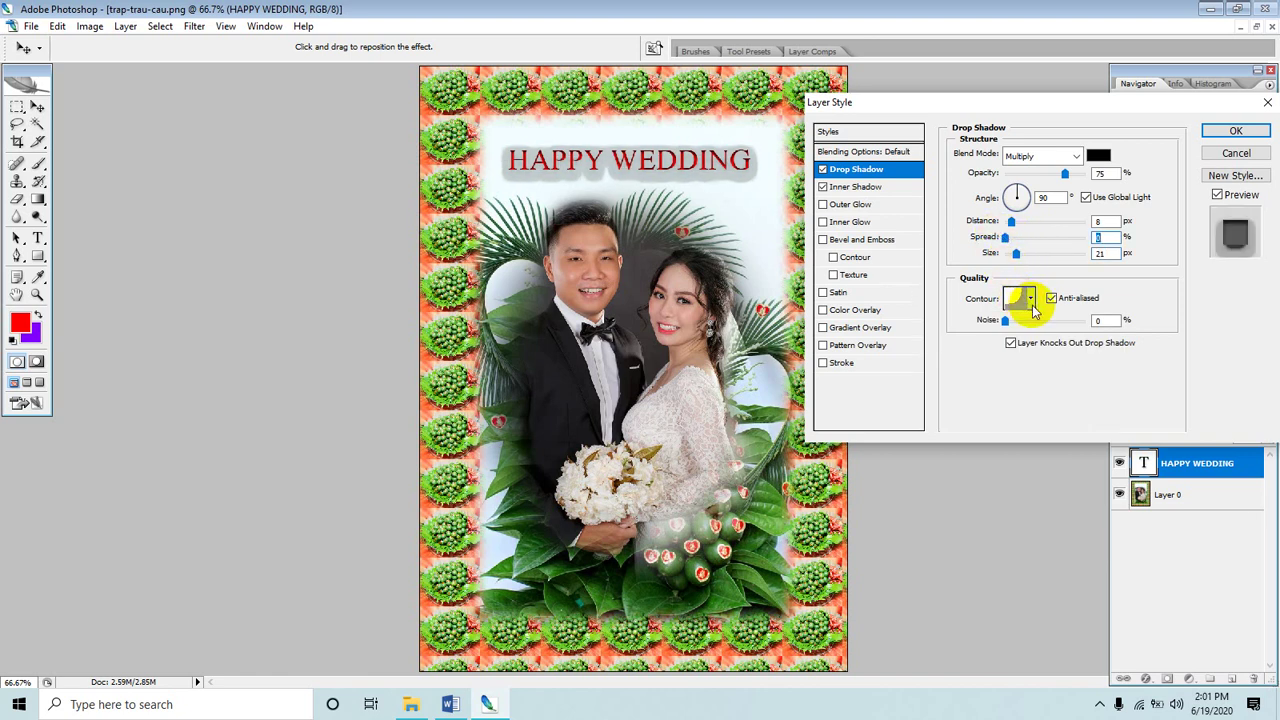
Change the drop shadow colour to pink.
left_click(1098, 156)
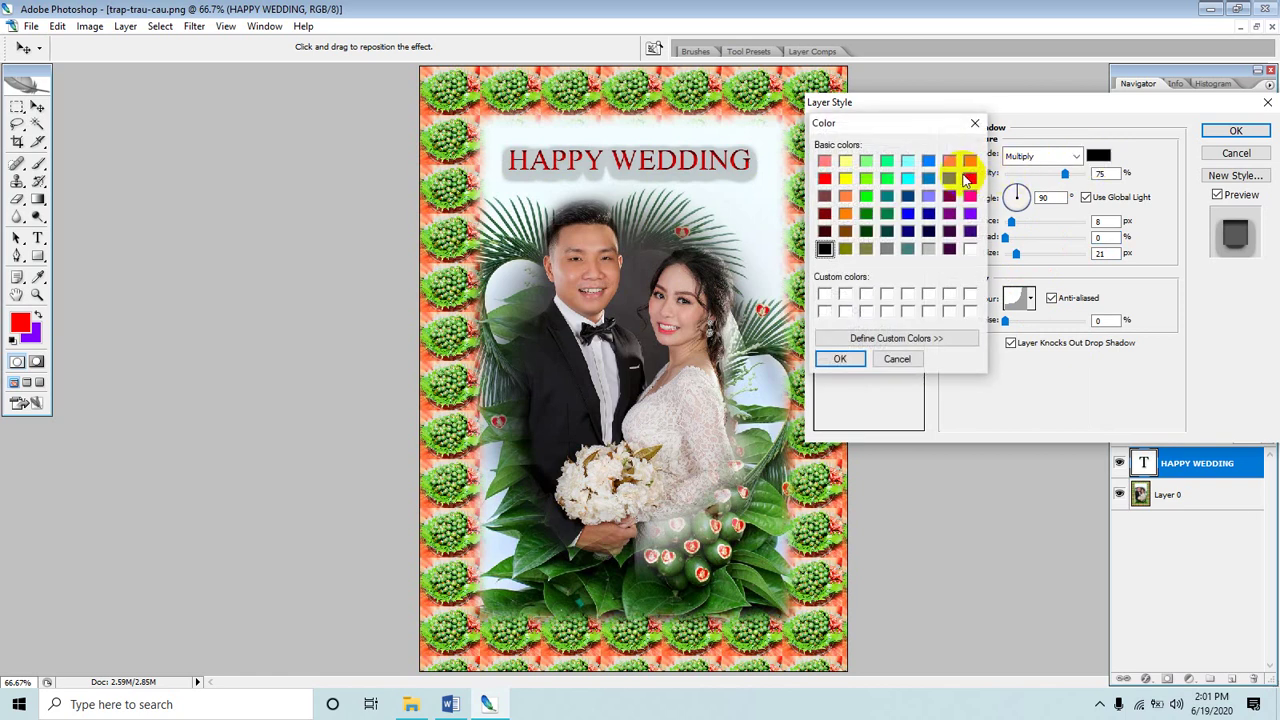
left_click(950, 162)
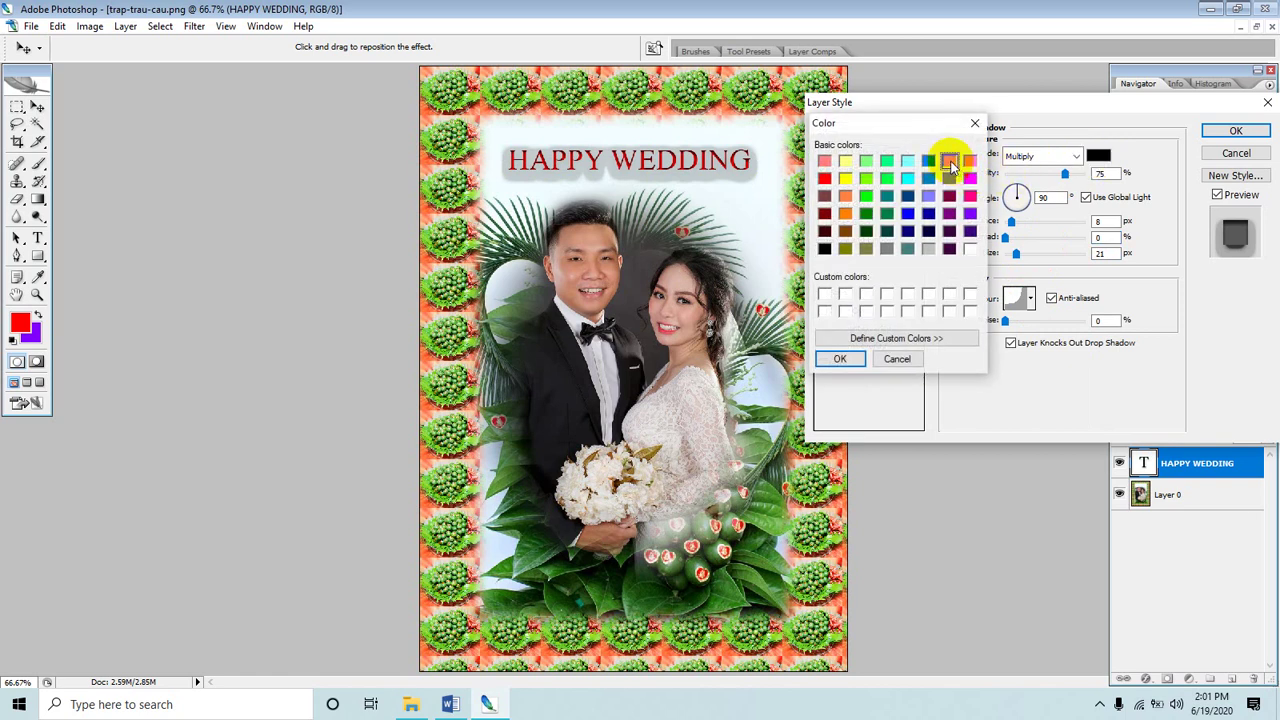
left_click(843, 358)
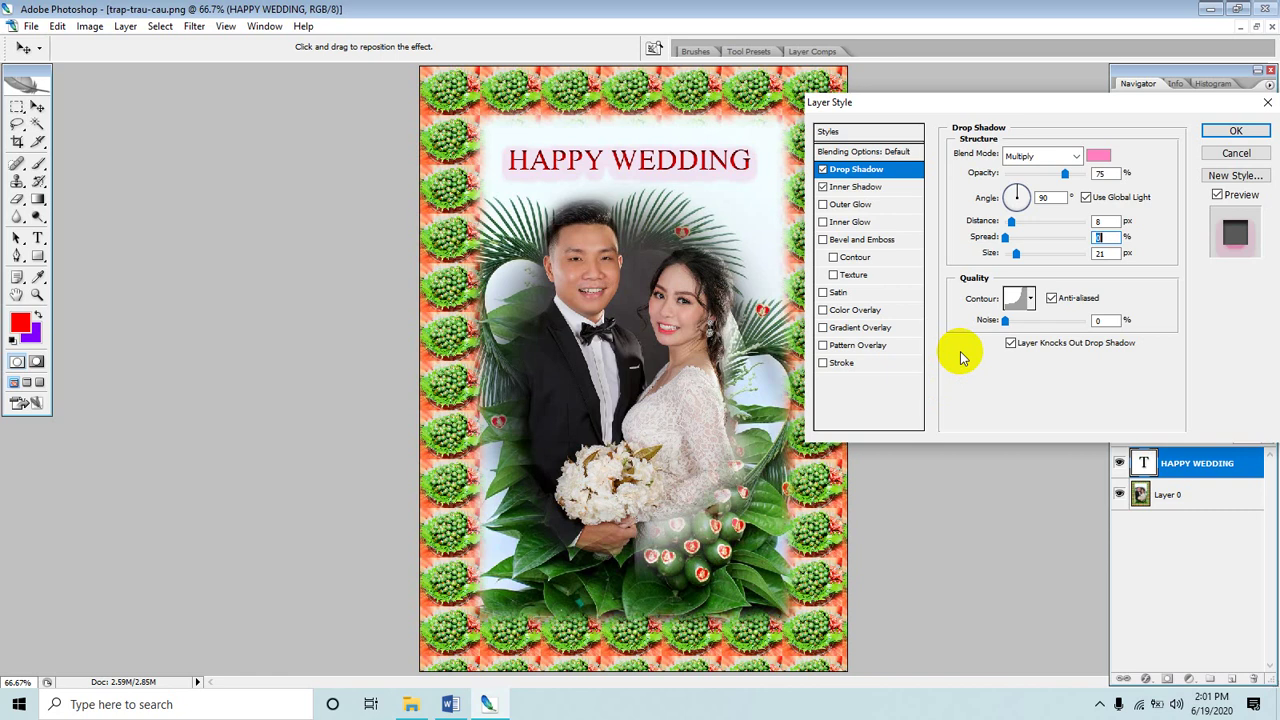
Apply the layer style, then zoom to 100% and pan to inspect the title and couple.
left_click(1234, 134)
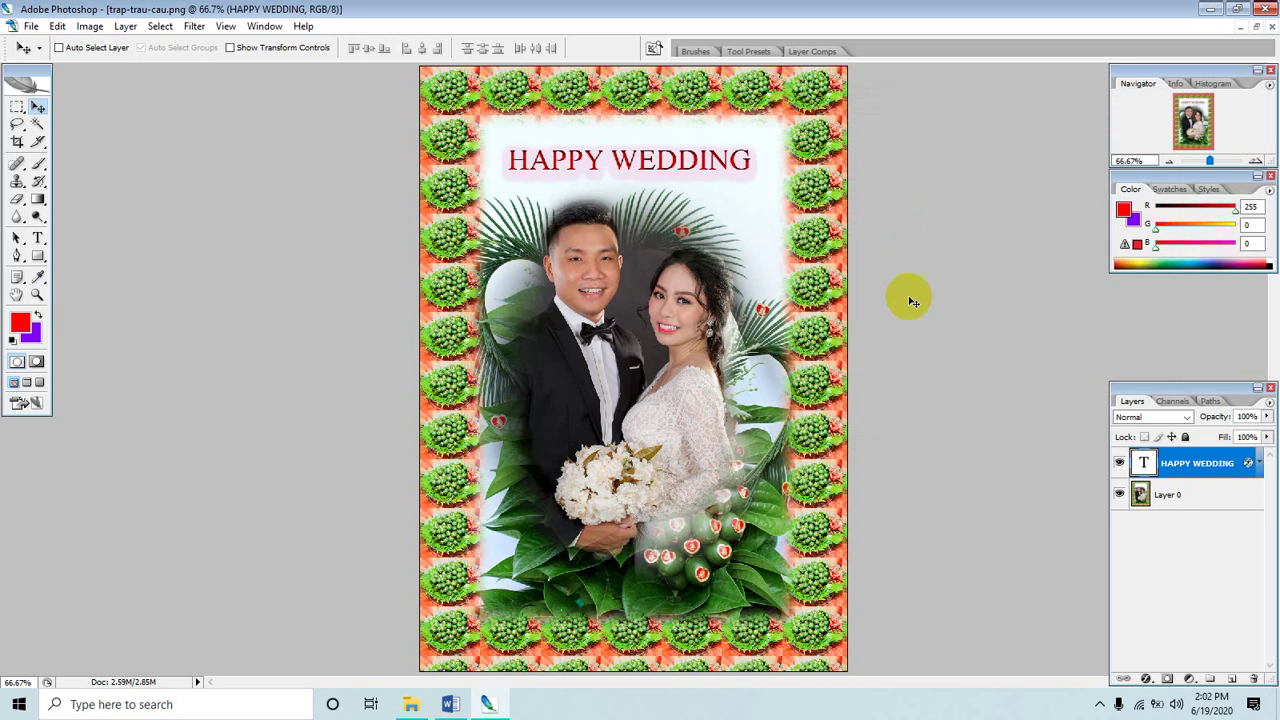
key("ctrl+plus")
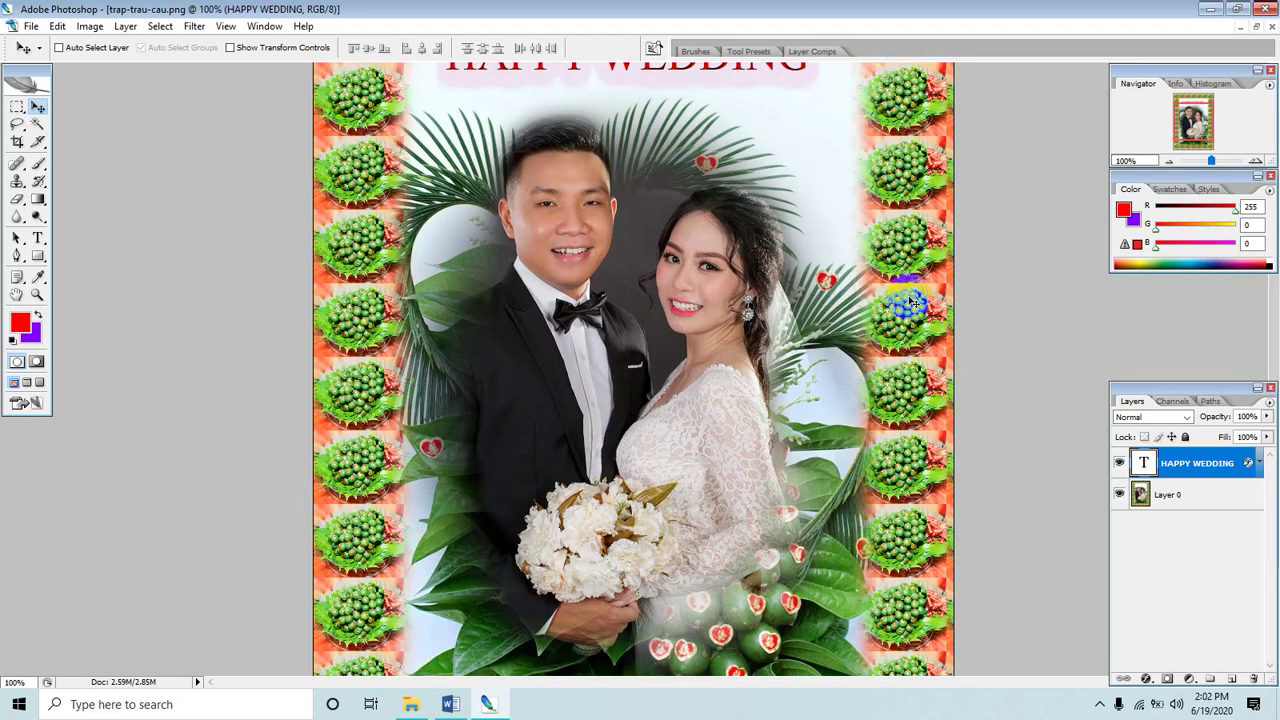
mouse_move(765, 365)
left_mouse_down()
mouse_move(728, 389)
mouse_move(720, 374)
left_mouse_up()
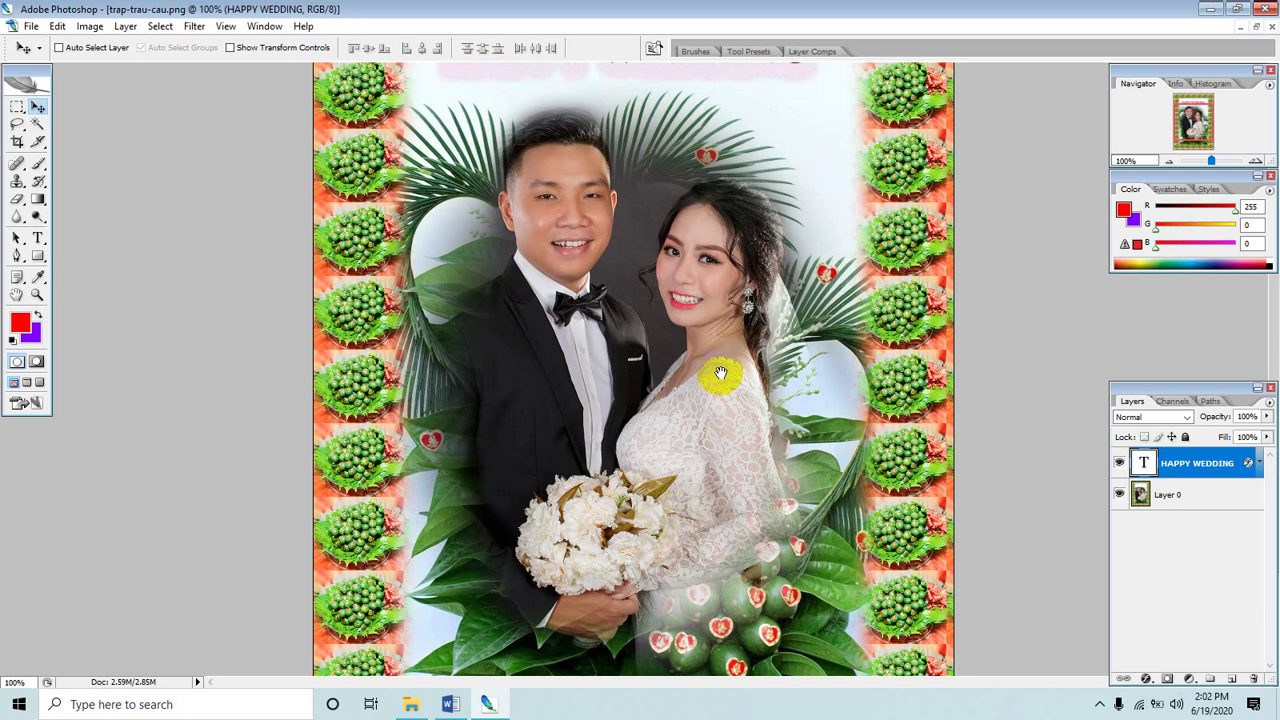
left_click_drag(718, 350, 741, 327)
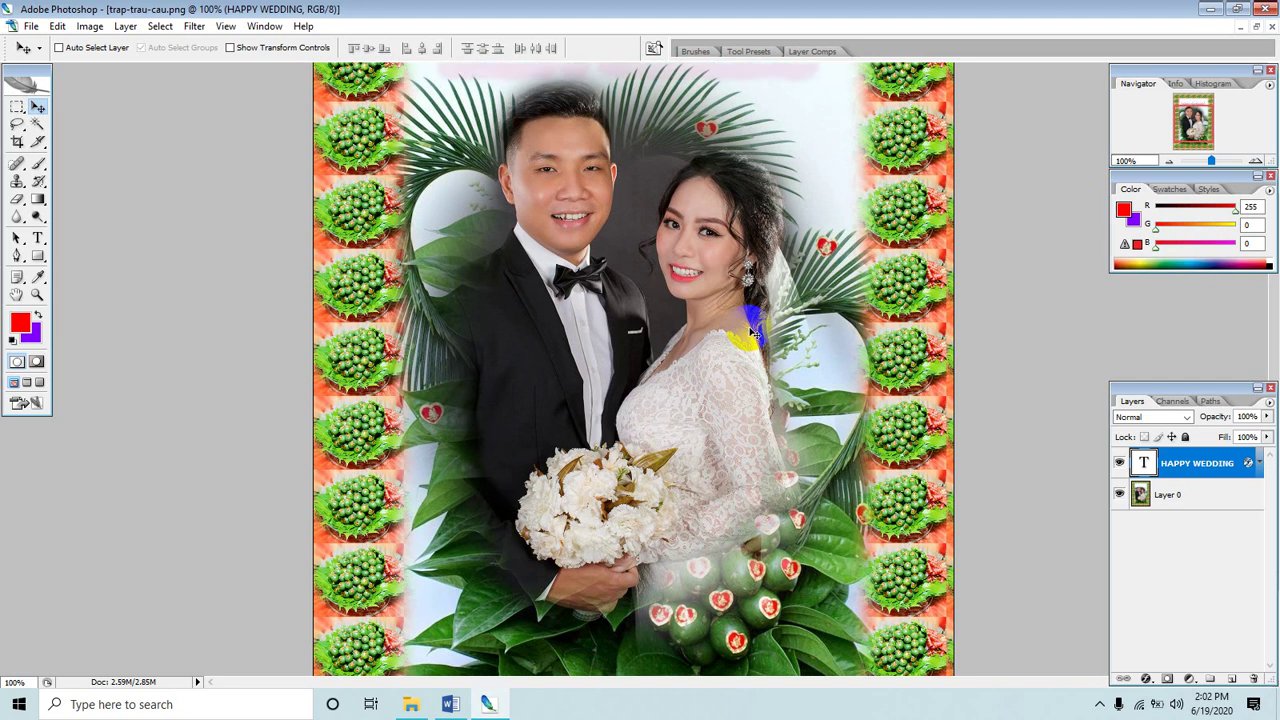
Save the composite with its layers as TIFF file anh1.tif and close it.
key("ctrl+w")
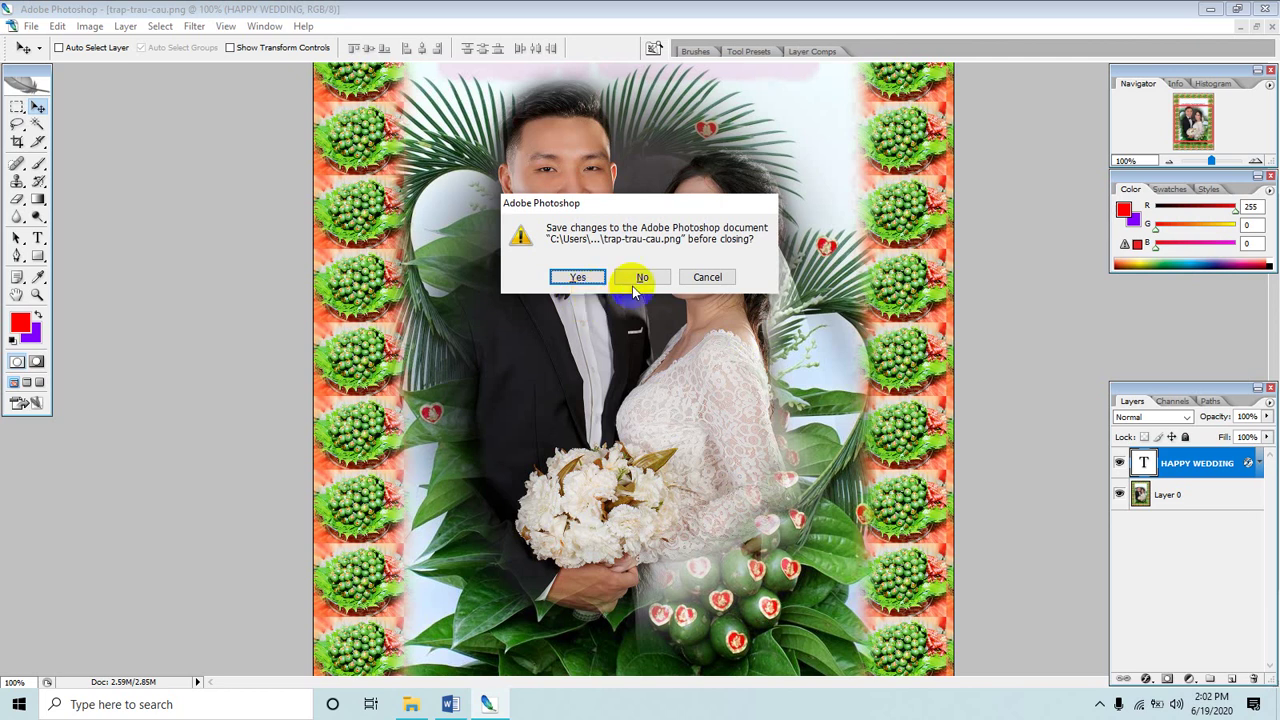
left_click(578, 277)
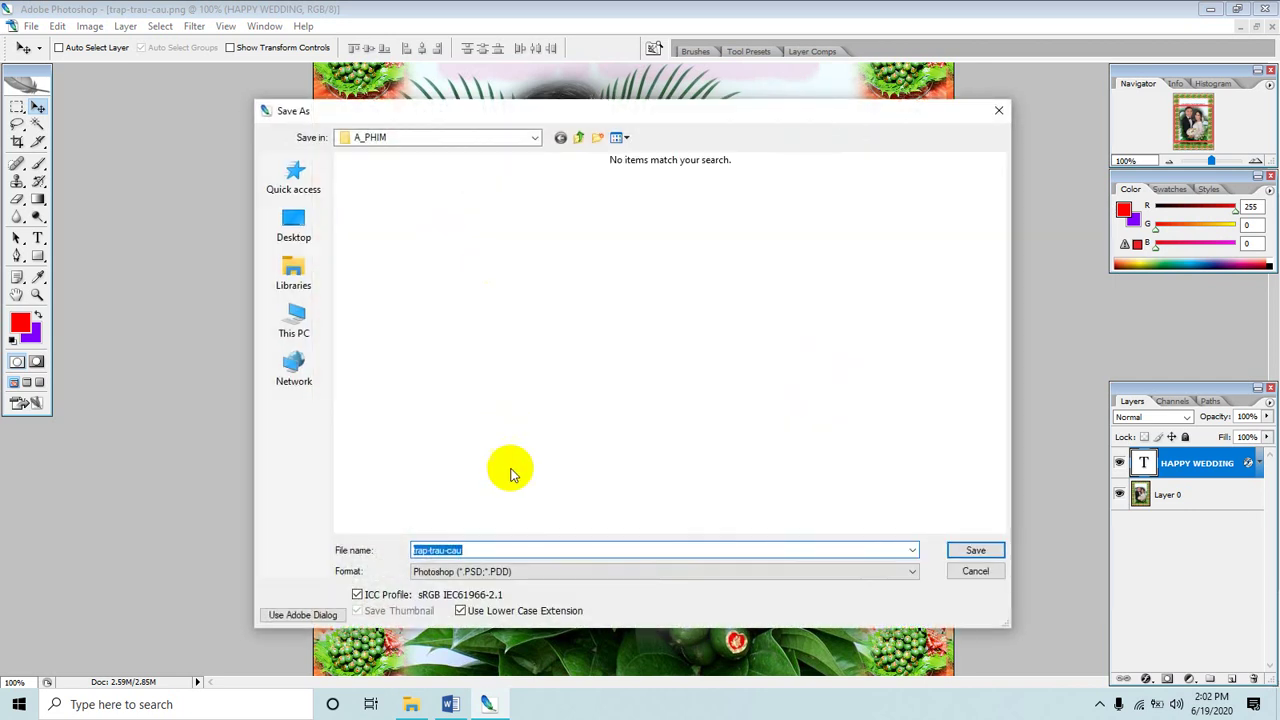
left_click(490, 571)
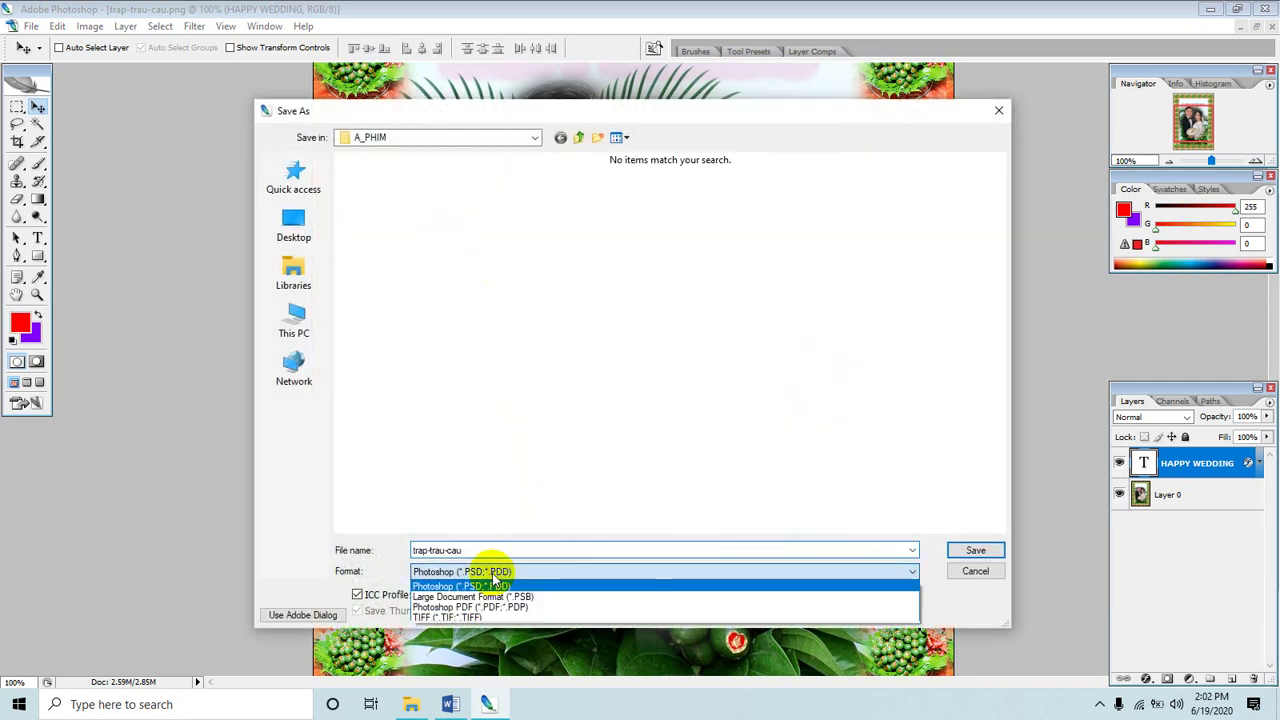
left_click(440, 617)
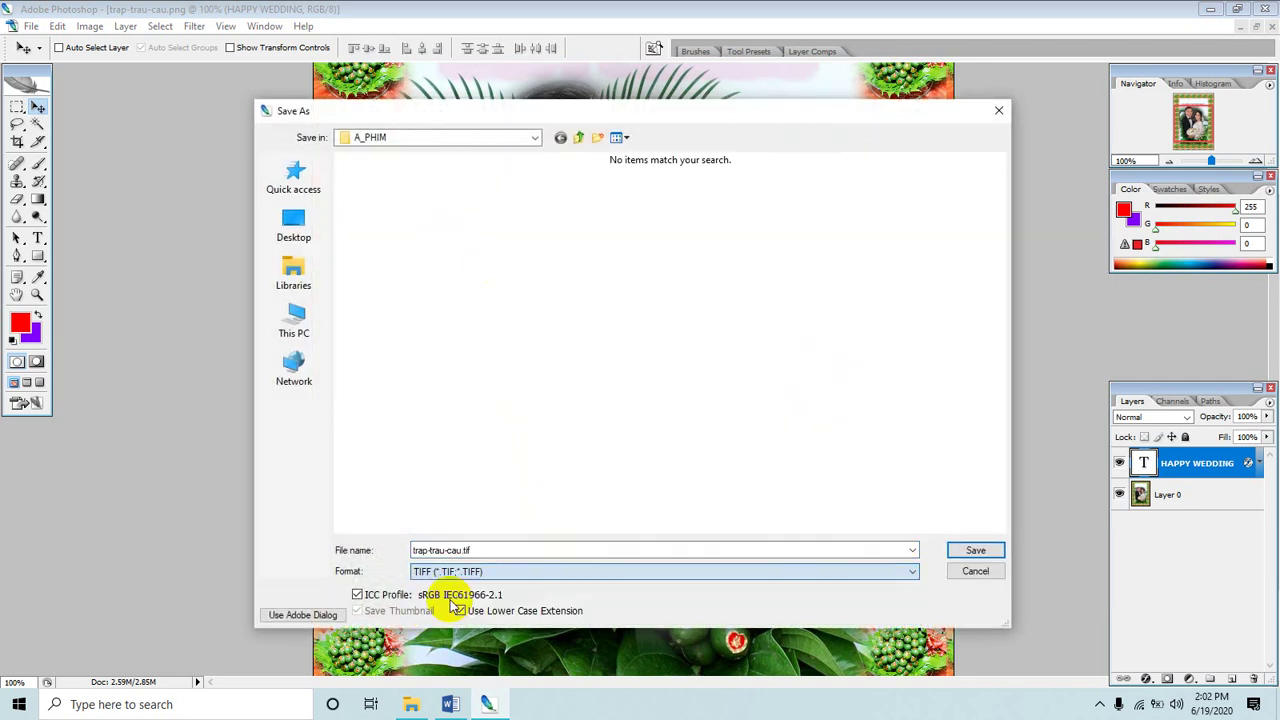
double_click(494, 551)
key("BackSpace")
type("an")
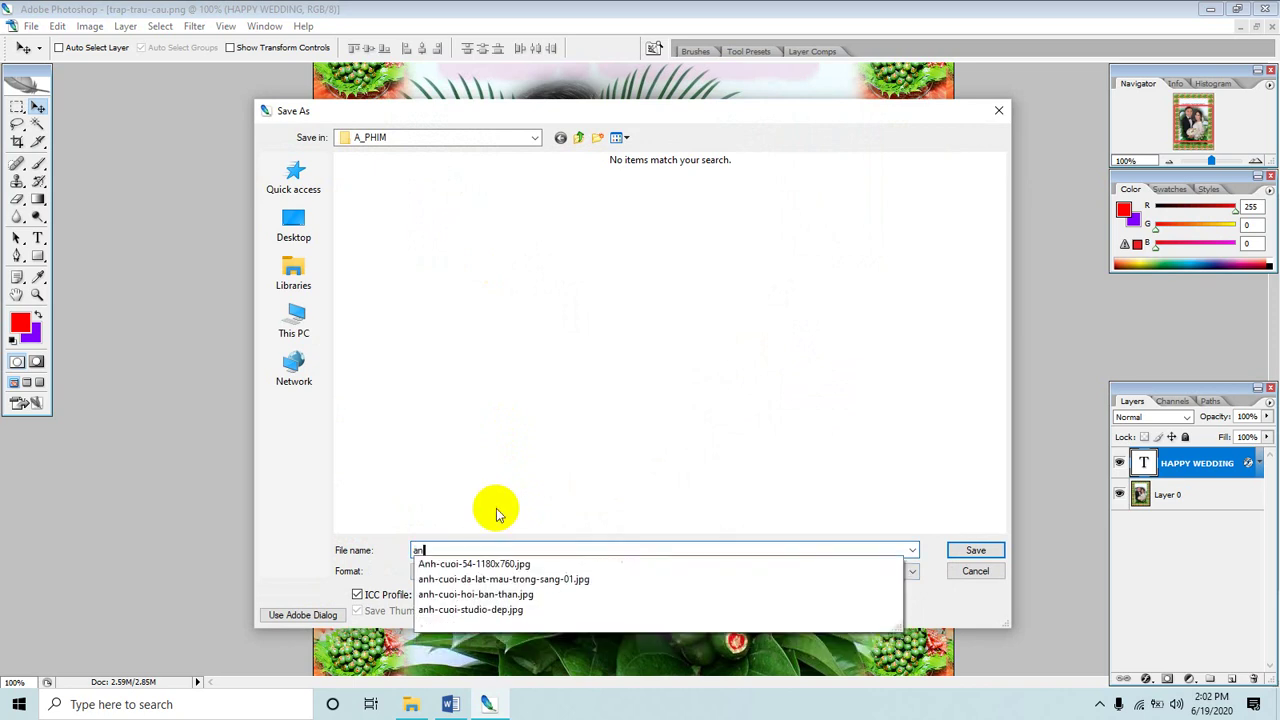
type("h1")
key("Return")
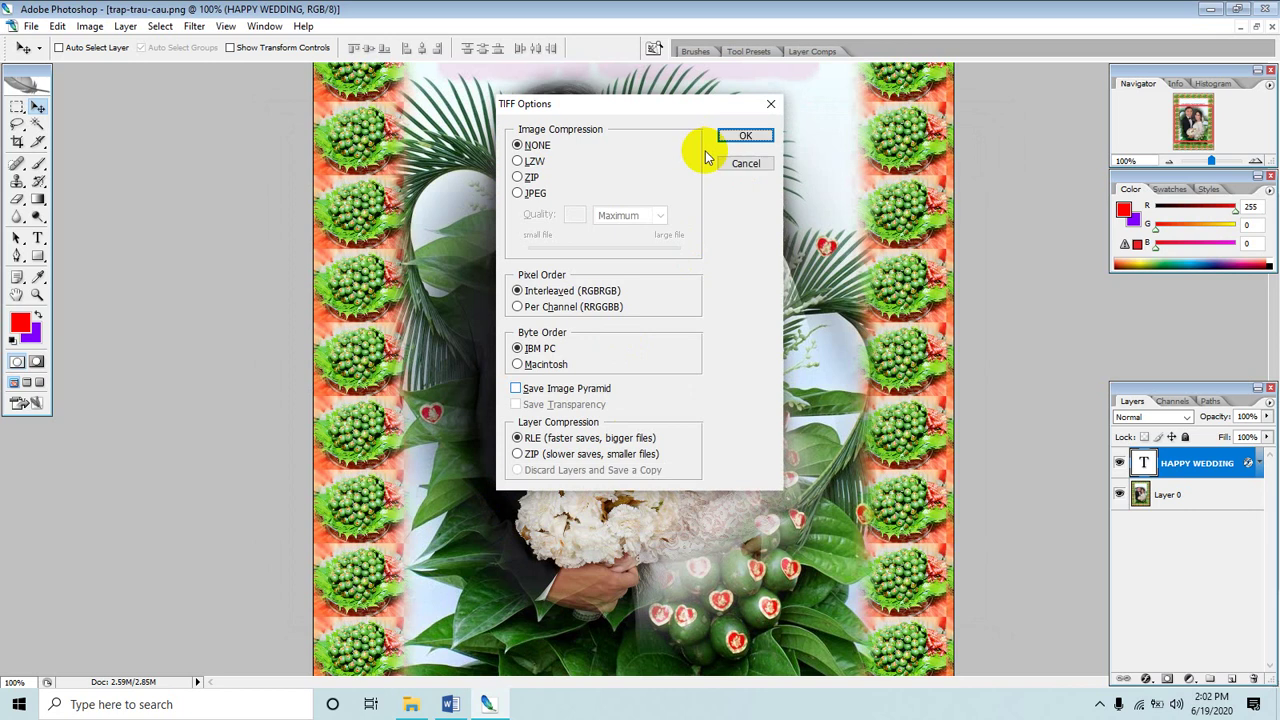
left_click(738, 145)
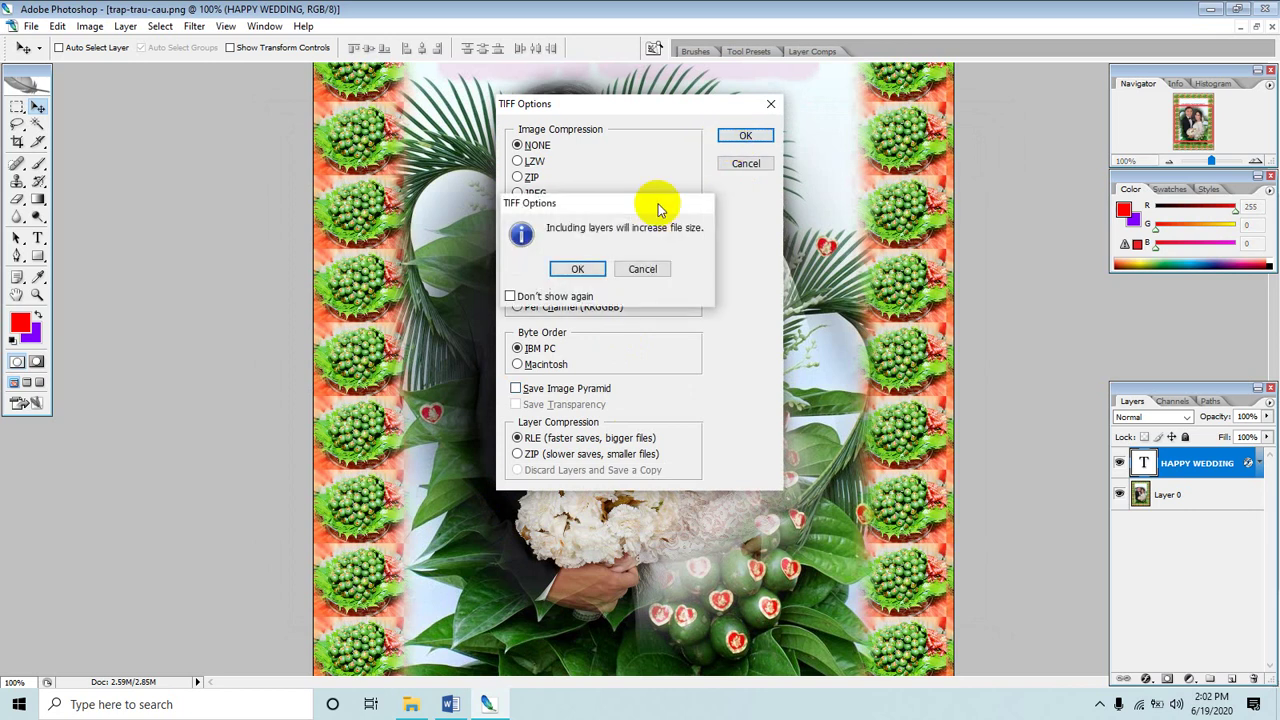
left_click(575, 266)
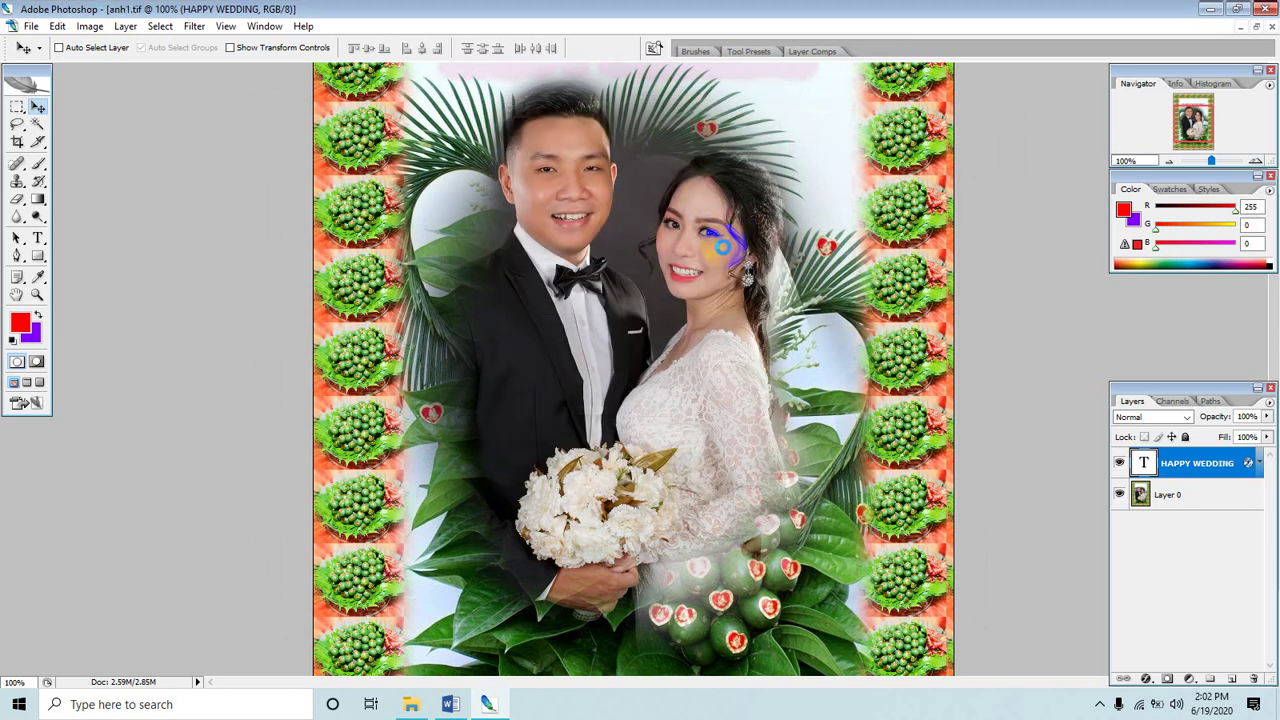
key("ctrl+w")
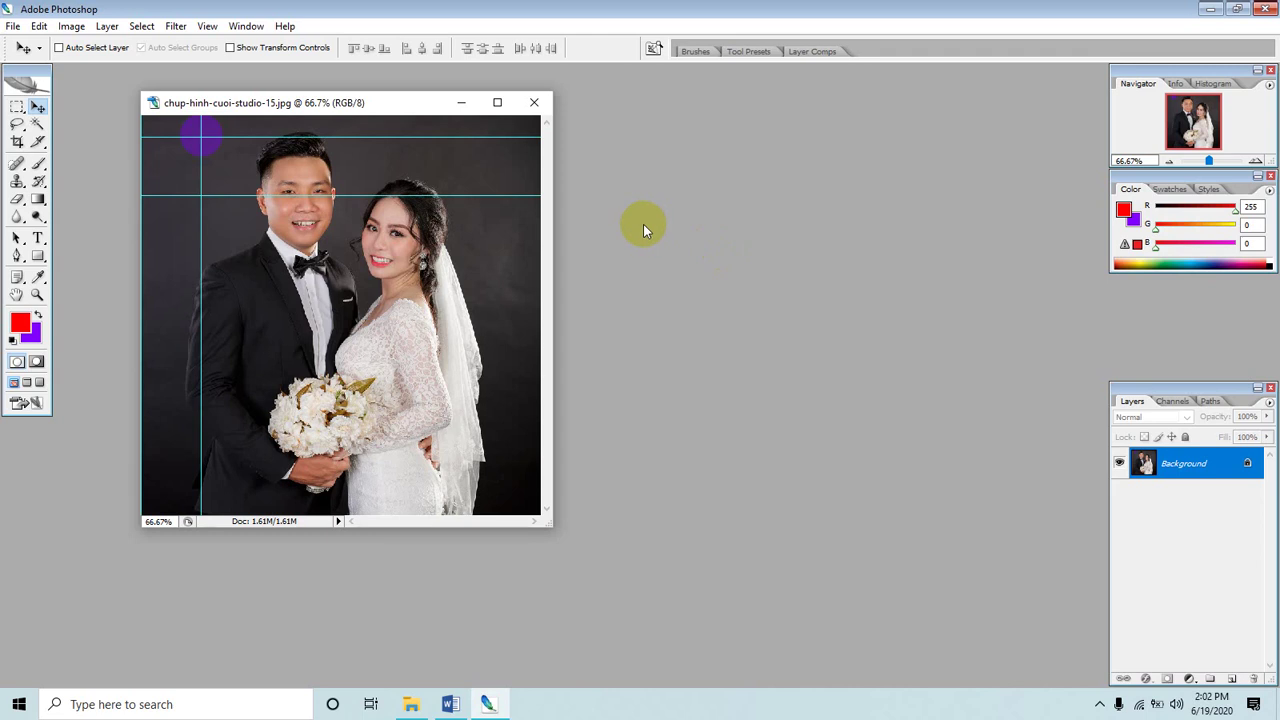
Close the studio photo without saving and open the 11-1.jpg couple photo.
key("ctrl+w")
left_click(642, 277)
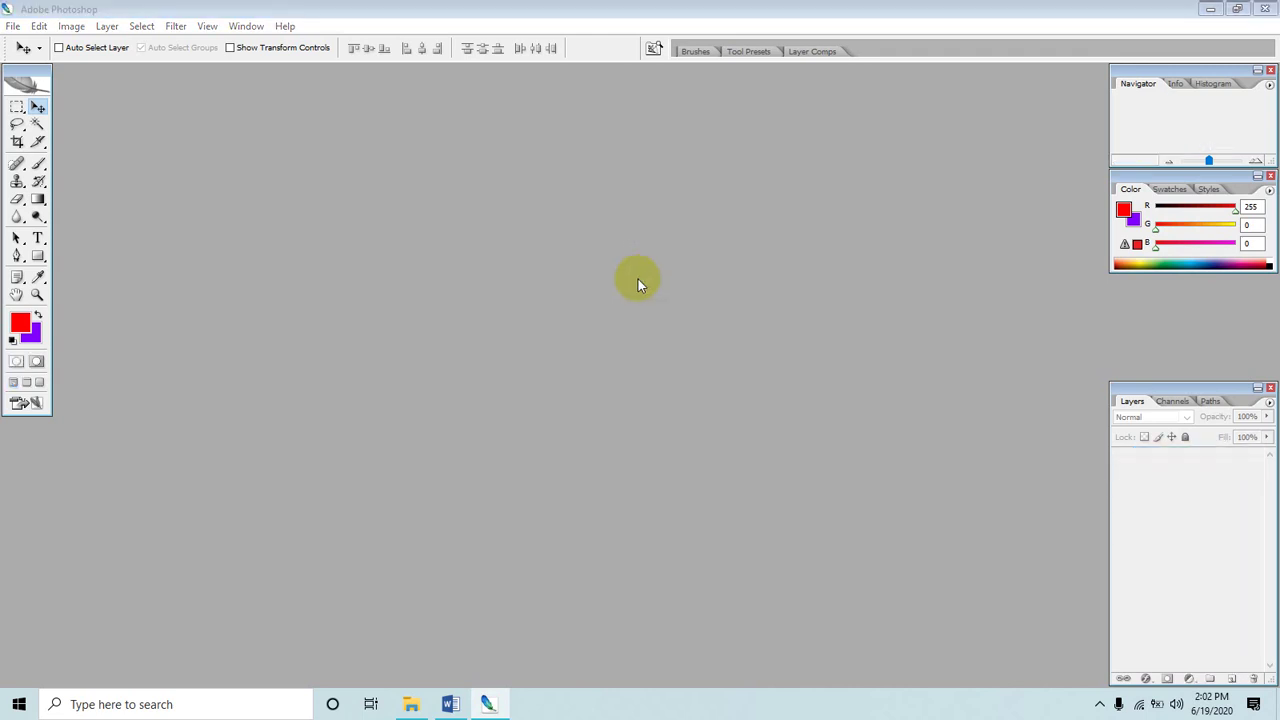
key("ctrl+o")
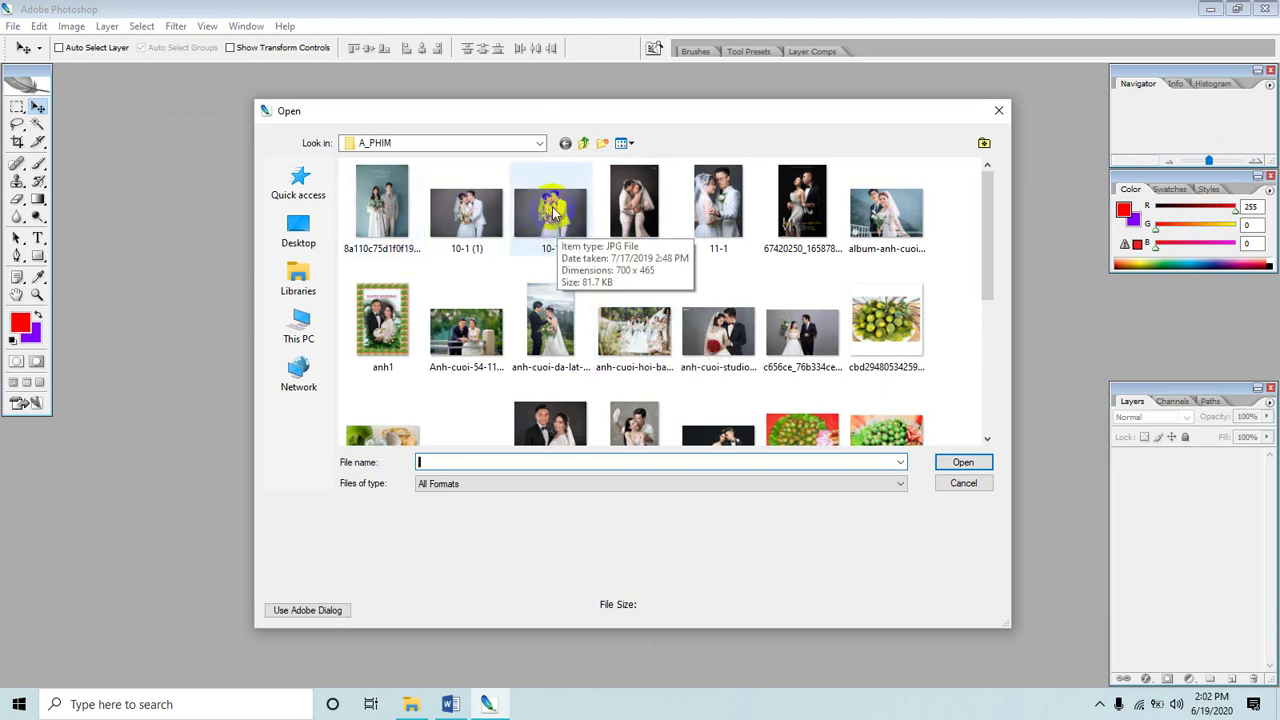
double_click(716, 207)
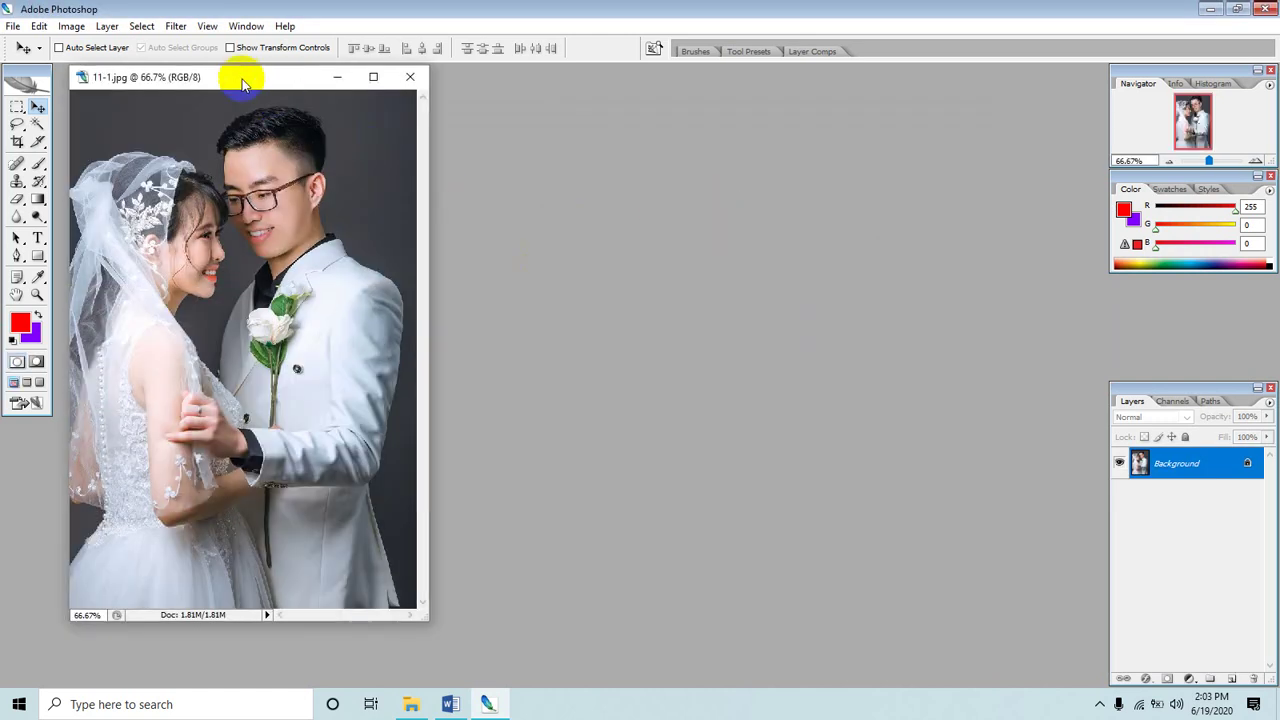
left_click_drag(243, 80, 413, 93)
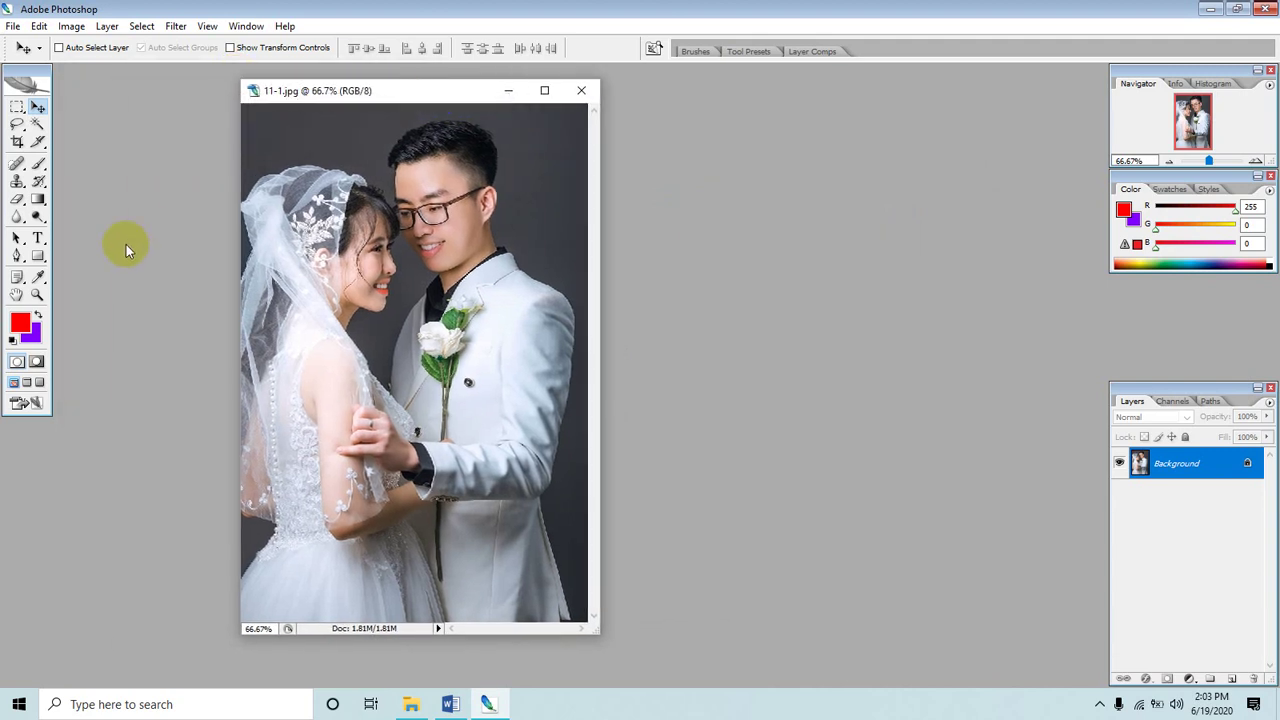
Open the betel-nut image trau cau.jpg.
double_click(126, 245)
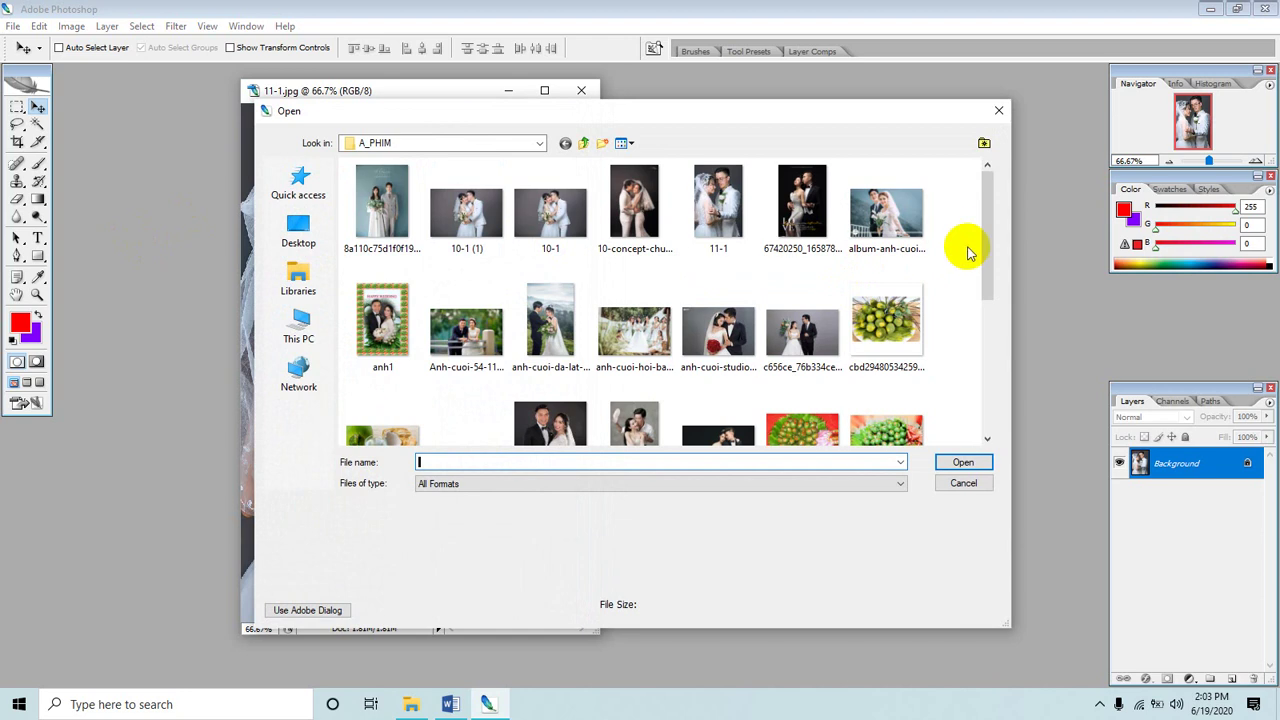
left_click_drag(984, 250, 985, 307)
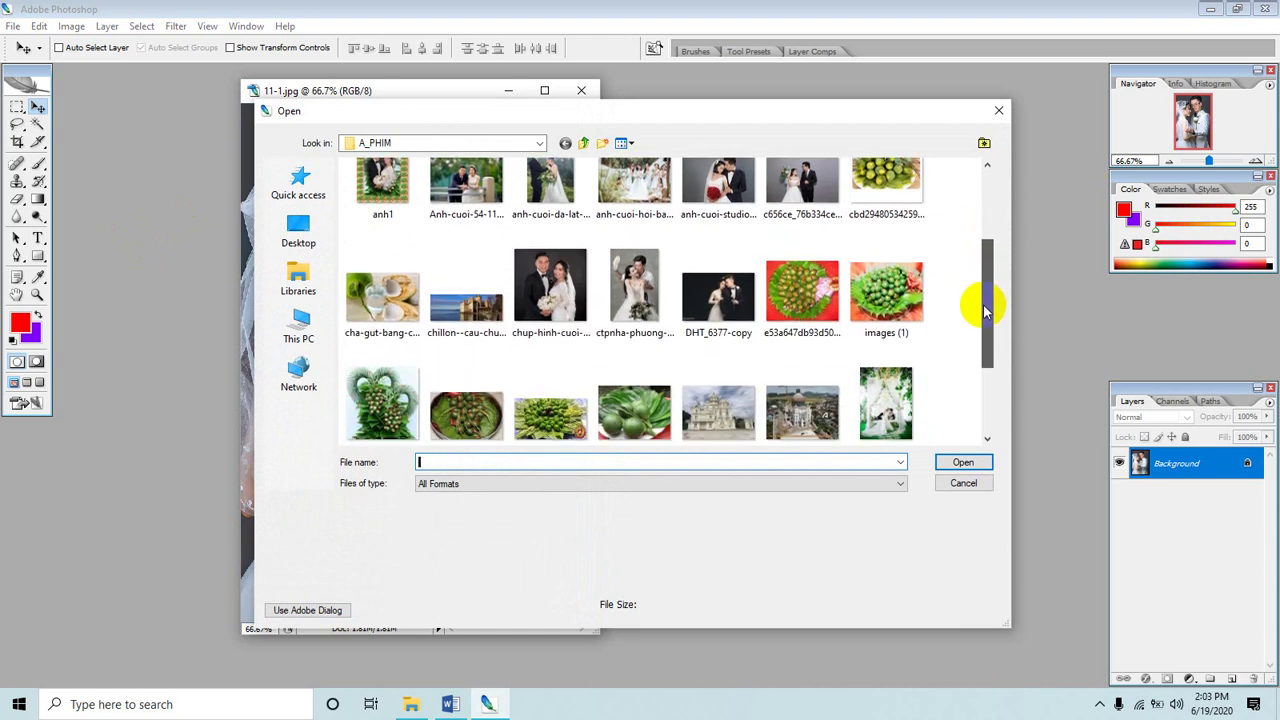
left_click_drag(984, 307, 988, 376)
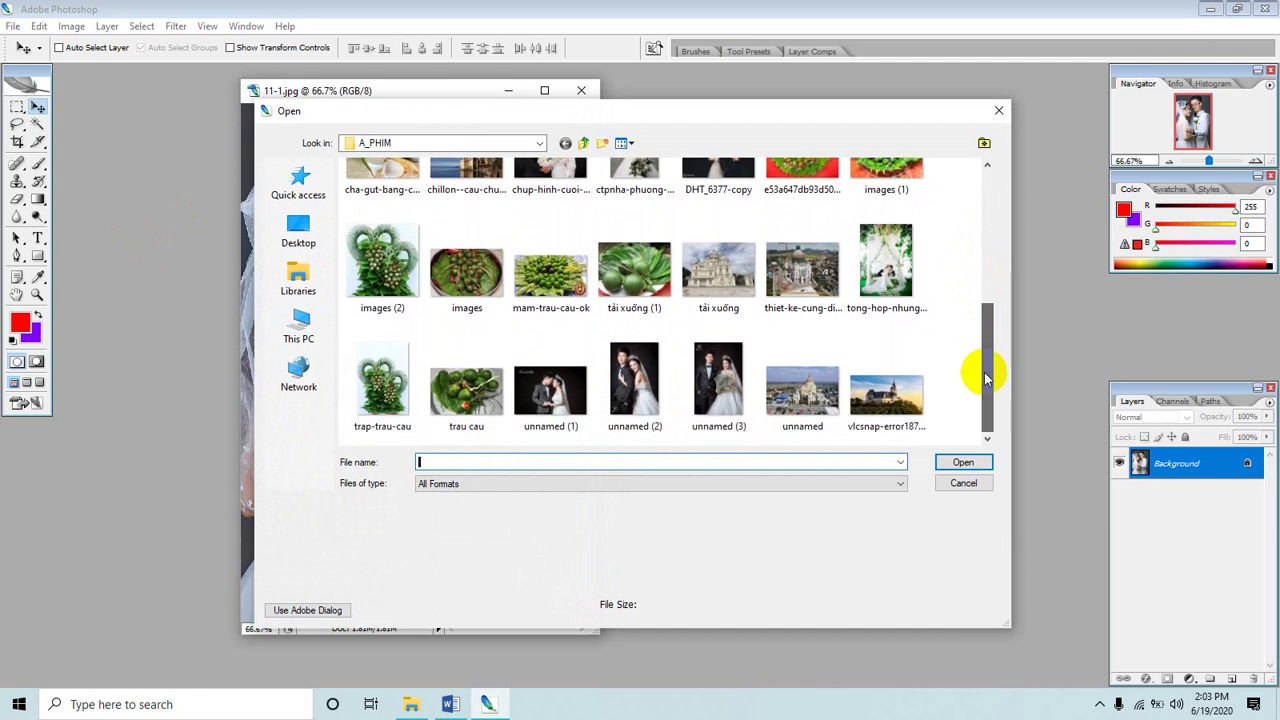
mouse_move(466, 385)
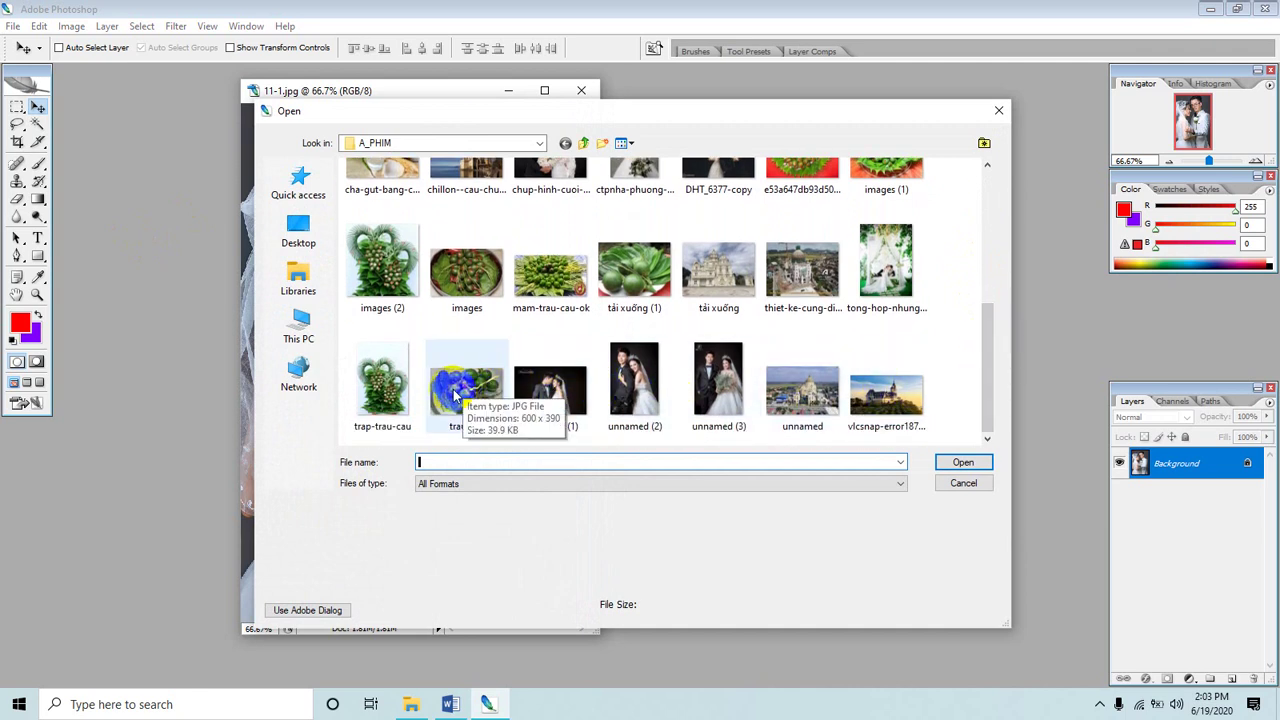
double_click(455, 395)
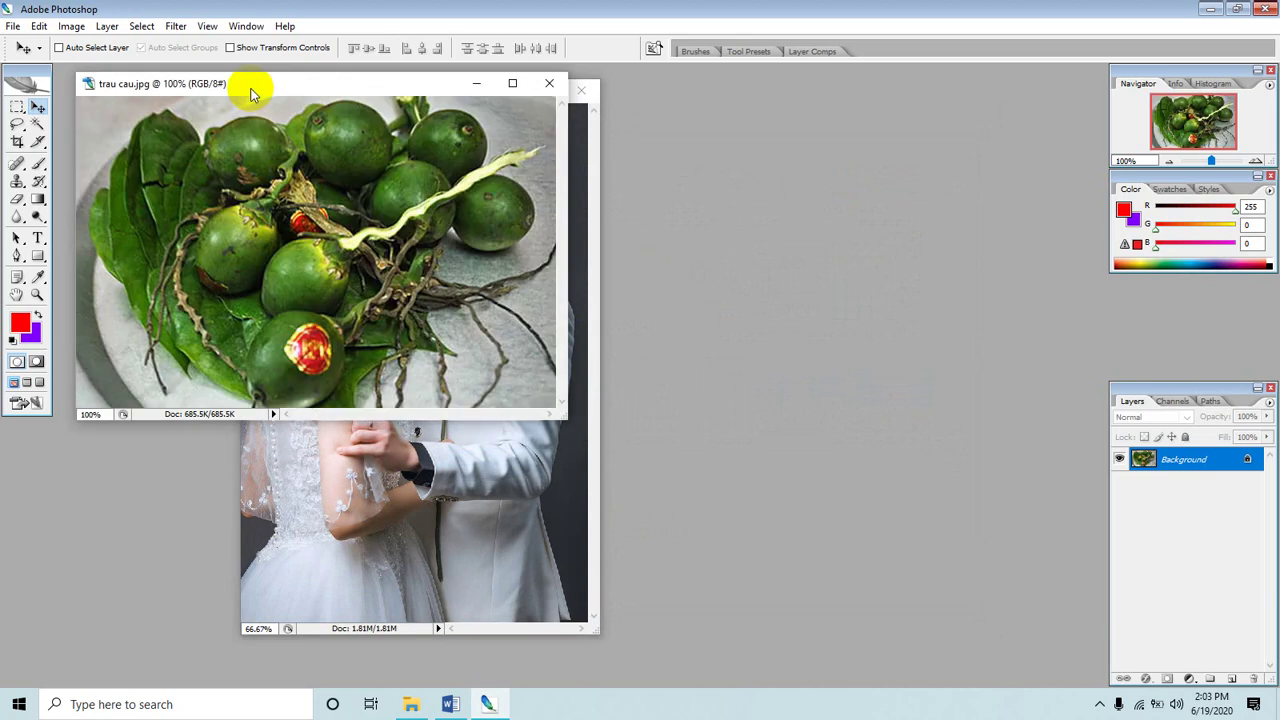
Arrange the 11-1.jpg and trau cau.jpg windows side by side with 11-1.jpg active.
left_click_drag(251, 94, 801, 107)
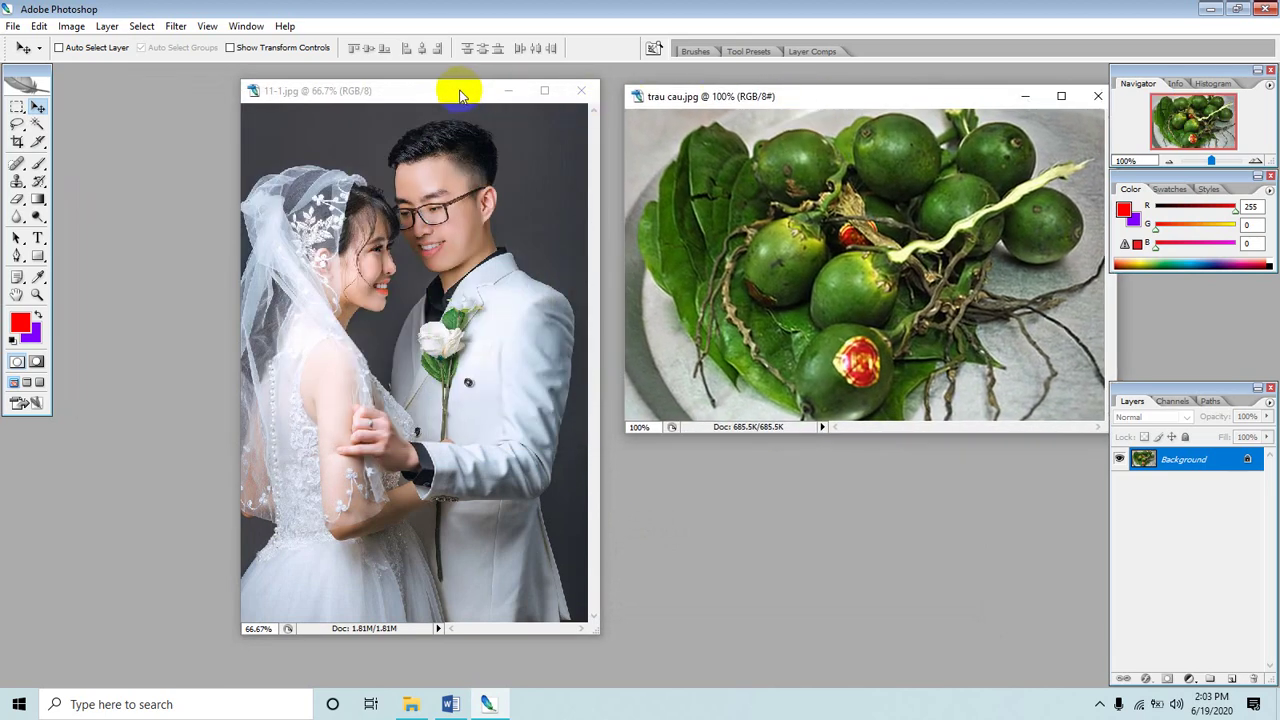
left_click_drag(460, 95, 375, 104)
left_click_drag(818, 101, 743, 107)
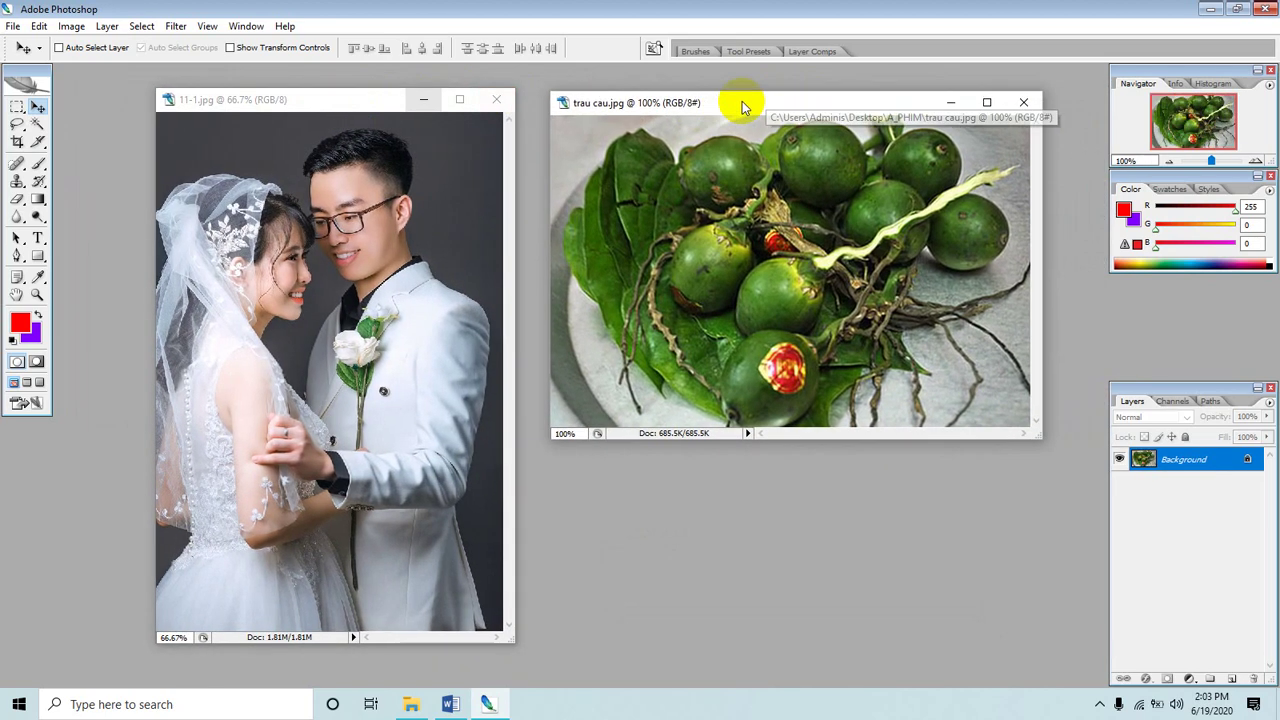
left_click(673, 340)
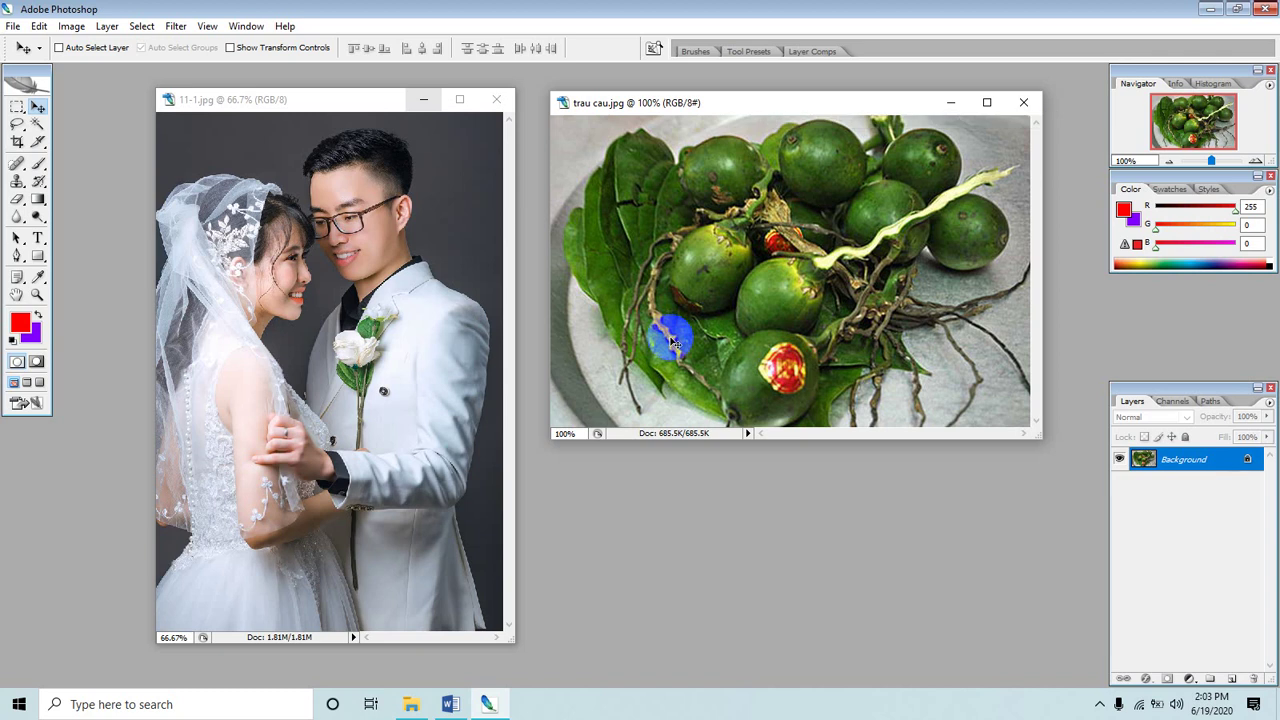
left_click_drag(672, 340, 676, 342)
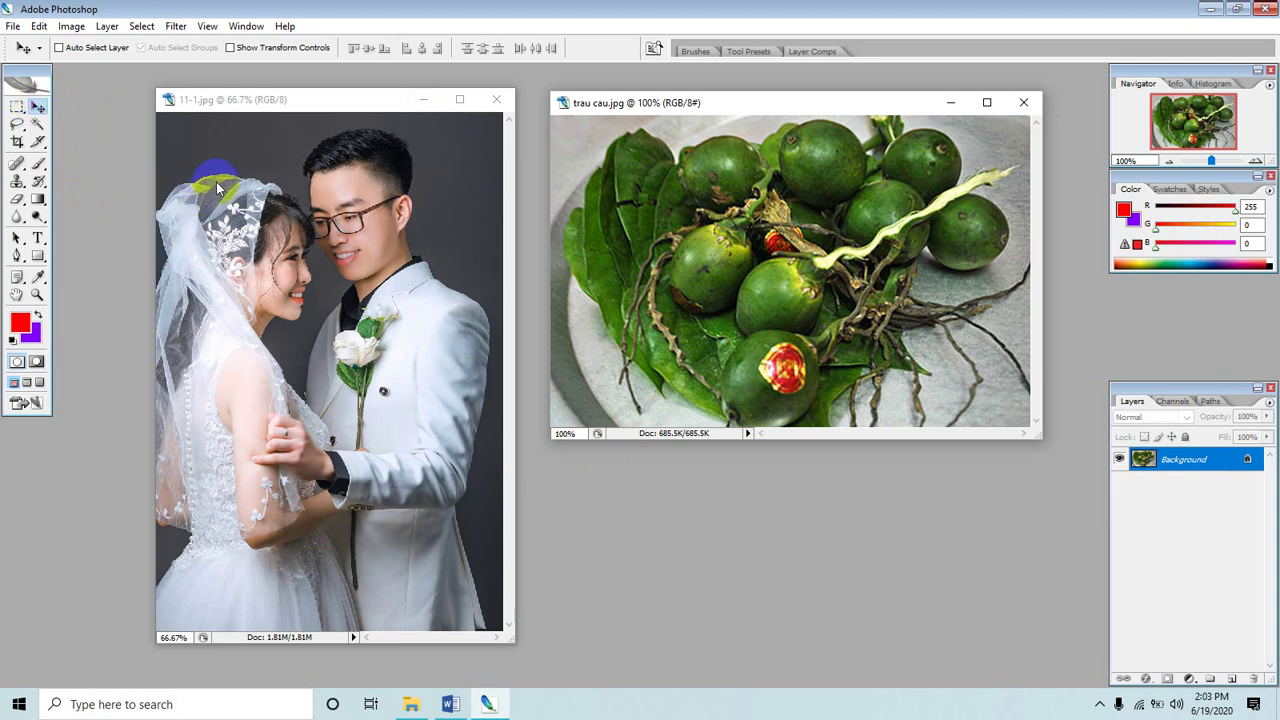
left_click(593, 250)
left_click_drag(593, 250, 715, 270)
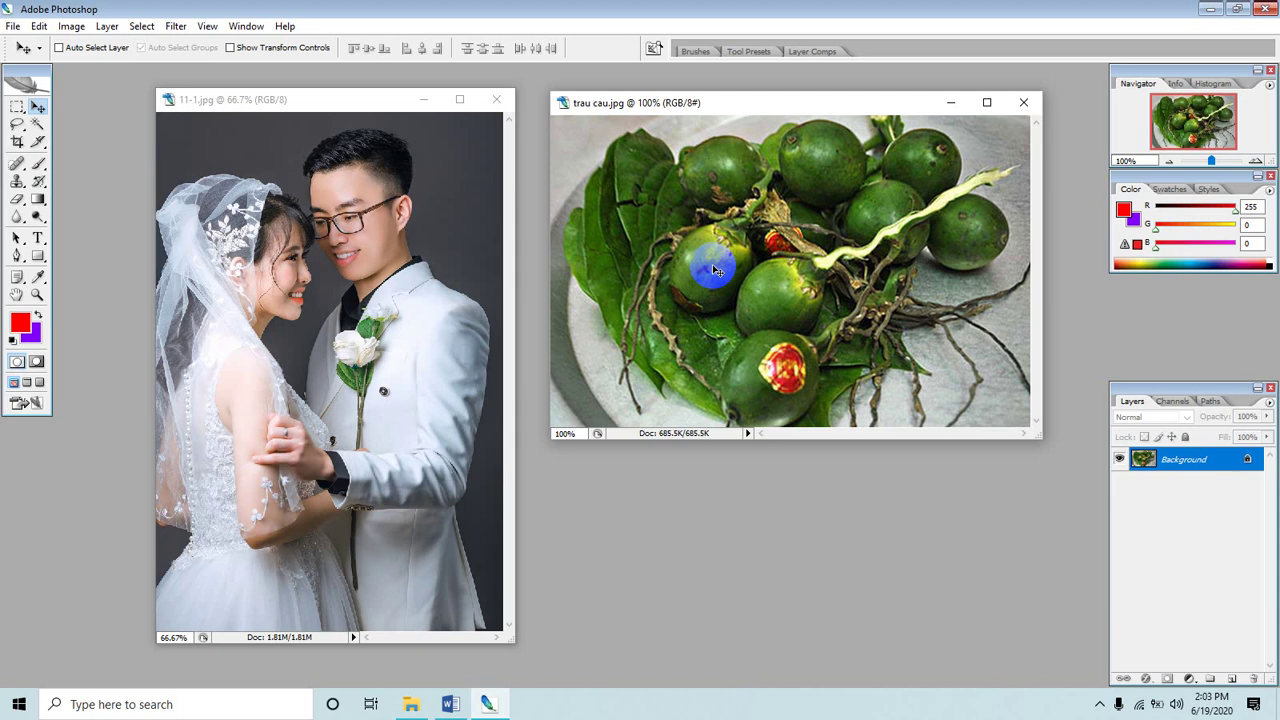
left_click(713, 286)
left_click(320, 150)
left_click_drag(314, 101, 312, 95)
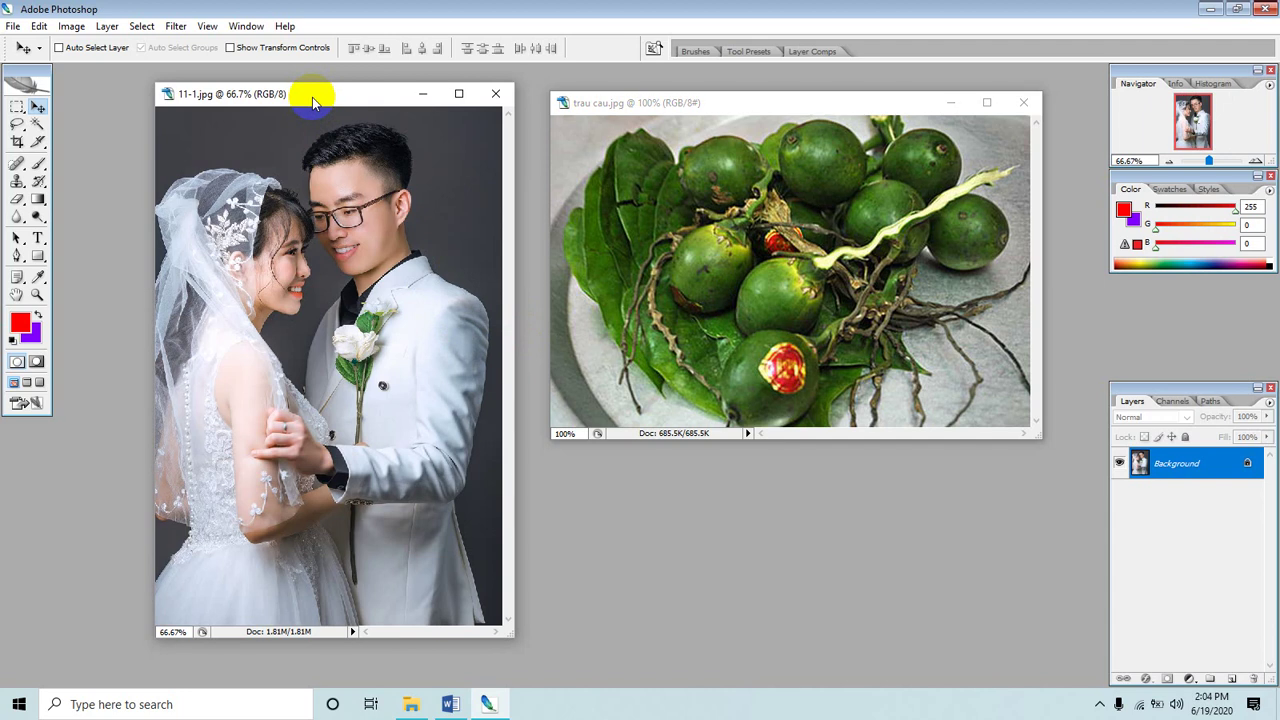
left_click(308, 296)
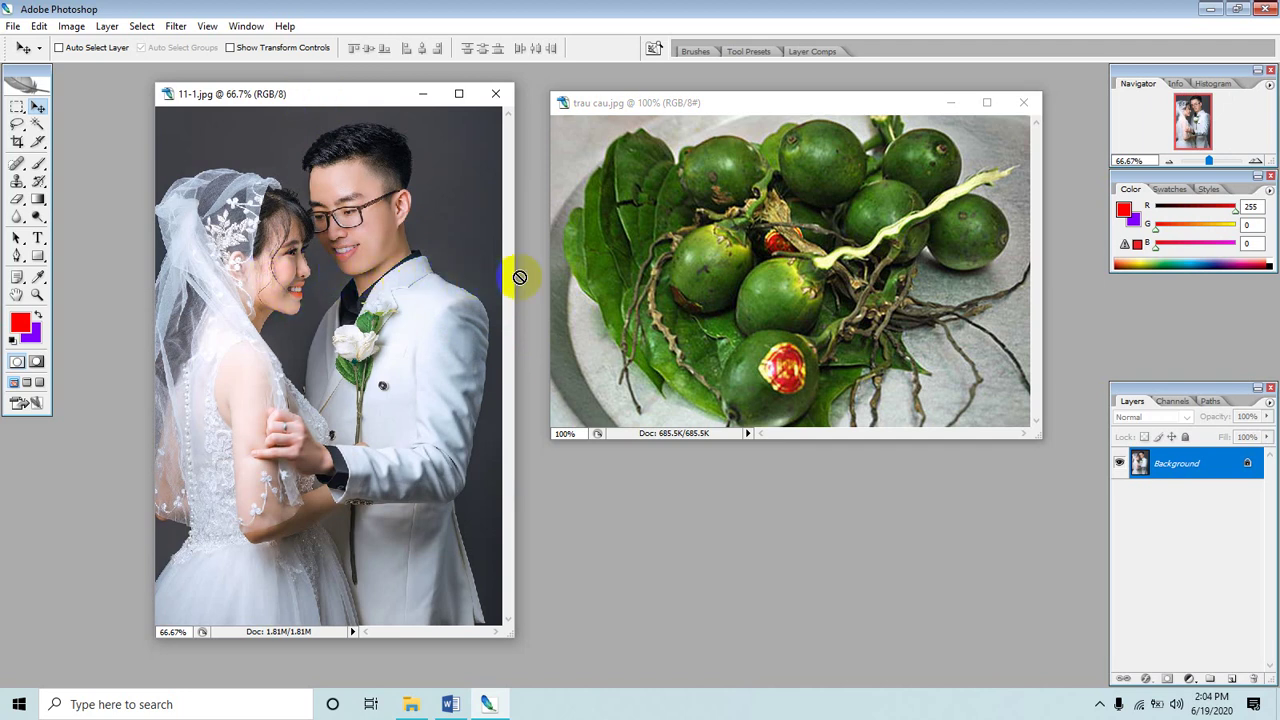
Drag the 11-1.jpg couple into trau cau.jpg as Layer 1 and shift it down and right.
left_click_drag(585, 276, 663, 272)
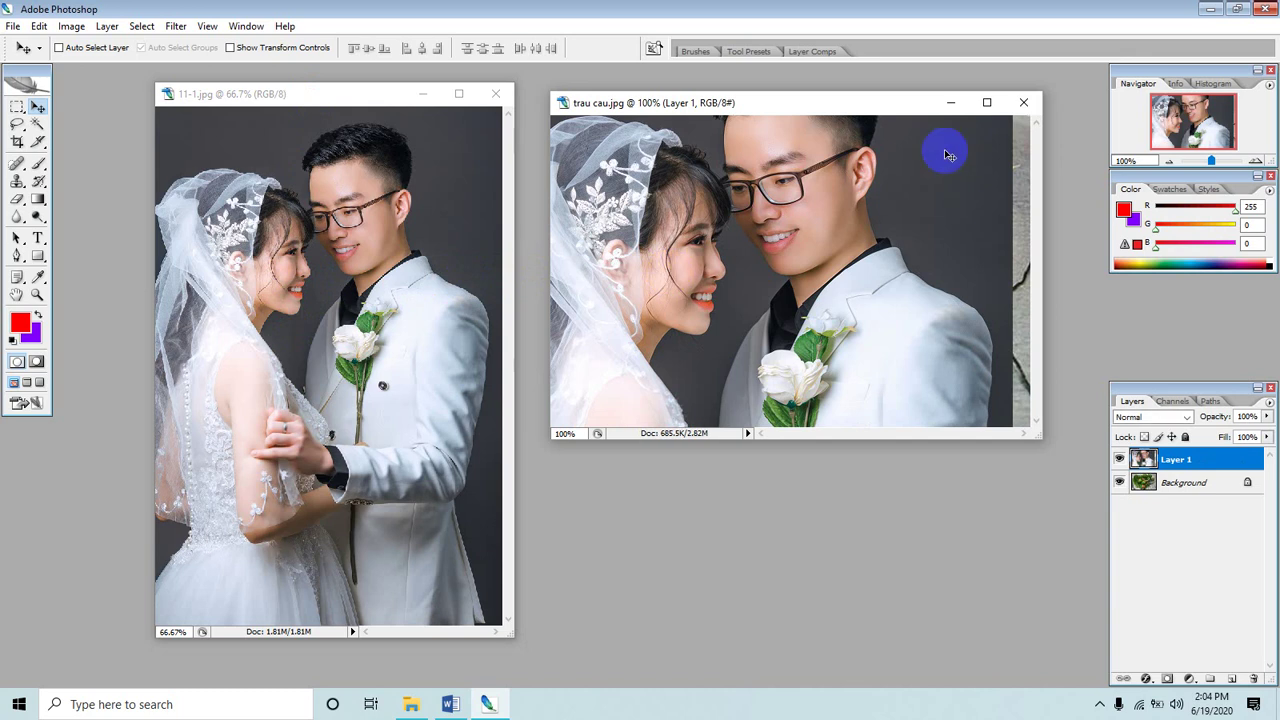
left_click(986, 102)
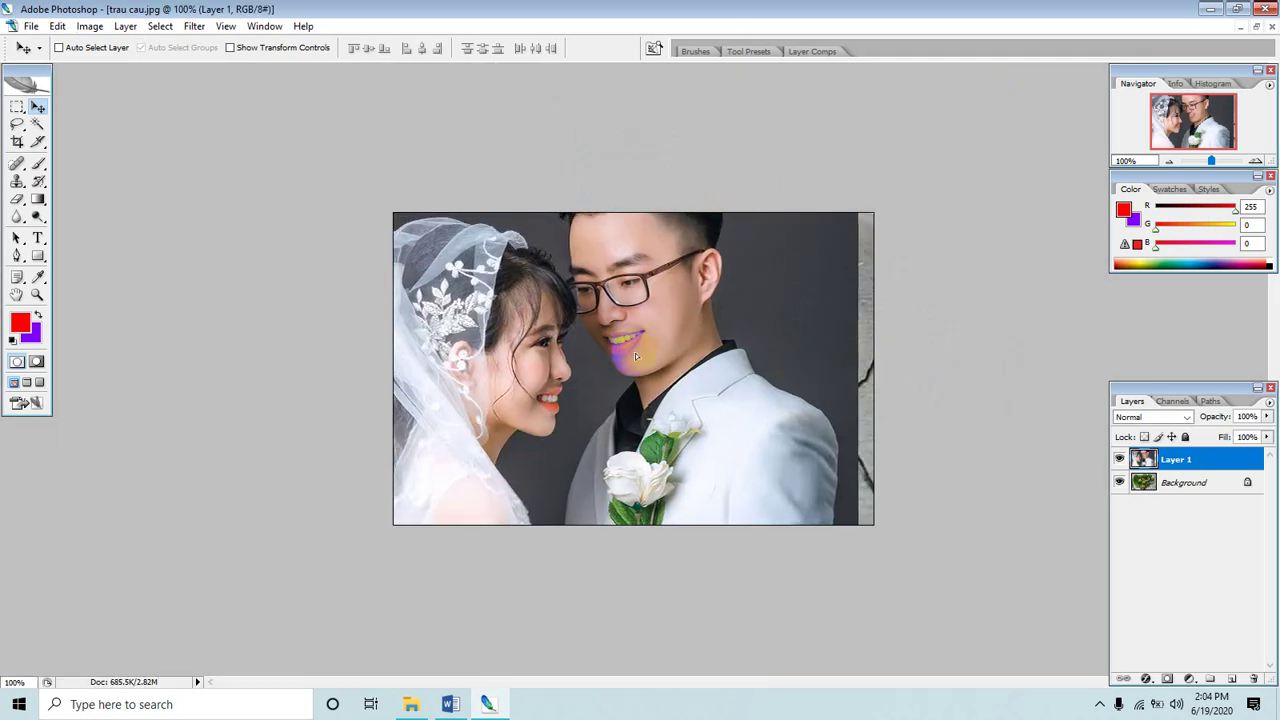
mouse_move(608, 266)
left_mouse_down()
mouse_move(737, 537)
mouse_move(654, 374)
mouse_move(686, 543)
mouse_move(654, 491)
mouse_move(699, 477)
mouse_move(657, 429)
mouse_move(651, 391)
mouse_move(663, 380)
left_mouse_up()
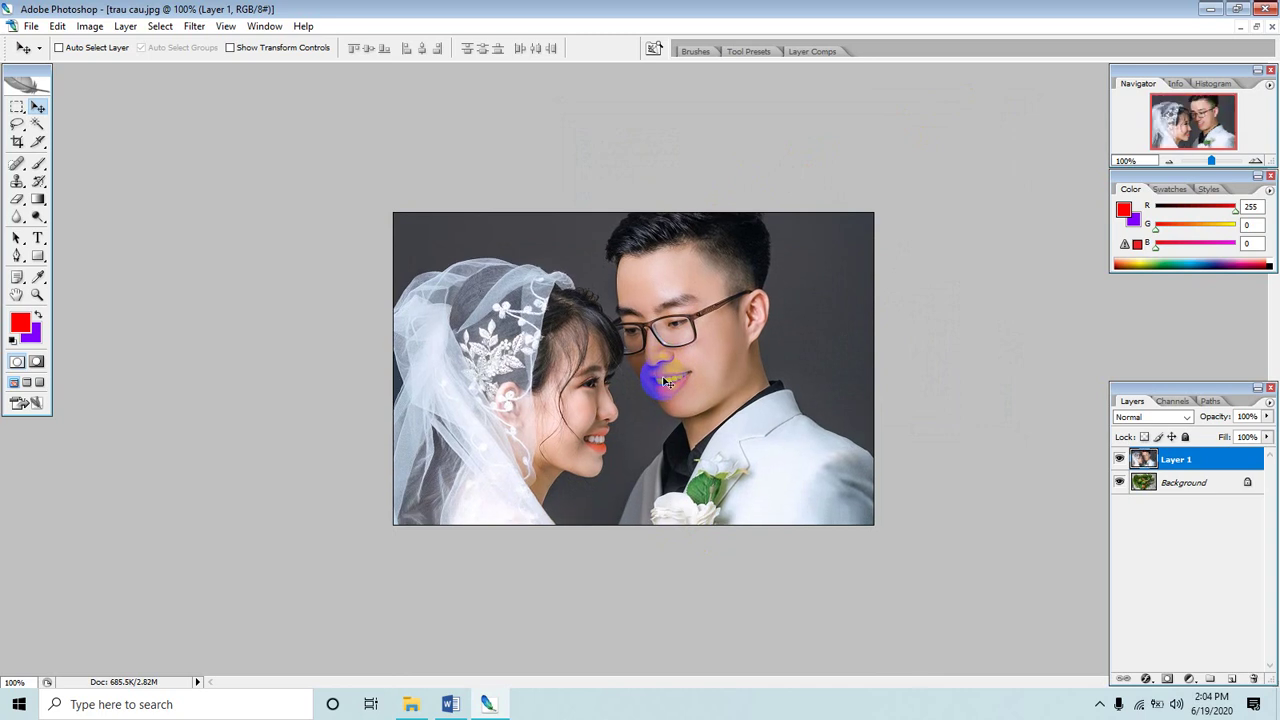
mouse_move(665, 381)
left_mouse_down()
mouse_move(657, 414)
mouse_move(661, 381)
left_mouse_up()
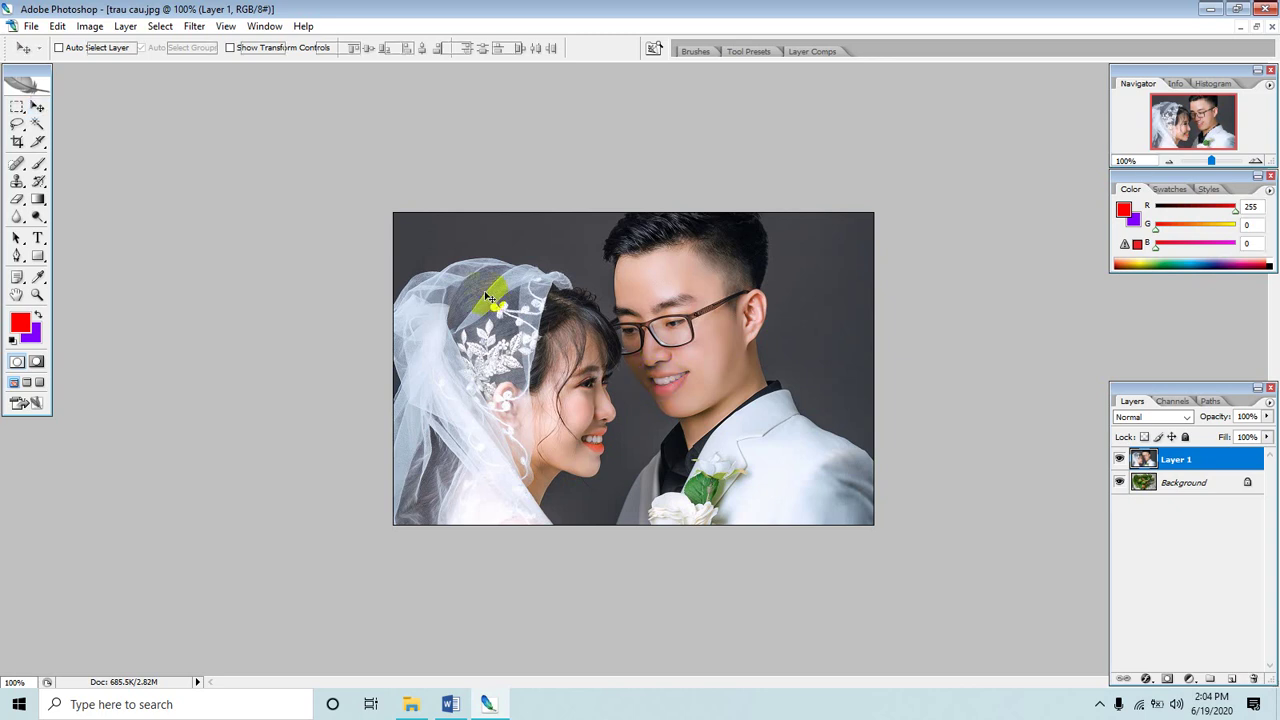
Scale the couple layer down to about 61.5% and centre it over the betel nuts.
key("ctrl+t")
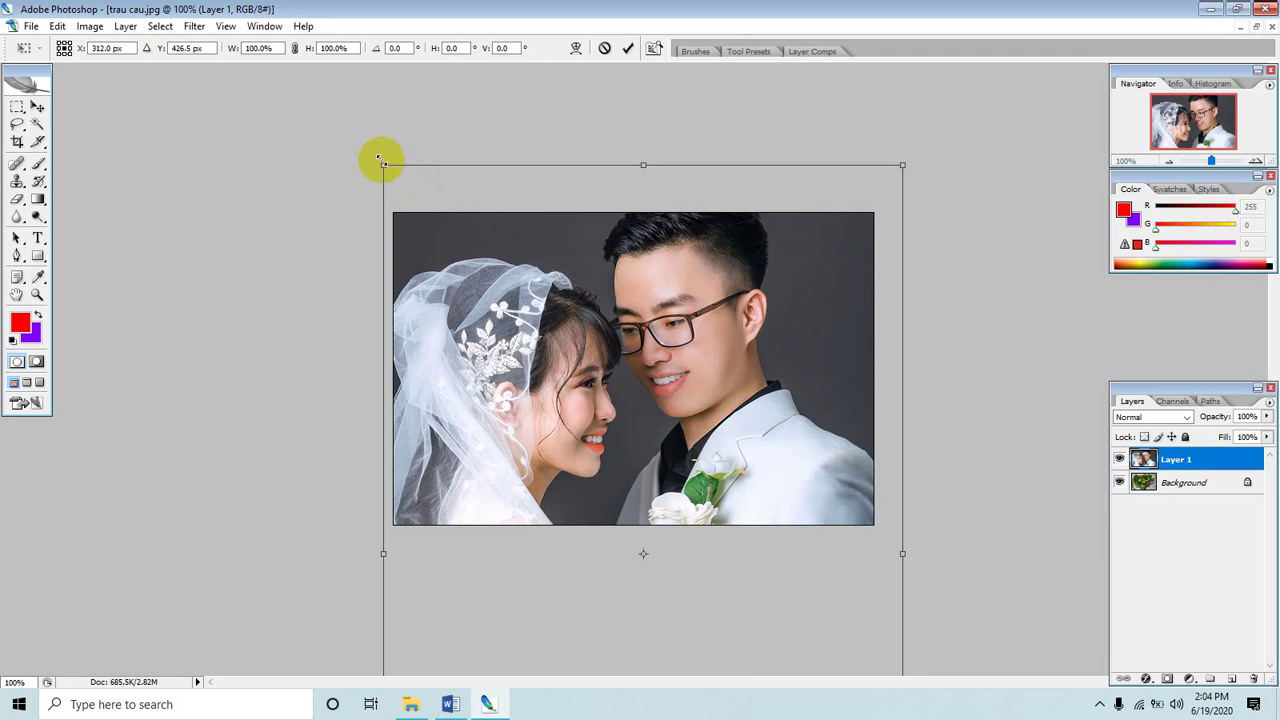
left_click_drag(383, 166, 493, 284)
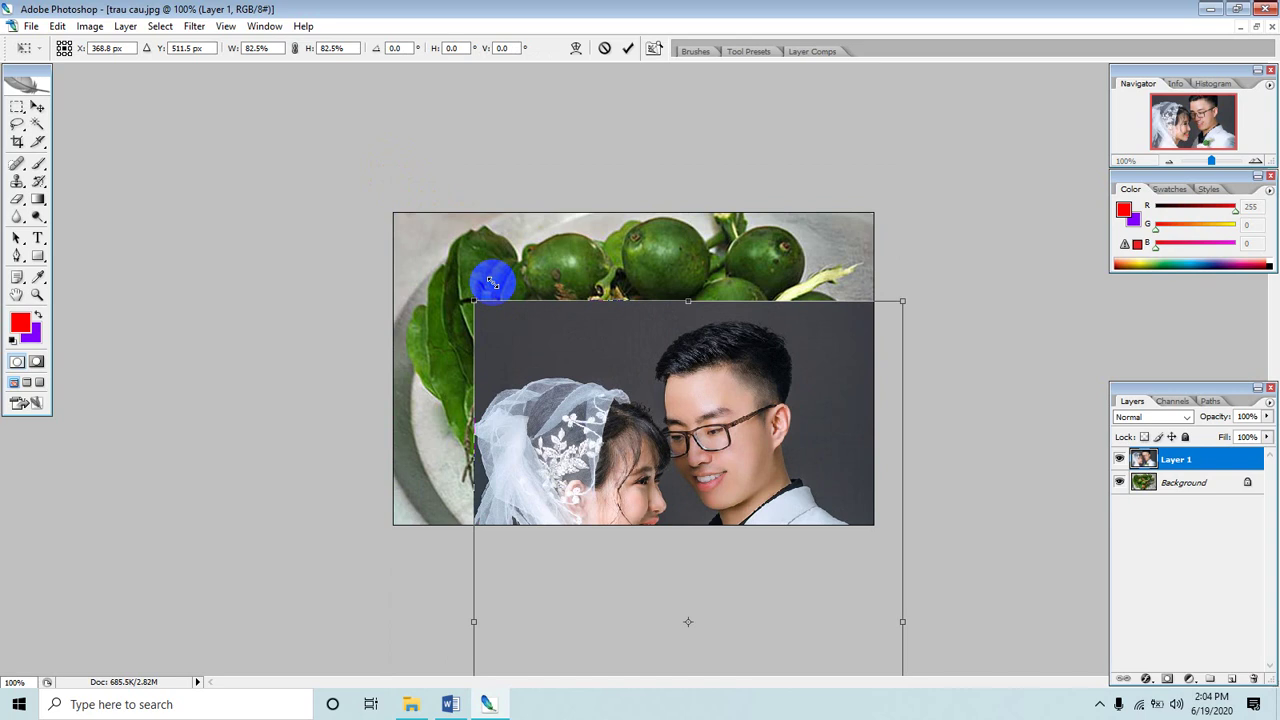
left_click_drag(491, 282, 497, 290)
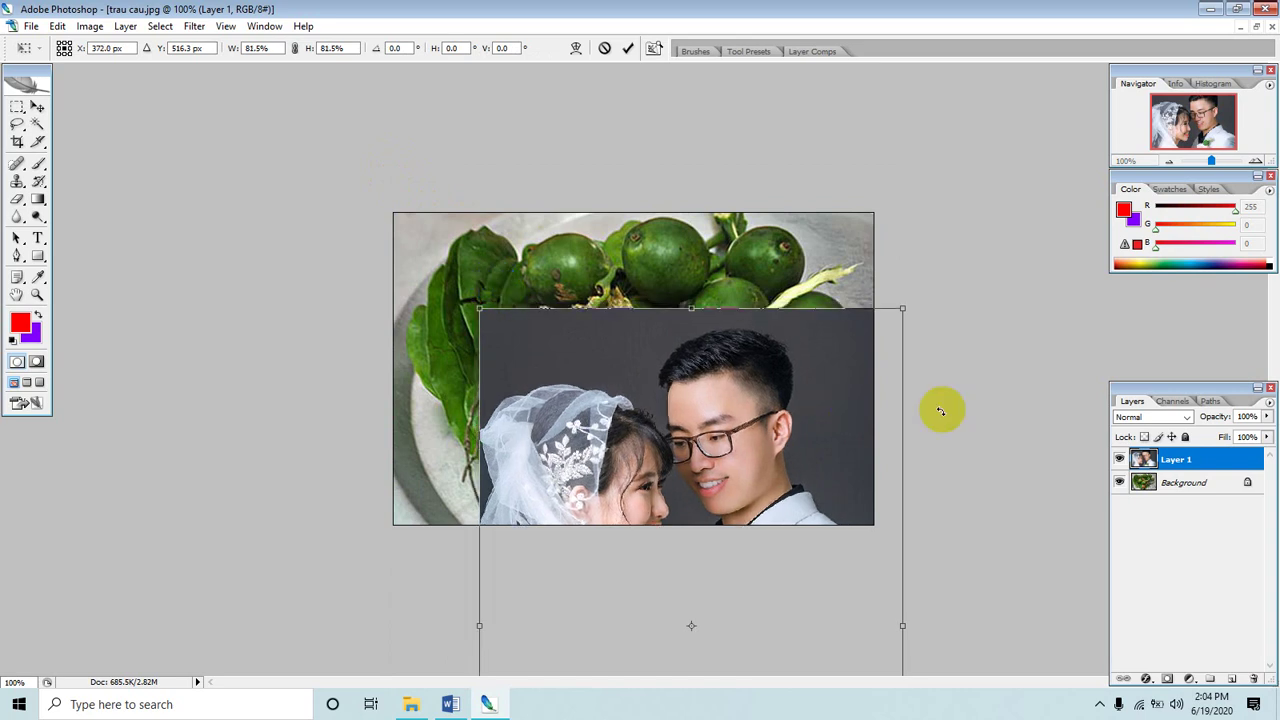
left_click_drag(817, 463, 686, 357)
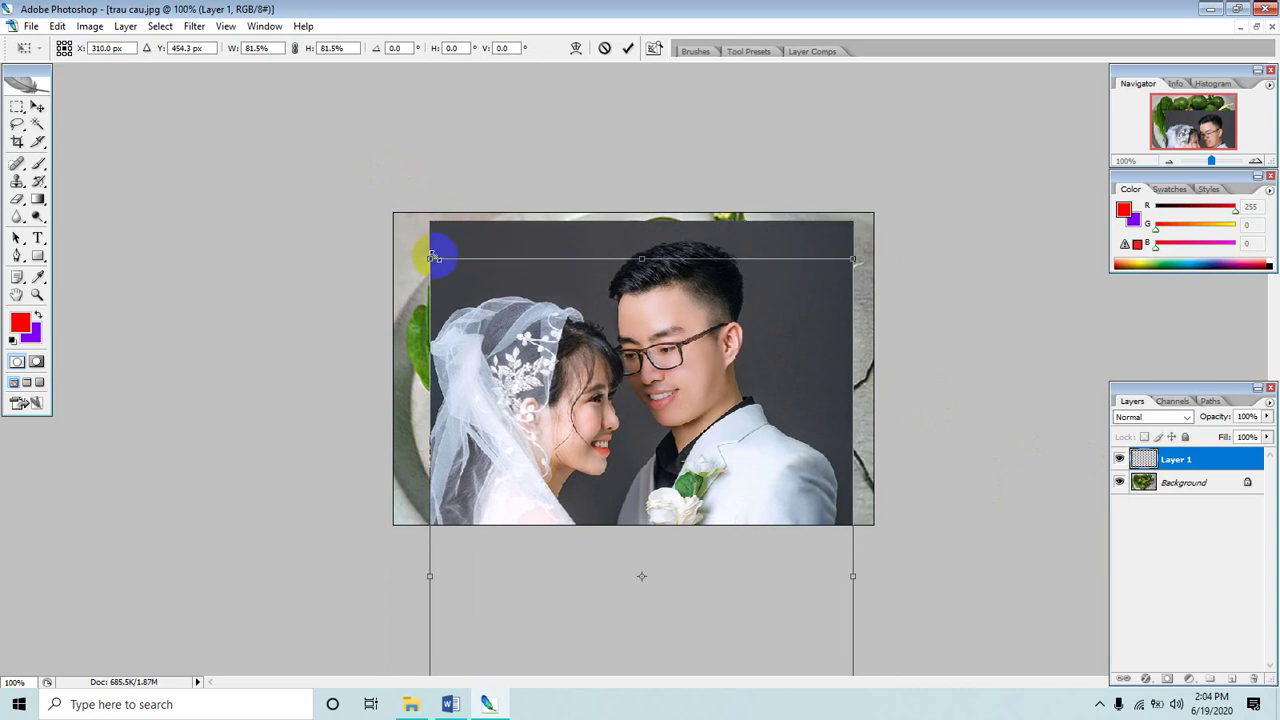
left_click_drag(433, 258, 481, 312)
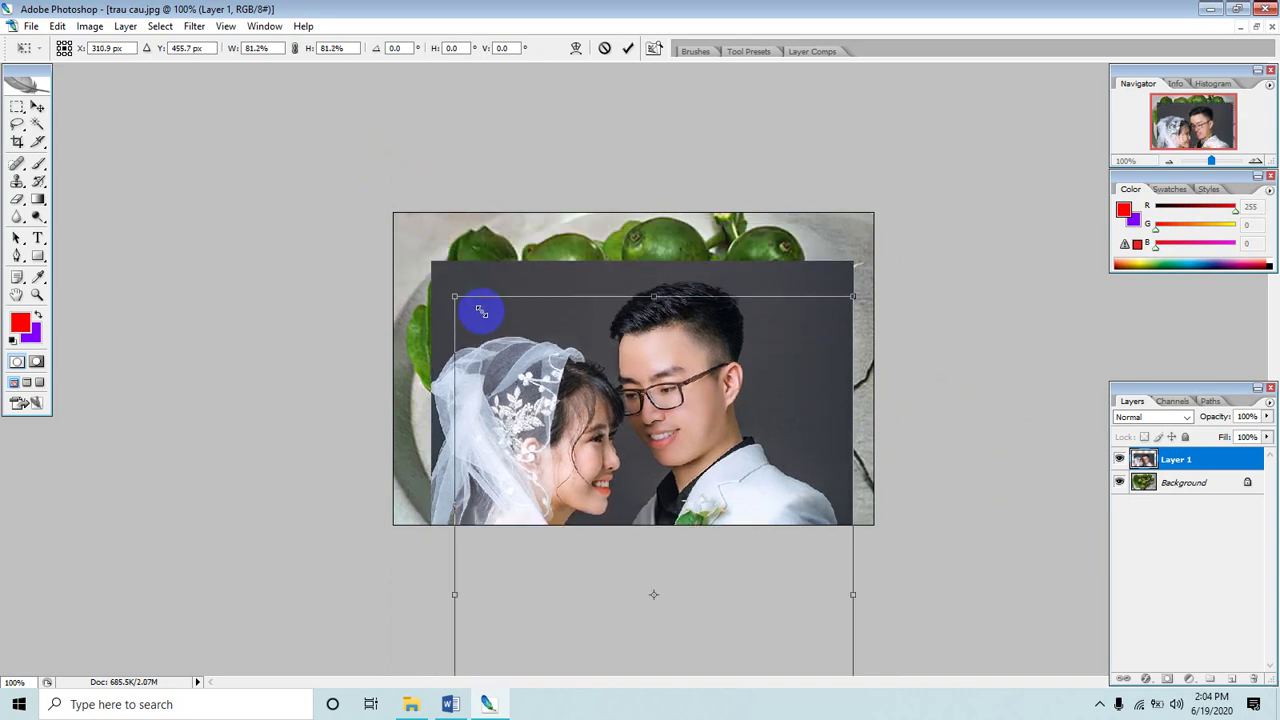
left_click_drag(617, 402, 604, 330)
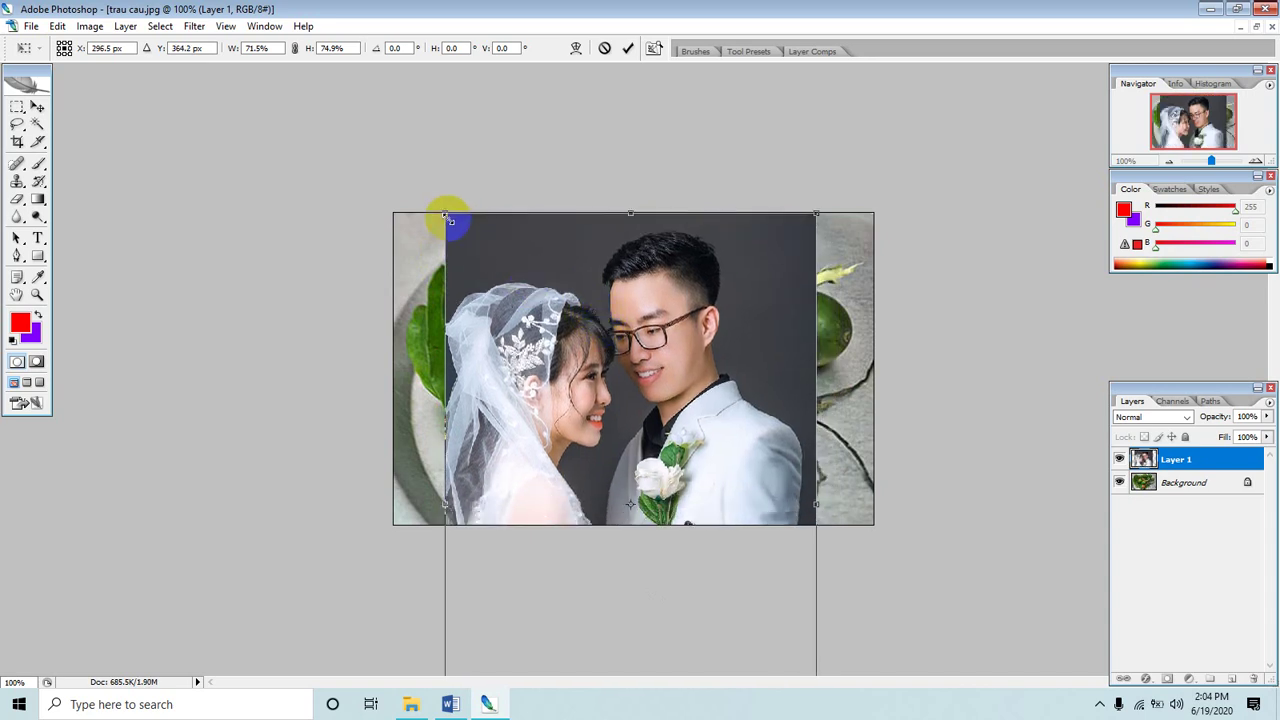
left_click_drag(446, 213, 497, 289)
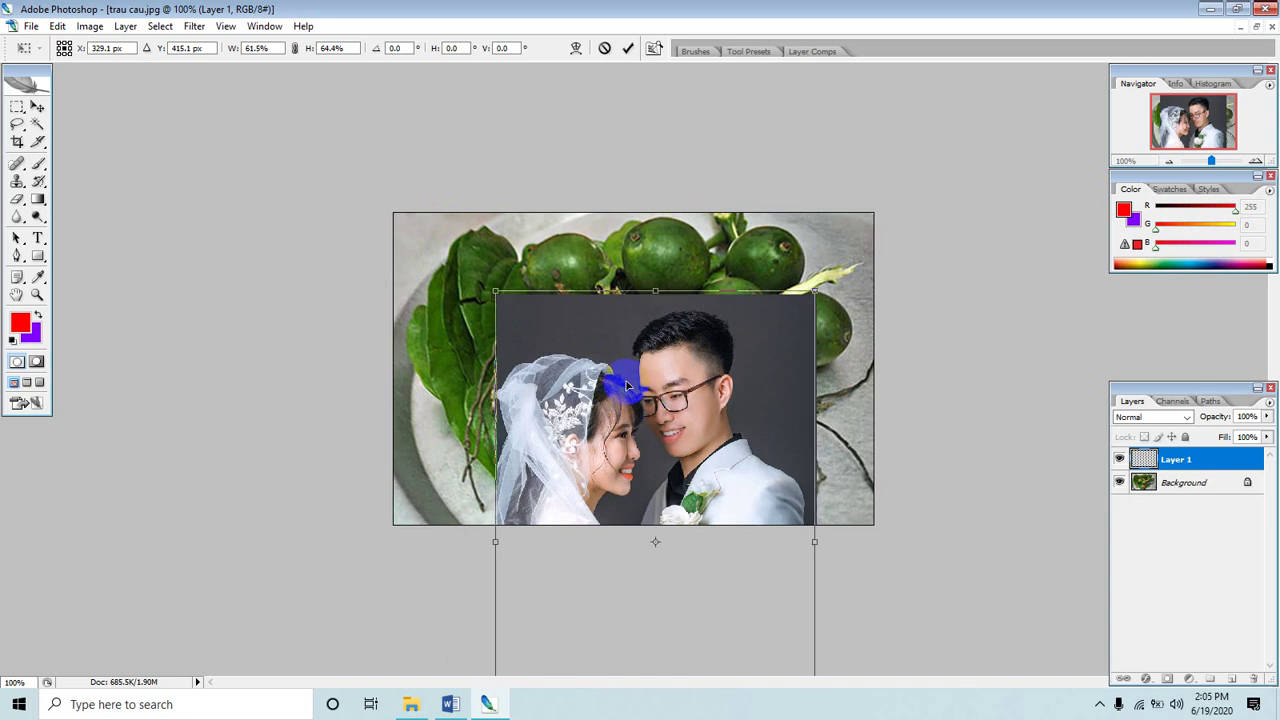
left_click_drag(638, 406, 610, 318)
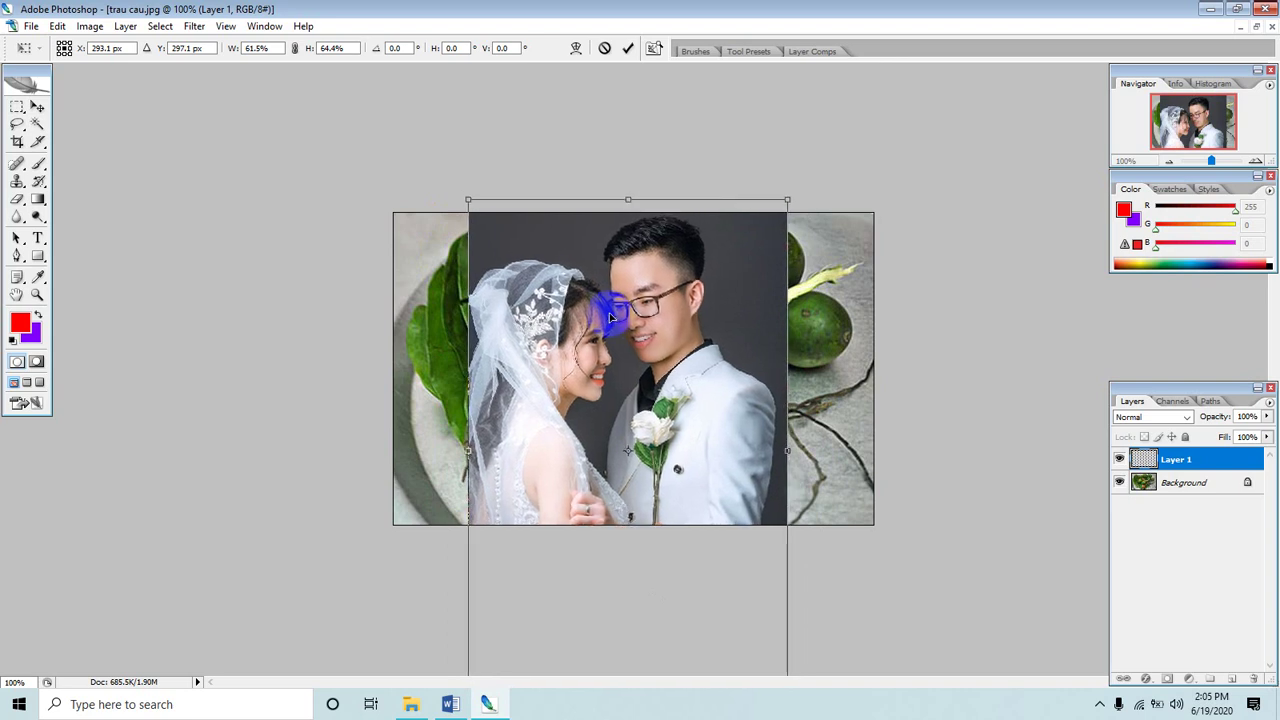
key("Return")
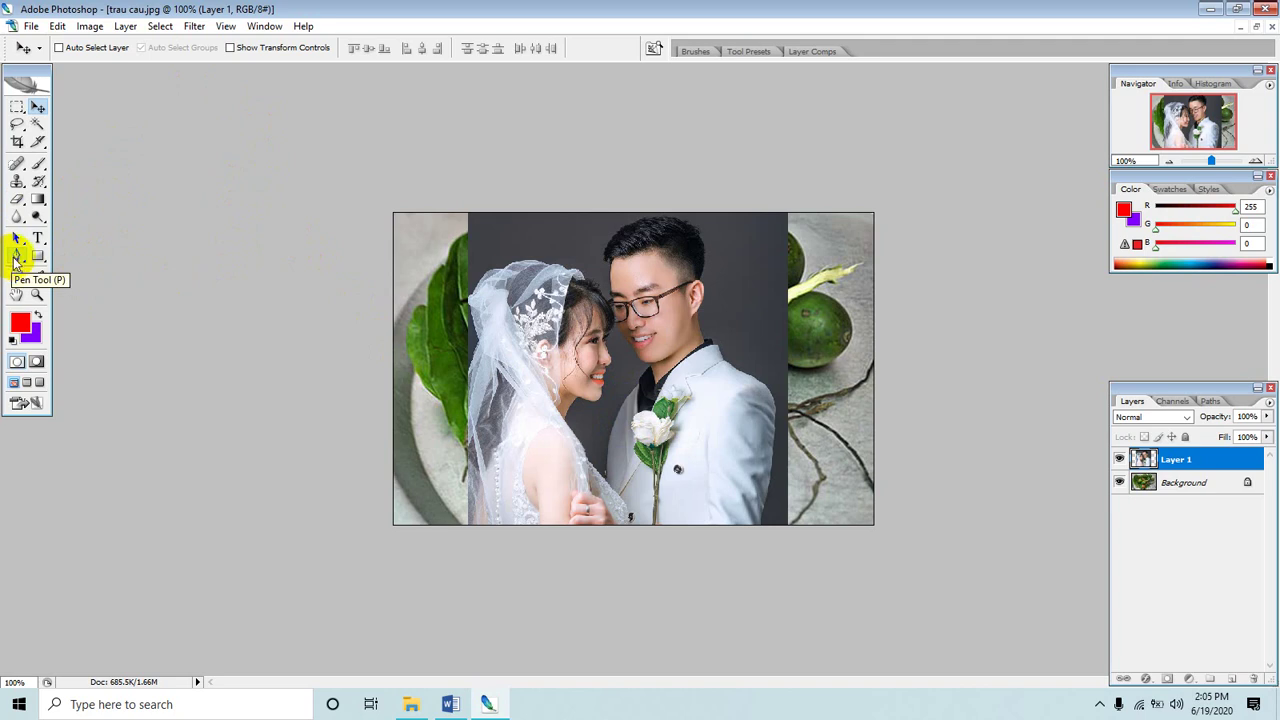
Set the Pen tool to Paths, zoom to 200%, and start a curved path at the groom's hairline.
left_click(16, 258)
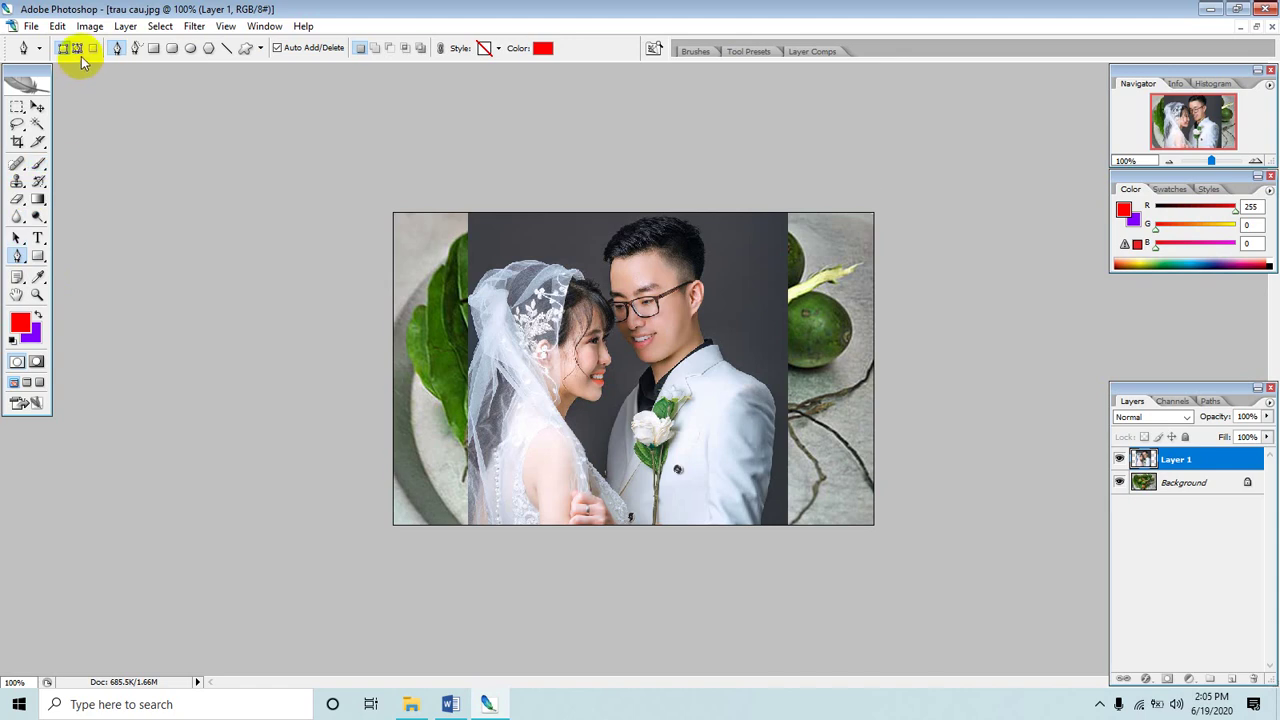
left_click(77, 47)
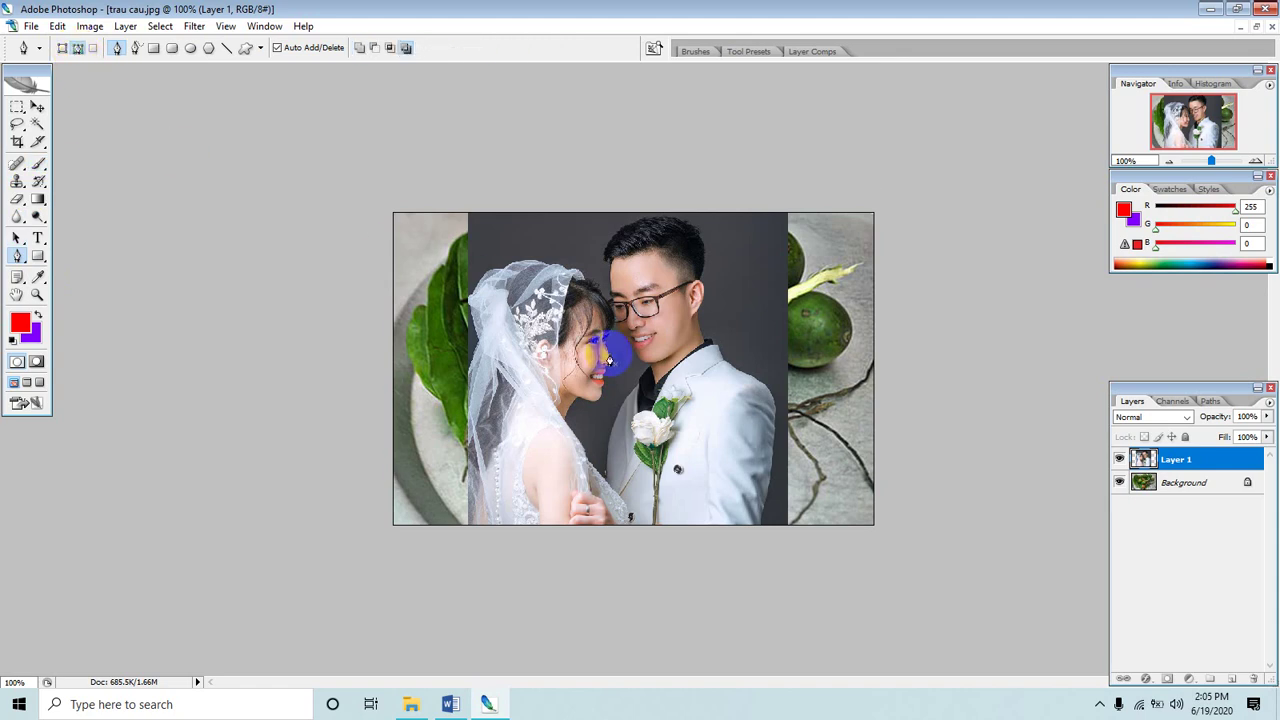
key("ctrl+plus")
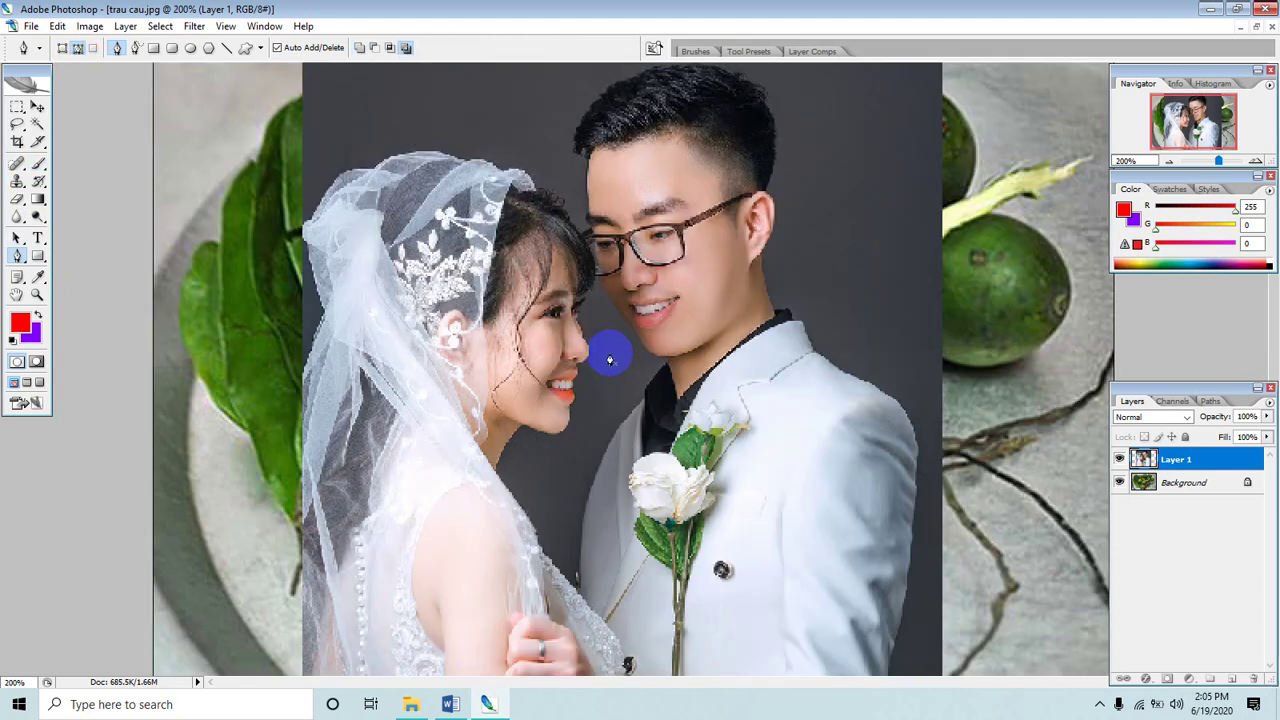
left_click_drag(609, 300, 609, 346)
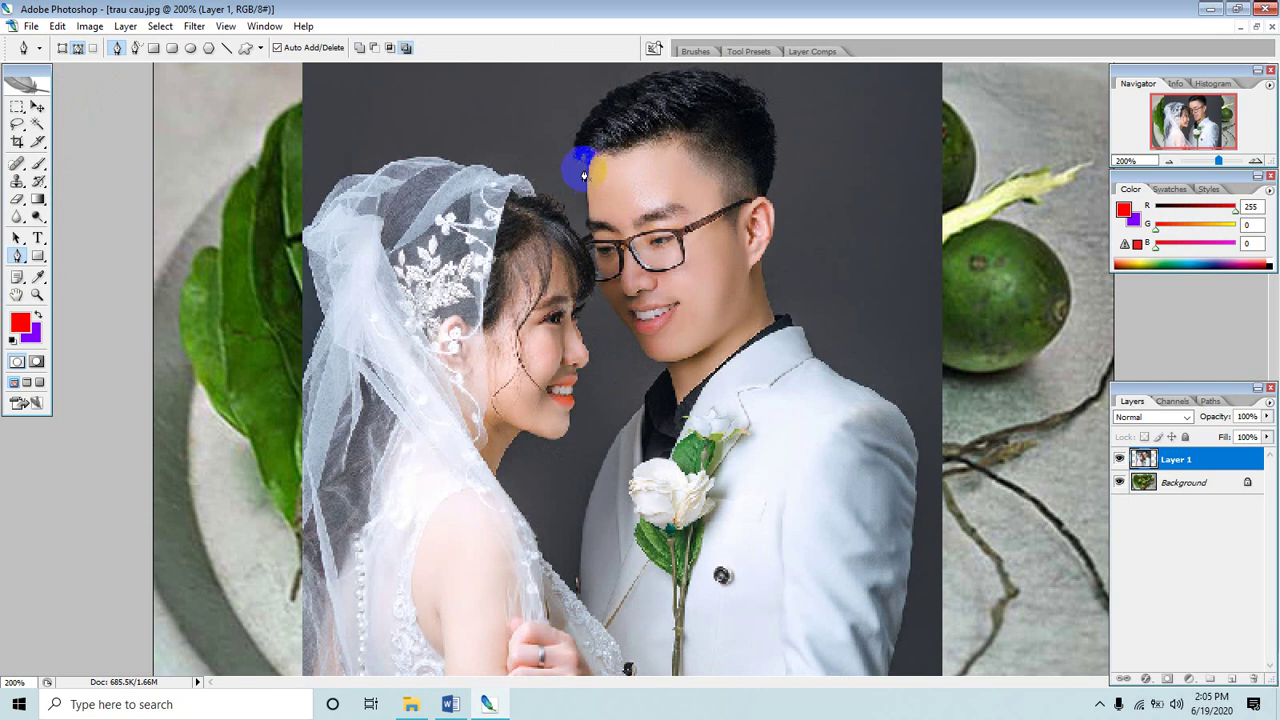
left_click(584, 170)
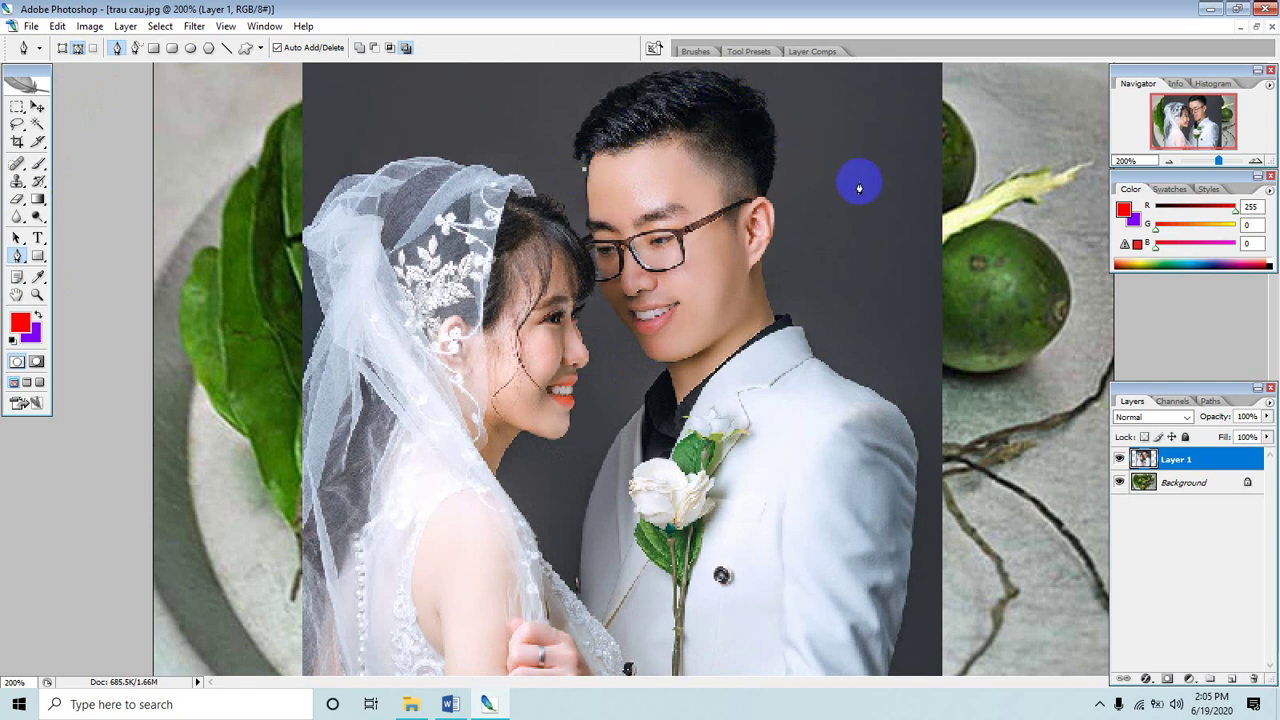
left_click_drag(859, 183, 1024, 358)
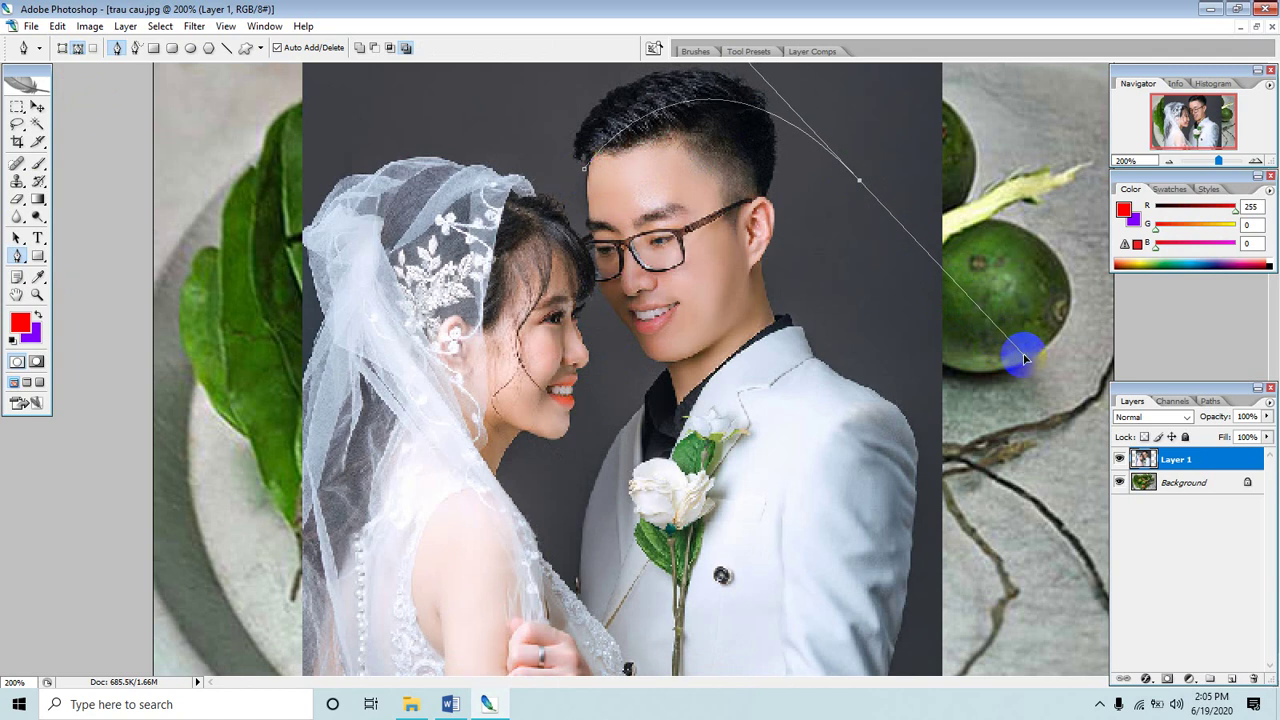
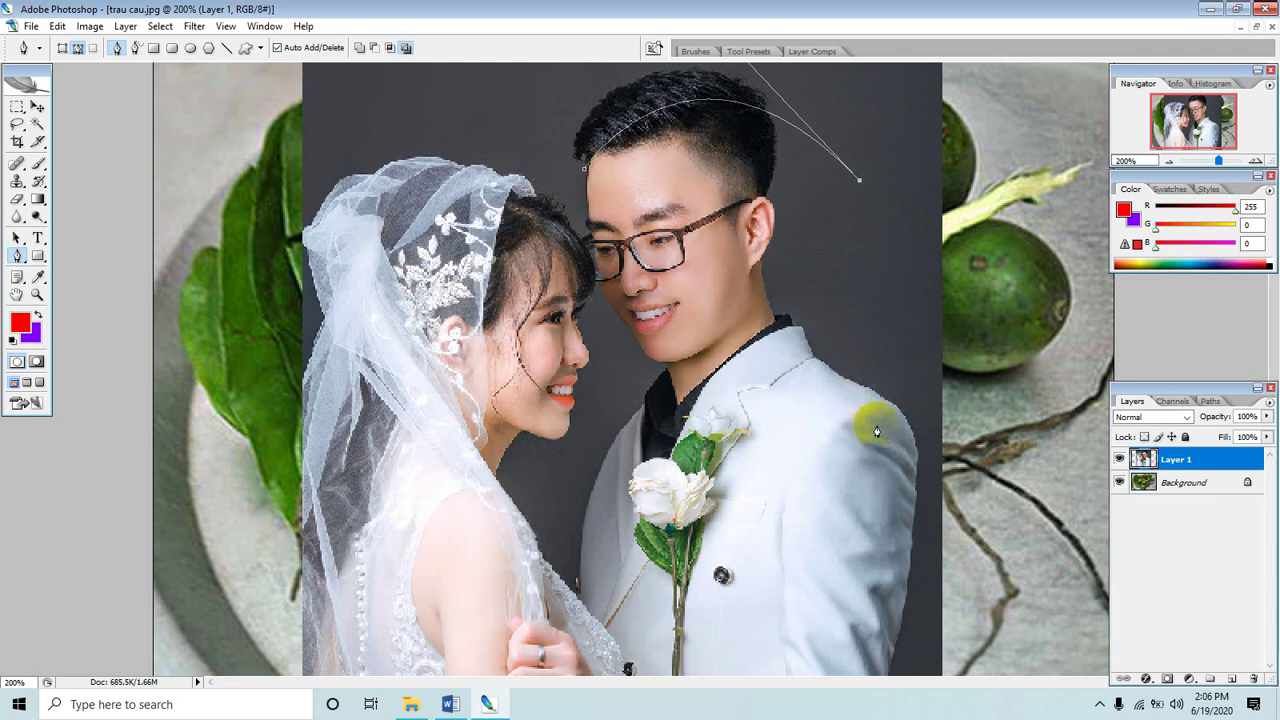
Extend the heart curve onto the groom's right shoulder and make that anchor a corner.
left_click_drag(903, 428, 870, 555)
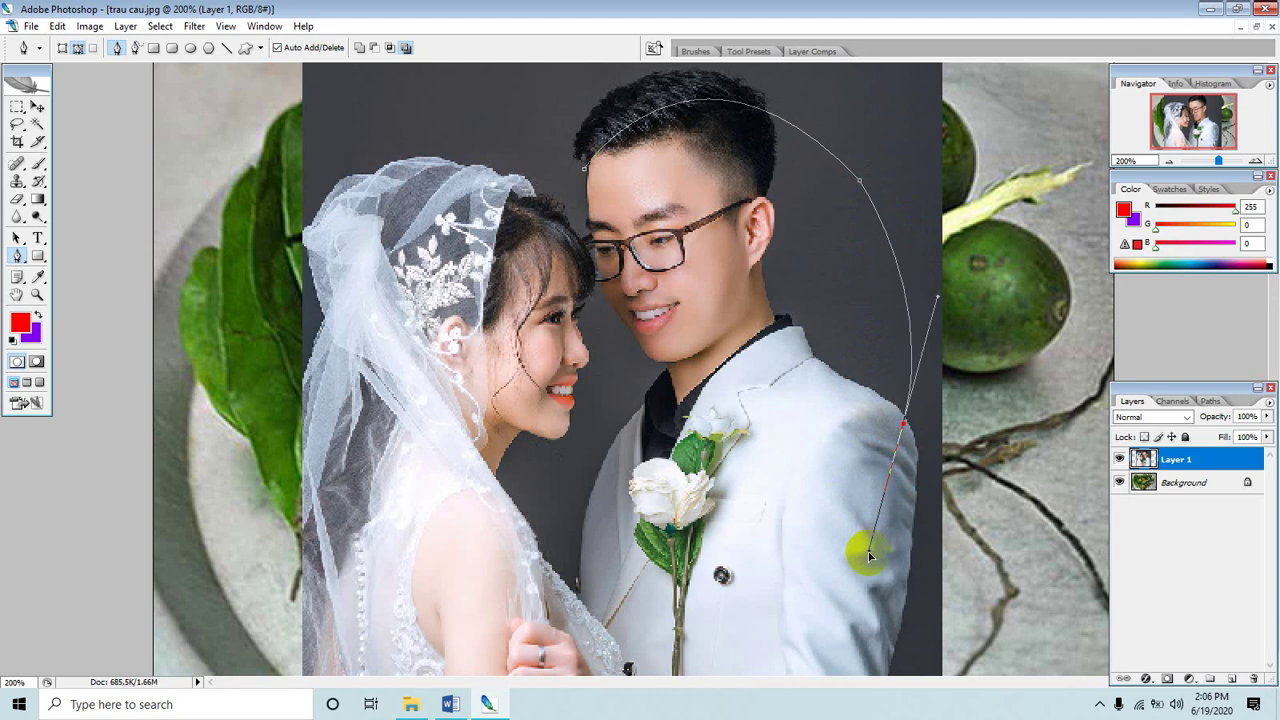
left_click_drag(870, 556, 869, 550)
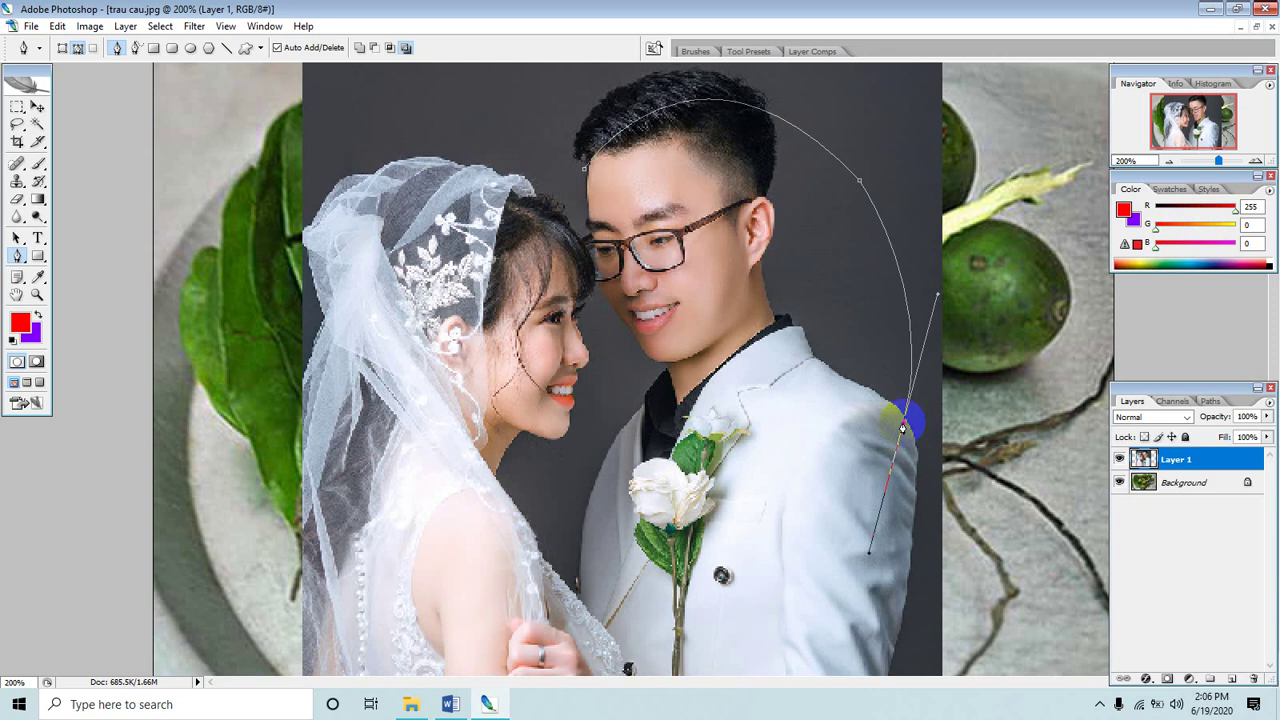
left_click(903, 428, "alt")
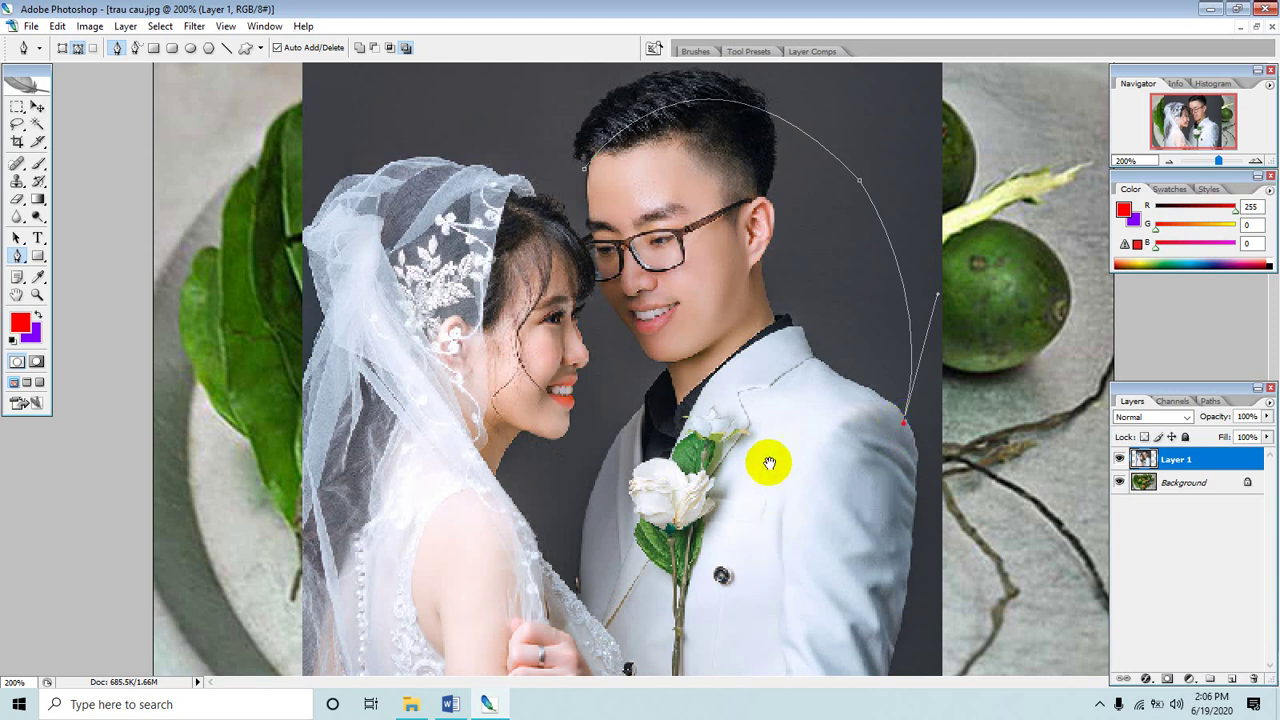
Place the heart's bottom point below the couple near the photo's bottom edge.
left_click_drag(763, 411, 763, 401)
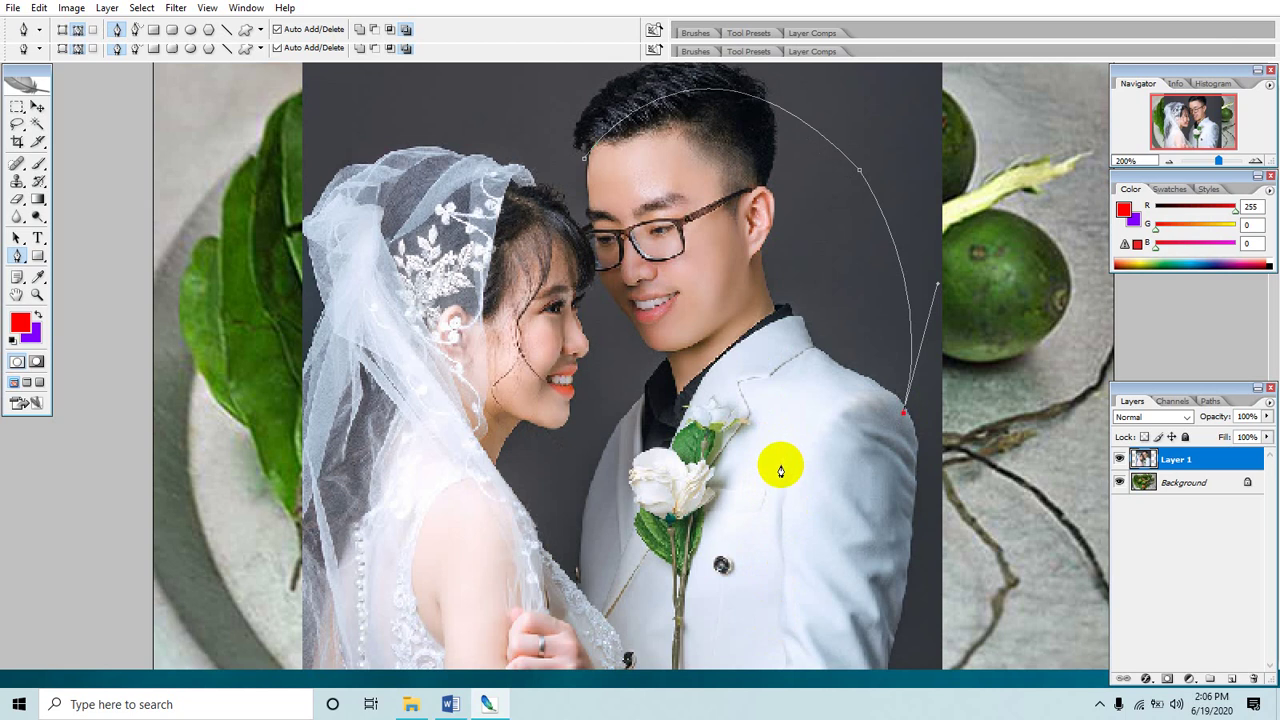
left_click_drag(781, 474, 791, 510)
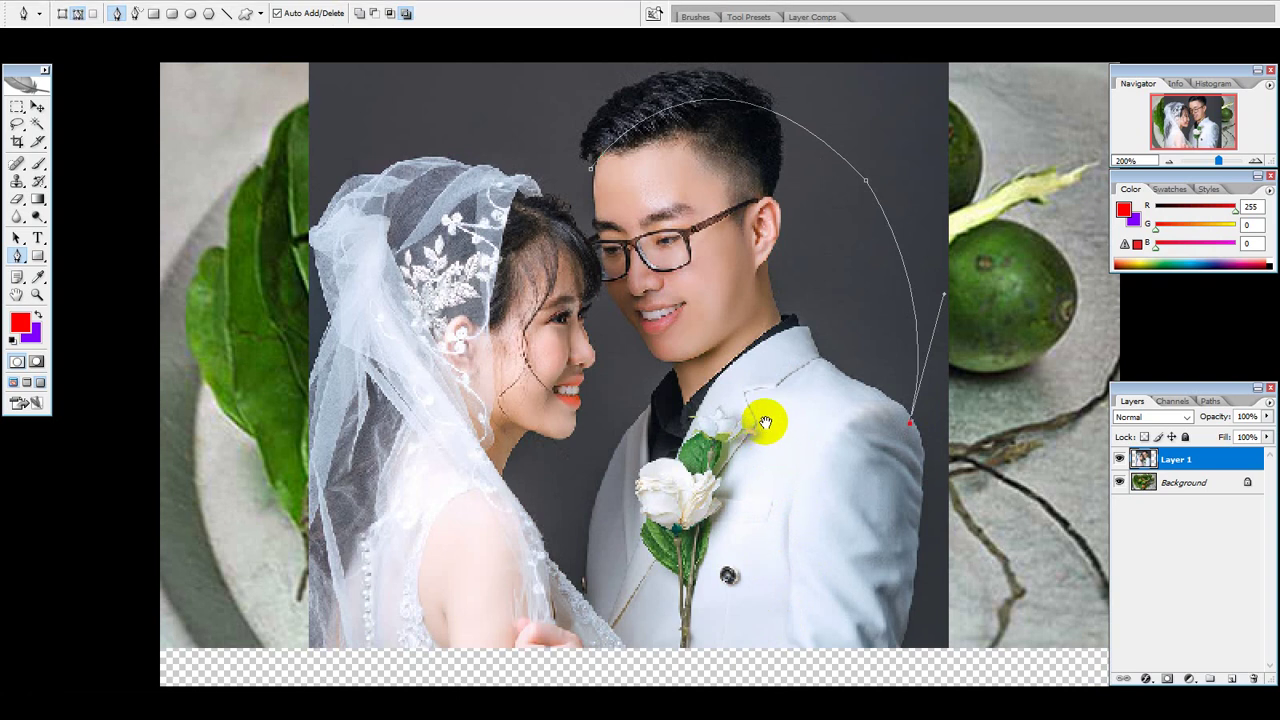
left_click_drag(790, 540, 766, 457)
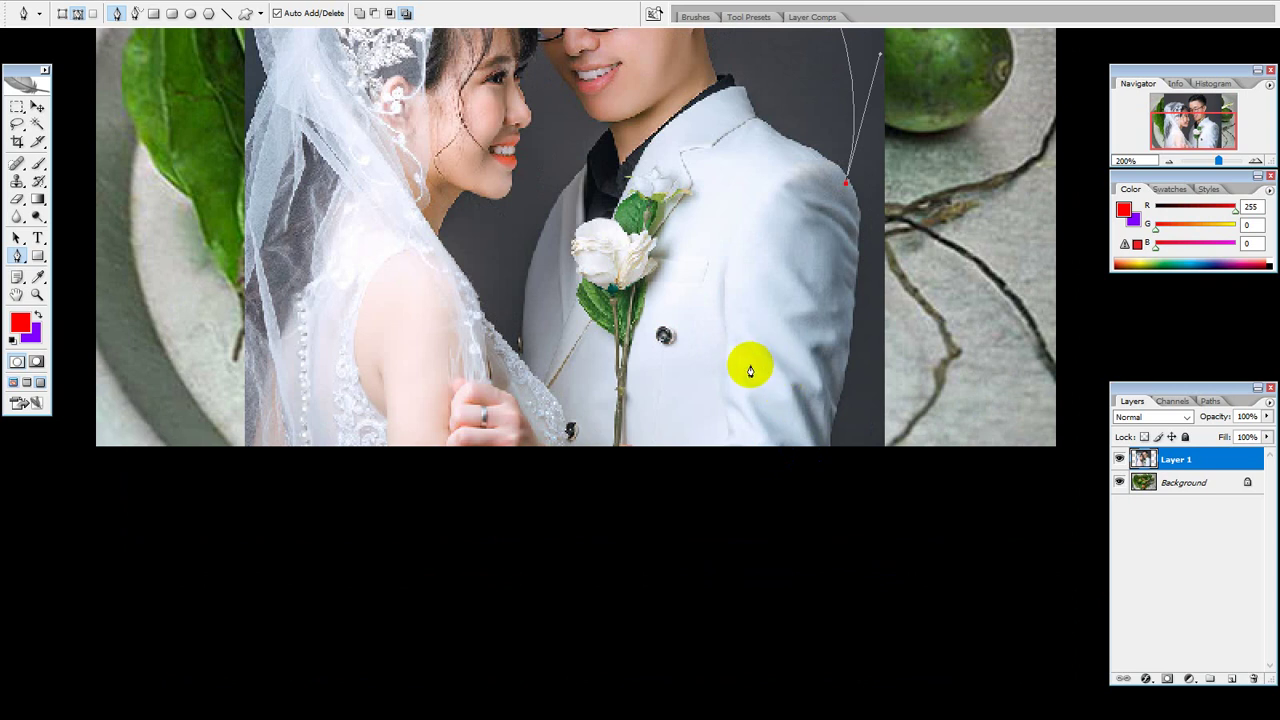
mouse_move(693, 292)
left_mouse_down()
mouse_move(717, 434)
mouse_move(804, 383)
left_mouse_up()
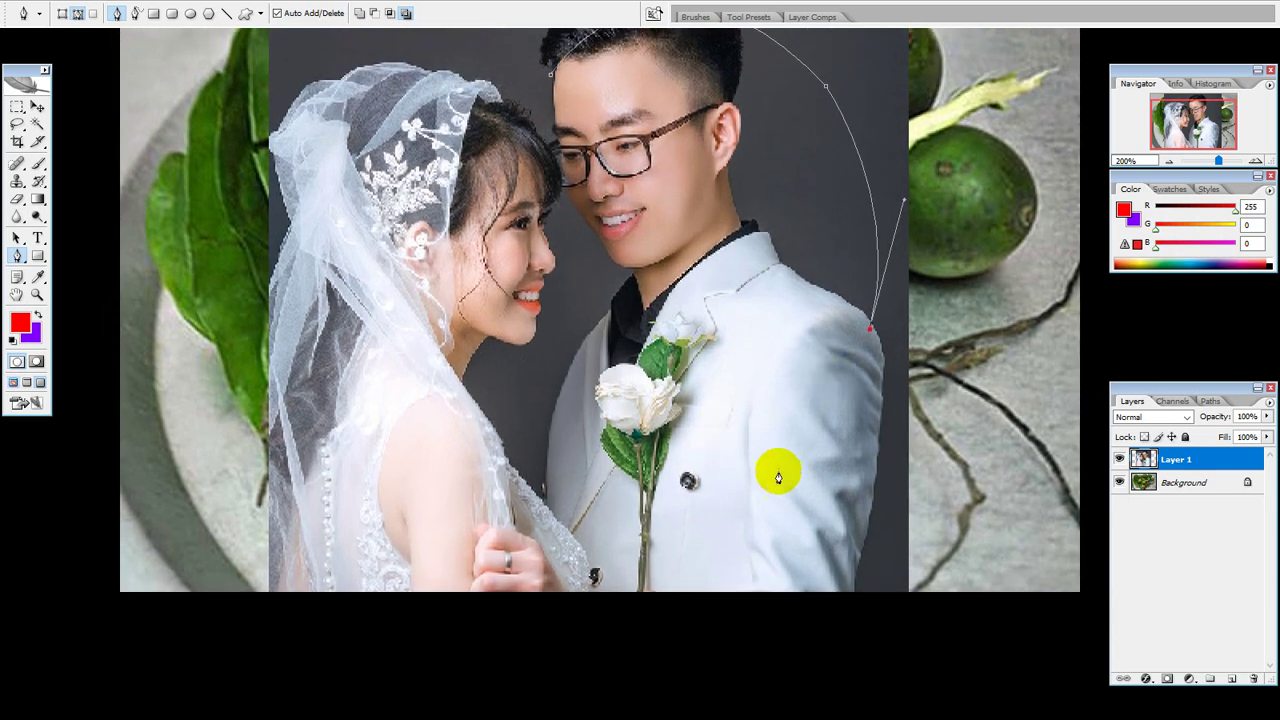
left_click(610, 594)
mouse_move(594, 577)
left_mouse_down()
mouse_move(513, 595)
mouse_move(518, 620)
mouse_move(514, 608)
mouse_move(421, 664)
left_mouse_up()
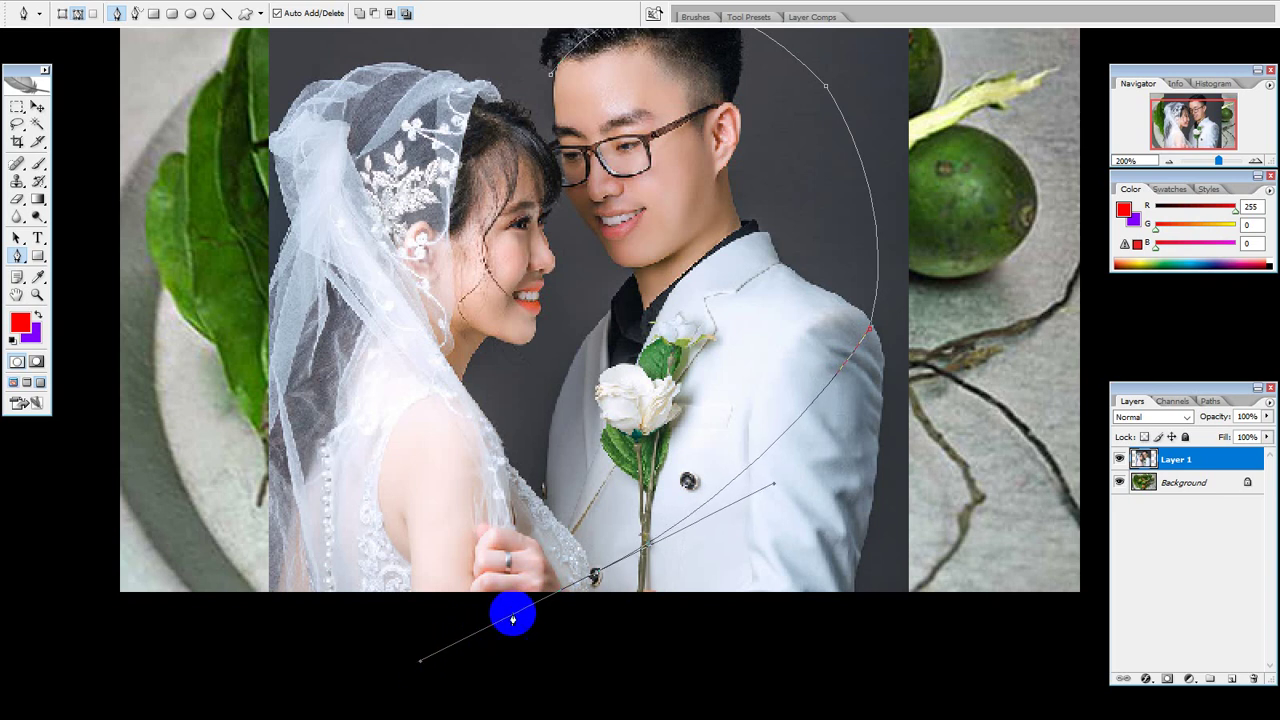
Make the bottom point a sharp corner and curve the path up the bride's side.
left_click(593, 576)
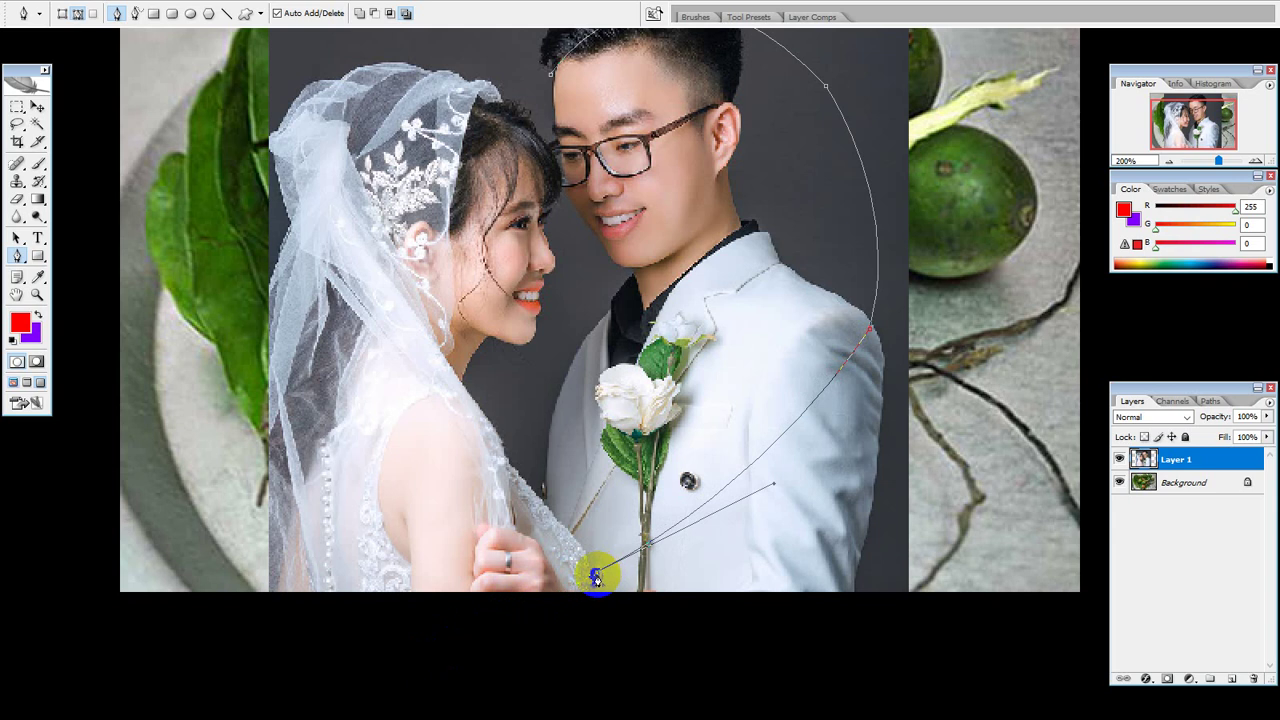
scroll(443, 429, "up", 2)
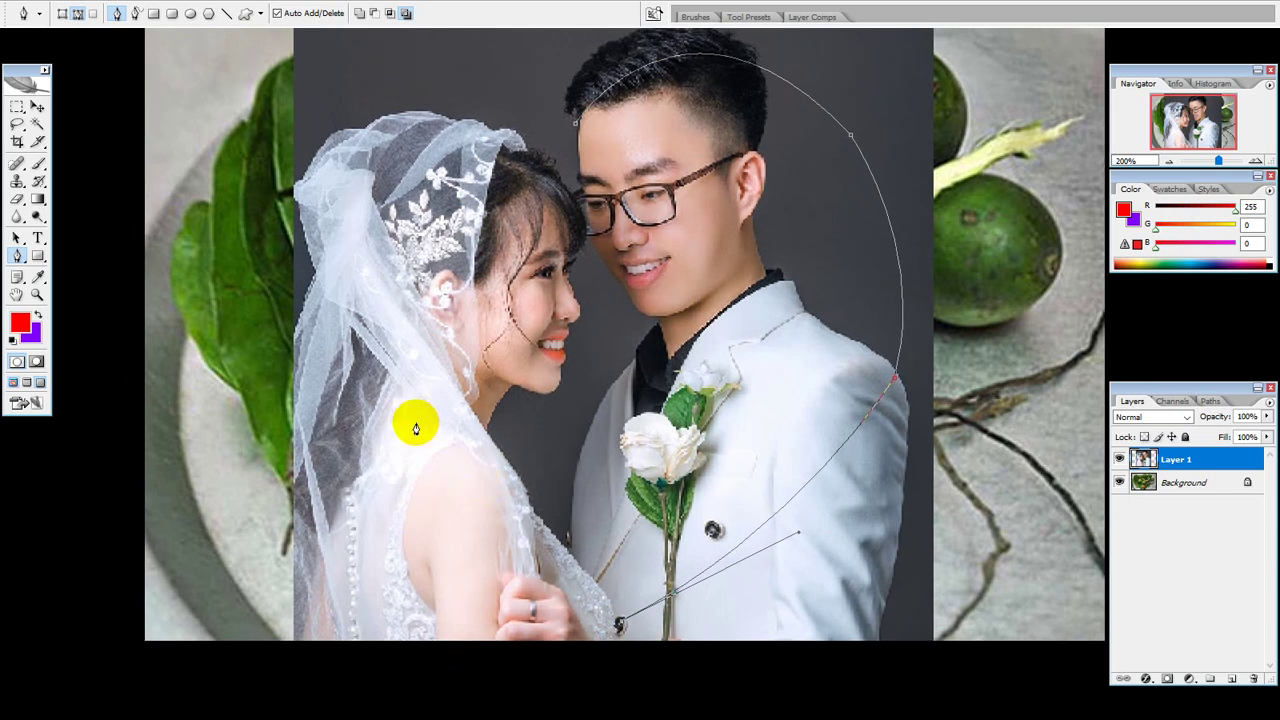
left_click_drag(412, 436, 338, 340)
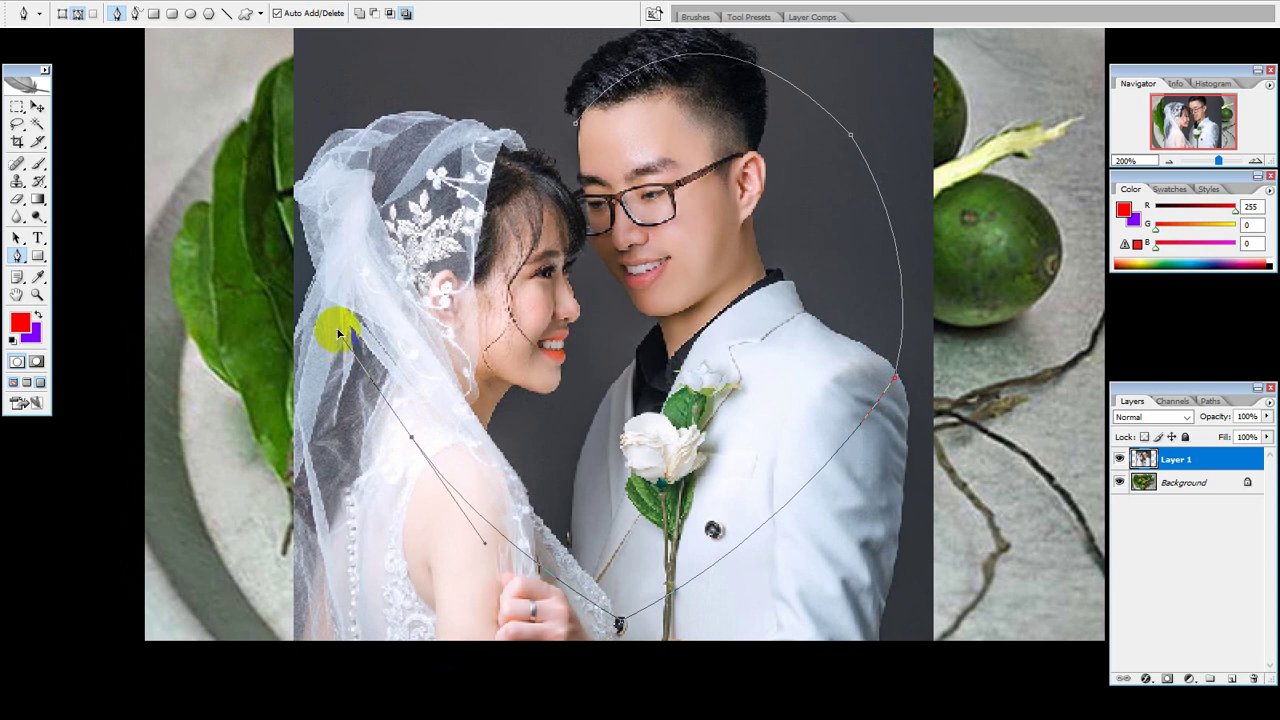
left_click_drag(338, 335, 338, 328)
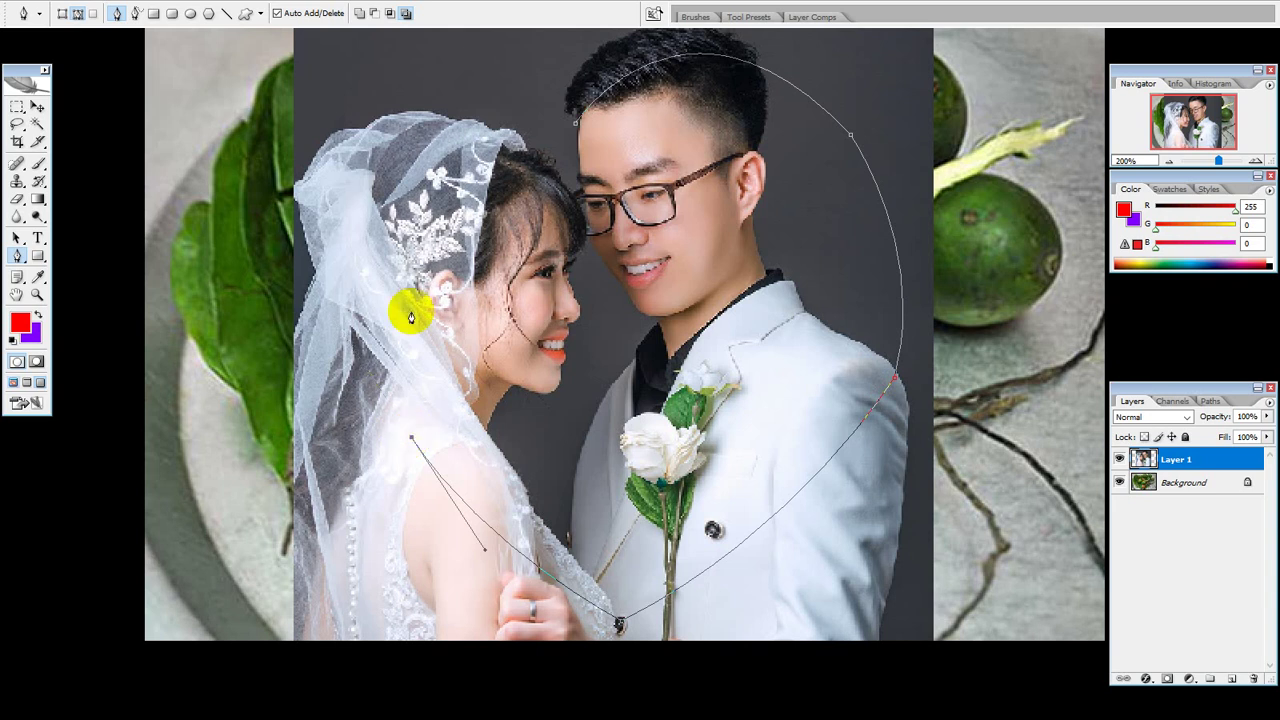
Arch the left lobe over the bride's veil and close the heart at its top dip.
left_click_drag(380, 206, 398, 272)
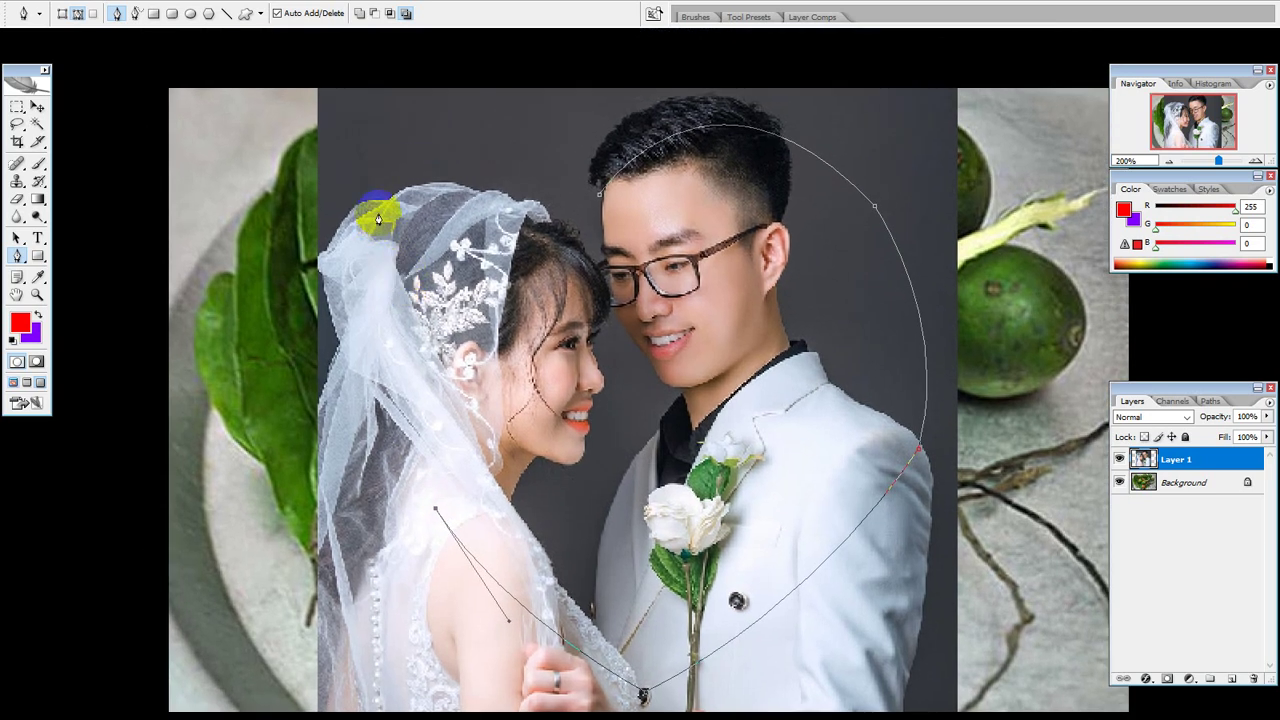
mouse_move(378, 218)
left_mouse_down()
mouse_move(447, 112)
mouse_move(446, 82)
left_mouse_up()
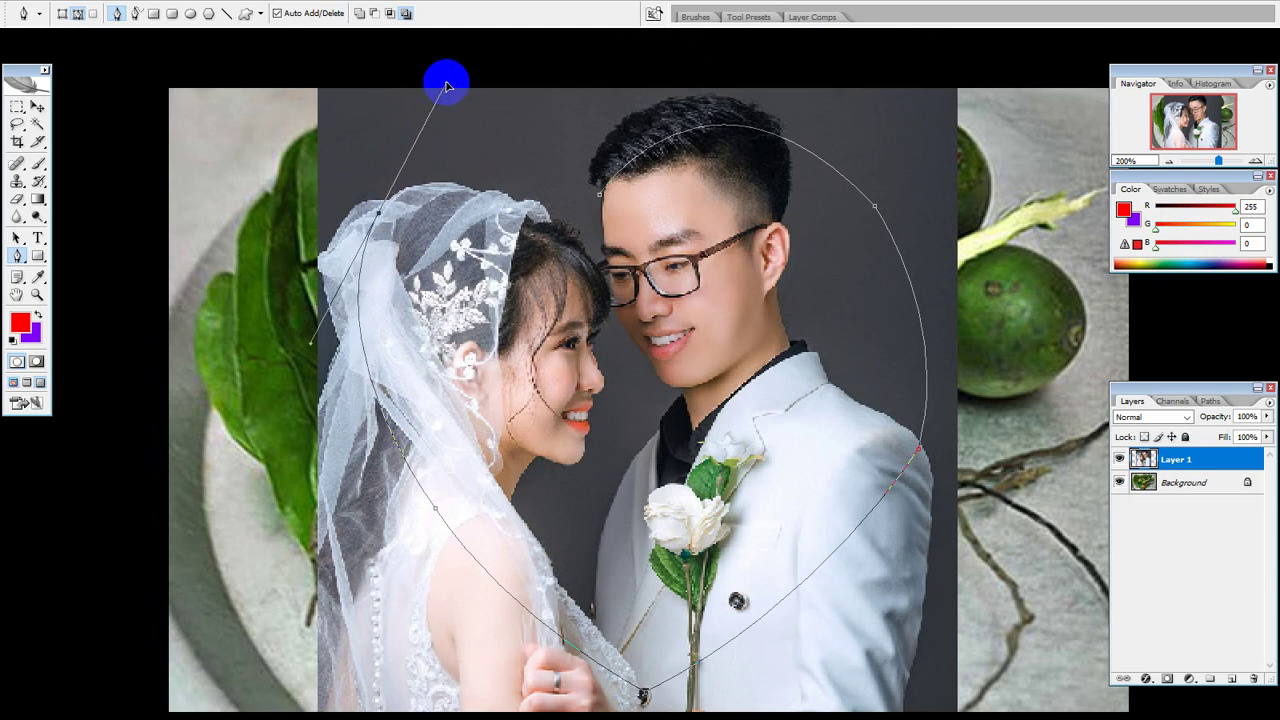
left_click(379, 213, "alt")
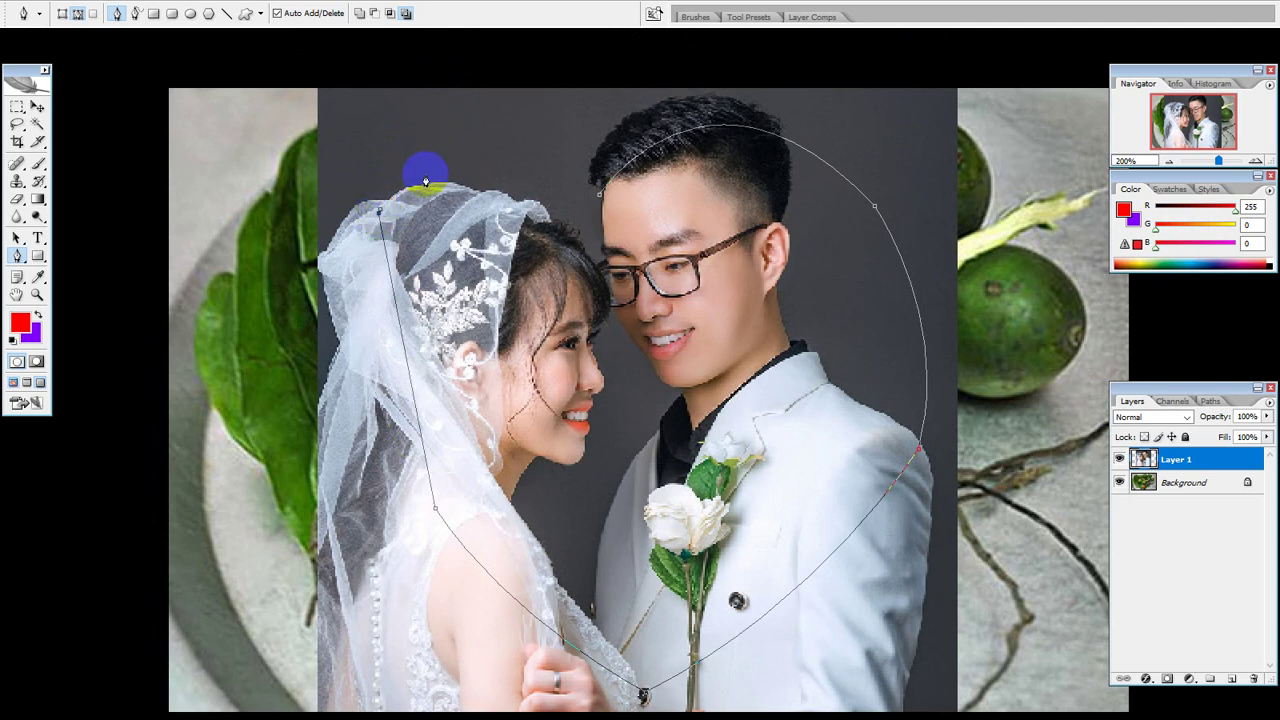
left_click(426, 182)
scroll(510, 190, "up", 2)
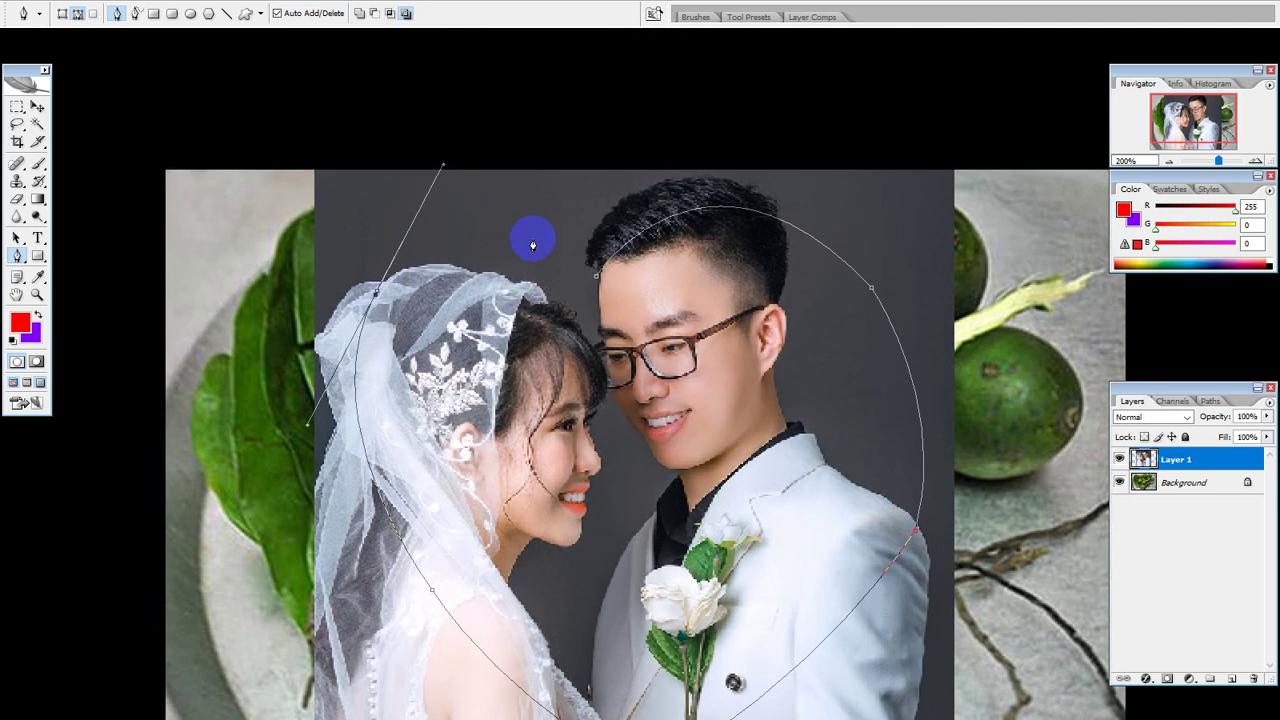
left_click_drag(596, 278, 737, 416)
left_click(649, 300, "ctrl")
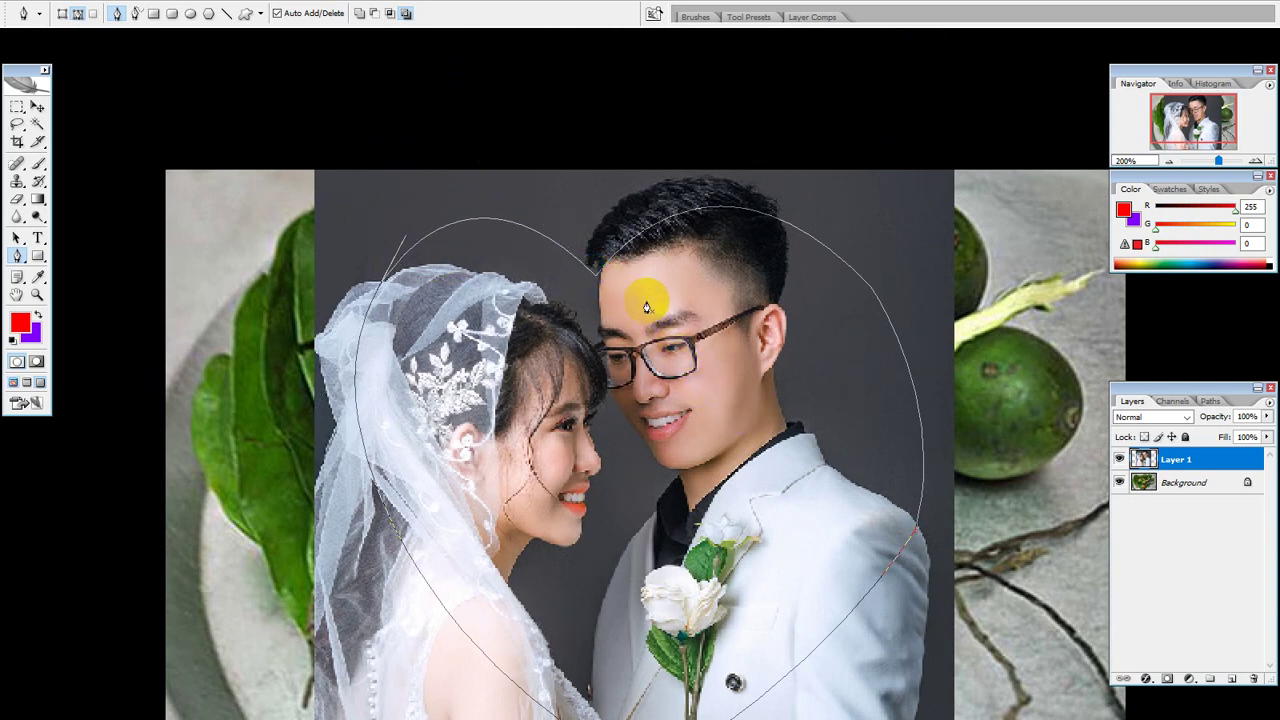
scroll(755, 395, "down", 1)
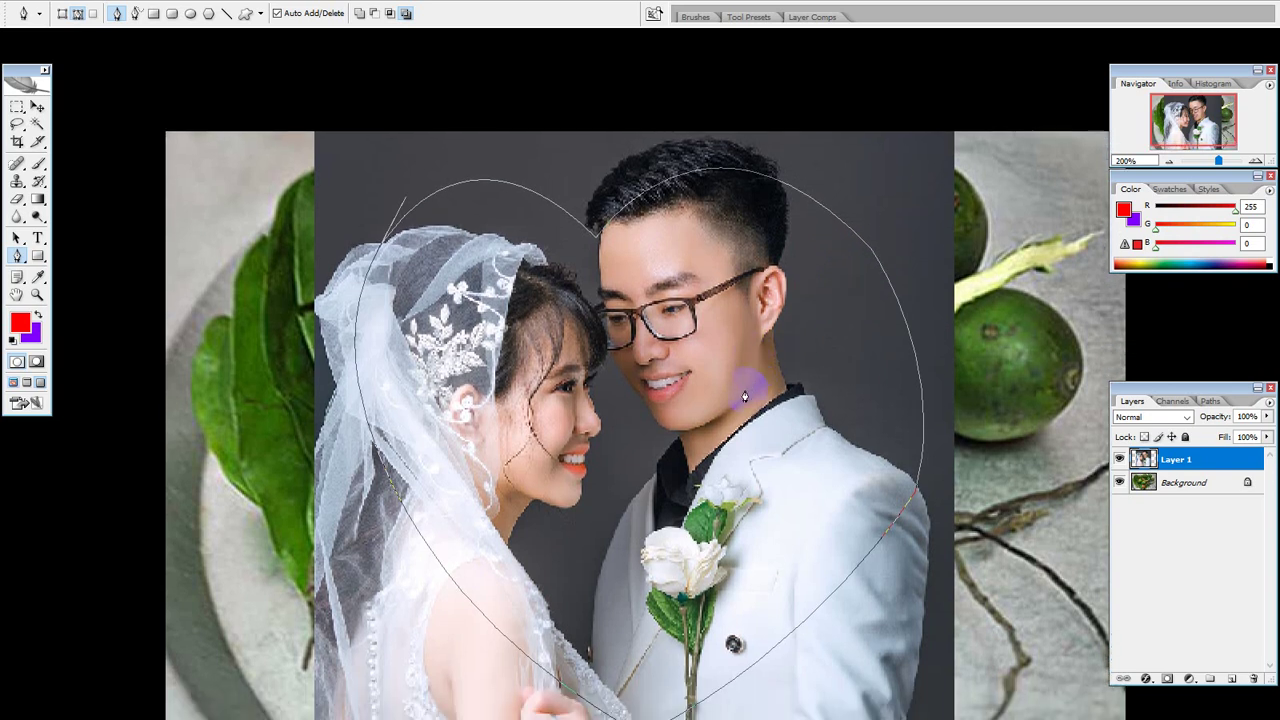
Convert the heart path into a 35-pixel feathered selection and return to standard screen mode.
left_click(745, 390, "alt")
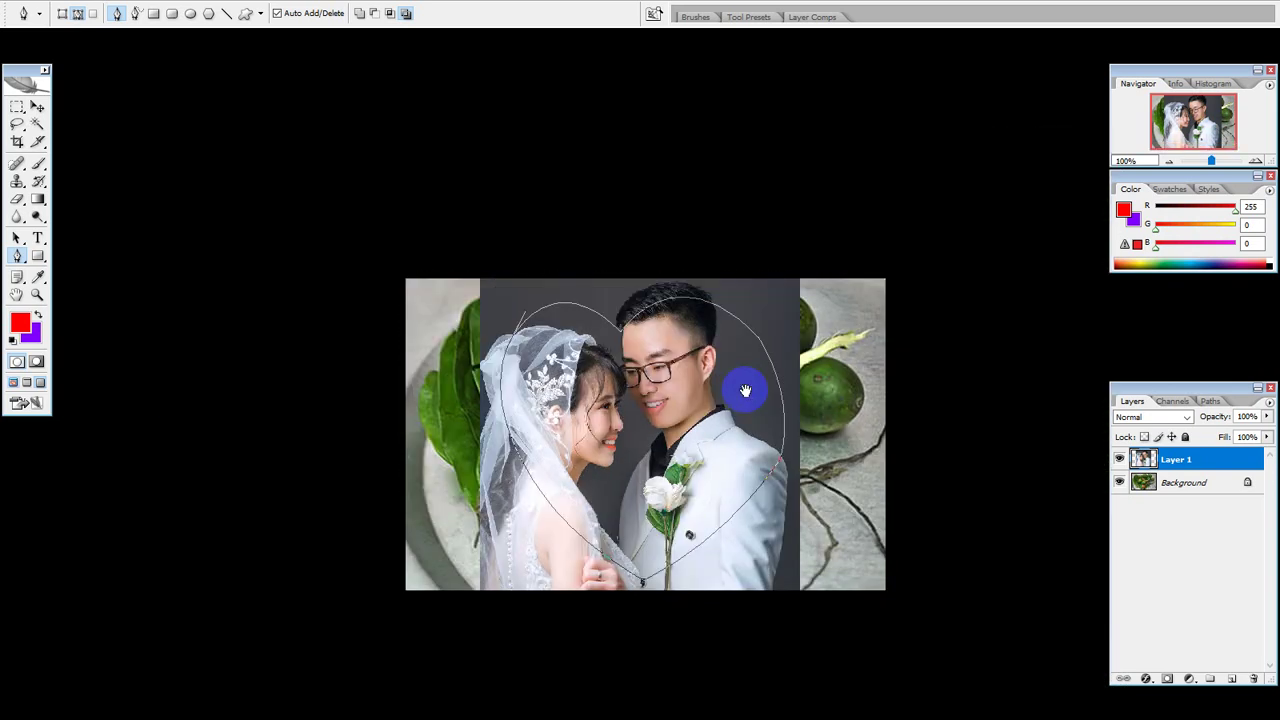
left_click_drag(758, 404, 740, 368)
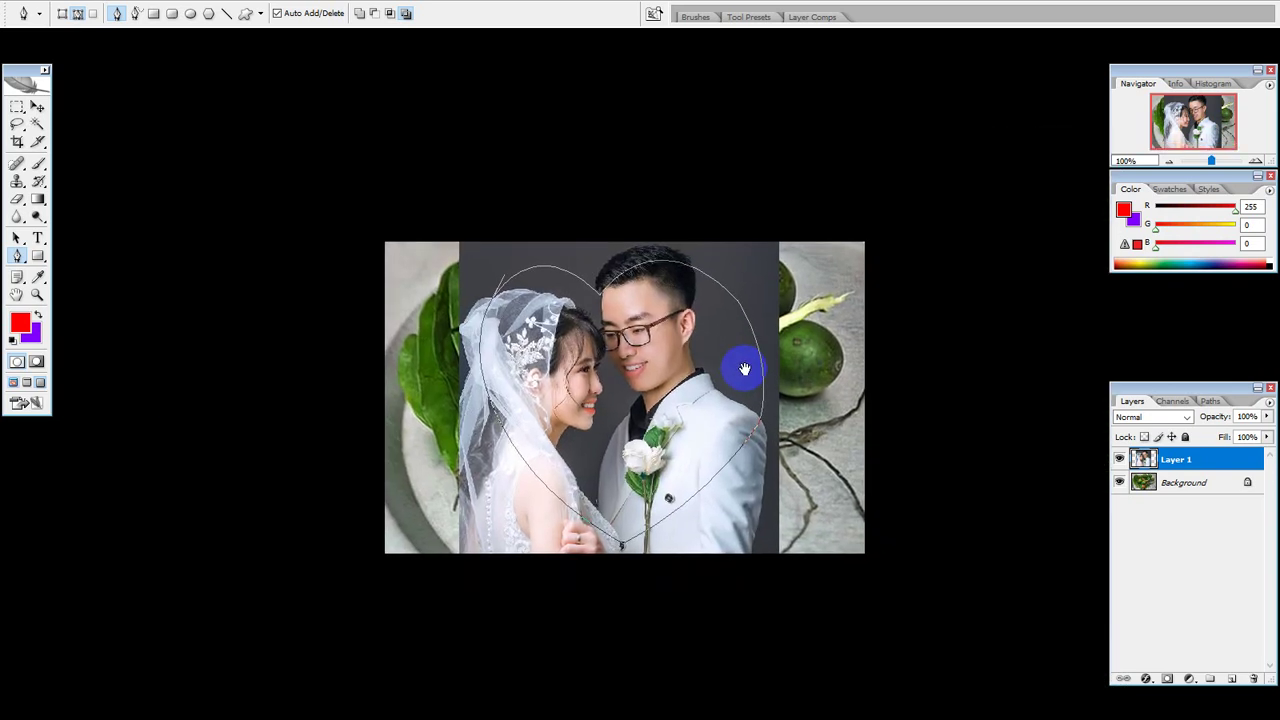
left_click(638, 400)
right_click(635, 400)
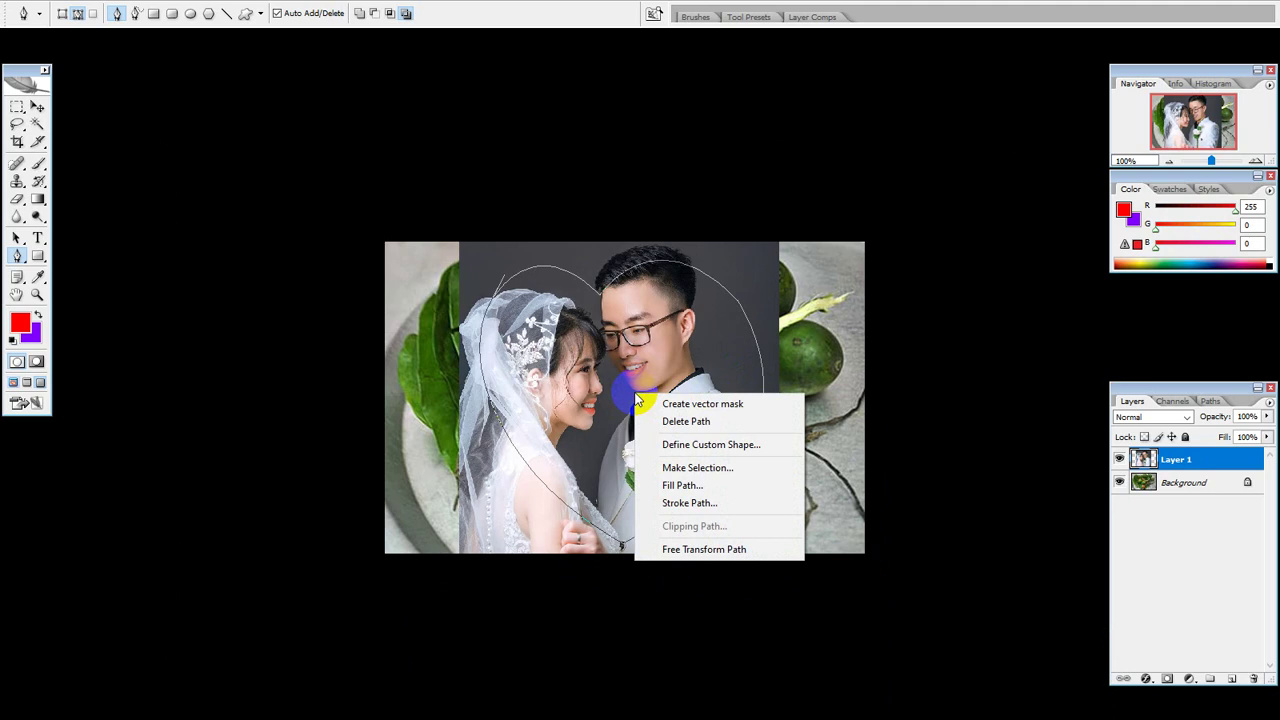
left_click(674, 470)
type("35")
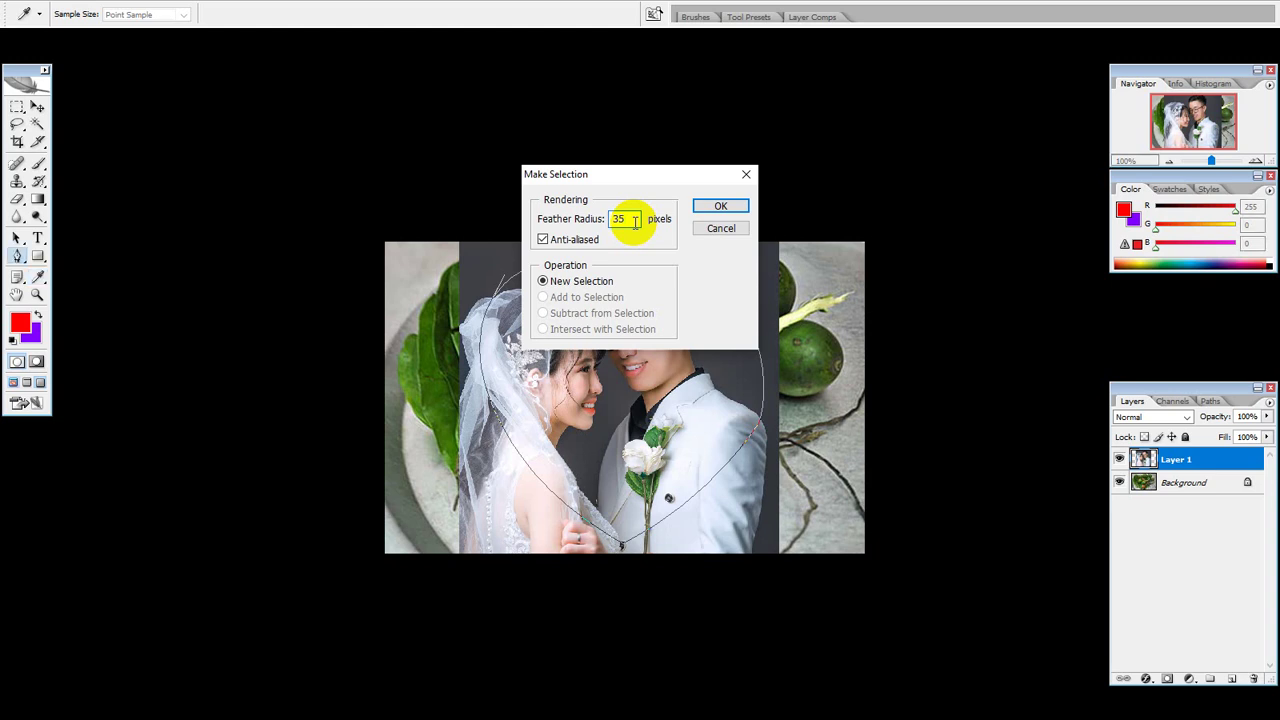
key("Return")
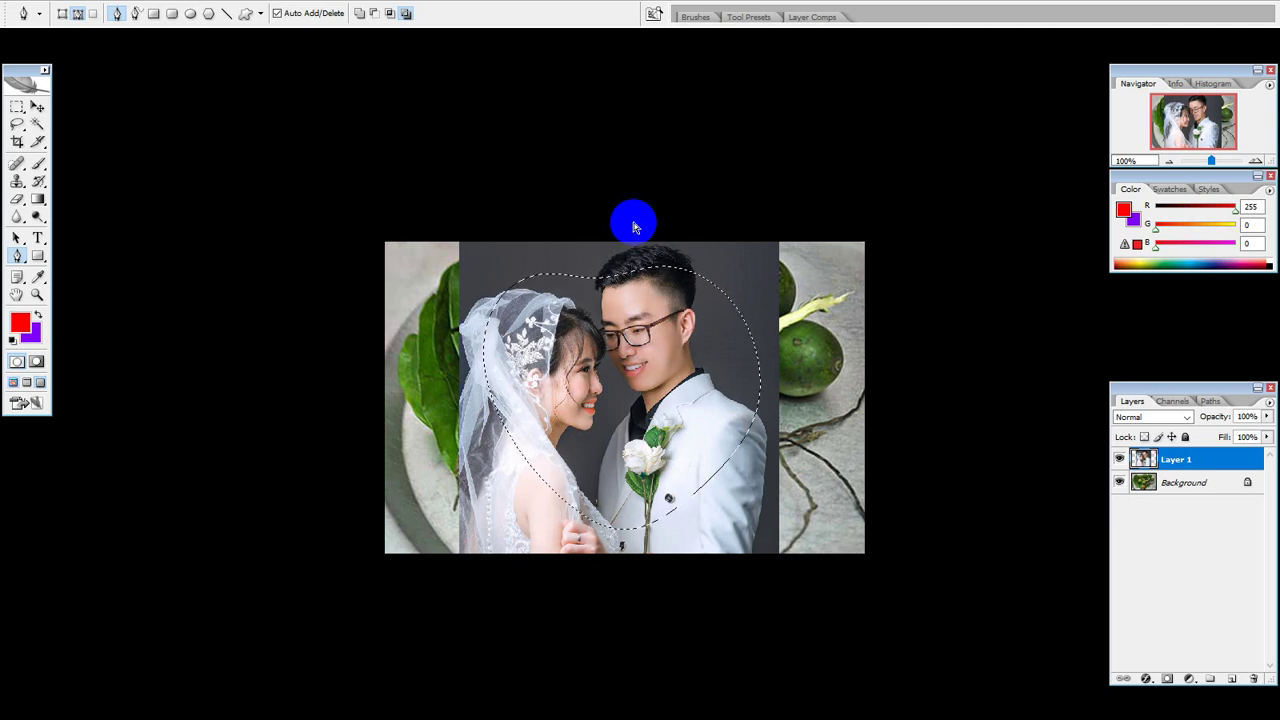
key("ctrl+a")
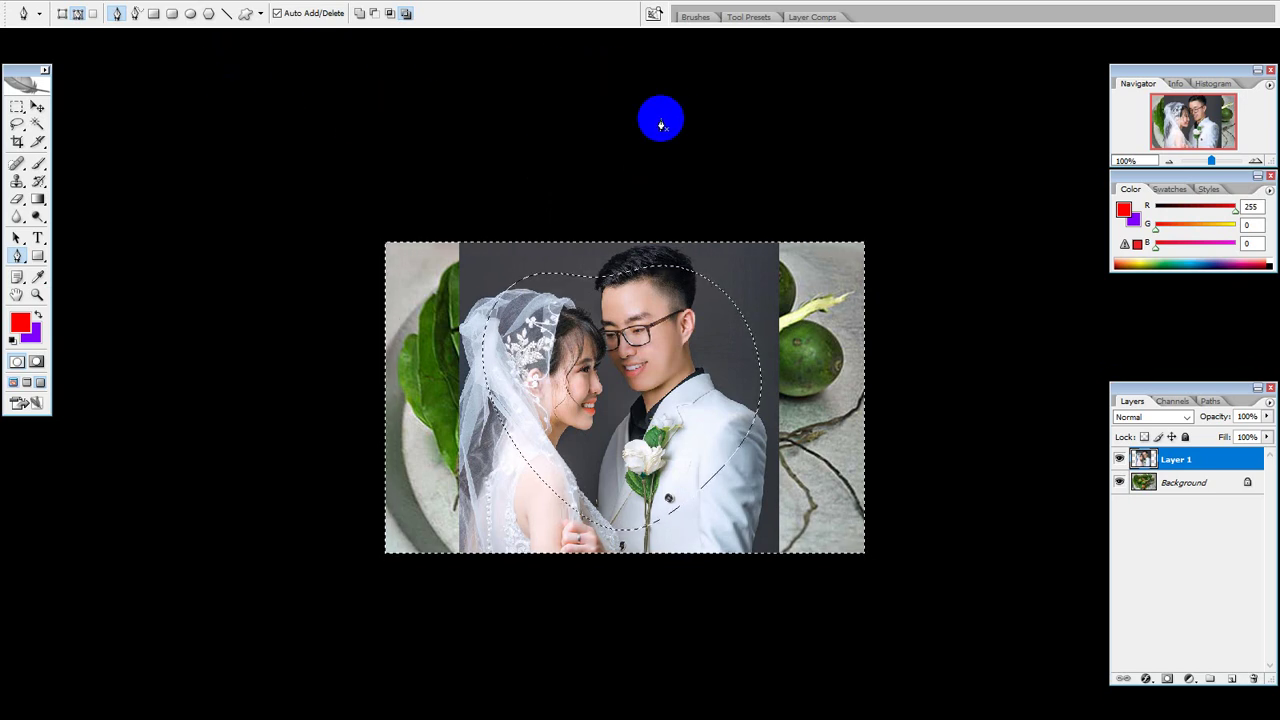
key("f")
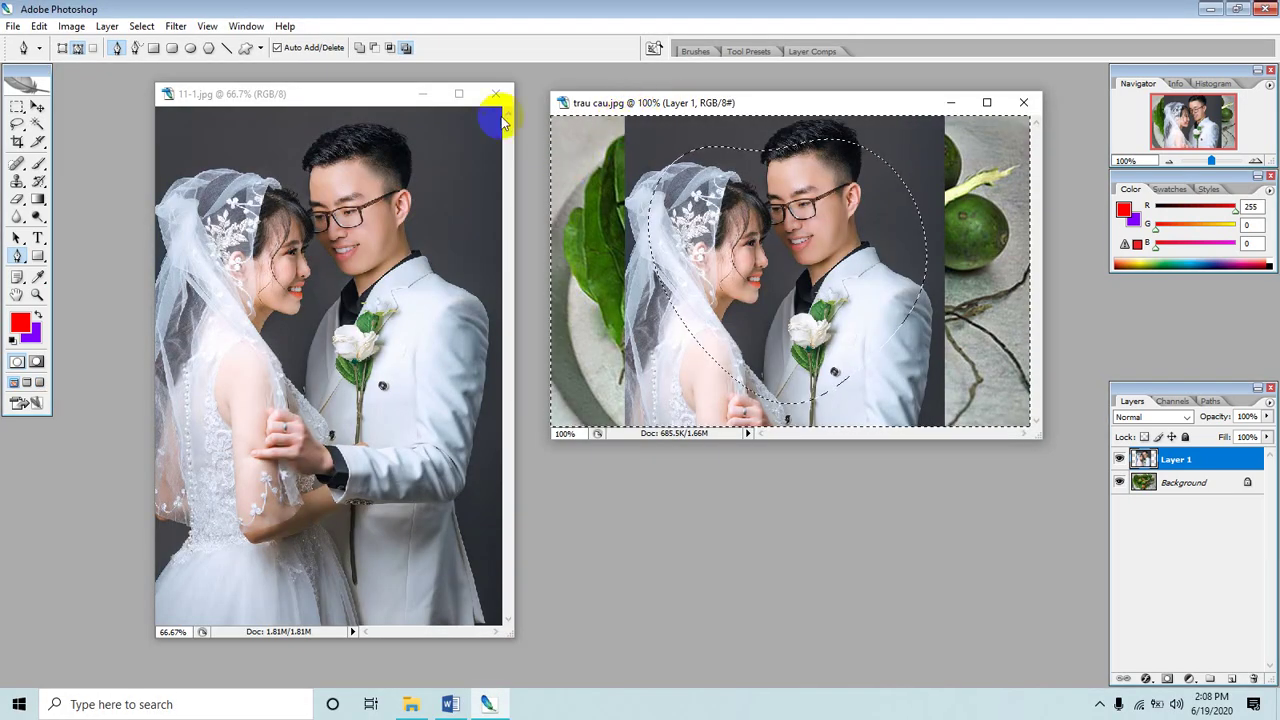
Try an Edit > Fill with Black, then undo it and deselect.
left_click(40, 27)
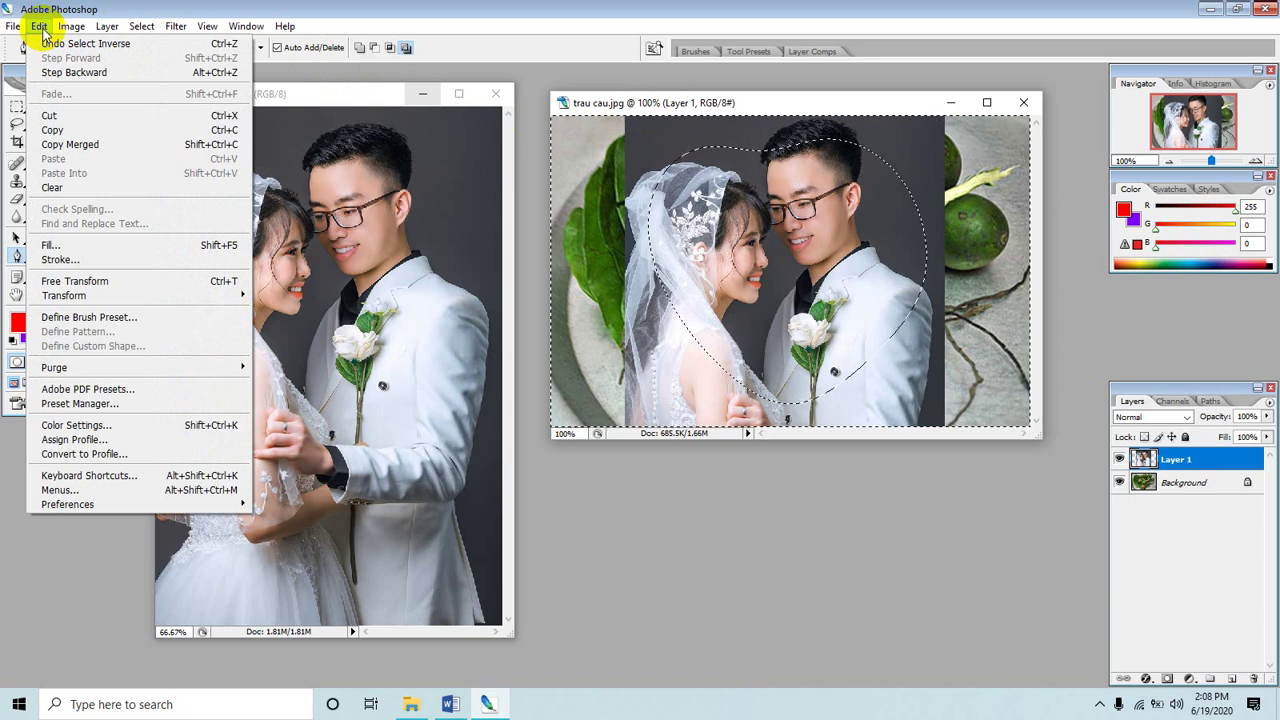
left_click(50, 246)
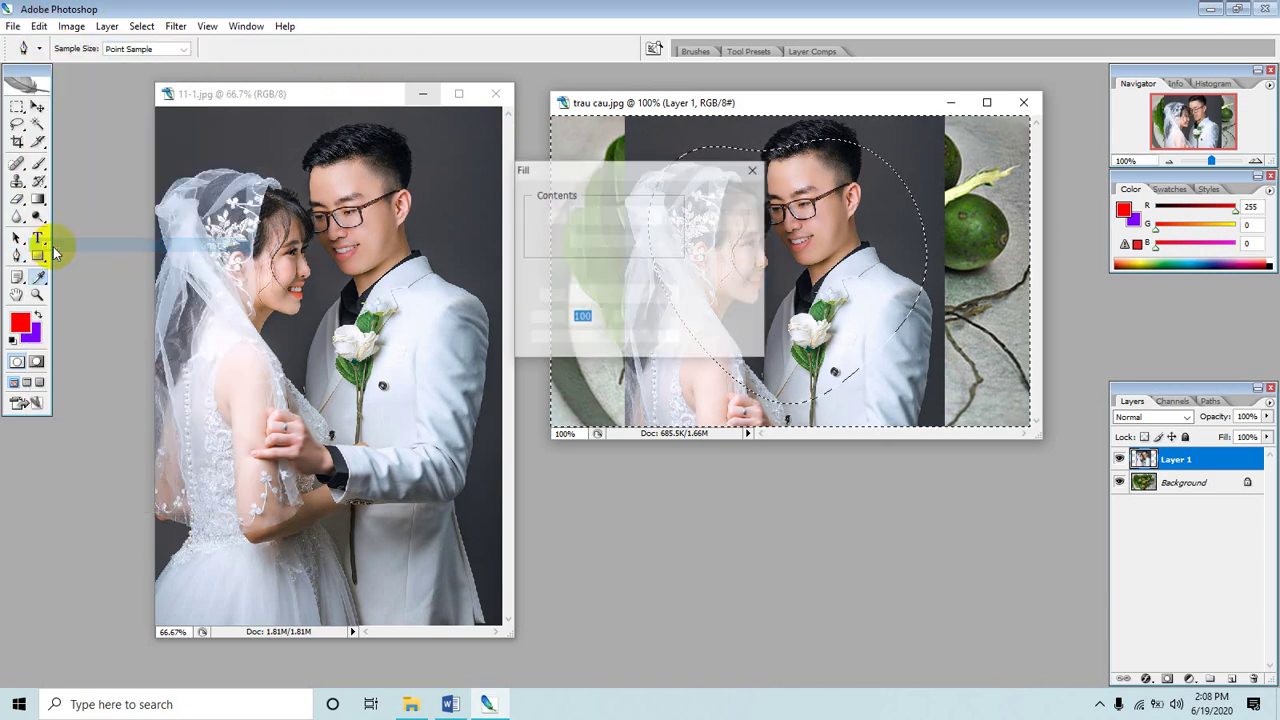
left_click(672, 216)
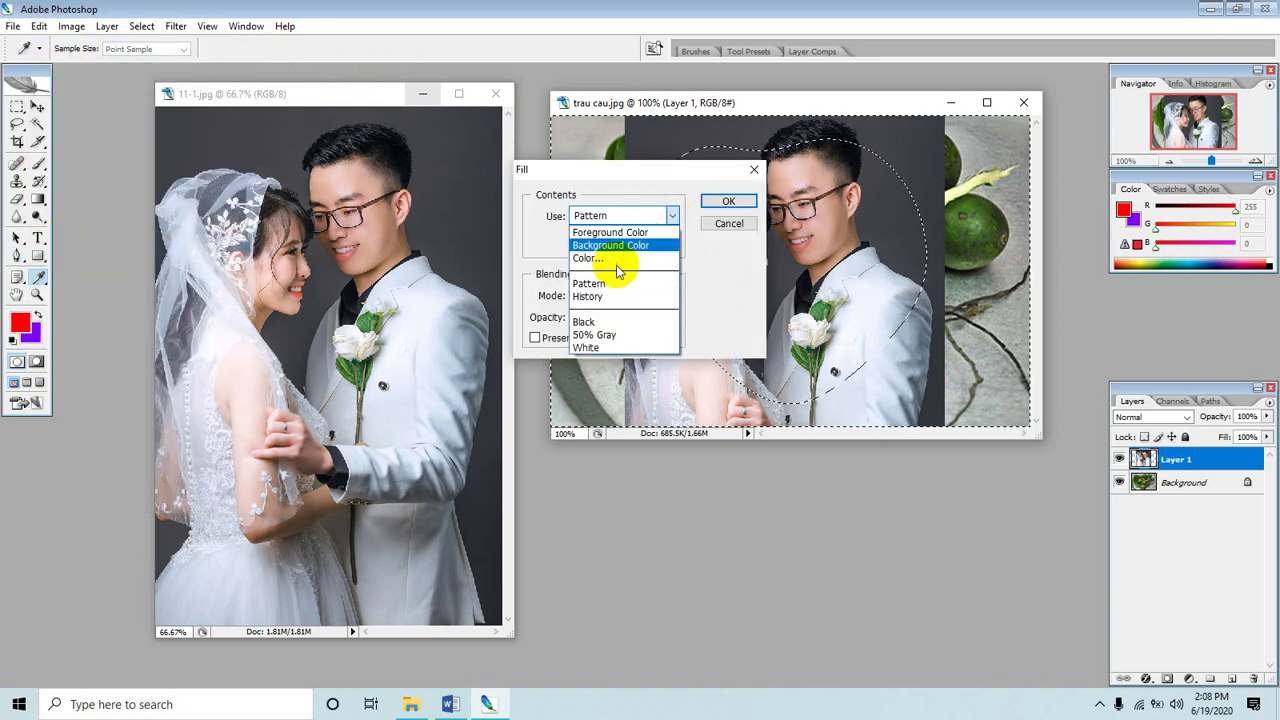
left_click(591, 322)
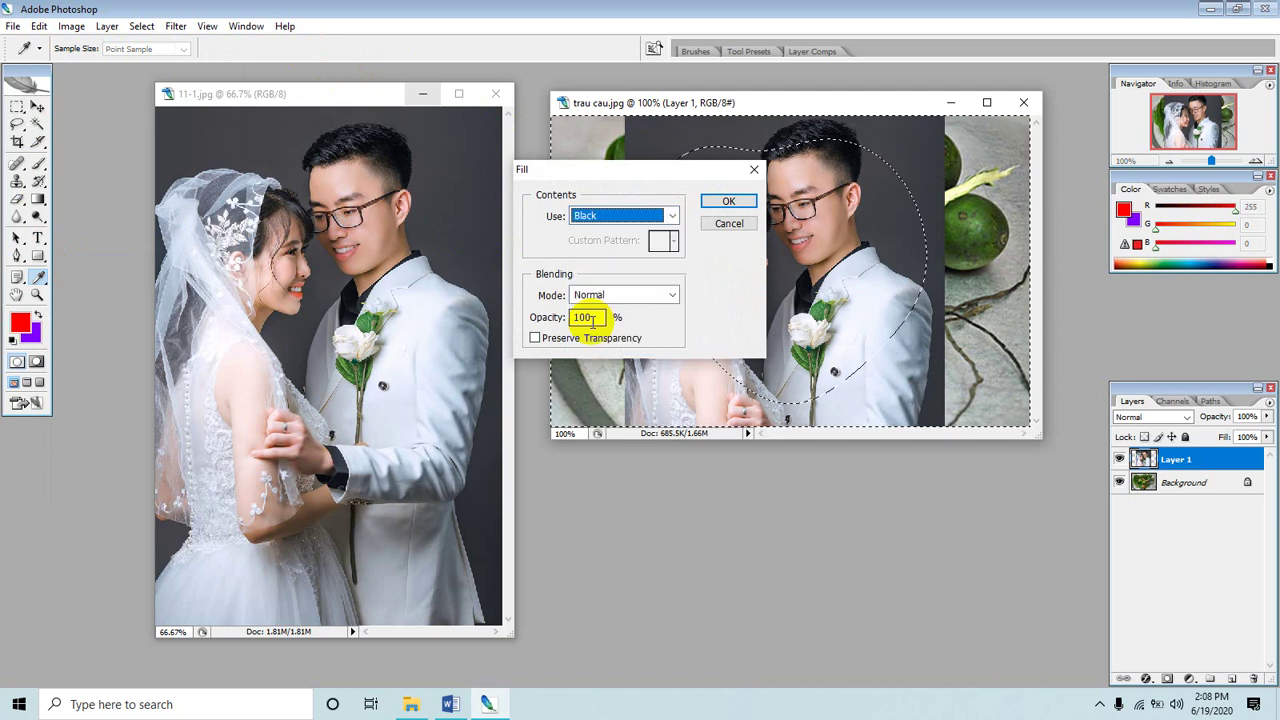
left_click(729, 201)
key("p")
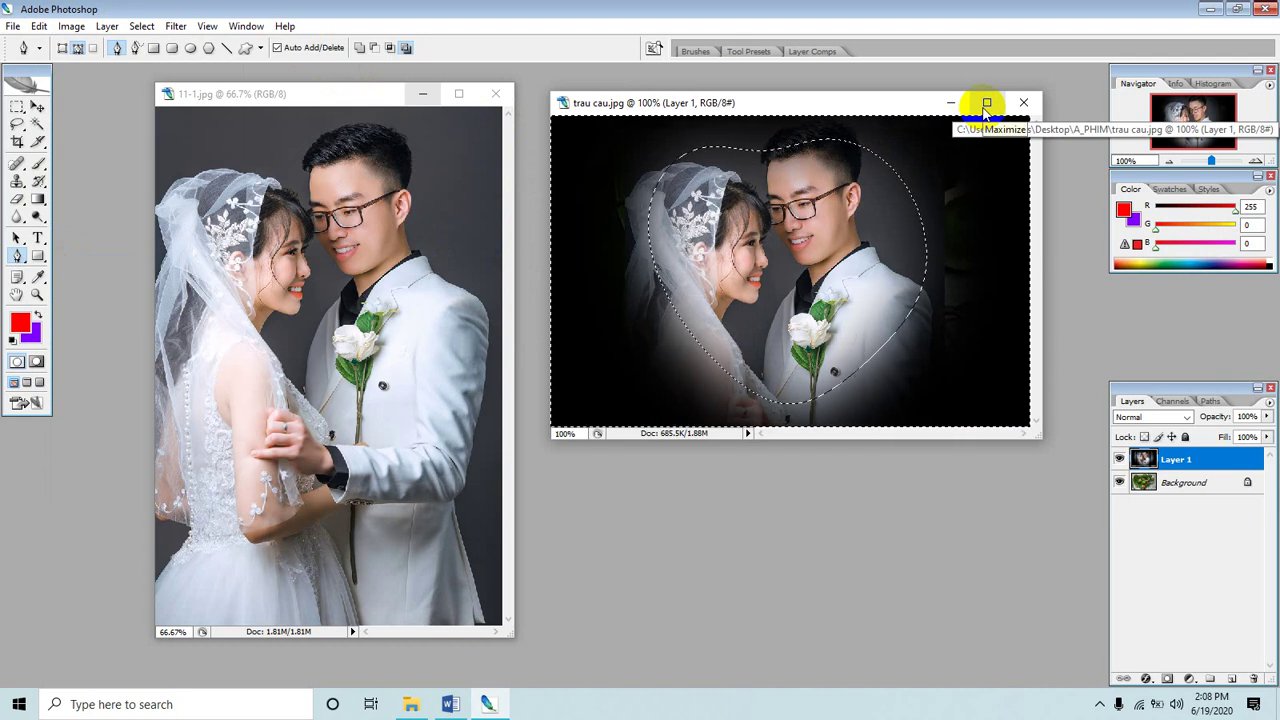
key("ctrl+z")
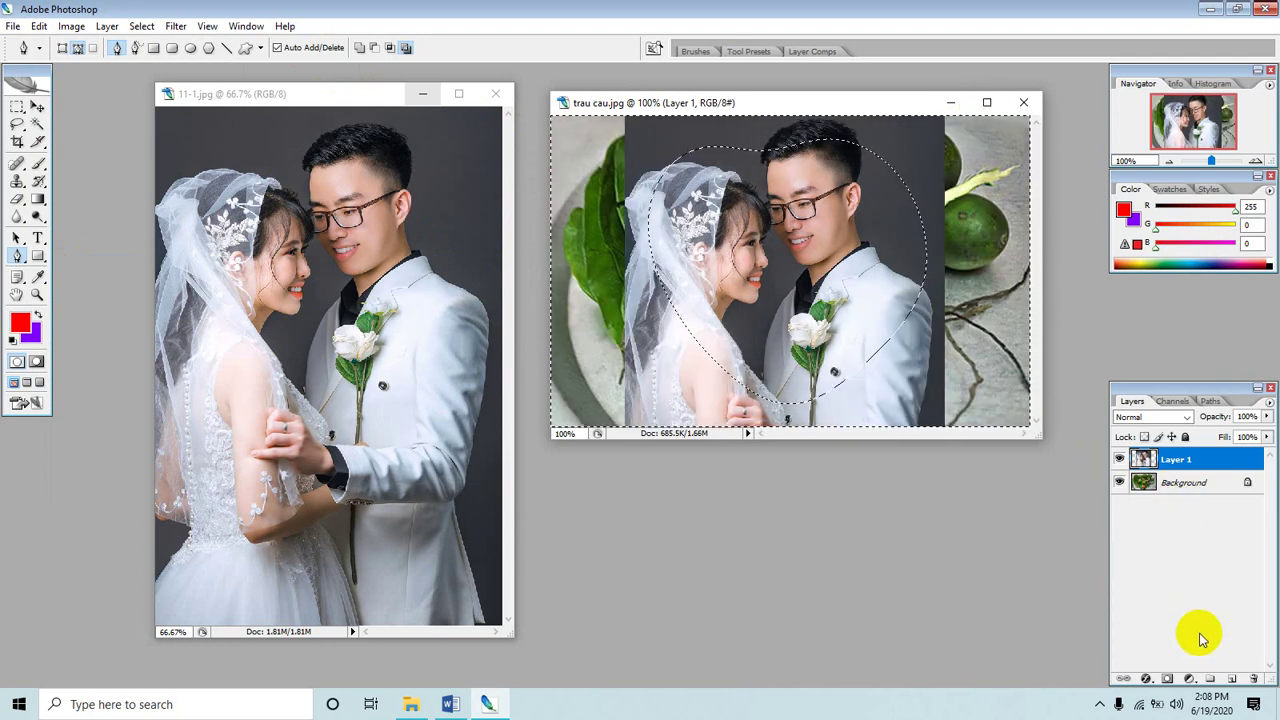
key("ctrl+d")
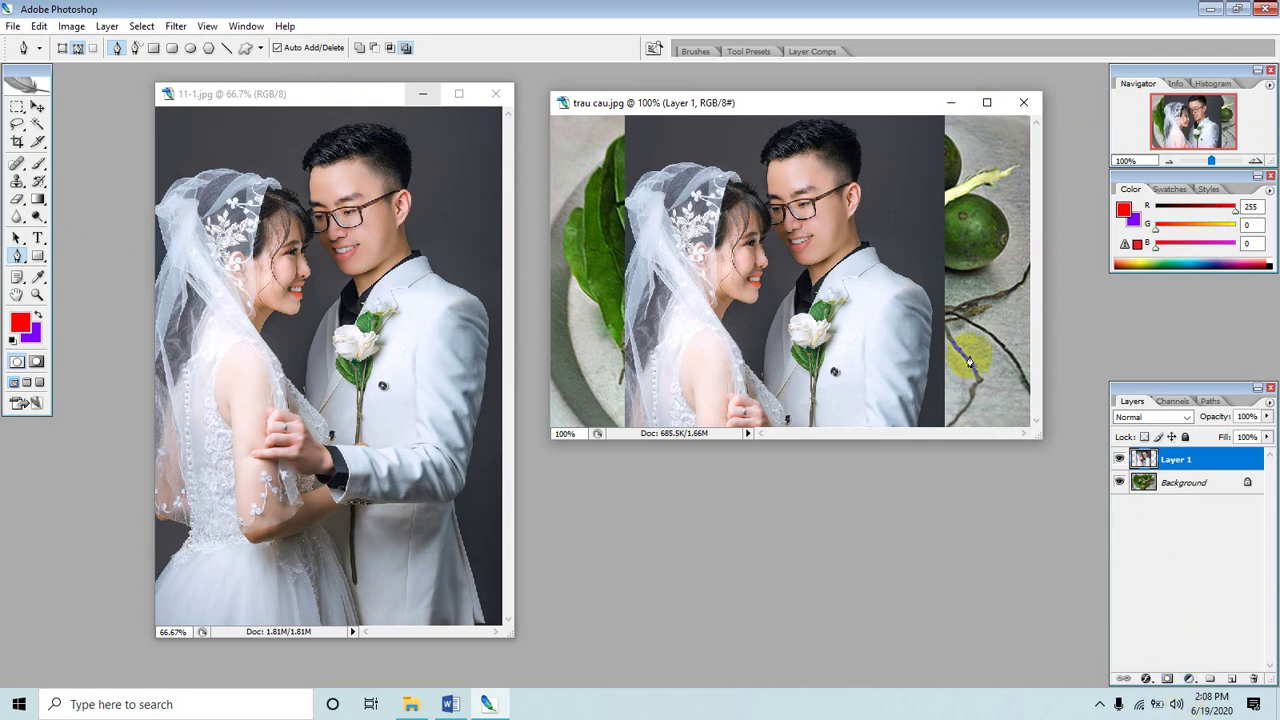
Maximize the trau cau.jpg window and zoom to 200% and back to 100%.
left_click(986, 102)
left_click_drag(789, 357, 781, 350)
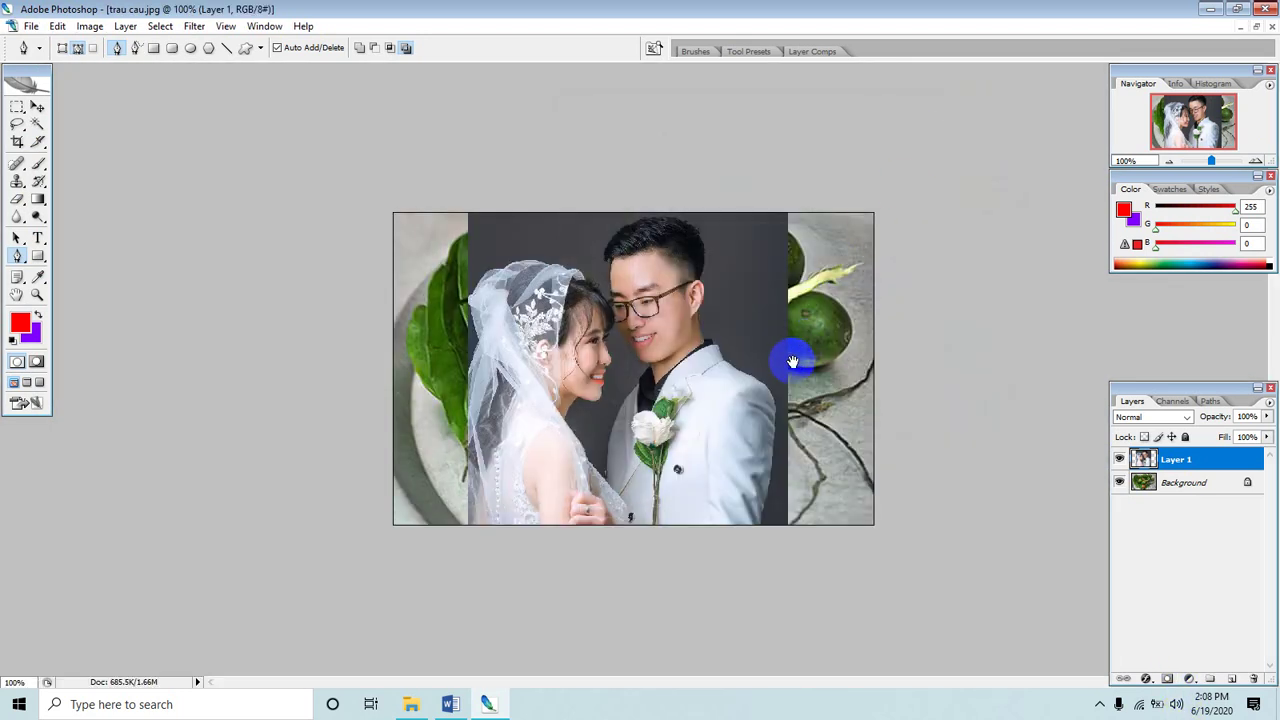
left_click(781, 354)
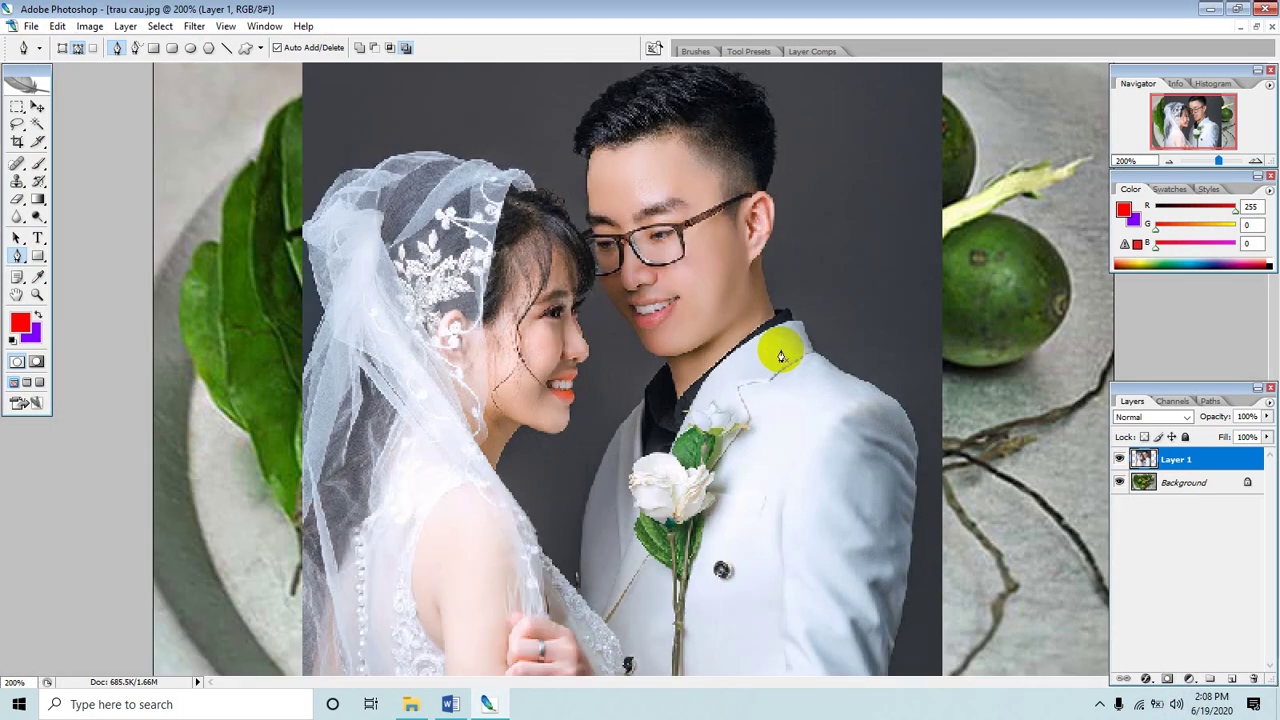
left_click(781, 350, "alt")
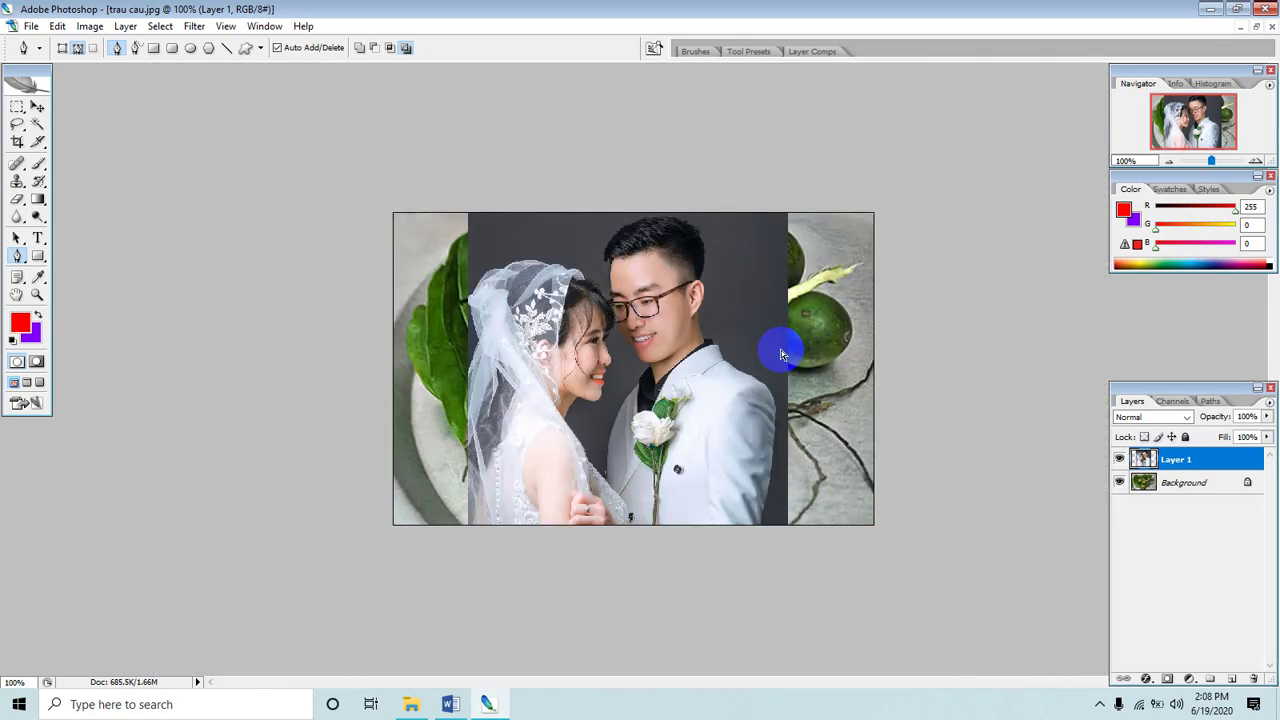
left_click(781, 350, "ctrl")
left_click(781, 350, "alt")
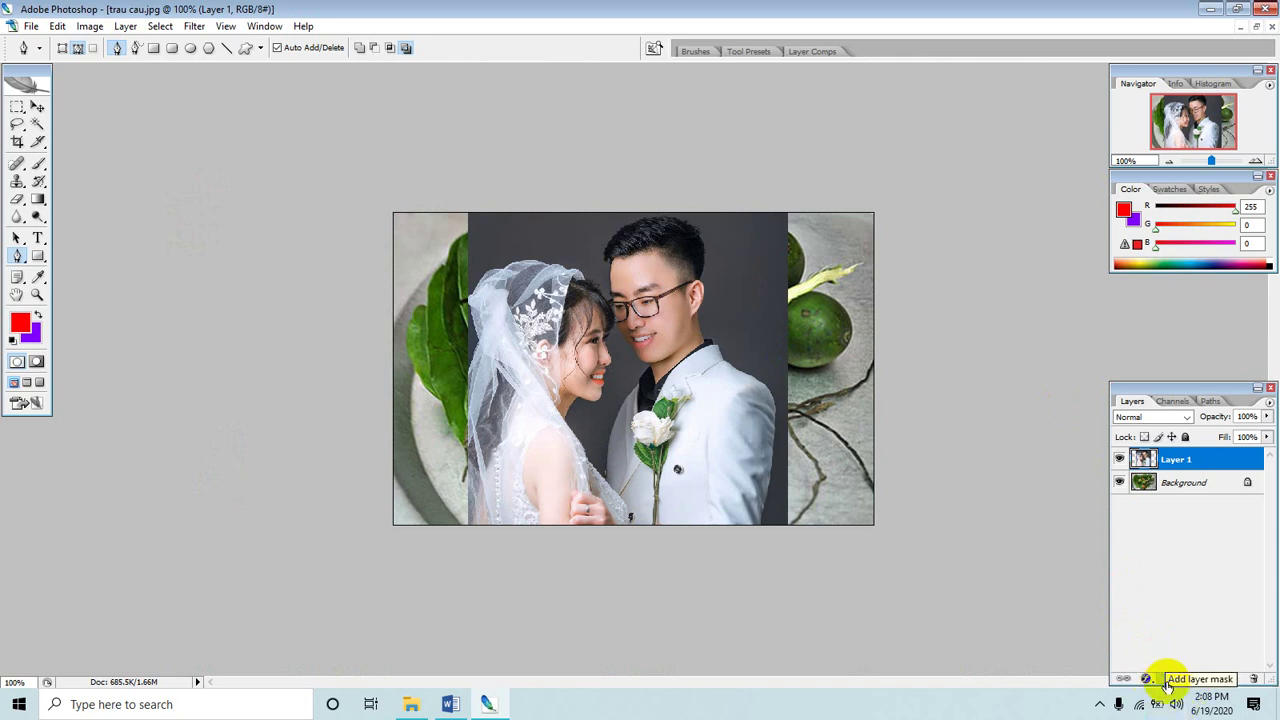
Add a white layer mask to Layer 1, checking it at 200% and 100%.
left_click(1166, 682)
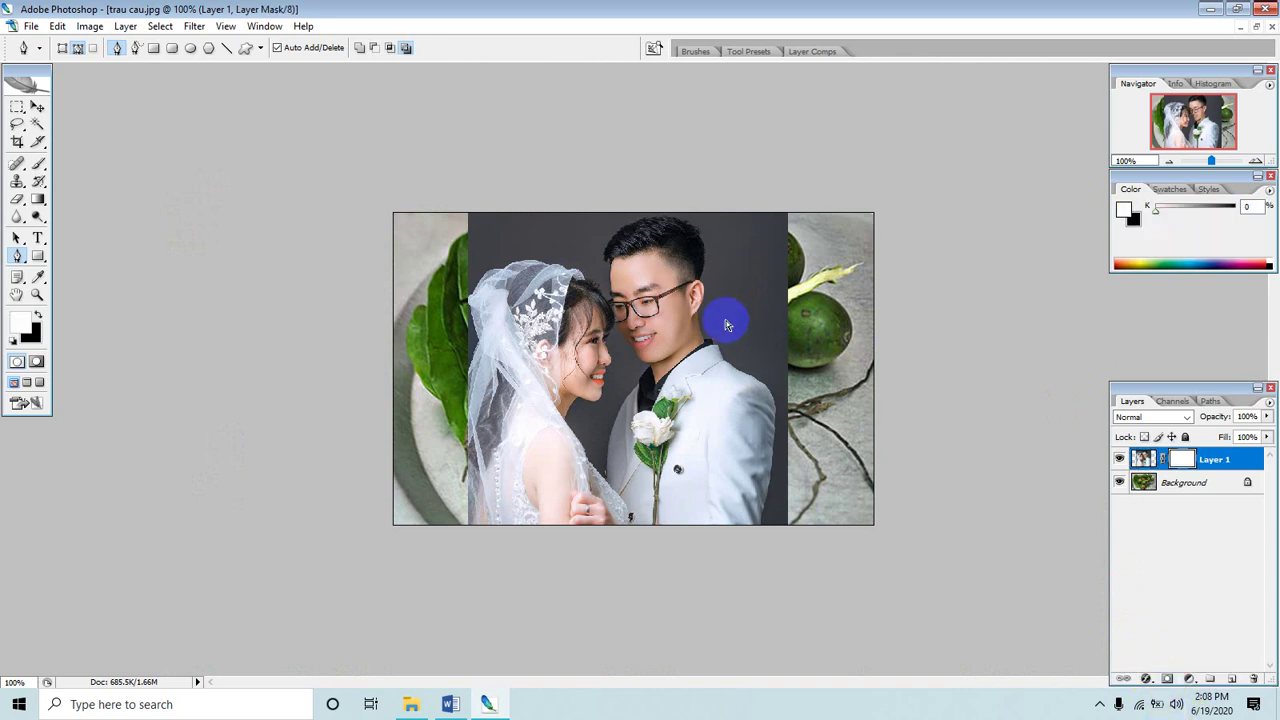
key("ctrl+plus")
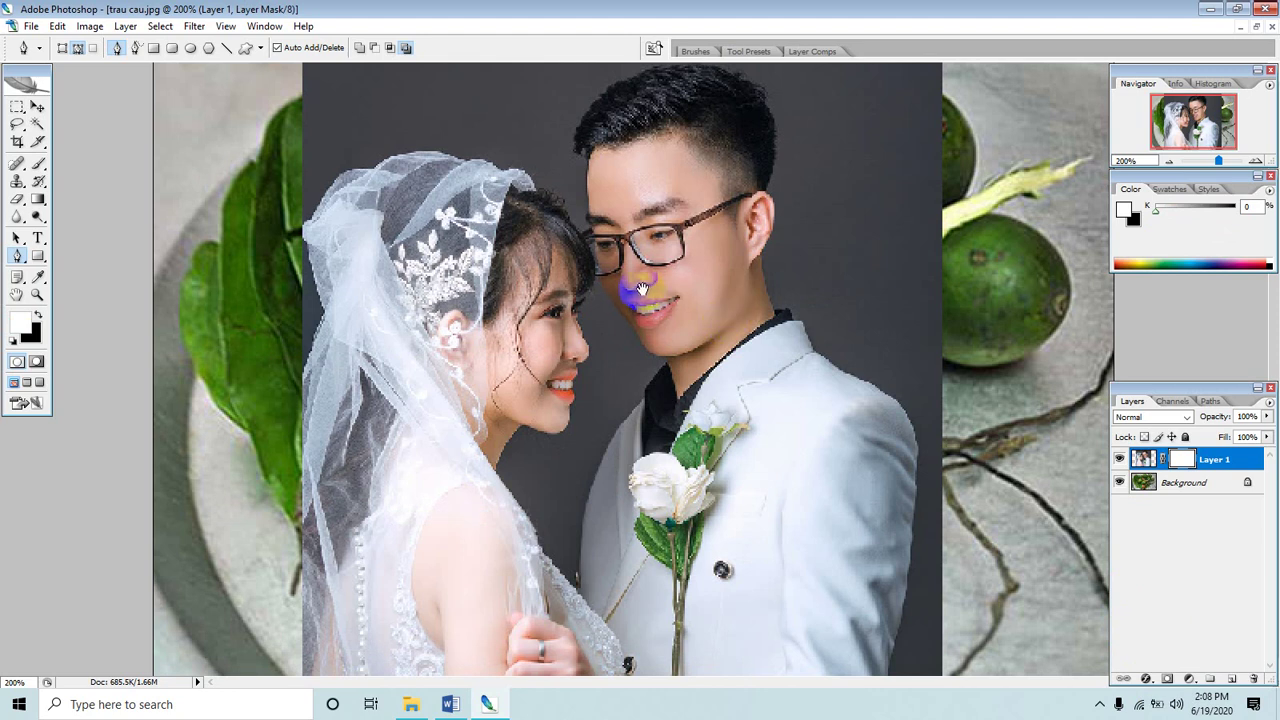
key("ctrl+minus")
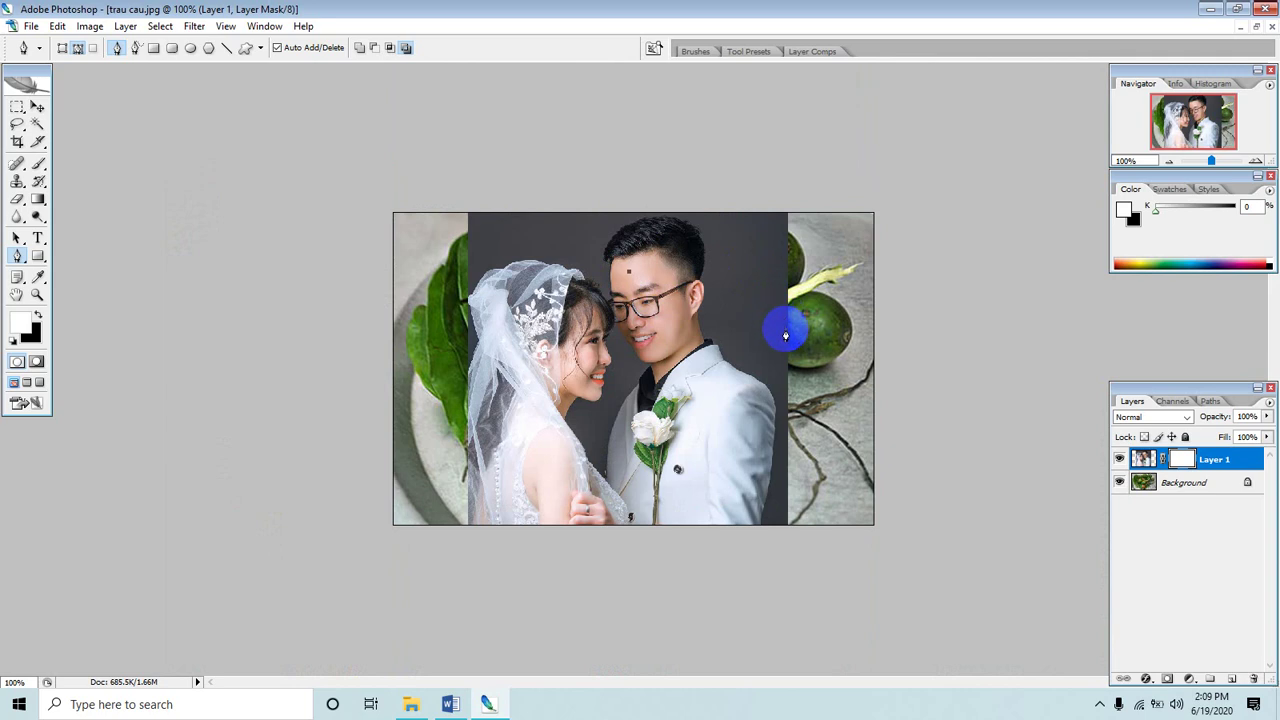
Draw a closed heart path around the couple with corner anchors at right, bottom and left.
left_click_drag(785, 335, 820, 475)
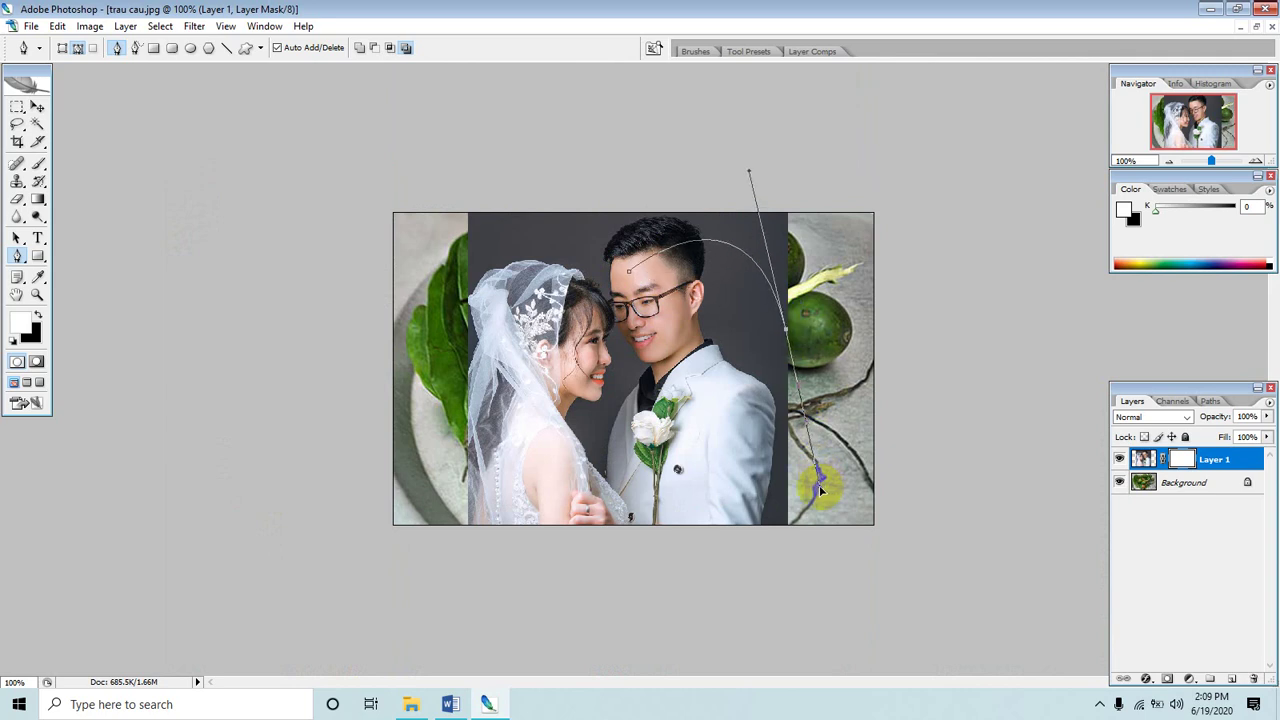
left_click(785, 342)
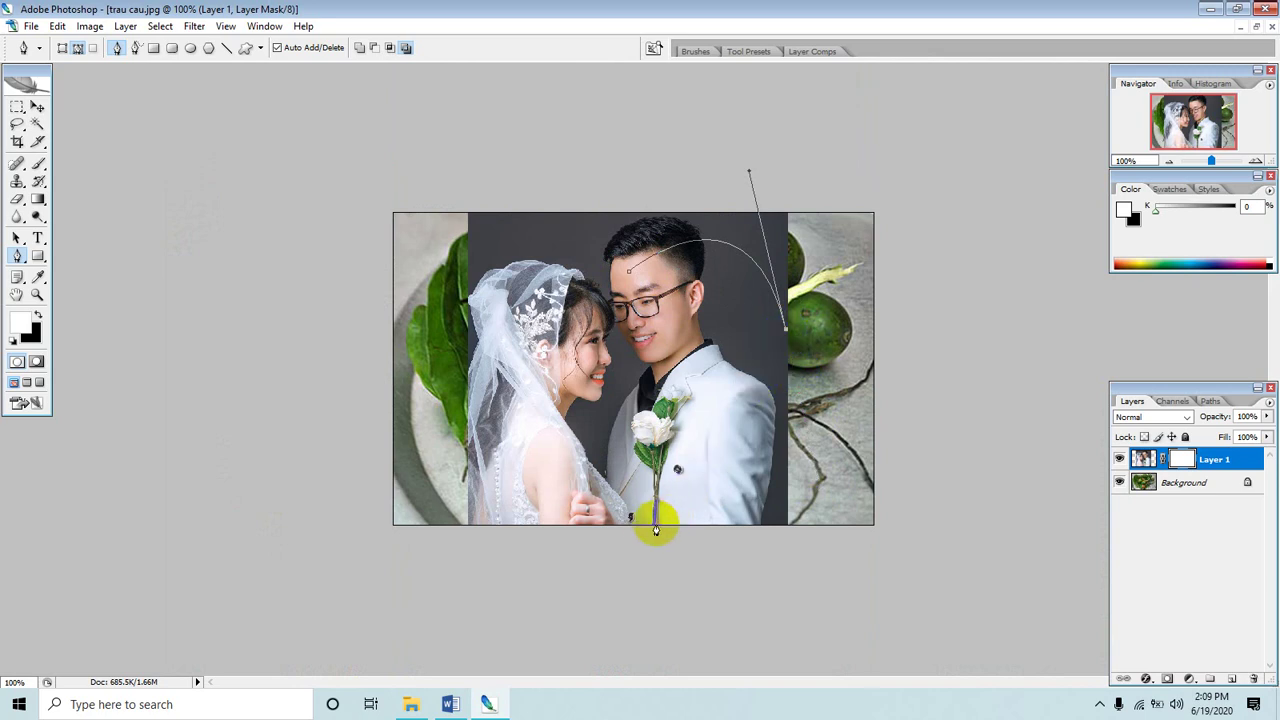
left_click_drag(631, 535, 488, 599)
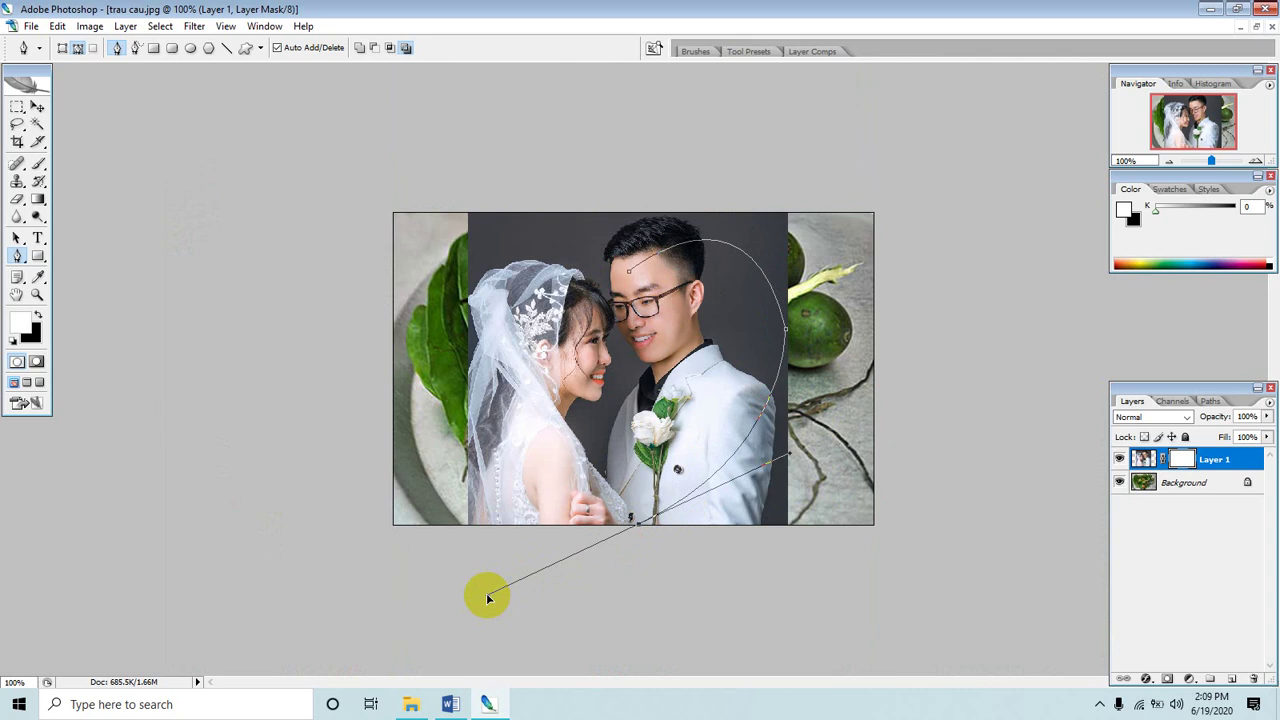
left_click(638, 528)
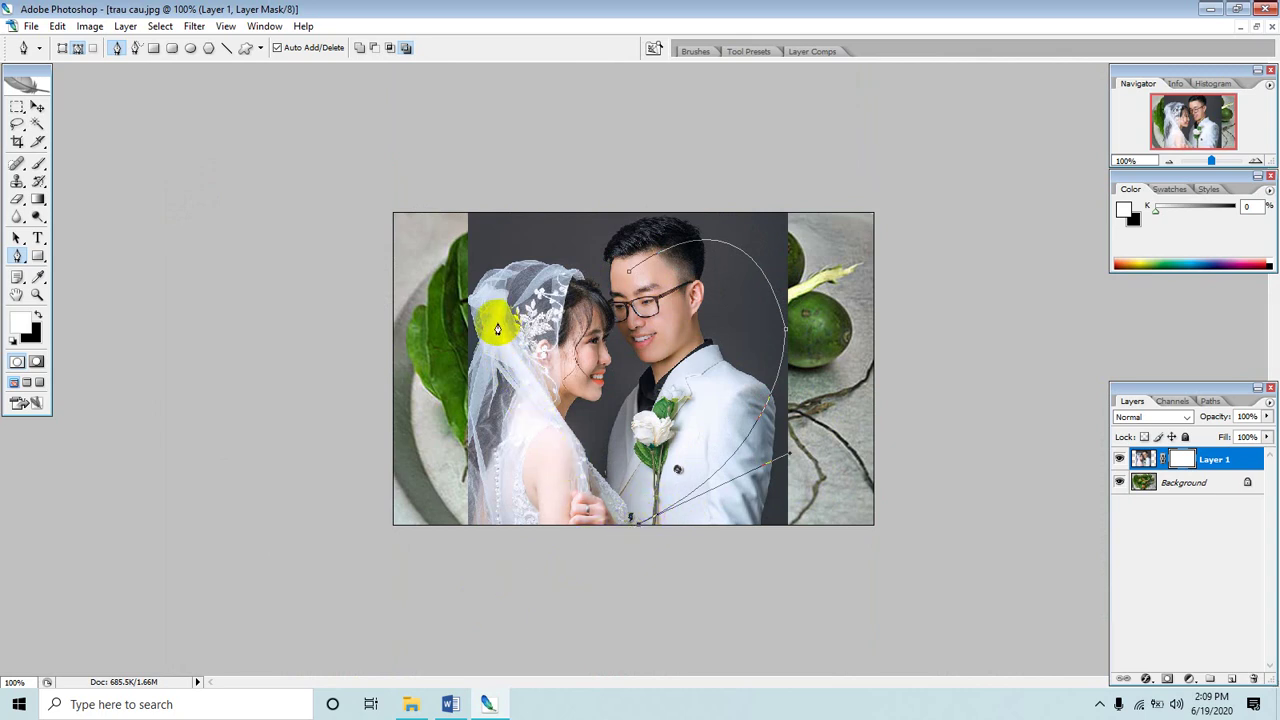
left_click_drag(480, 335, 492, 228)
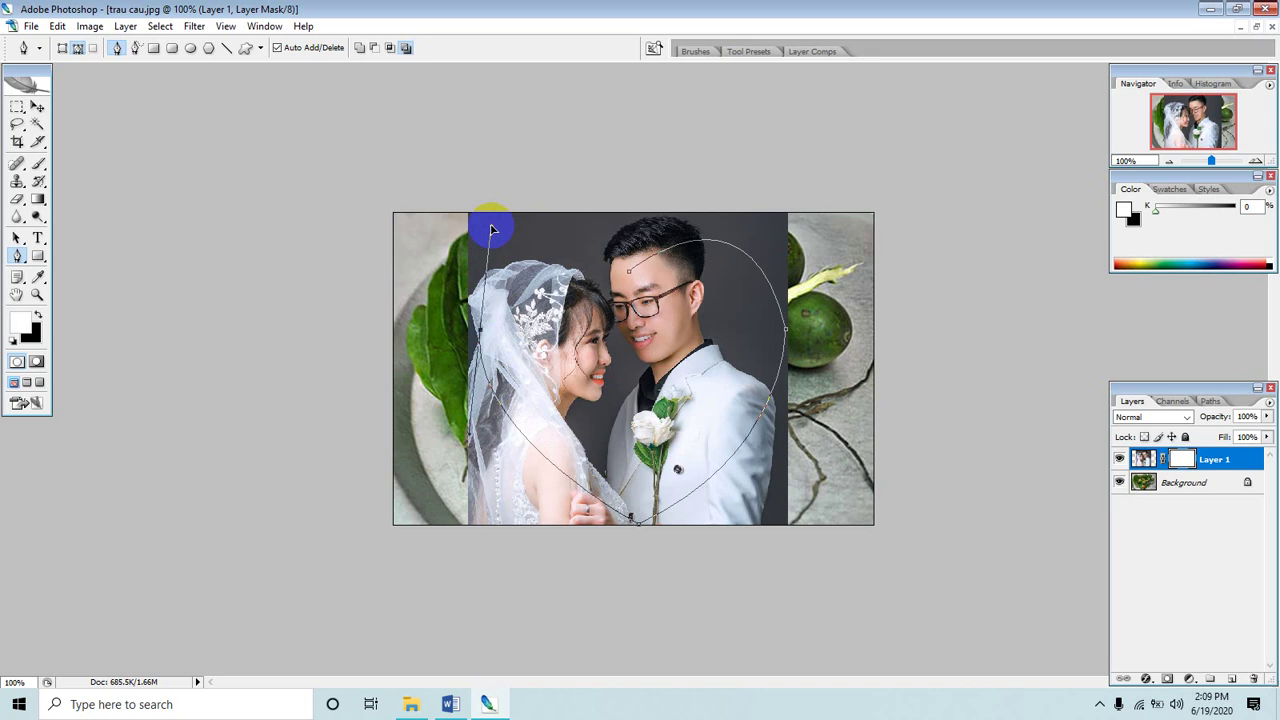
left_click(480, 333)
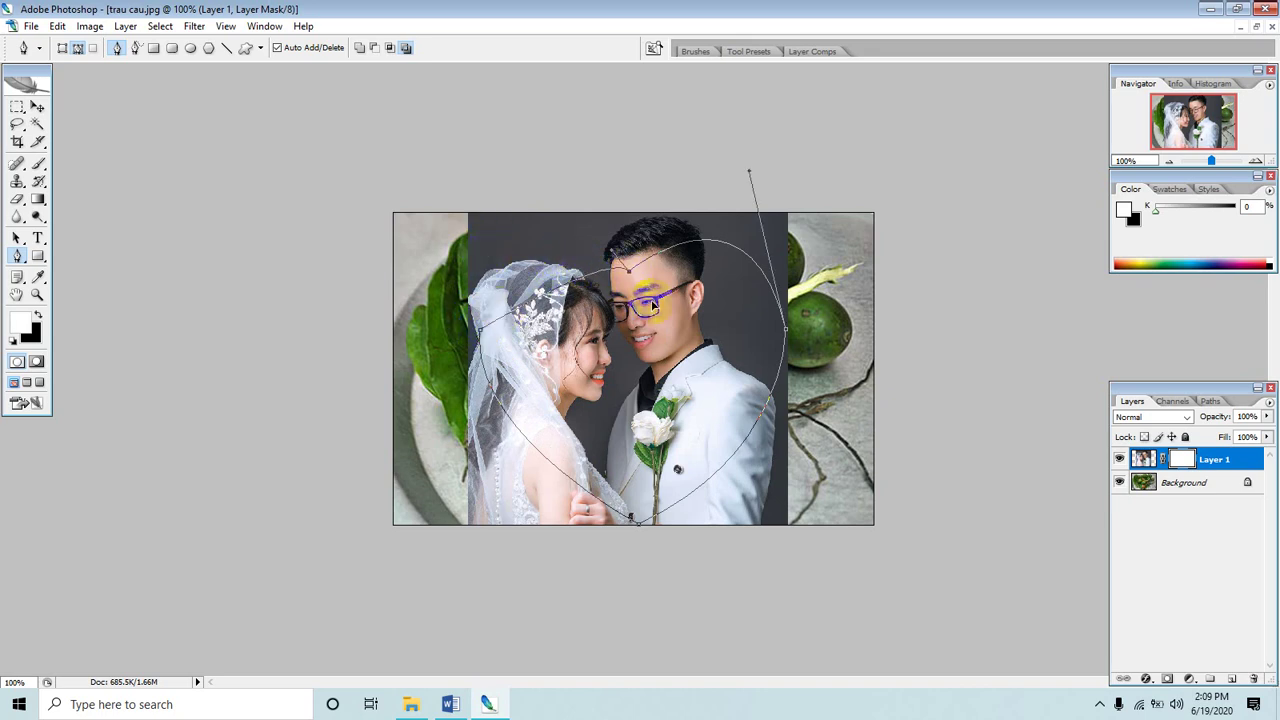
left_click_drag(628, 268, 759, 374)
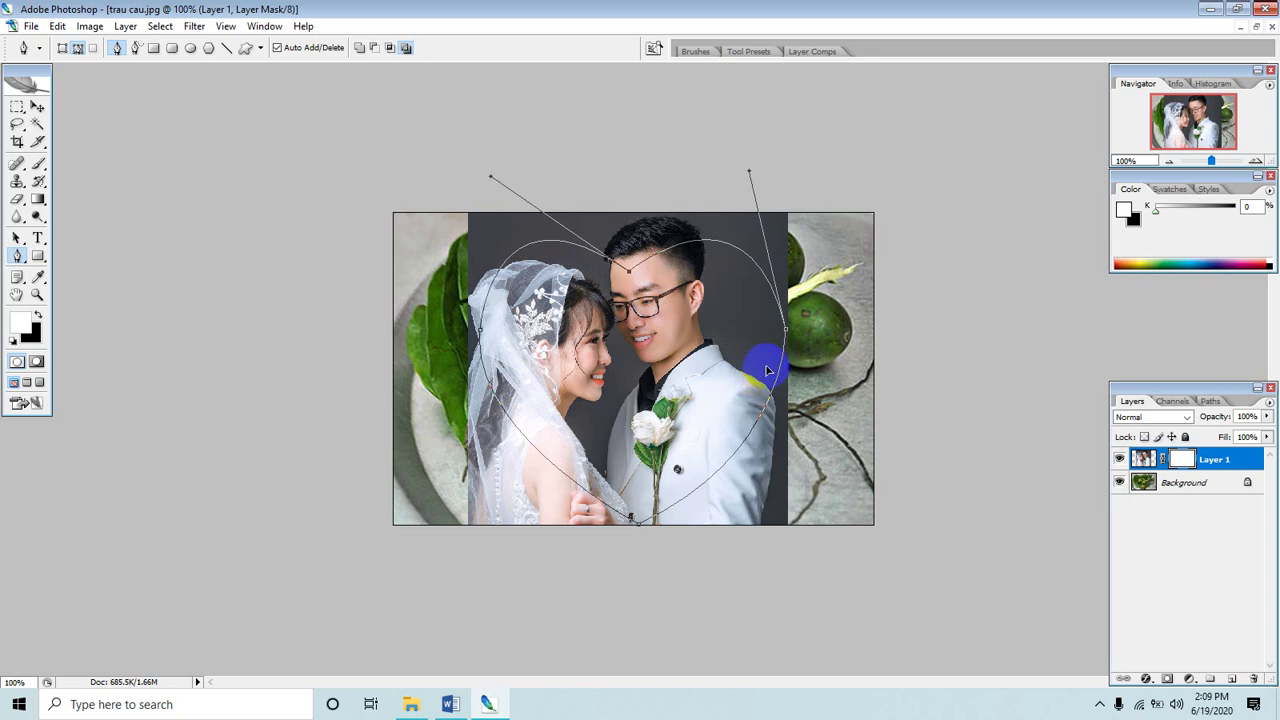
left_click(659, 393)
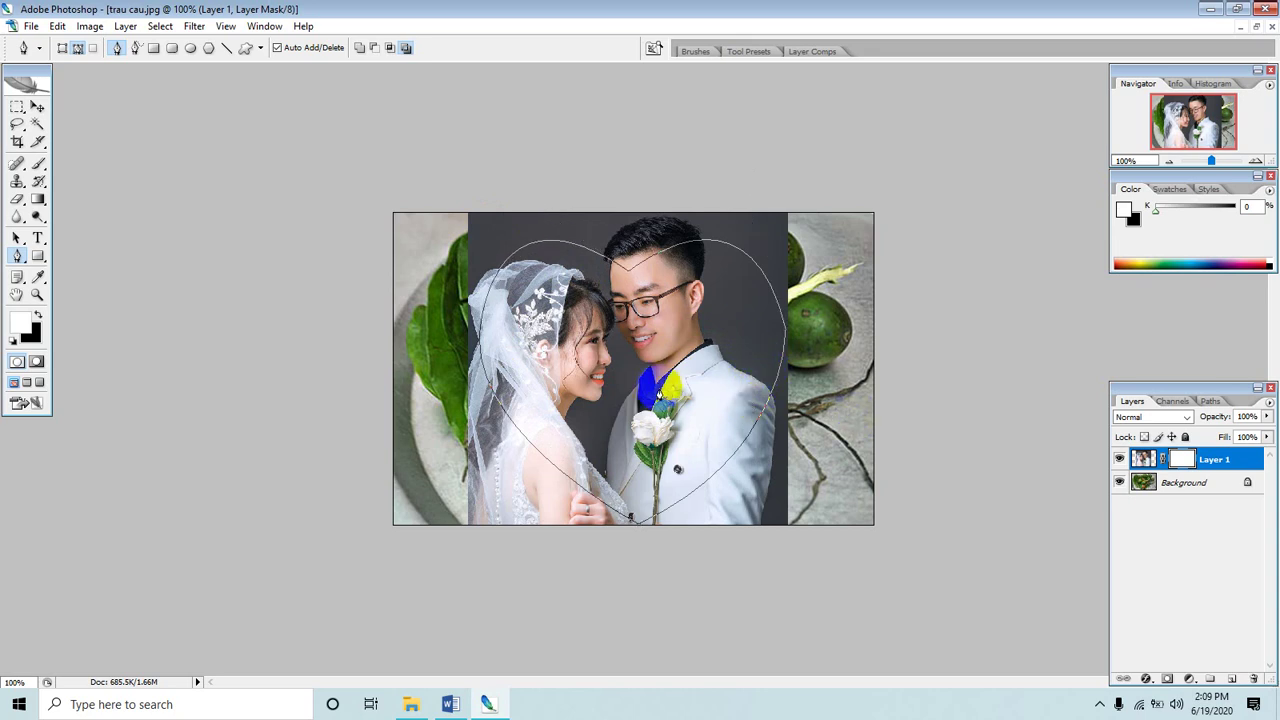
Turn the heart path into a 35-pixel feathered selection and invert it.
right_click(665, 377)
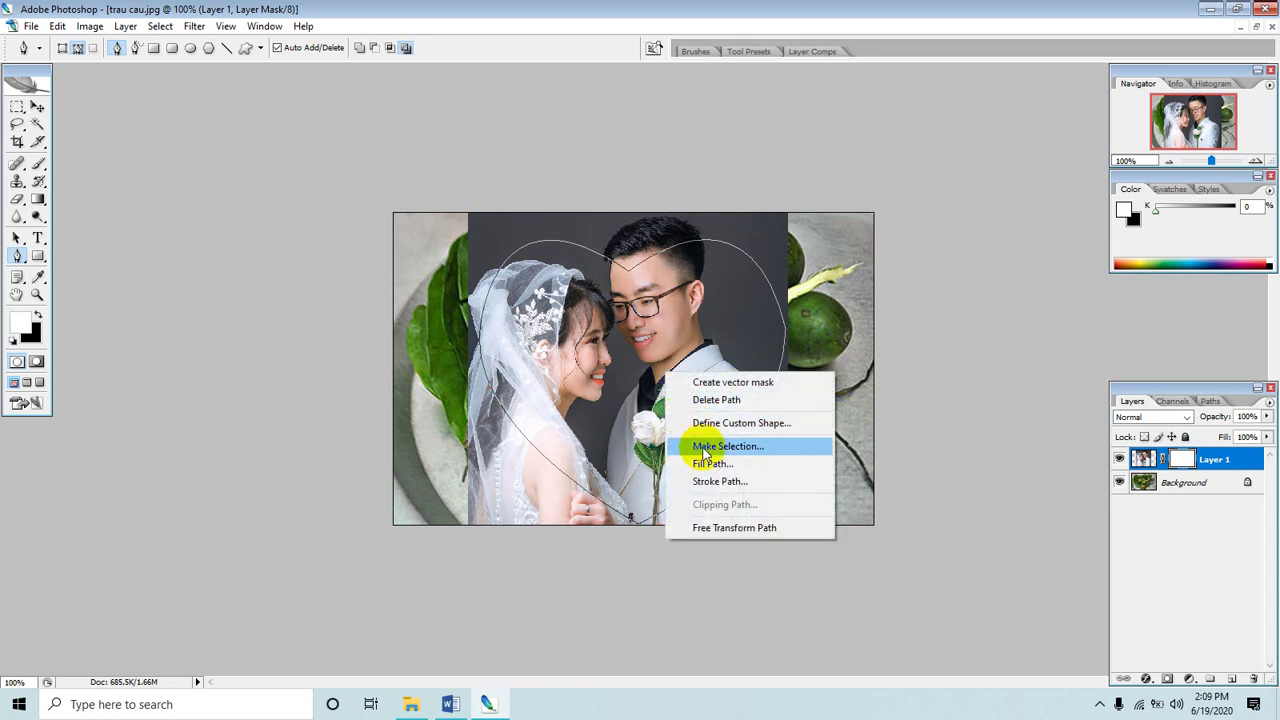
left_click(712, 446)
type("35")
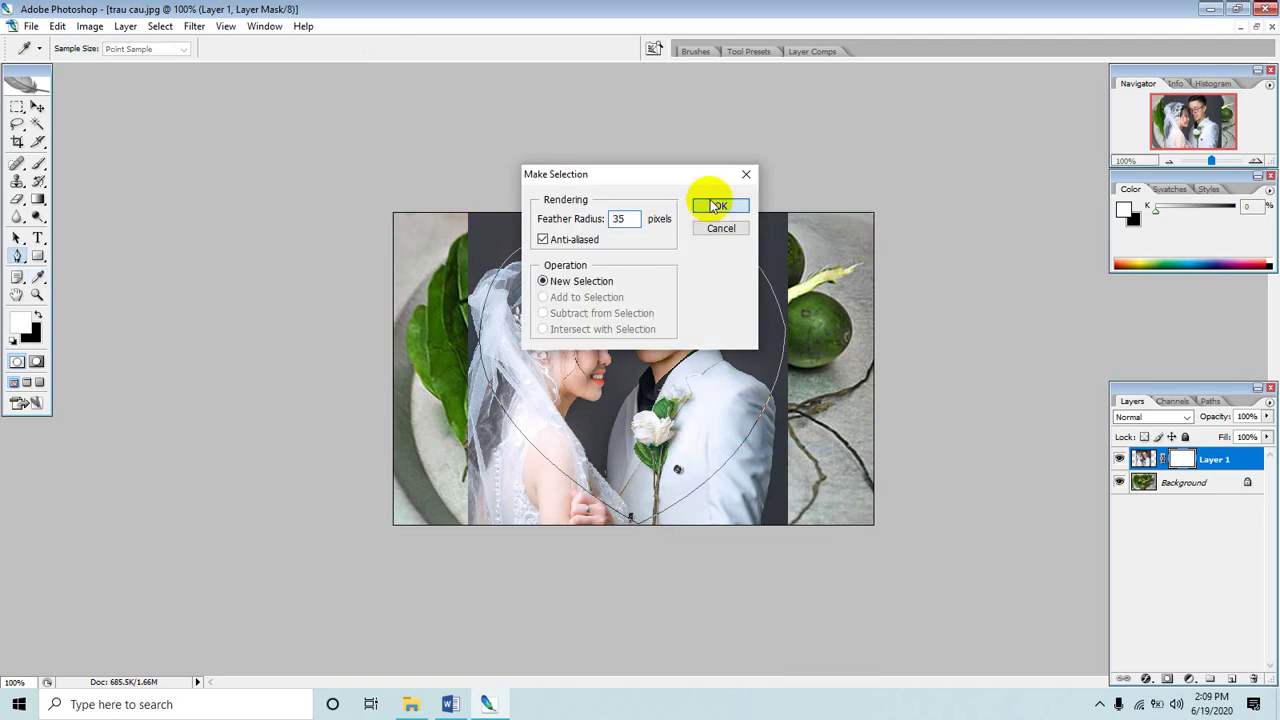
left_click(716, 206)
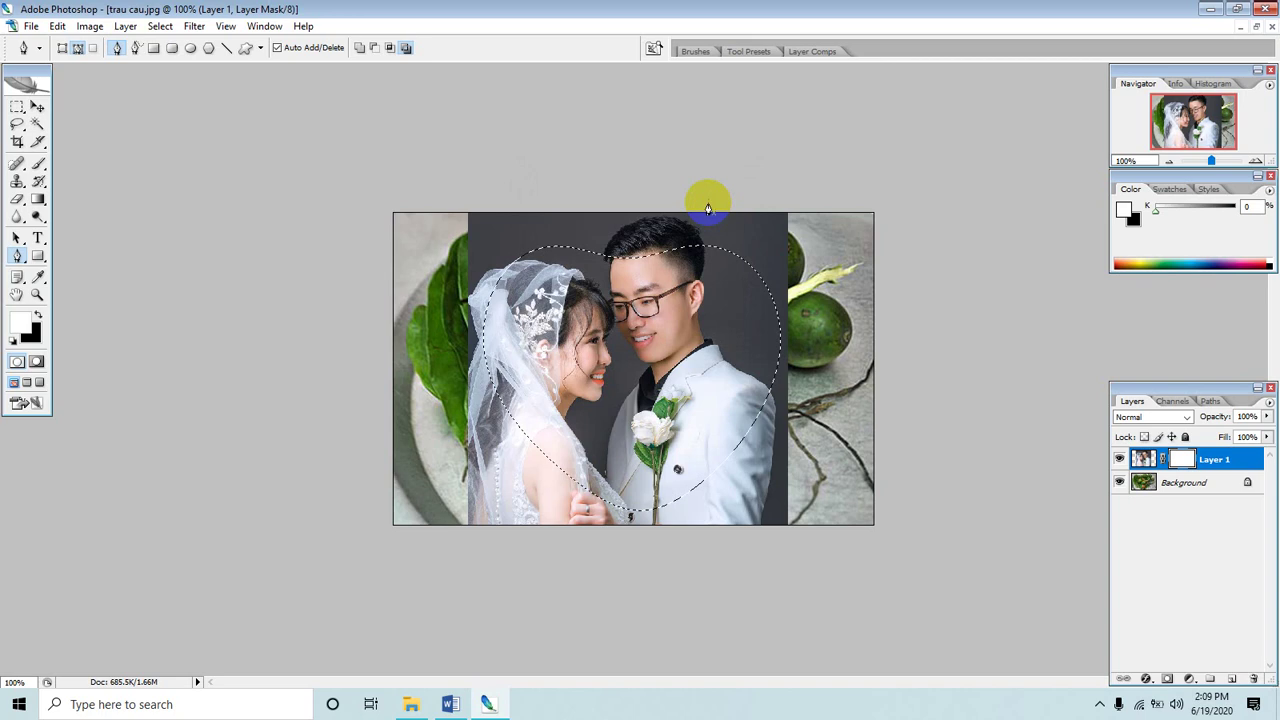
key("ctrl+shift+i")
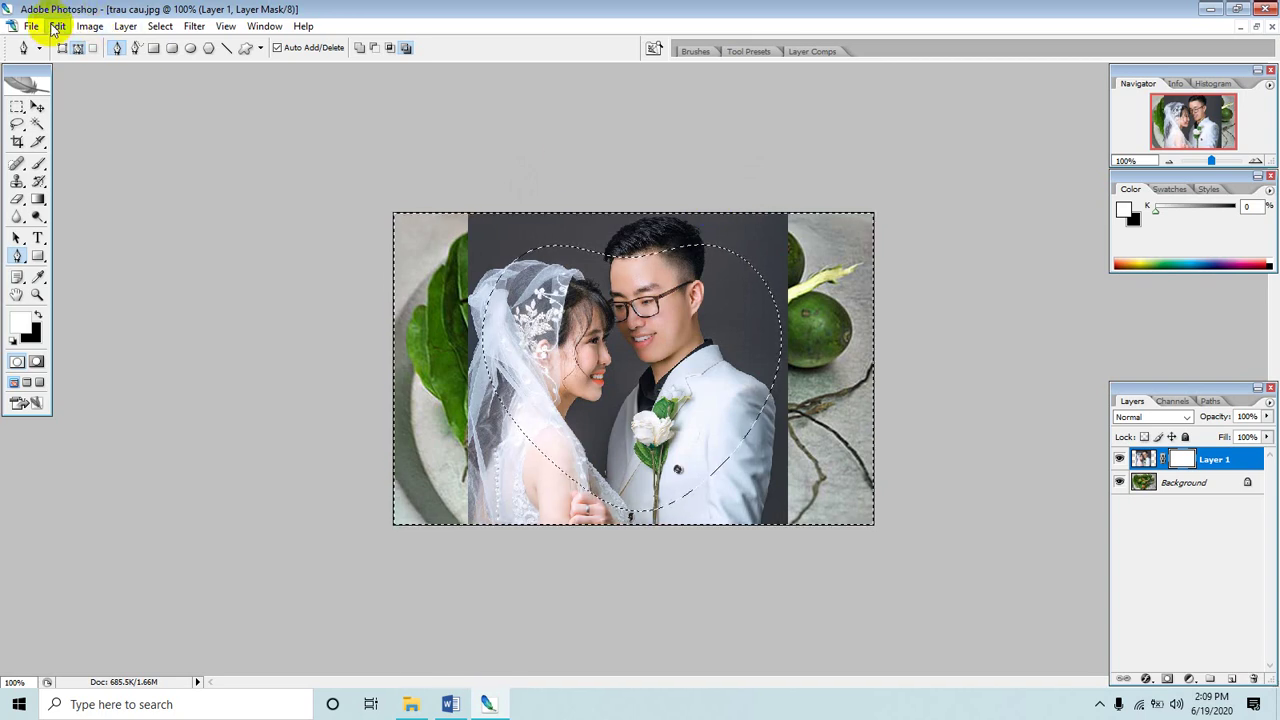
Fill the layer mask outside the heart with black and deselect.
left_click(55, 27)
left_click(72, 251)
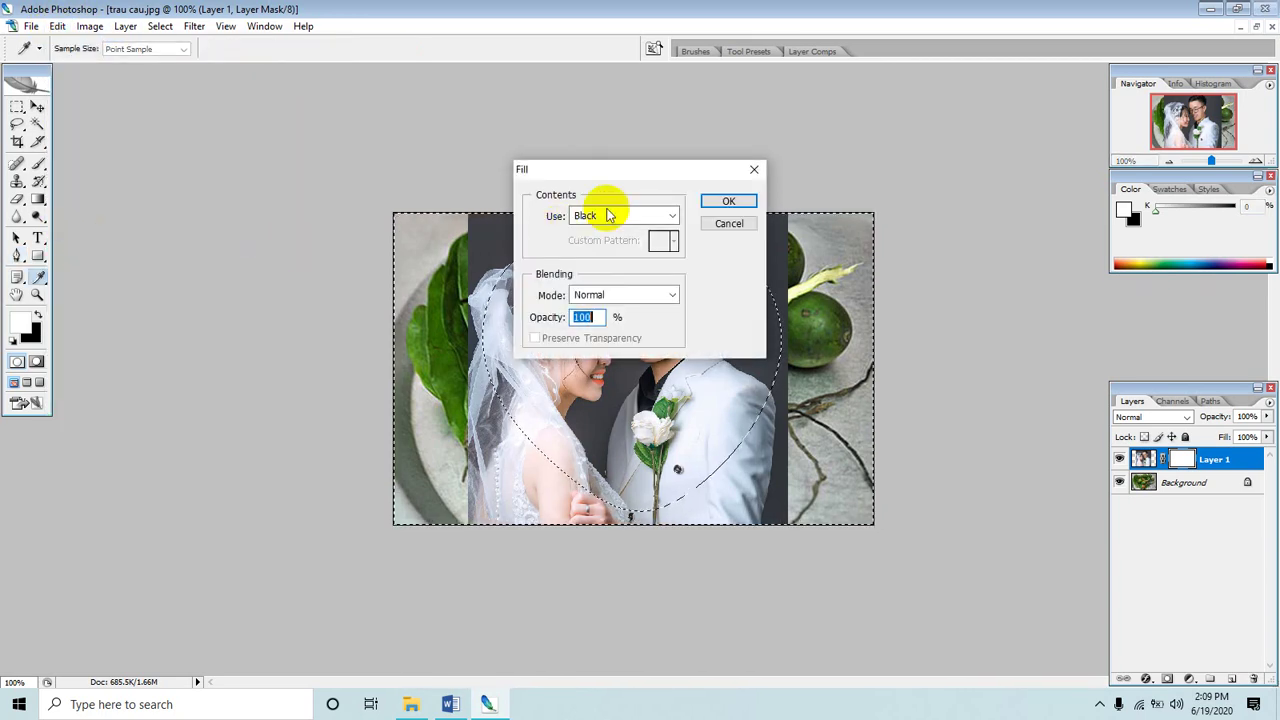
left_click(728, 201)
key("p")
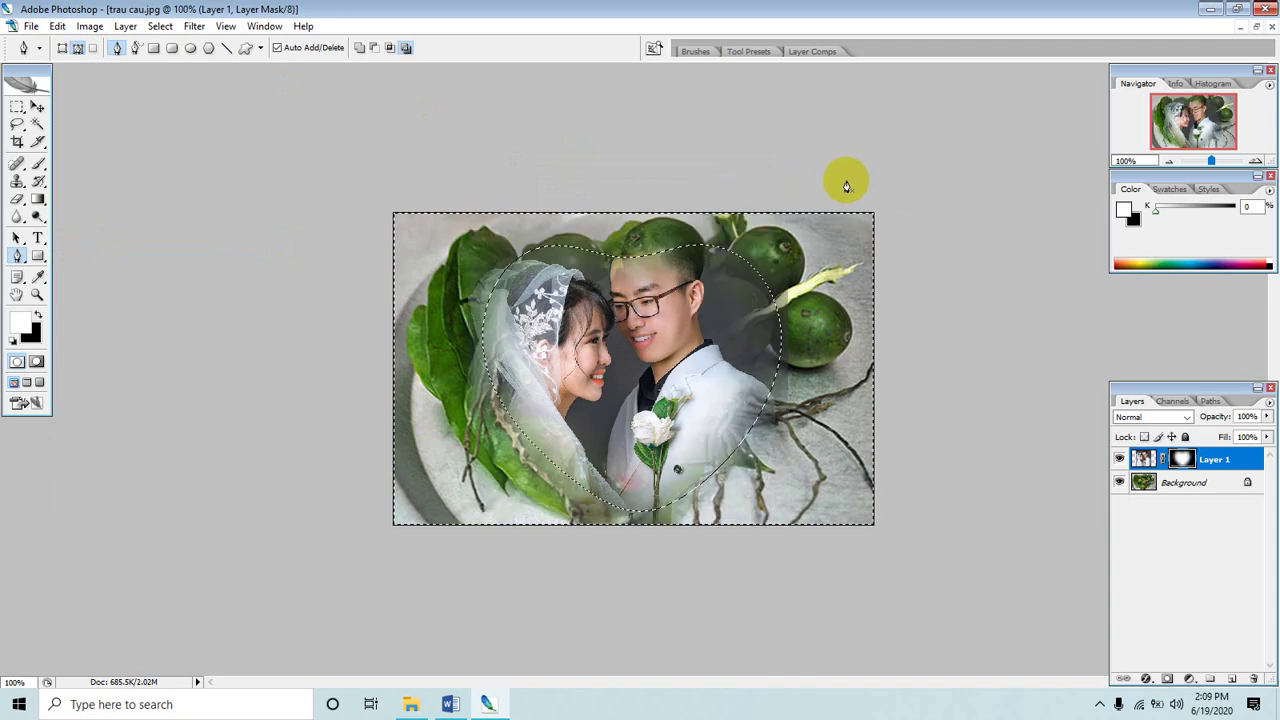
key("ctrl+d")
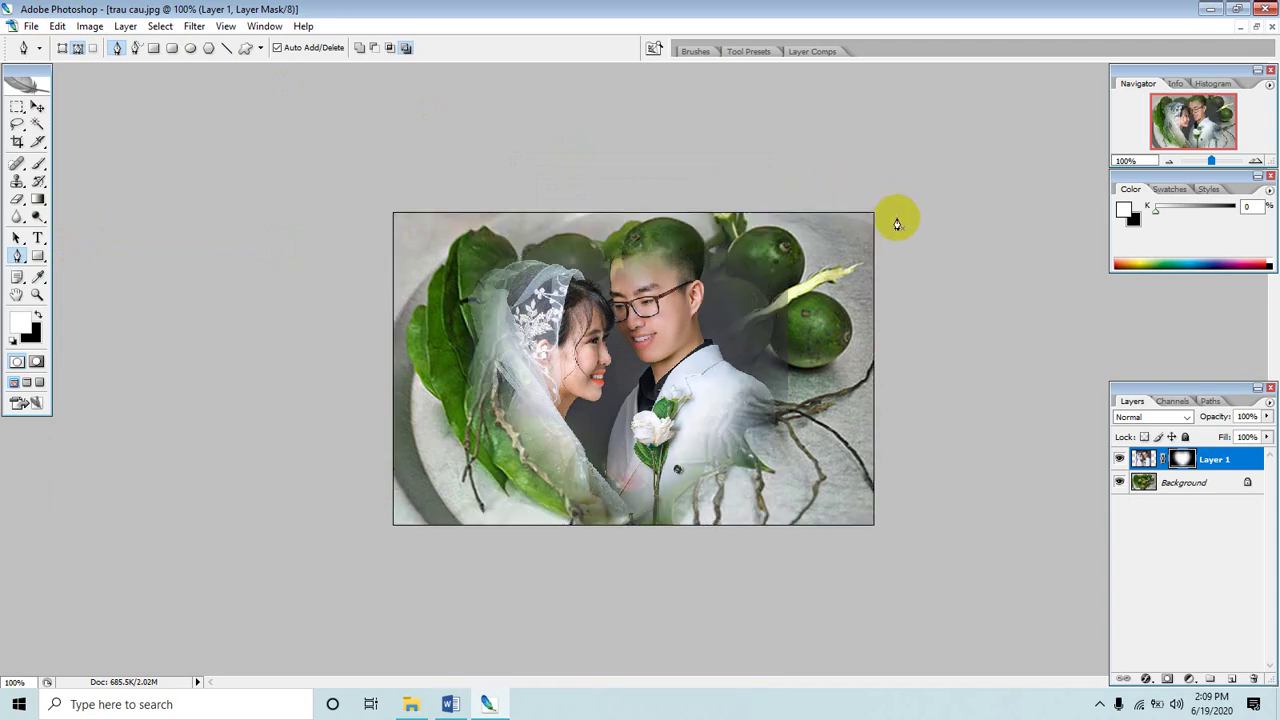
Nudge the couple photo on Layer 1 slightly with the Move tool and zoom to 200%.
left_click(37, 106)
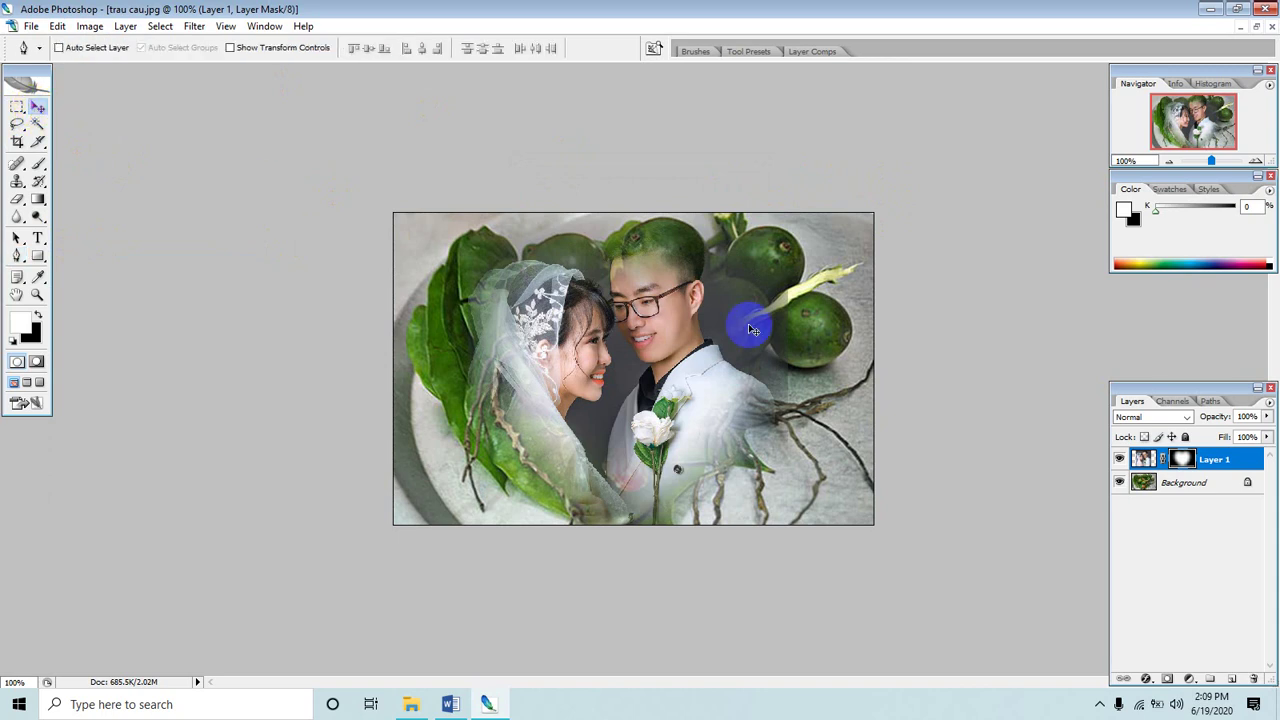
left_click(1140, 460)
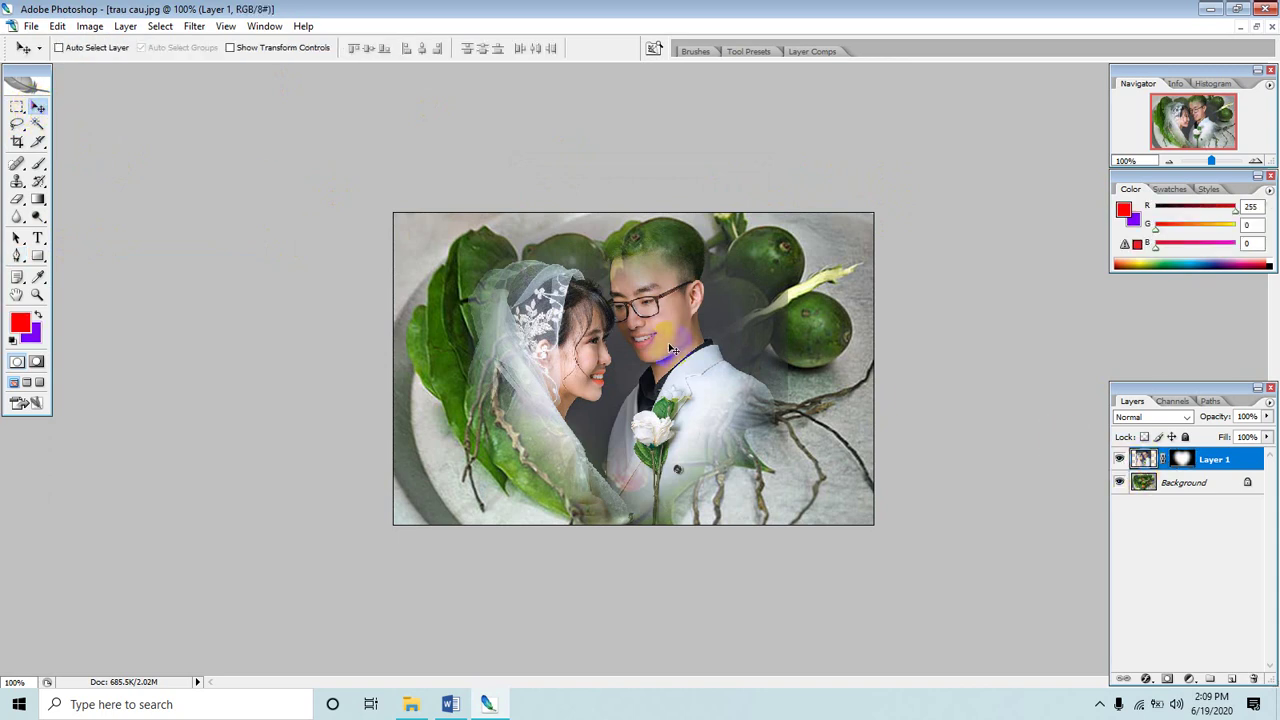
left_click_drag(672, 349, 670, 349)
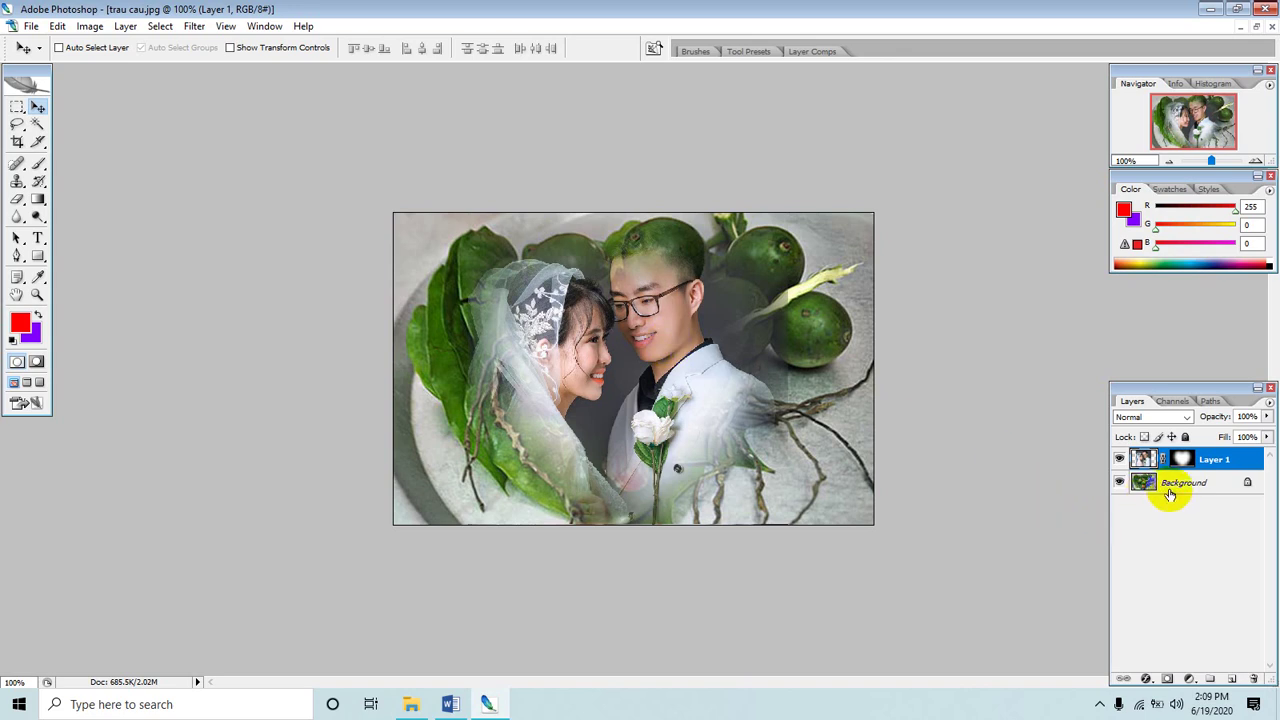
key("ctrl+plus")
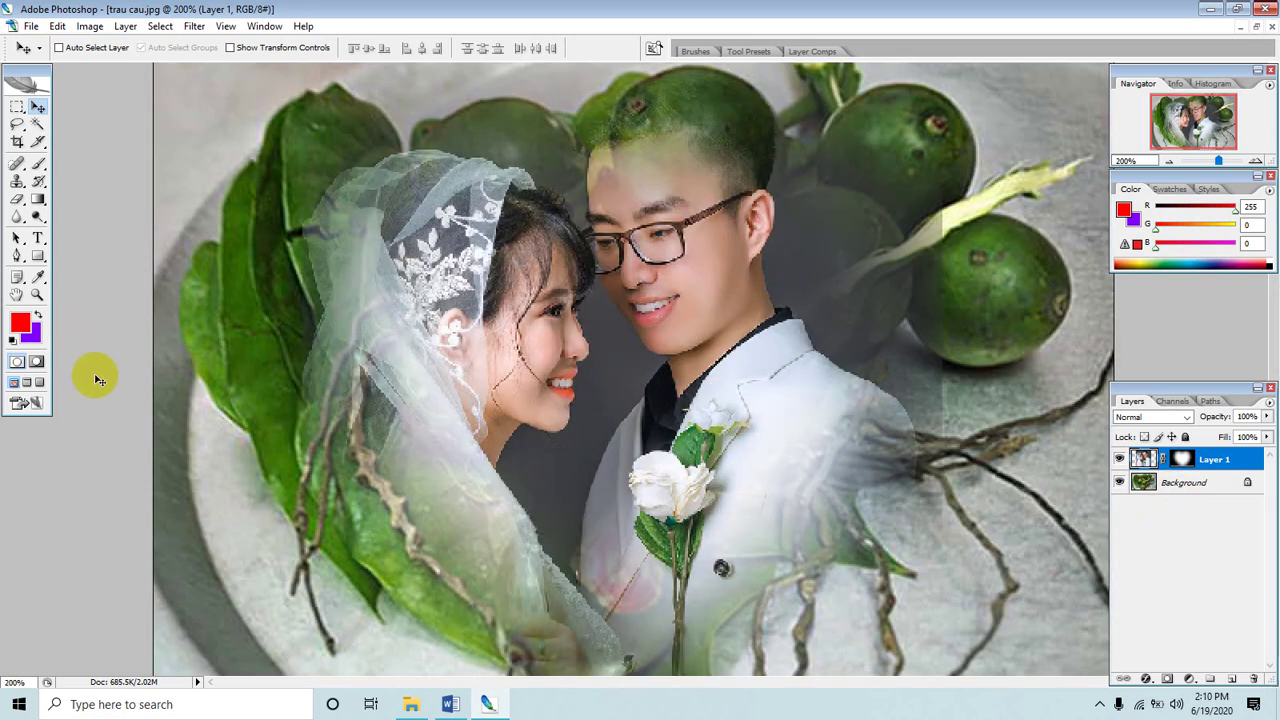
Paint white at 40% opacity on the Layer 1 mask over the groom's hair, forehead and jacket.
left_click(38, 168)
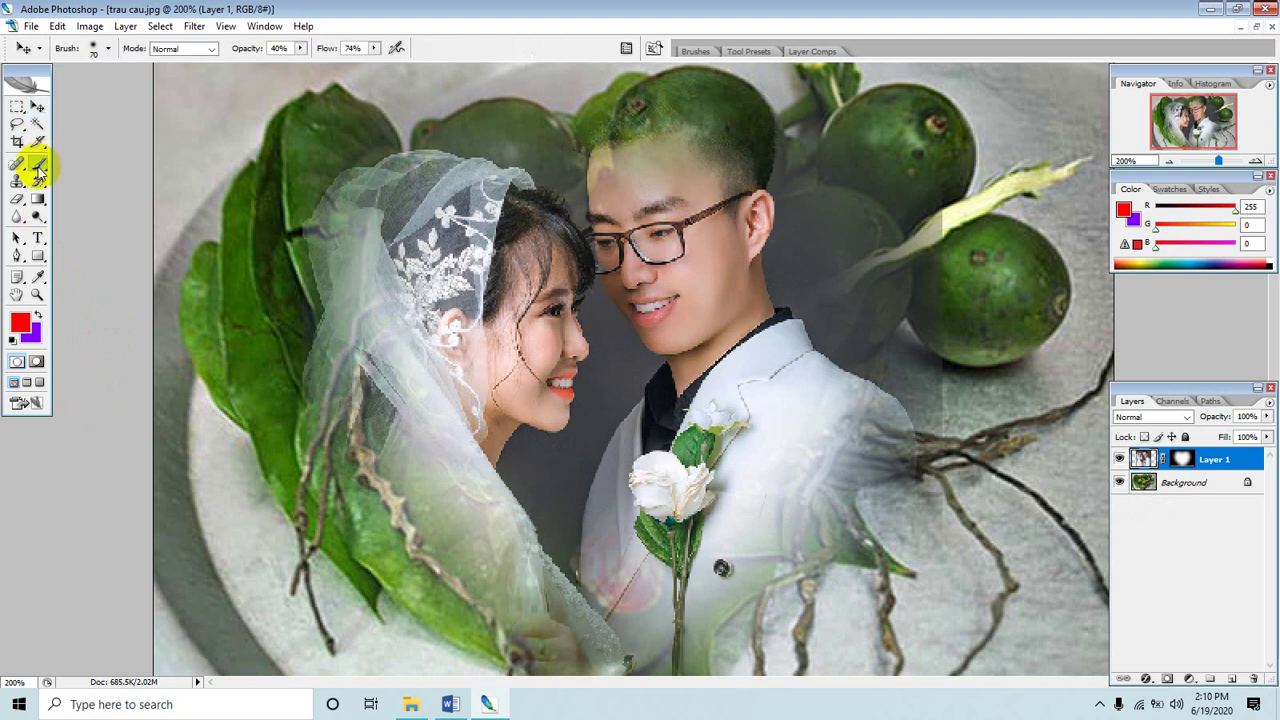
left_click(1182, 459)
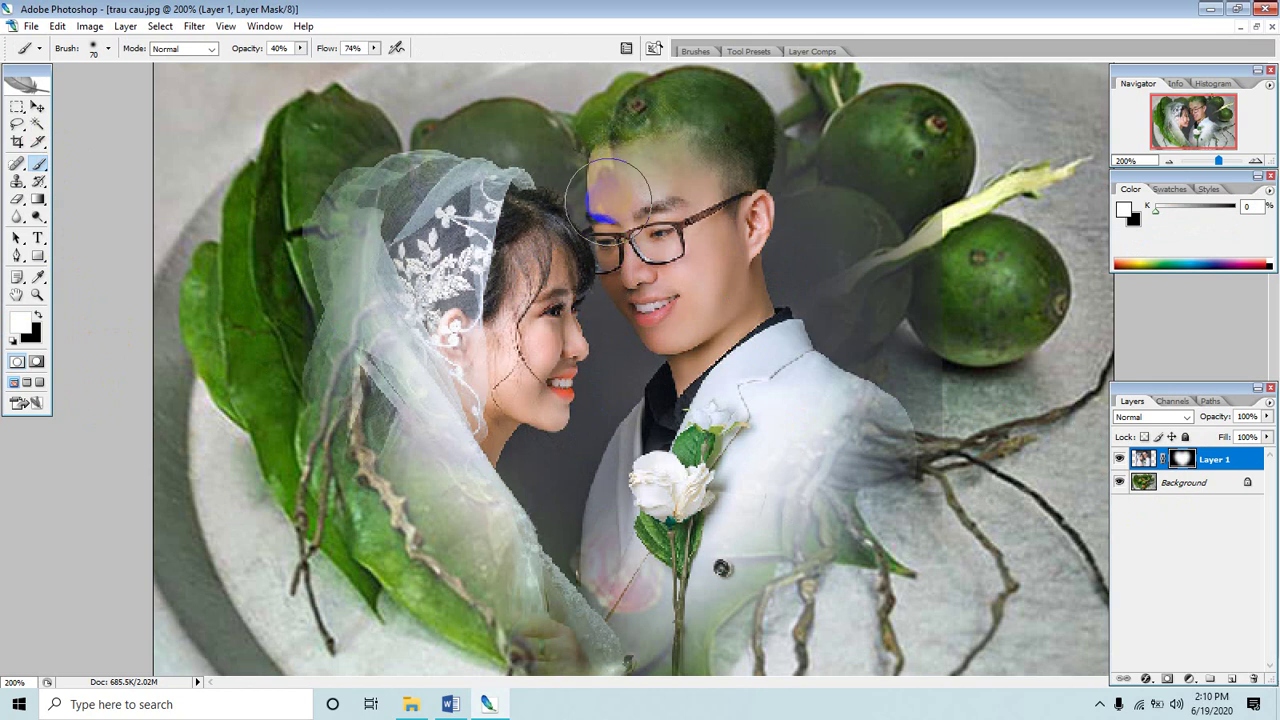
left_click_drag(650, 210, 538, 235)
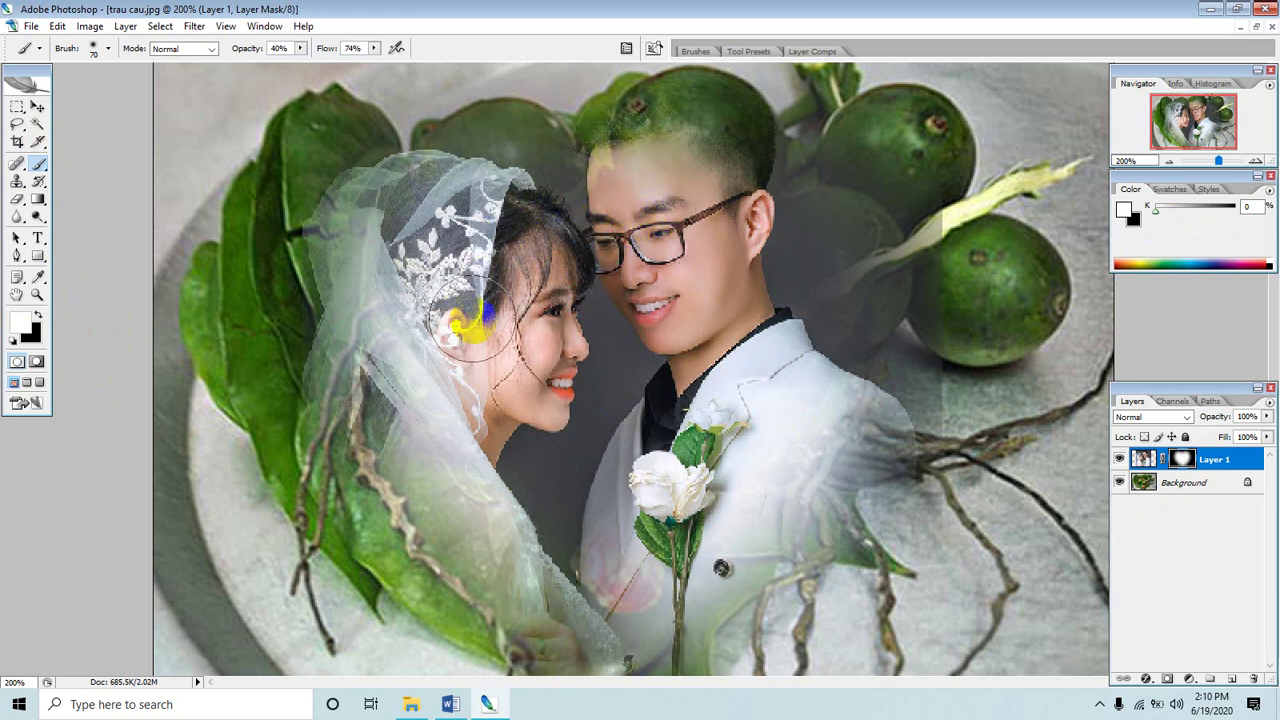
mouse_move(448, 350)
left_mouse_down()
mouse_move(428, 406)
mouse_move(466, 500)
mouse_move(523, 571)
mouse_move(452, 486)
left_mouse_up()
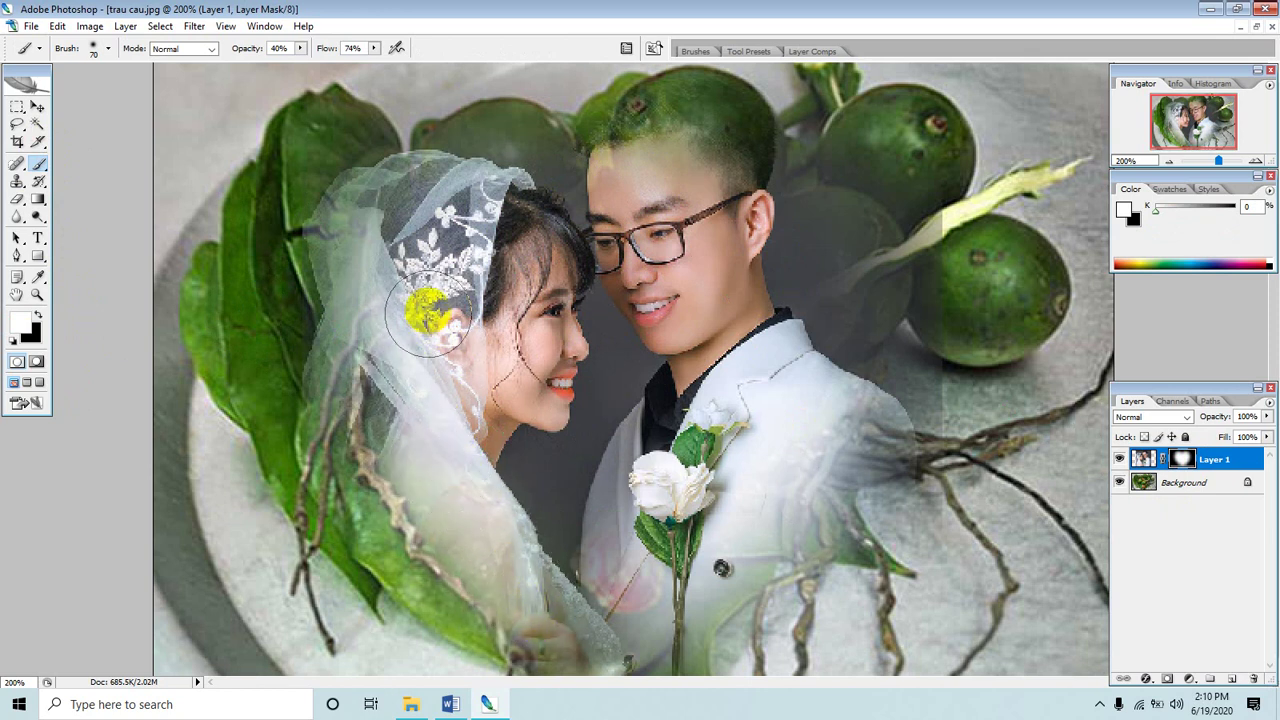
left_click_drag(571, 286, 650, 245)
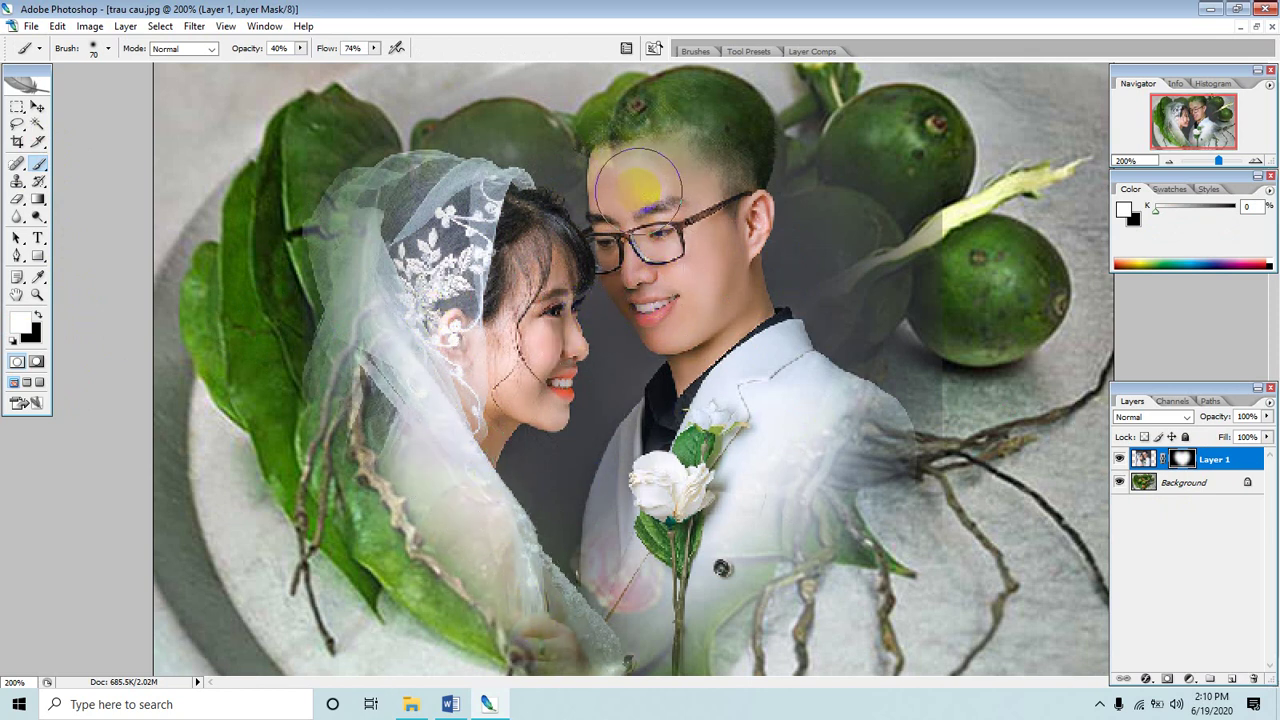
mouse_move(638, 186)
left_mouse_down()
mouse_move(686, 128)
mouse_move(614, 128)
mouse_move(714, 128)
mouse_move(557, 166)
mouse_move(434, 224)
mouse_move(714, 143)
mouse_move(729, 157)
mouse_move(629, 114)
mouse_move(625, 152)
mouse_move(600, 128)
mouse_move(543, 200)
left_mouse_up()
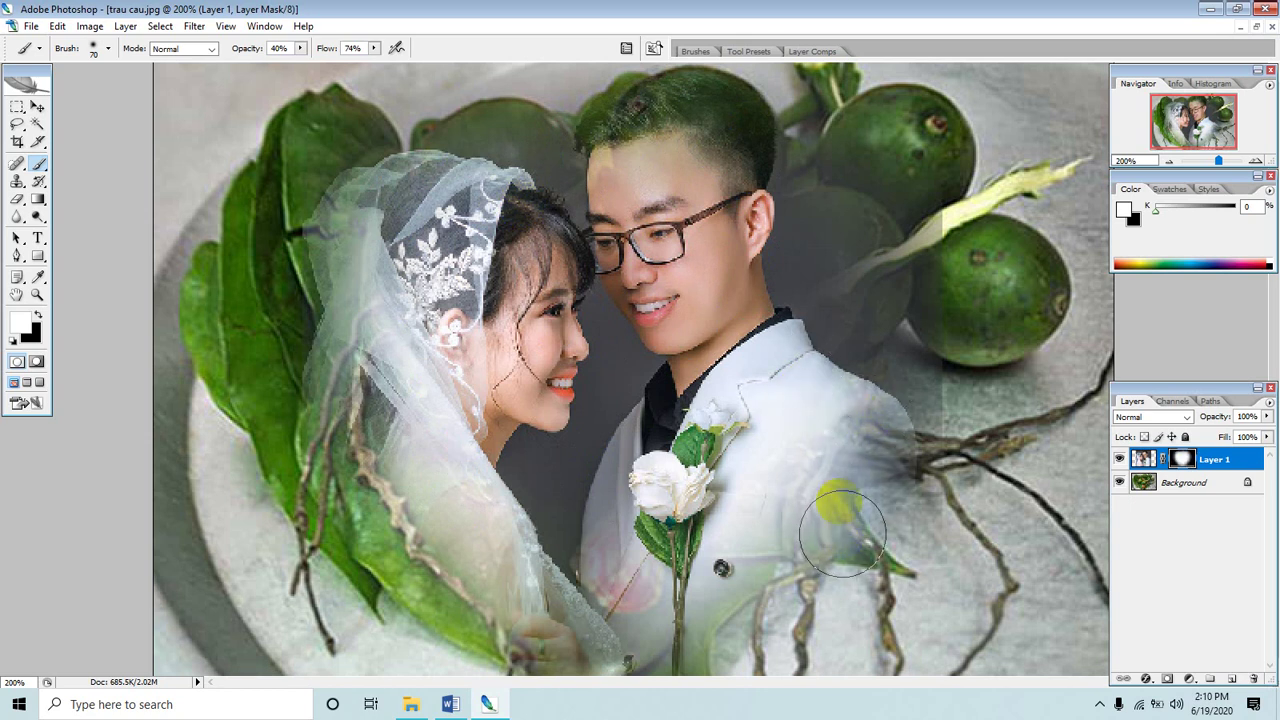
mouse_move(842, 535)
left_mouse_down()
mouse_move(757, 609)
mouse_move(720, 600)
mouse_move(737, 591)
mouse_move(741, 542)
mouse_move(826, 453)
mouse_move(662, 127)
mouse_move(489, 247)
mouse_move(423, 380)
mouse_move(528, 643)
mouse_move(612, 662)
mouse_move(529, 557)
mouse_move(443, 271)
mouse_move(409, 466)
mouse_move(580, 650)
mouse_move(657, 651)
mouse_move(491, 200)
mouse_move(491, 328)
mouse_move(607, 215)
mouse_move(686, 407)
mouse_move(757, 330)
mouse_move(750, 380)
mouse_move(795, 436)
mouse_move(673, 155)
mouse_move(697, 457)
mouse_move(980, 505)
left_mouse_up()
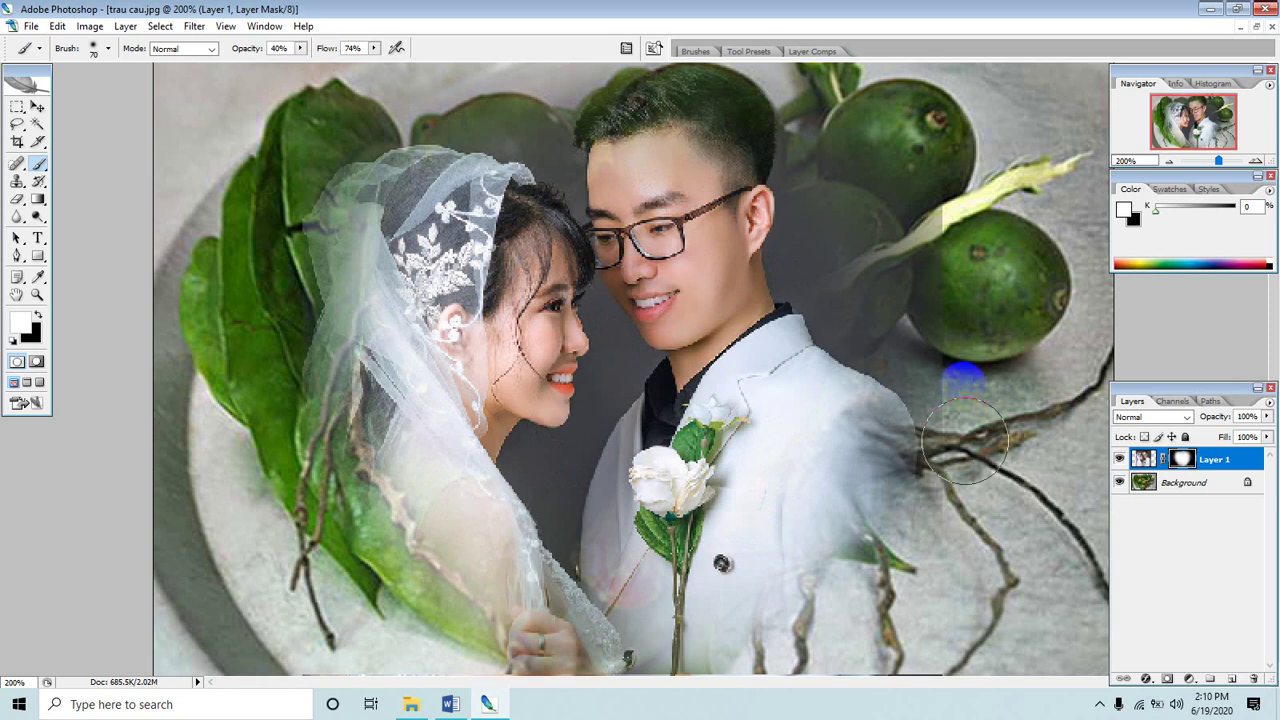
Paint black on the Layer 1 mask over the twigs, green fruit and left leaf.
mouse_move(965, 440)
left_mouse_down()
mouse_move(985, 448)
mouse_move(820, 413)
mouse_move(453, 410)
left_mouse_up()
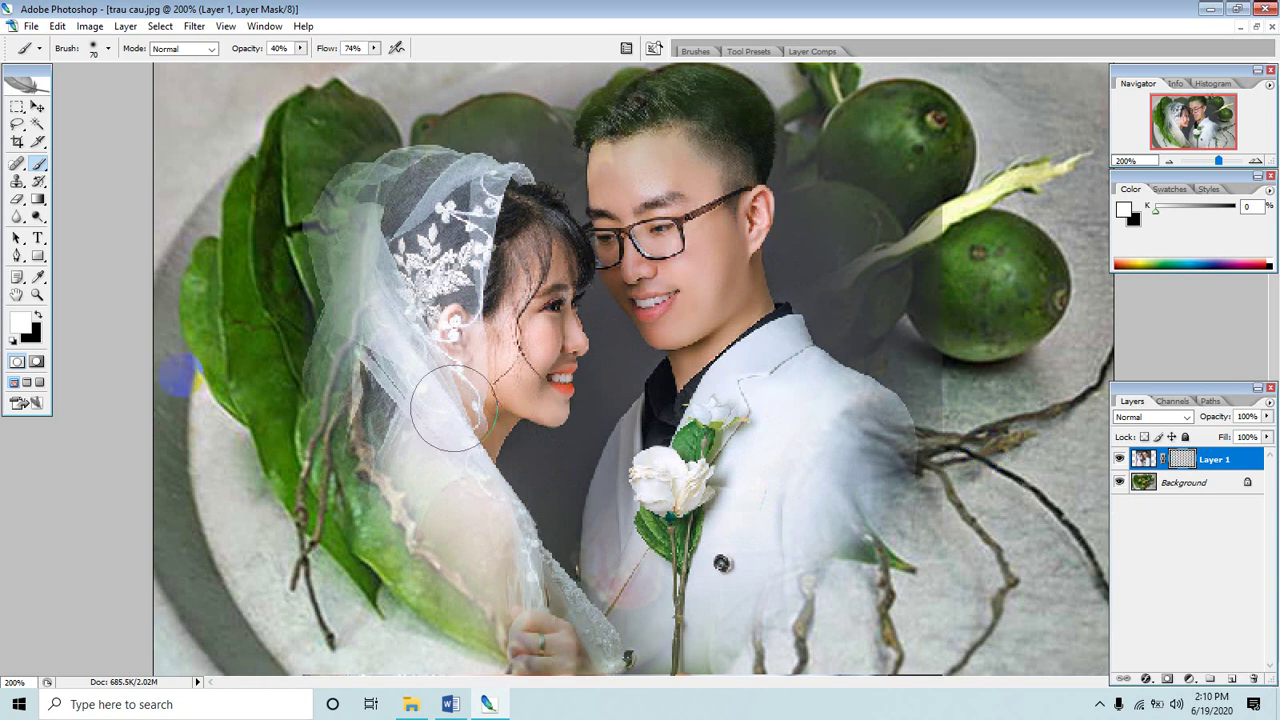
left_click(38, 316)
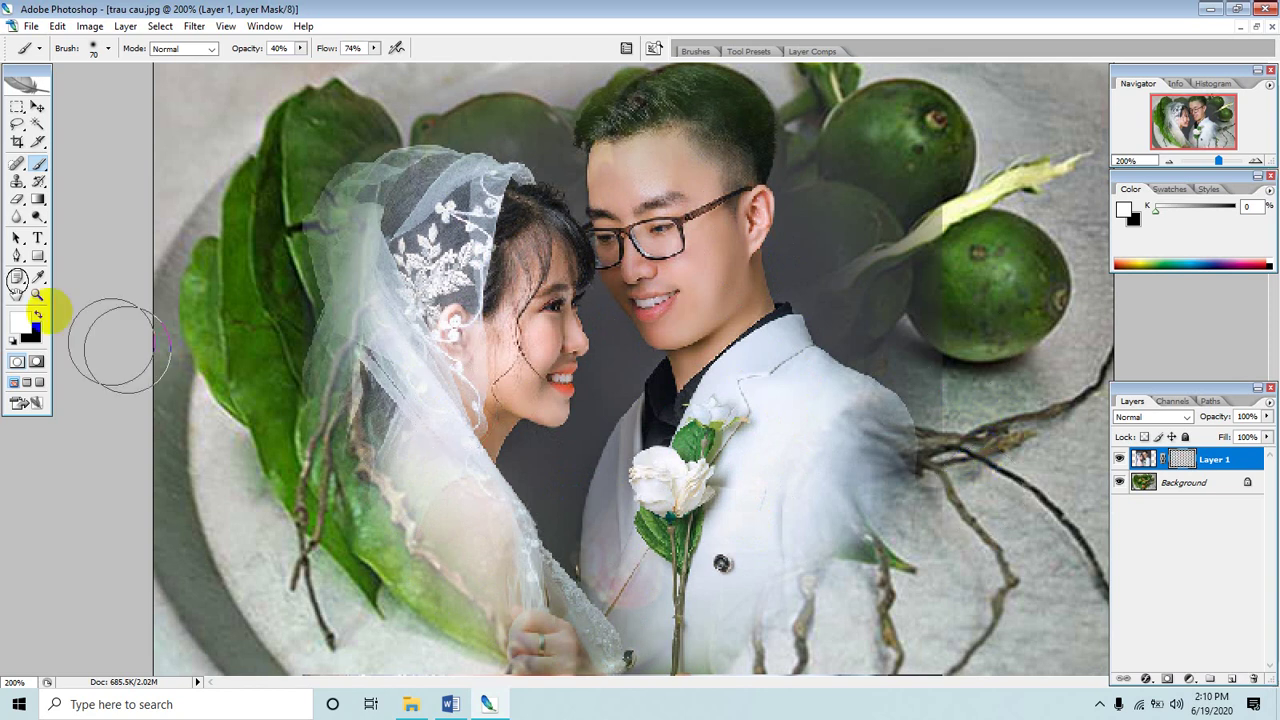
left_click(37, 316)
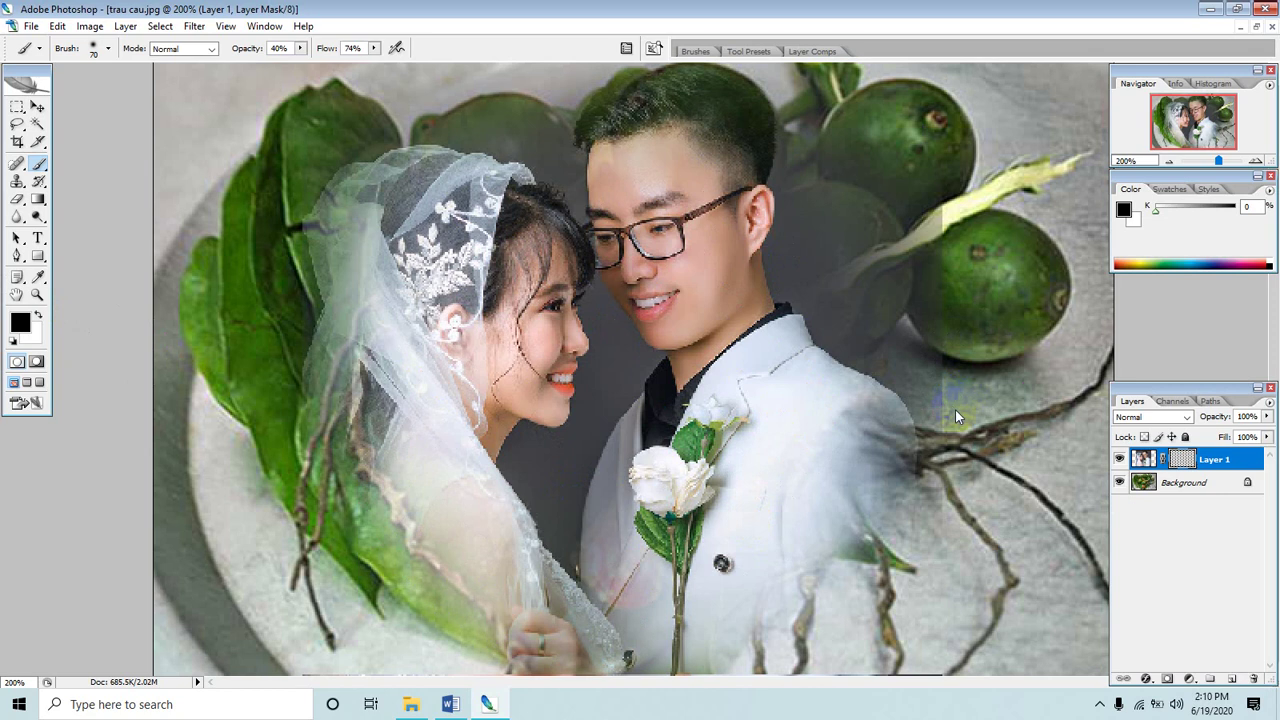
left_click_drag(955, 410, 944, 324)
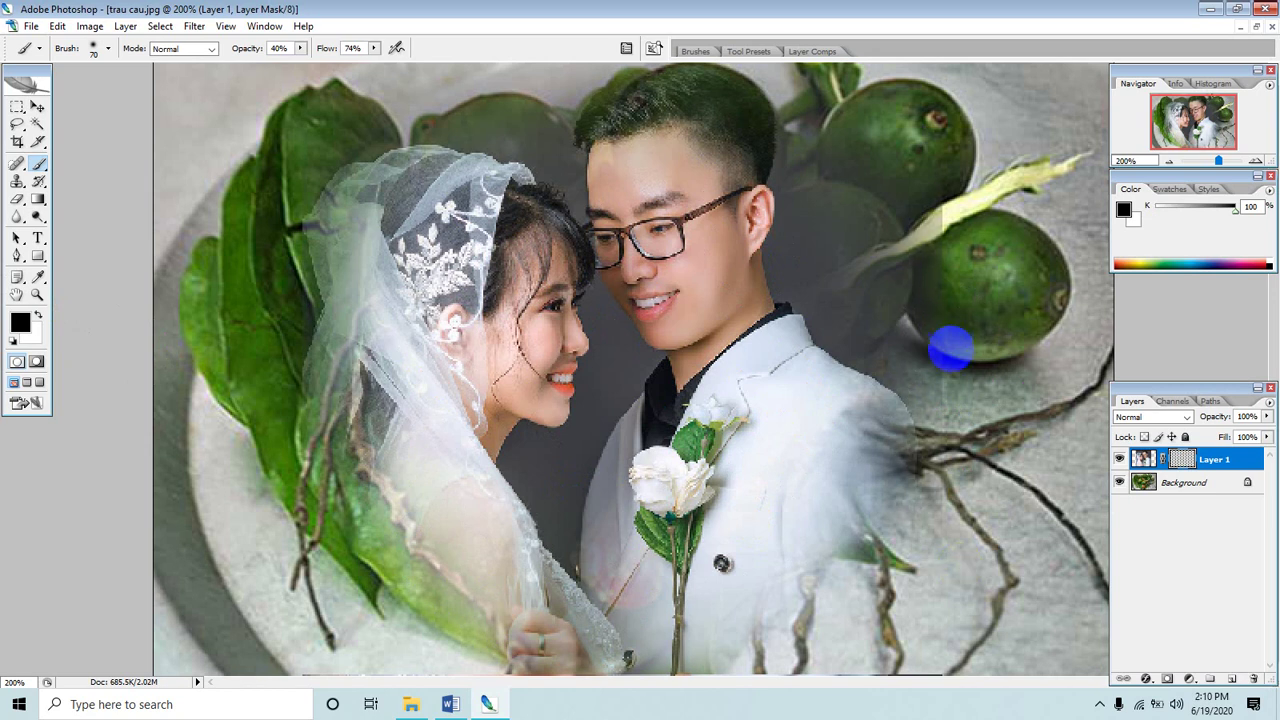
mouse_move(944, 338)
left_mouse_down()
mouse_move(934, 242)
mouse_move(978, 220)
left_mouse_up()
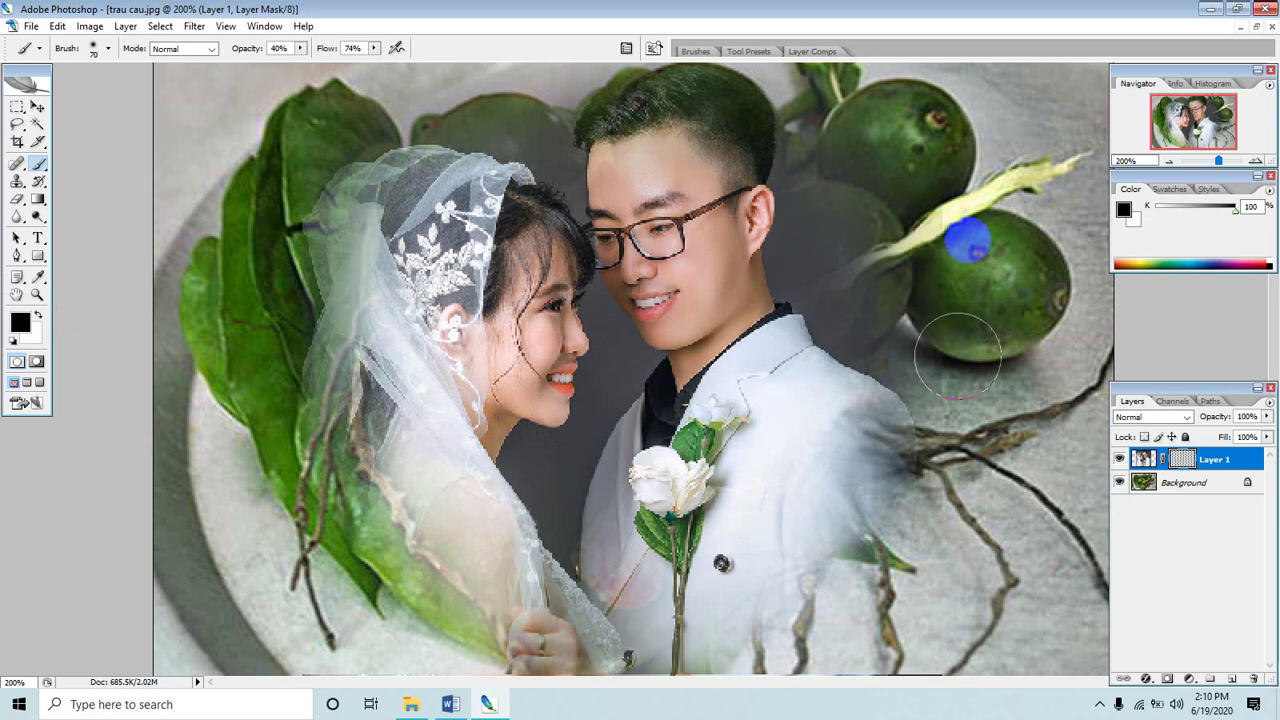
left_click_drag(943, 277, 943, 356)
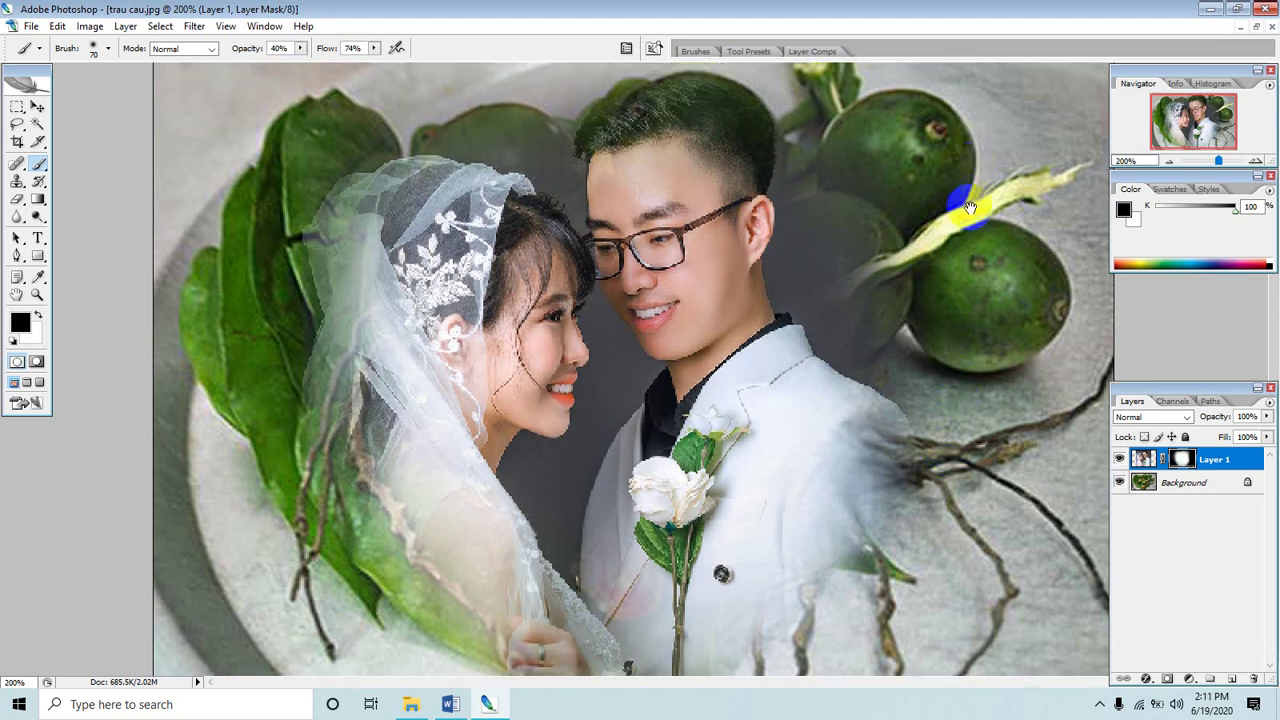
left_click_drag(273, 320, 273, 338)
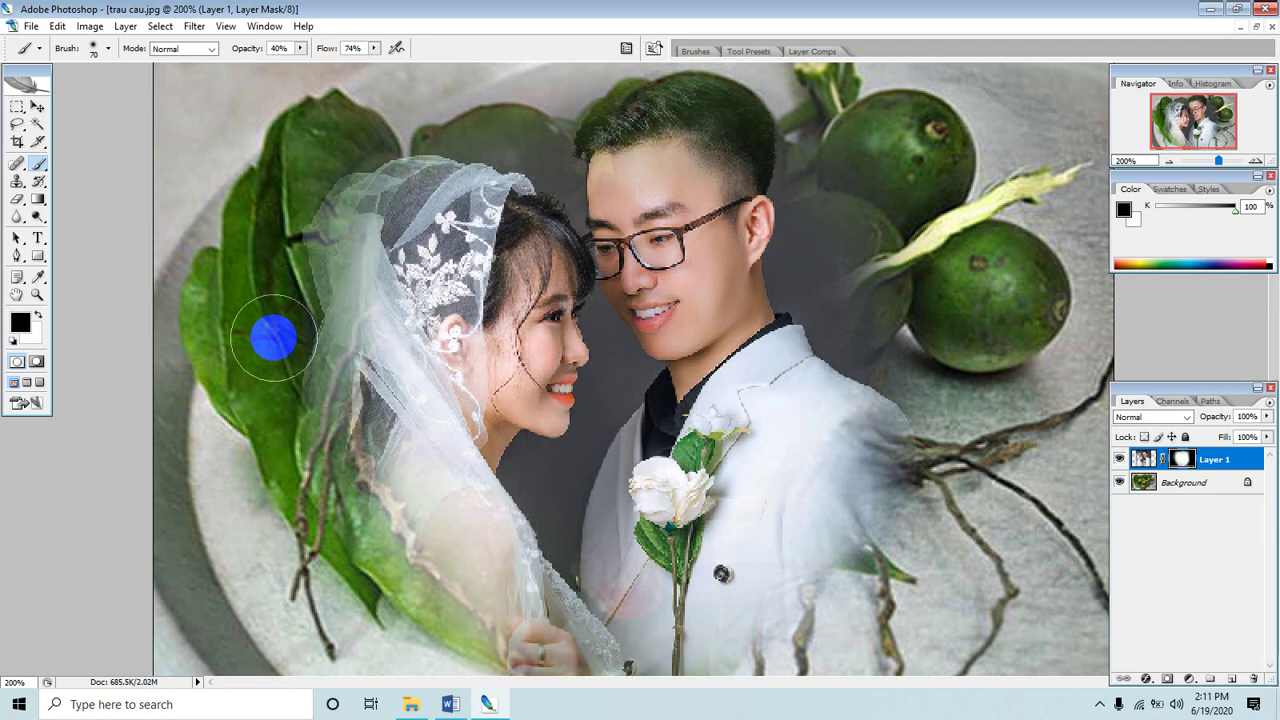
At 100% zoom, paint black on the mask along the top edge, right edge and bottom-right corner.
key("ctrl+minus")
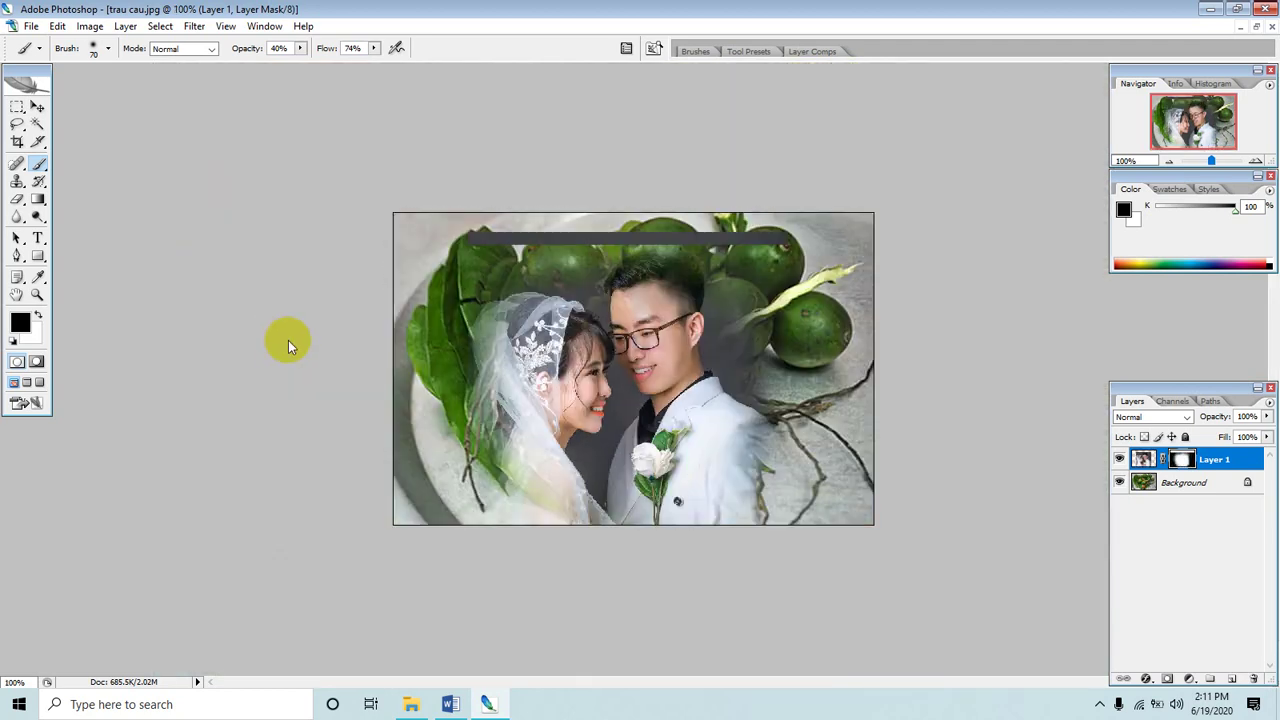
mouse_move(484, 243)
left_mouse_down()
mouse_move(745, 238)
mouse_move(466, 250)
mouse_move(813, 245)
mouse_move(450, 240)
mouse_move(800, 238)
mouse_move(657, 229)
mouse_move(429, 251)
mouse_move(663, 223)
mouse_move(825, 229)
mouse_move(729, 214)
mouse_move(414, 257)
mouse_move(698, 229)
mouse_move(815, 268)
left_mouse_up()
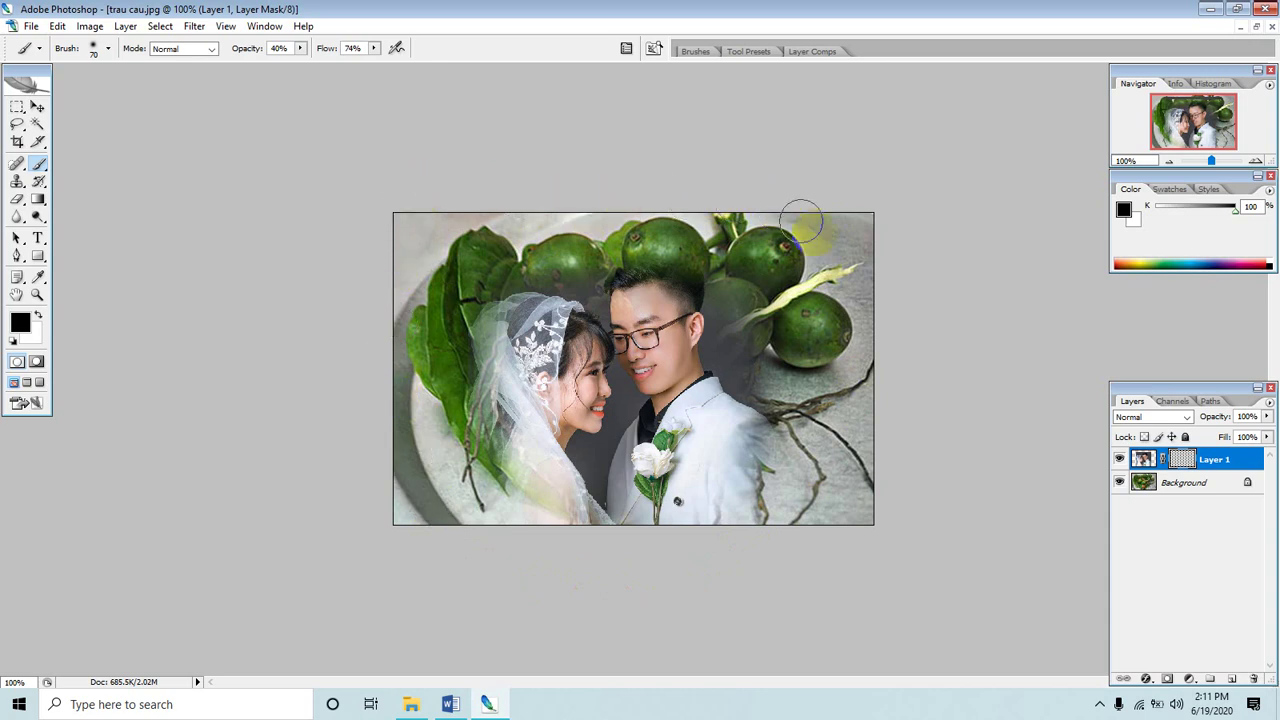
left_click_drag(855, 320, 876, 428)
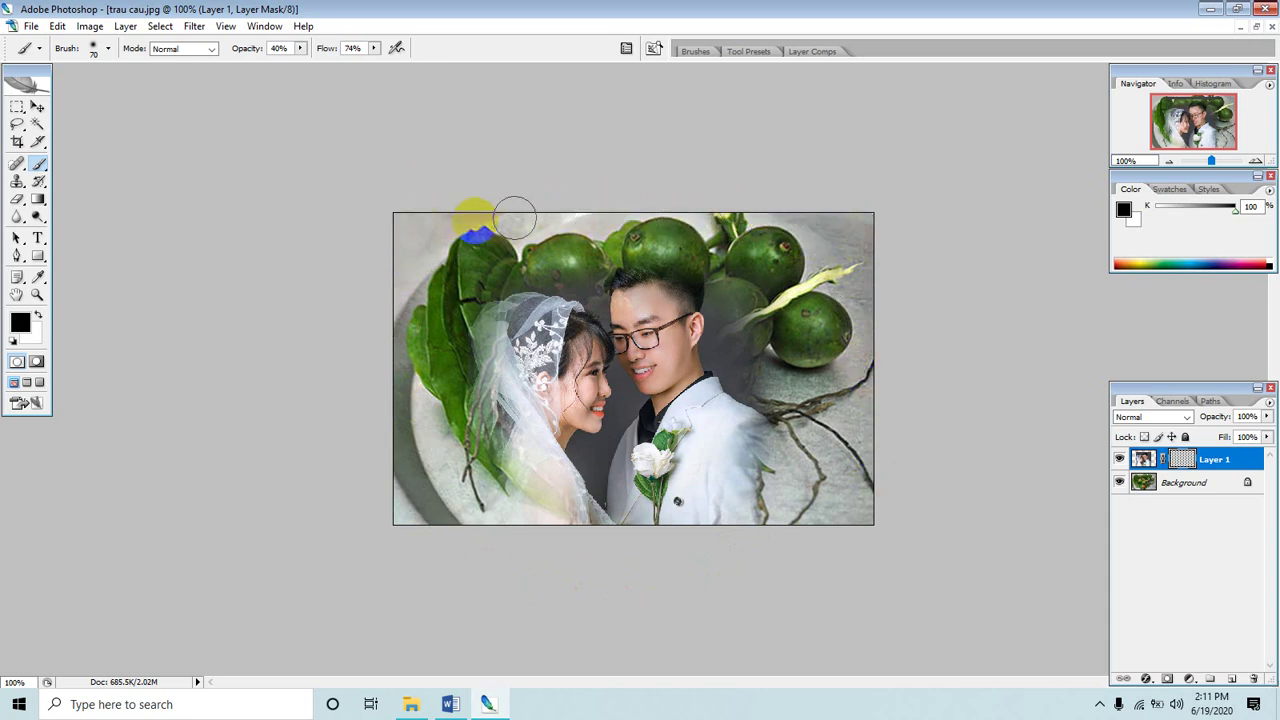
left_click_drag(818, 478, 830, 490)
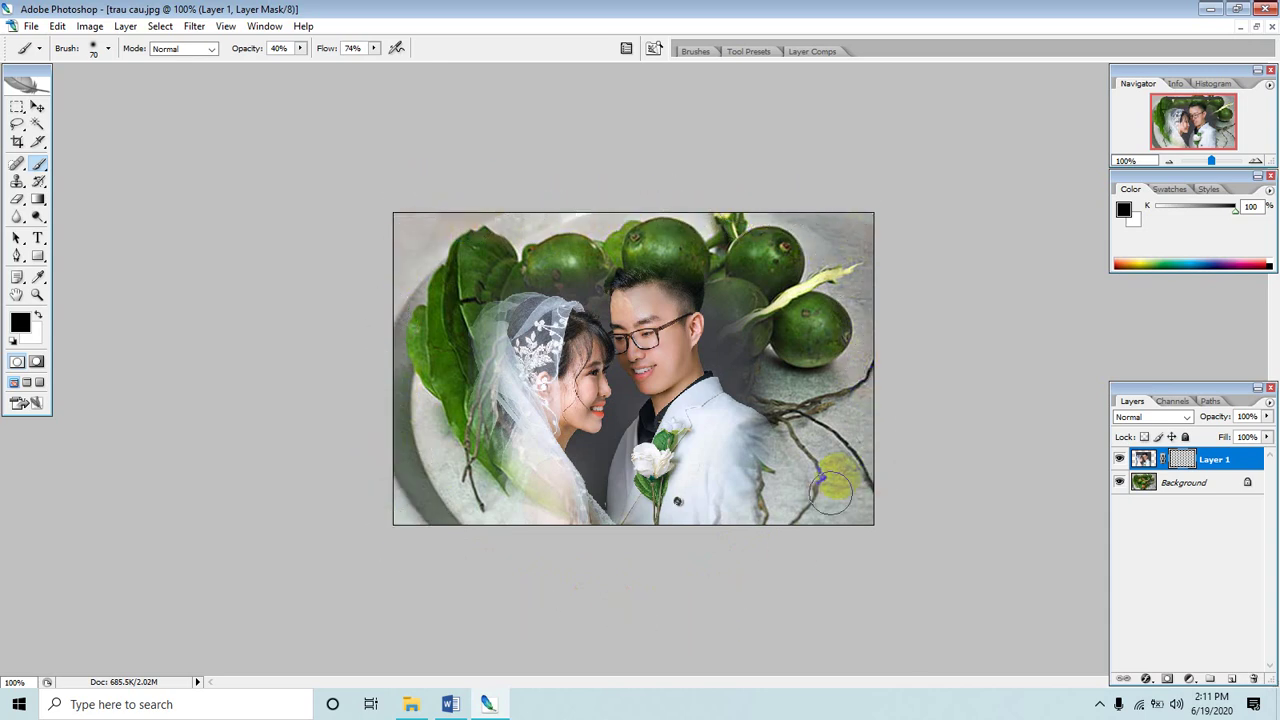